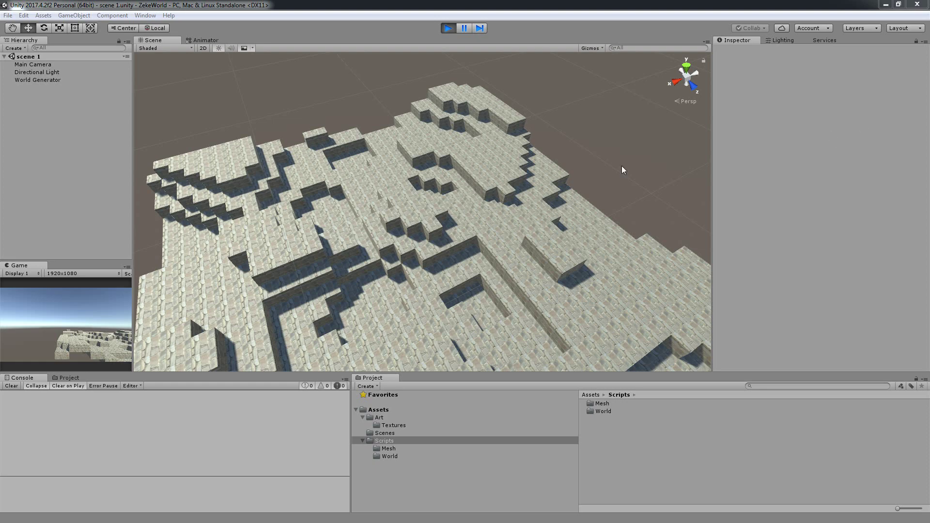
Look over the generated maze in the Scene view, then stop the running game
{"action": "mouse_move", "coordinate": [504, 179]}
{"action": "right_mouse_down"}
{"action": "mouse_move", "coordinate": [528, 255]}
{"action": "mouse_move", "coordinate": [374, 269]}
{"action": "mouse_move", "coordinate": [466, 268]}
{"action": "mouse_move", "coordinate": [570, 223]}
{"action": "mouse_move", "coordinate": [491, 237]}
{"action": "mouse_move", "coordinate": [498, 237]}
{"action": "mouse_move", "coordinate": [315, 192]}
{"action": "right_mouse_up"}
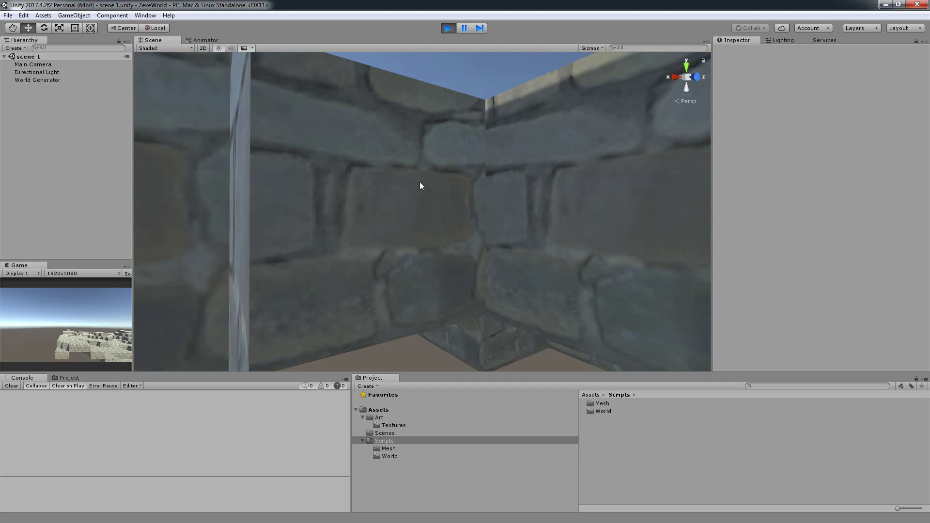
{"action": "right_click_drag", "start_coordinate": [355, 145], "coordinate": [399, 155]}
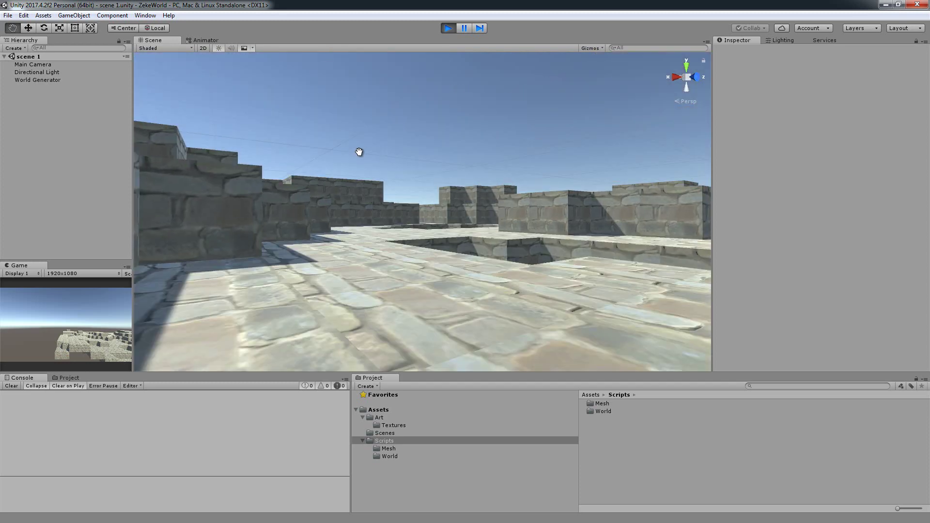
{"action": "left_click", "coordinate": [440, 199]}
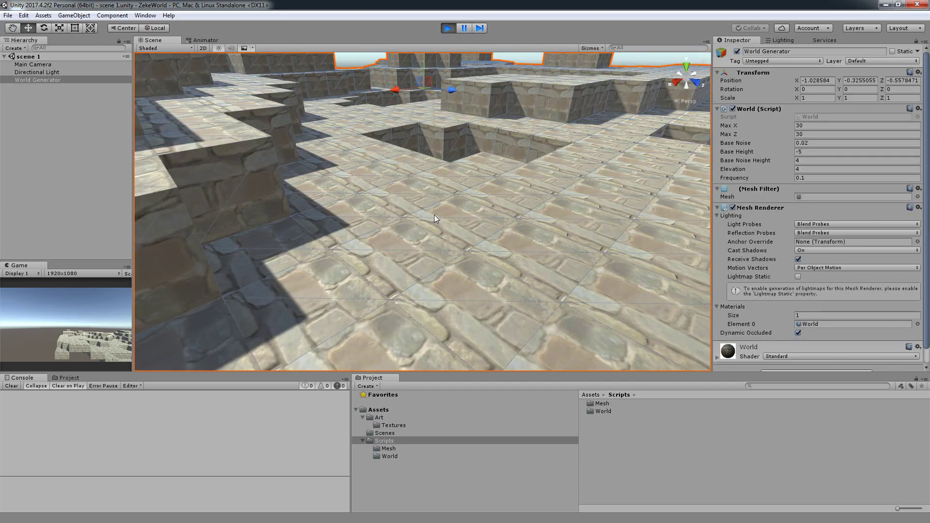
{"action": "right_click_drag", "start_coordinate": [434, 214], "coordinate": [444, 179]}
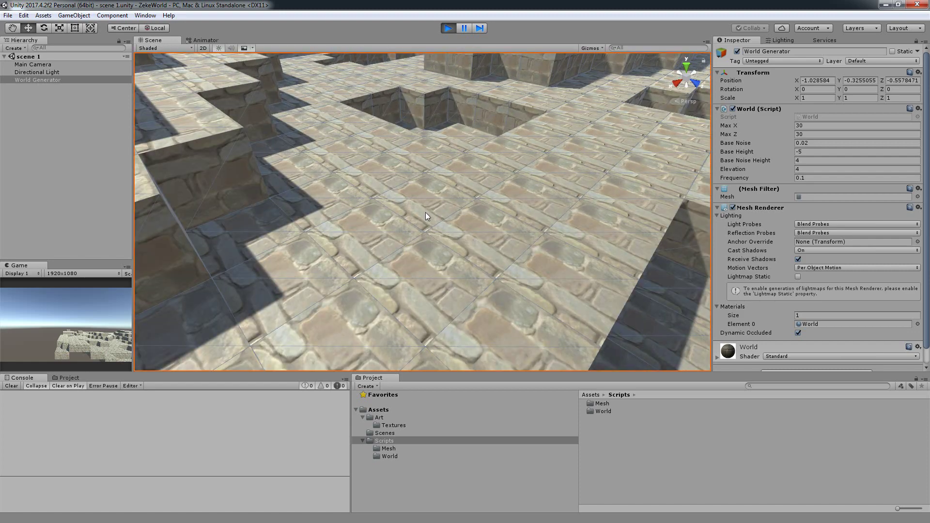
{"action": "key", "text": "f"}
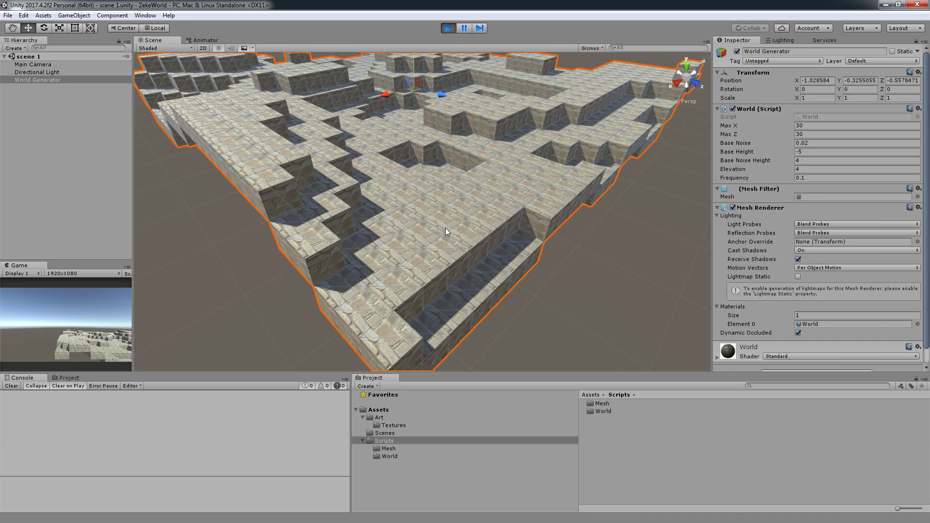
{"action": "right_click_drag", "start_coordinate": [446, 228], "coordinate": [269, 159]}
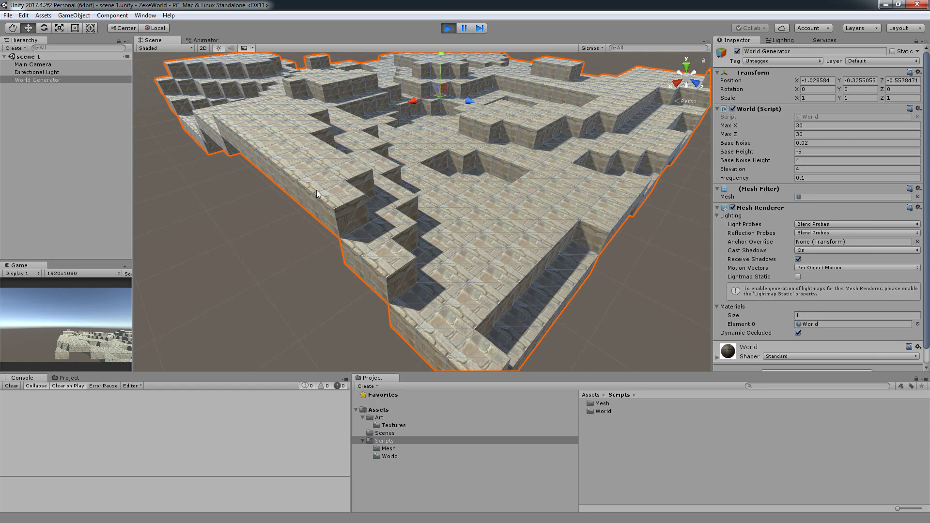
{"action": "mouse_move", "coordinate": [421, 203]}
{"action": "right_mouse_down"}
{"action": "mouse_move", "coordinate": [495, 222]}
{"action": "mouse_move", "coordinate": [482, 234]}
{"action": "right_mouse_up"}
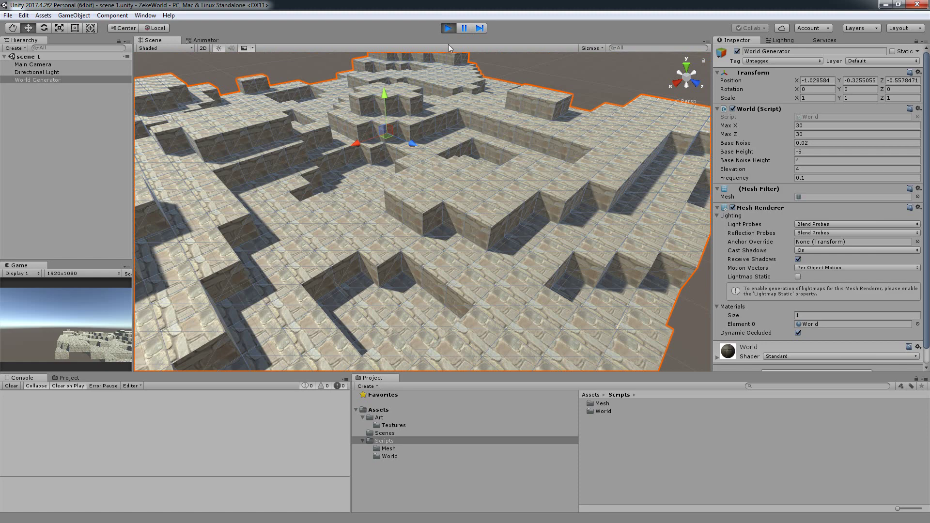
{"action": "right_click_drag", "start_coordinate": [470, 73], "coordinate": [486, 178]}
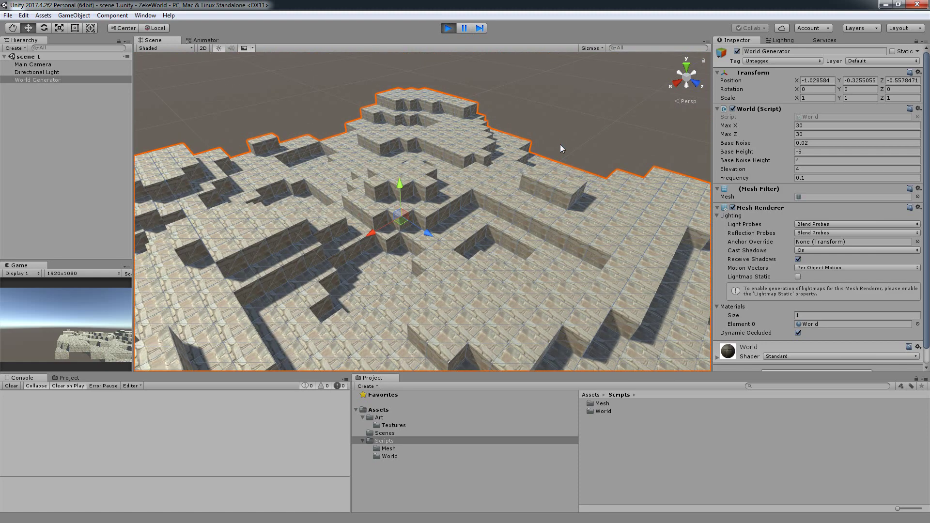
{"action": "left_click", "coordinate": [561, 145]}
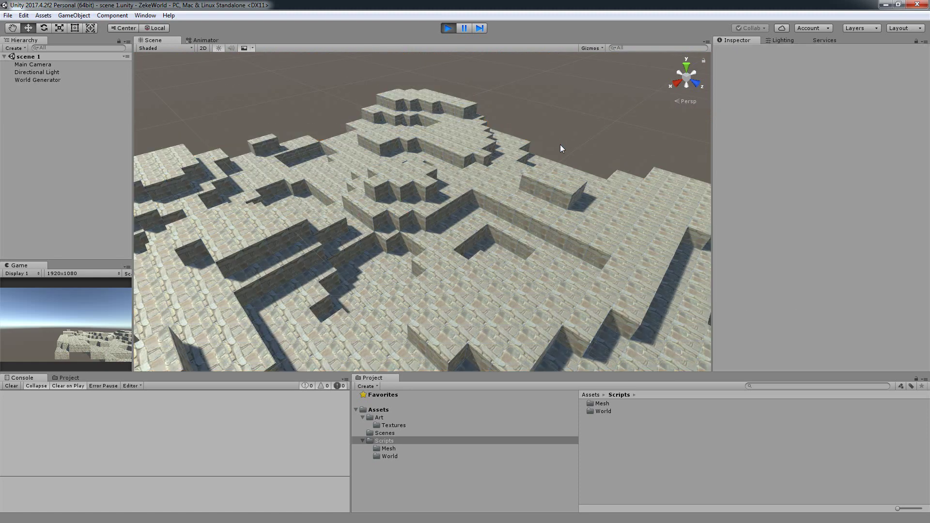
{"action": "left_click", "coordinate": [446, 32]}
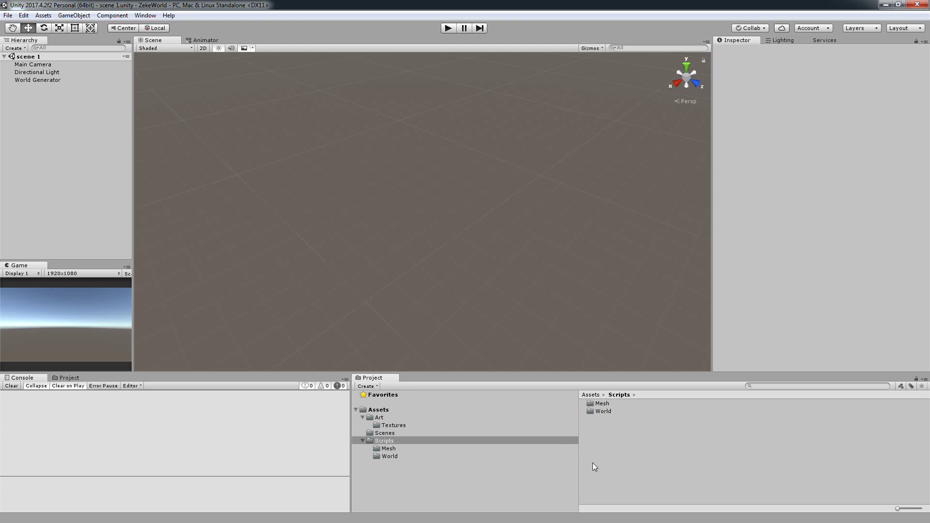
Create a new folder named Block inside the Scripts folder
{"action": "right_click", "coordinate": [607, 445]}
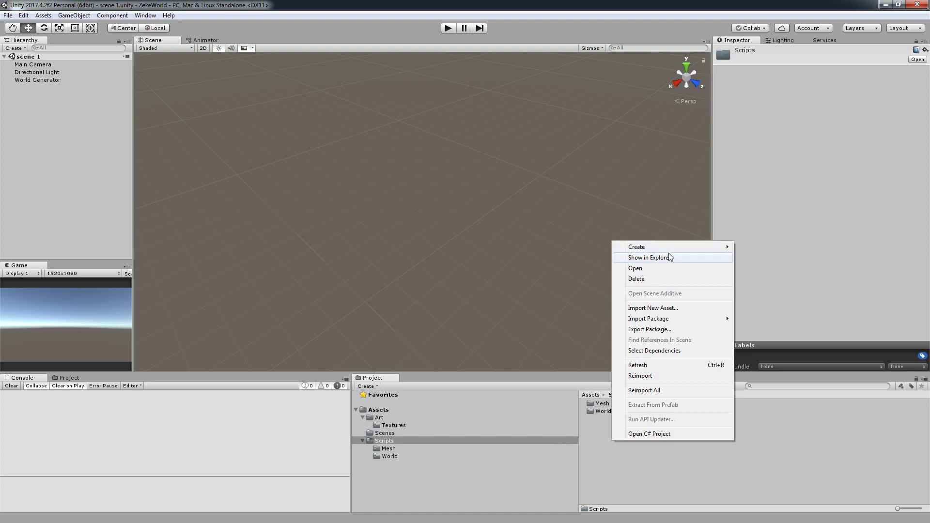
{"action": "mouse_move", "coordinate": [671, 246]}
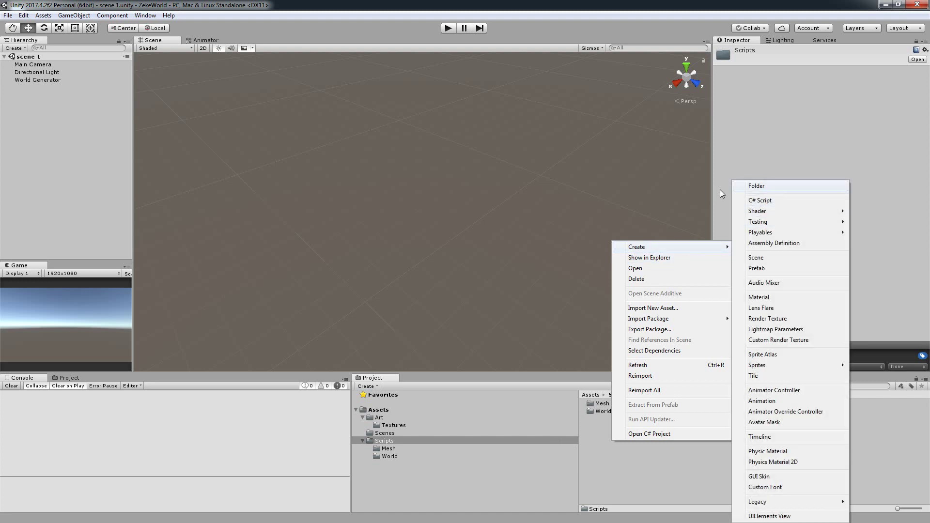
{"action": "left_click", "coordinate": [618, 484]}
{"action": "double_click", "coordinate": [605, 411]}
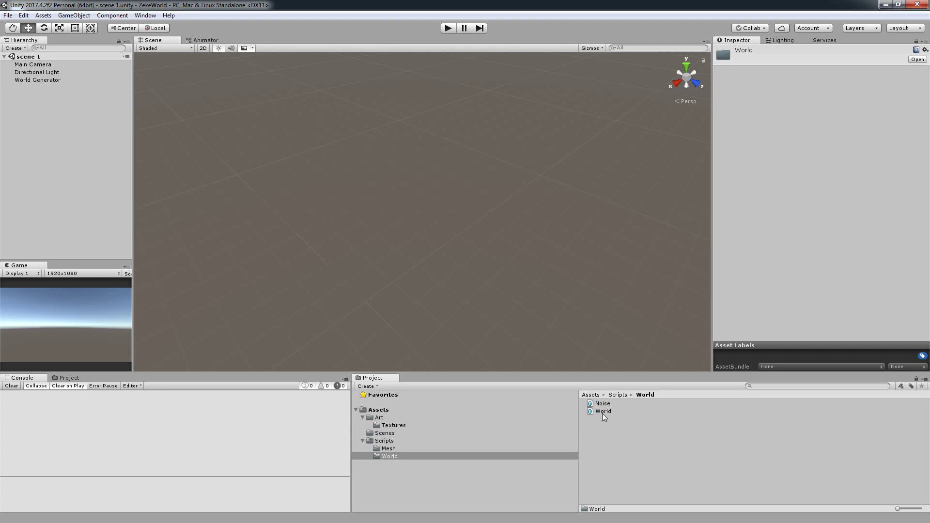
{"action": "right_click", "coordinate": [619, 475]}
{"action": "mouse_move", "coordinate": [652, 281]}
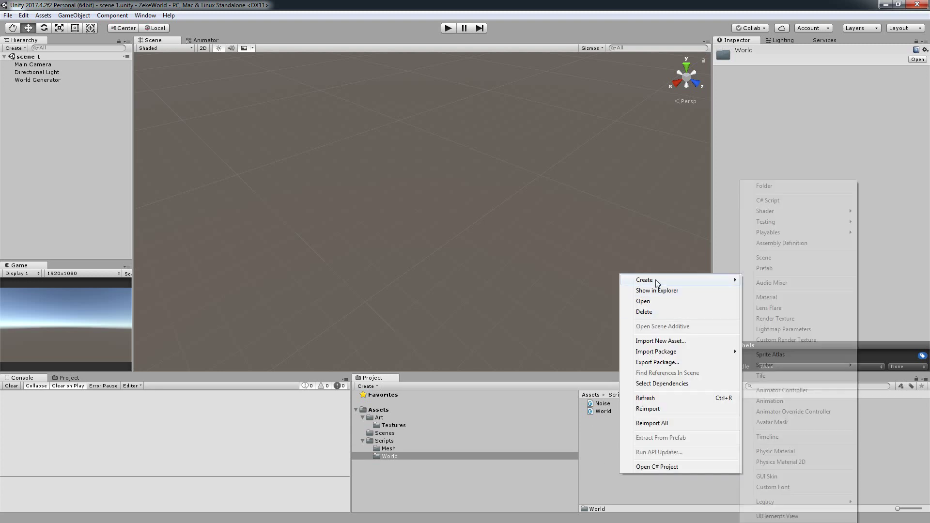
{"action": "left_click", "coordinate": [503, 441]}
{"action": "right_click", "coordinate": [598, 455]}
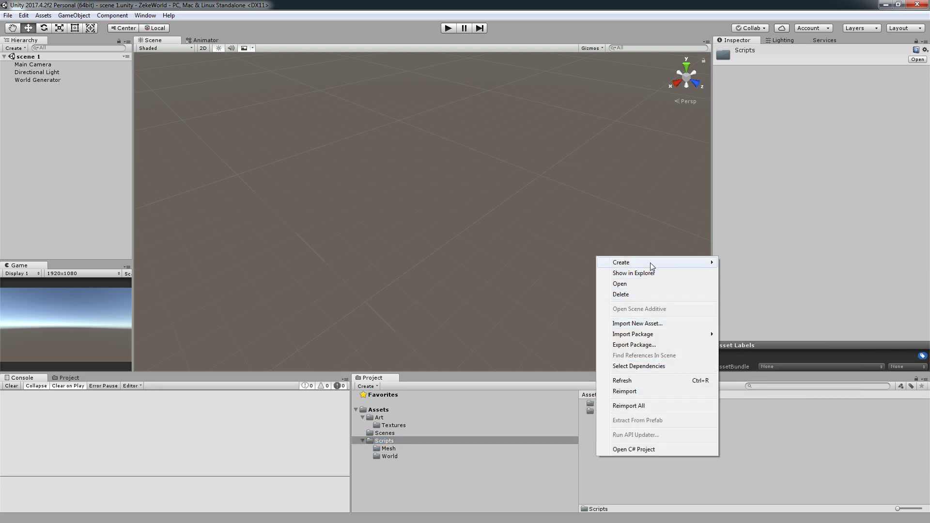
{"action": "mouse_move", "coordinate": [652, 267]}
{"action": "left_click", "coordinate": [760, 188]}
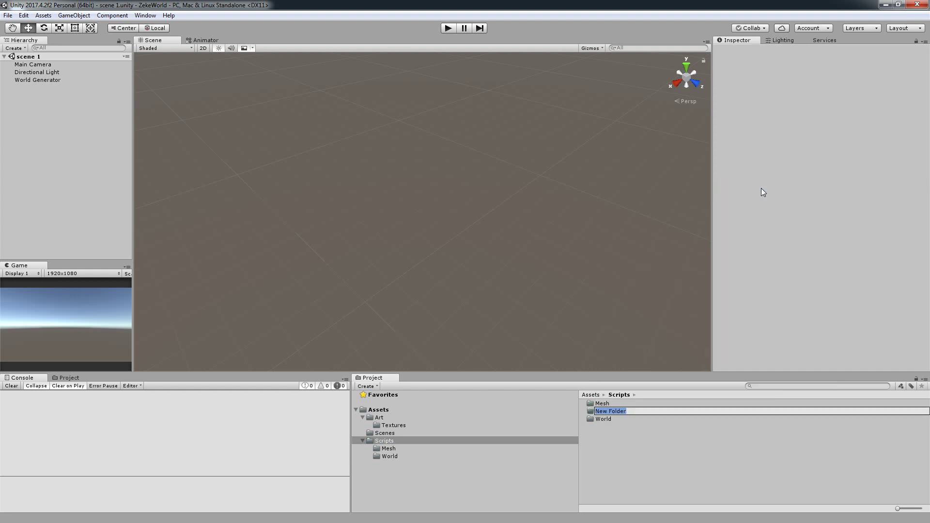
{"action": "type", "text": "Block"}
{"action": "key", "text": "Return"}
{"action": "key", "text": "Return"}
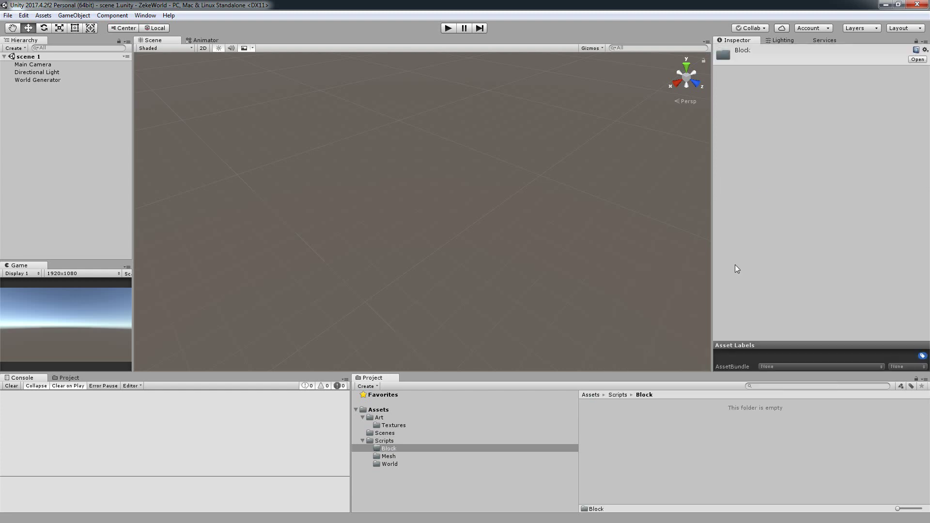
Create a C# script named Block inside the Block folder
{"action": "right_click", "coordinate": [684, 436]}
{"action": "mouse_move", "coordinate": [720, 242]}
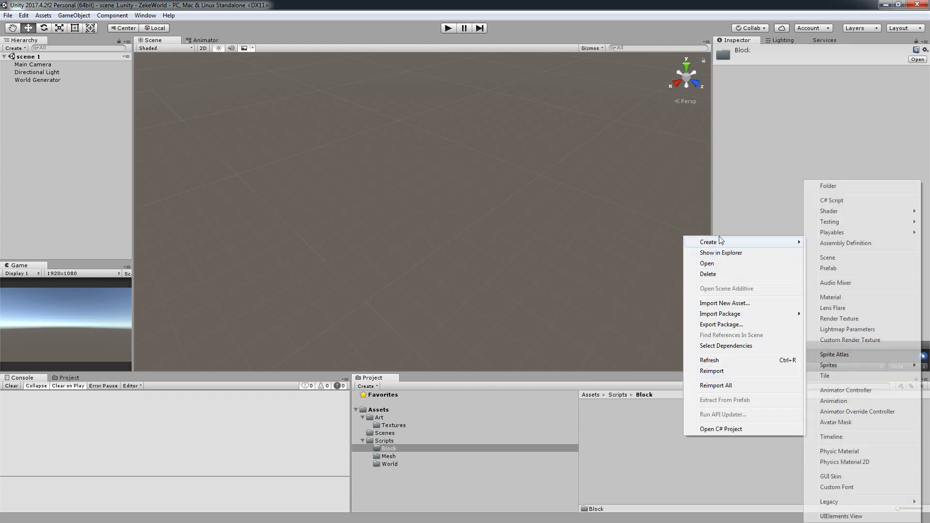
{"action": "left_click", "coordinate": [869, 203]}
{"action": "type", "text": "Block"}
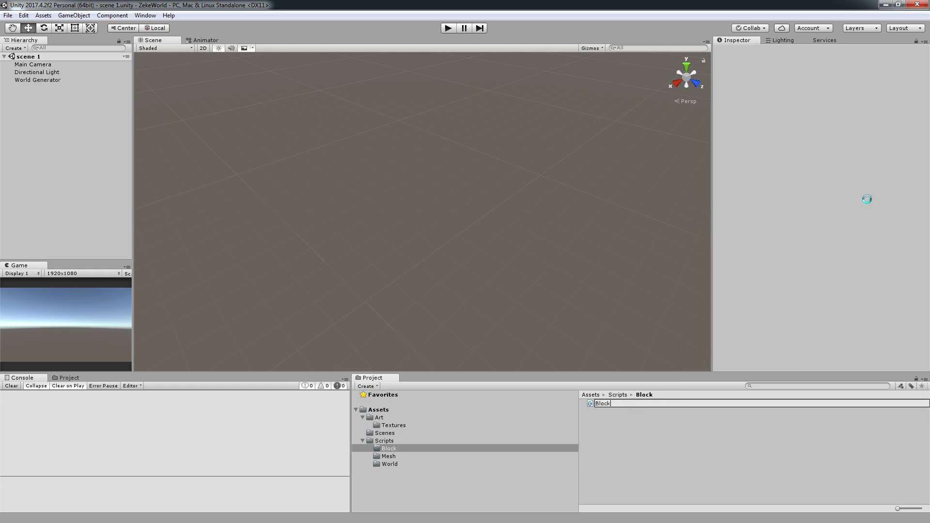
{"action": "key", "text": "Return"}
{"action": "key", "text": "alt+Tab"}
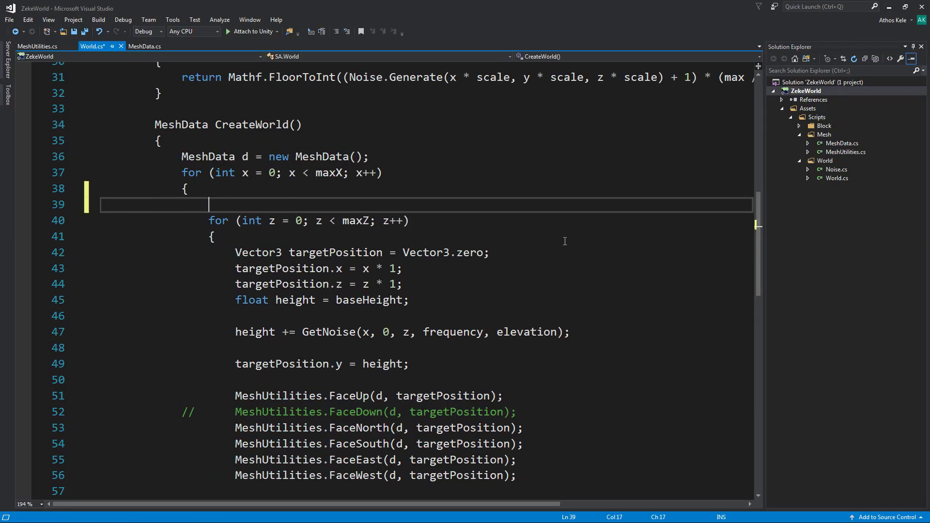
Save World.cs and open Block.cs from the Block folder in the solution
{"action": "left_click", "coordinate": [565, 248]}
{"action": "key", "text": "ctrl+s"}
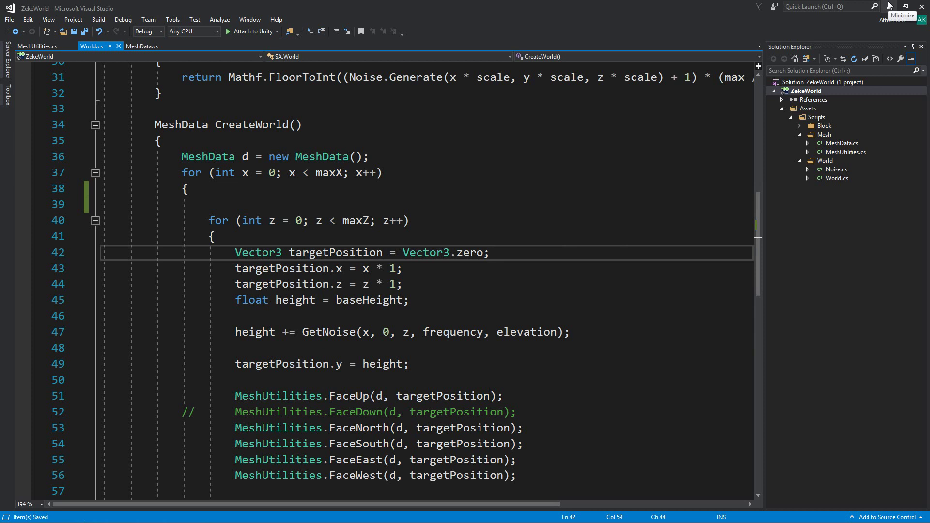
{"action": "left_click", "coordinate": [799, 125]}
{"action": "double_click", "coordinate": [833, 136]}
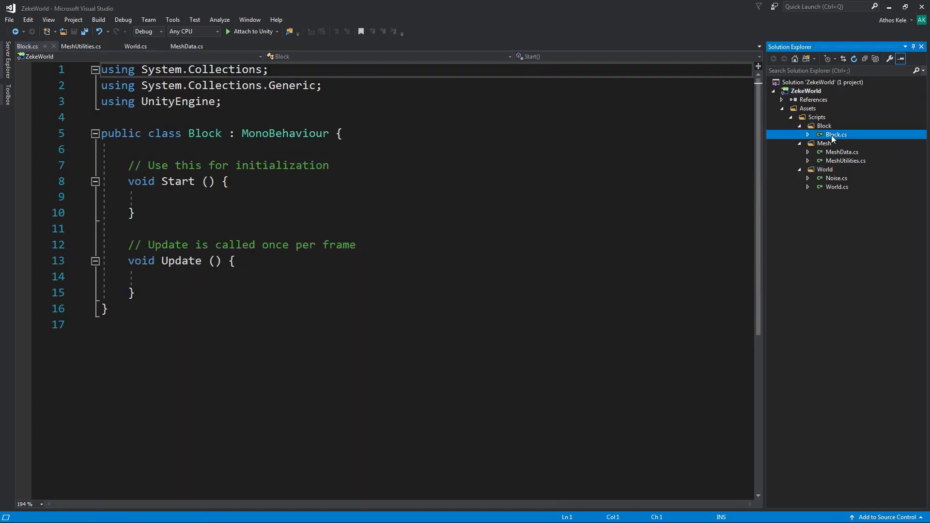
Delete the template Start and Update methods and wrap the Block class in namespace SA
{"action": "left_click", "coordinate": [156, 196]}
{"action": "left_click_drag", "start_coordinate": [129, 165], "coordinate": [236, 291]}
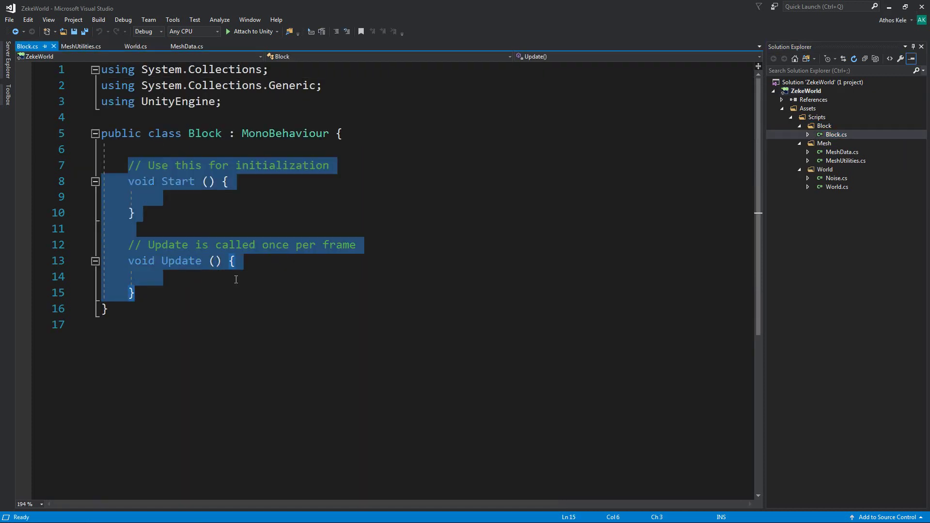
{"action": "key", "text": "Delete"}
{"action": "key", "text": "Up"}
{"action": "key", "text": "Up"}
{"action": "key", "text": "Up"}
{"action": "key", "text": "Return"}
{"action": "type", "text": "namespace SA"}
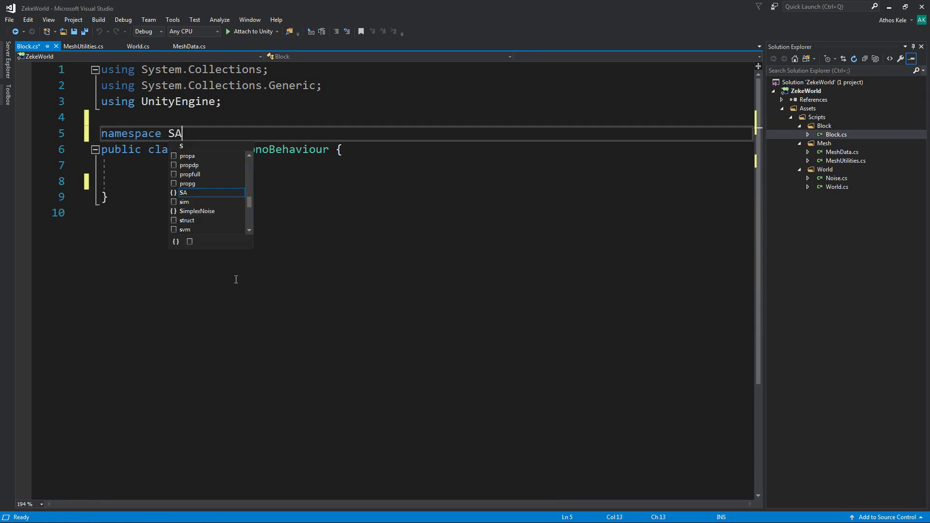
{"action": "key", "text": "Escape"}
{"action": "type", "text": "{"}
{"action": "key", "text": "Down"}
{"action": "key", "text": "Down"}
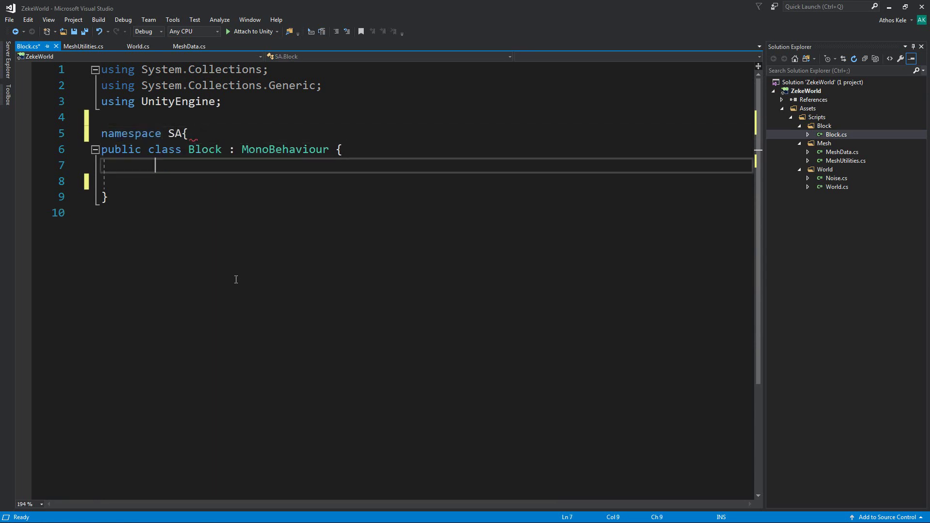
{"action": "key", "text": "Down"}
{"action": "key", "text": "Down"}
{"action": "key", "text": "Down"}
{"action": "type", "text": "}"}
{"action": "key", "text": "ctrl+s"}
Drop the MonoBehaviour base class and add public int fields x, y and z
{"action": "left_click", "coordinate": [302, 165]}
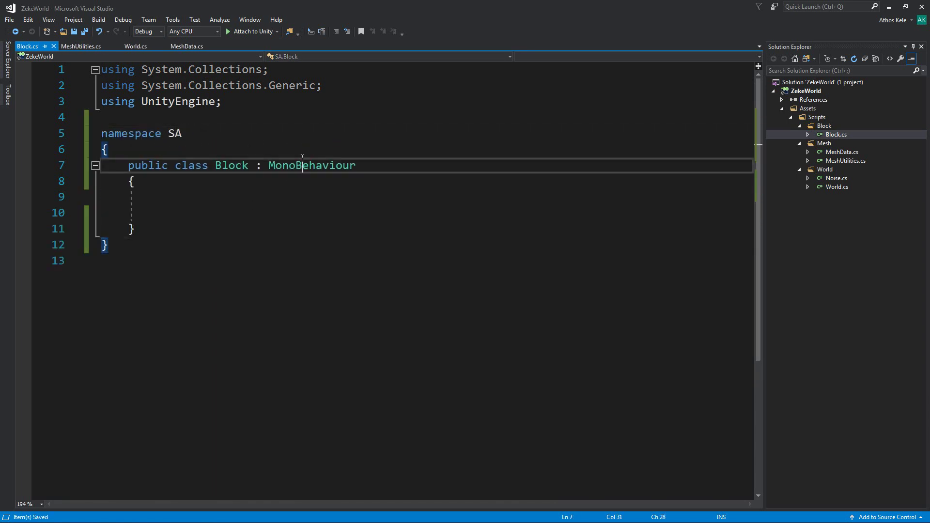
{"action": "double_click", "coordinate": [302, 160]}
{"action": "key", "text": "BackSpace"}
{"action": "key", "text": "BackSpace"}
{"action": "key", "text": "BackSpace"}
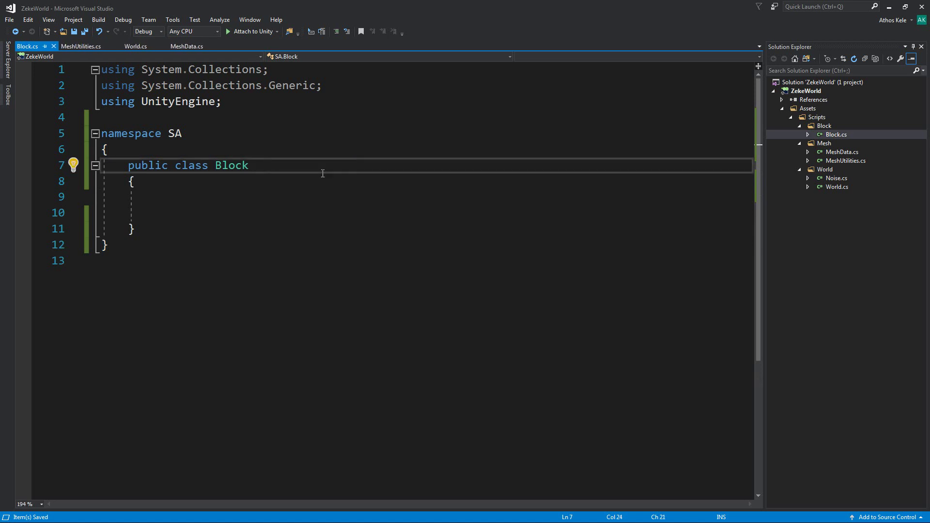
{"action": "key", "text": "Down"}
{"action": "key", "text": "Down"}
{"action": "type", "text": "public int"}
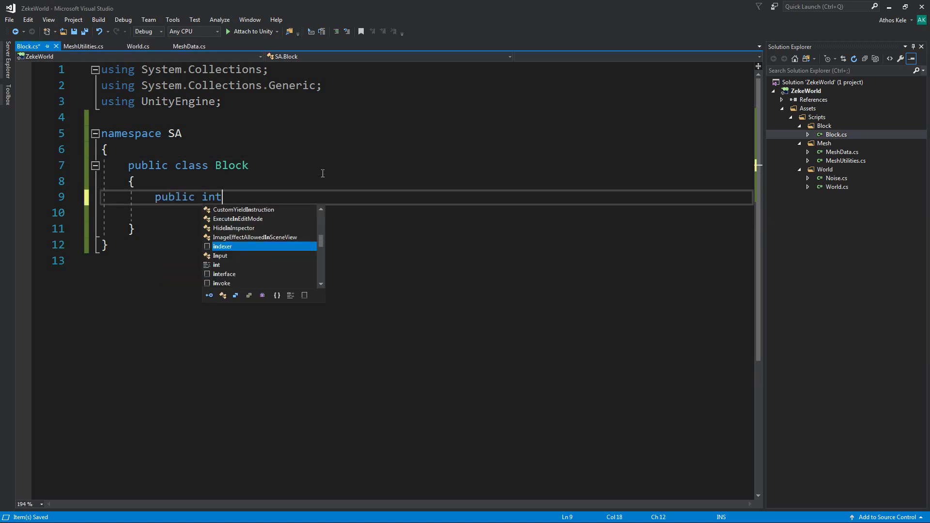
{"action": "type", "text": " x"}
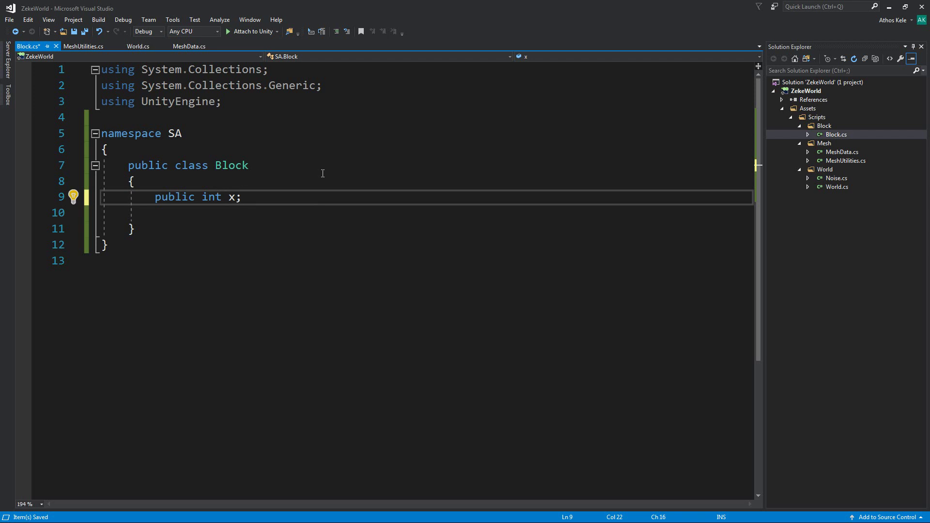
{"action": "key", "text": "Return"}
{"action": "type", "text": "public int "}
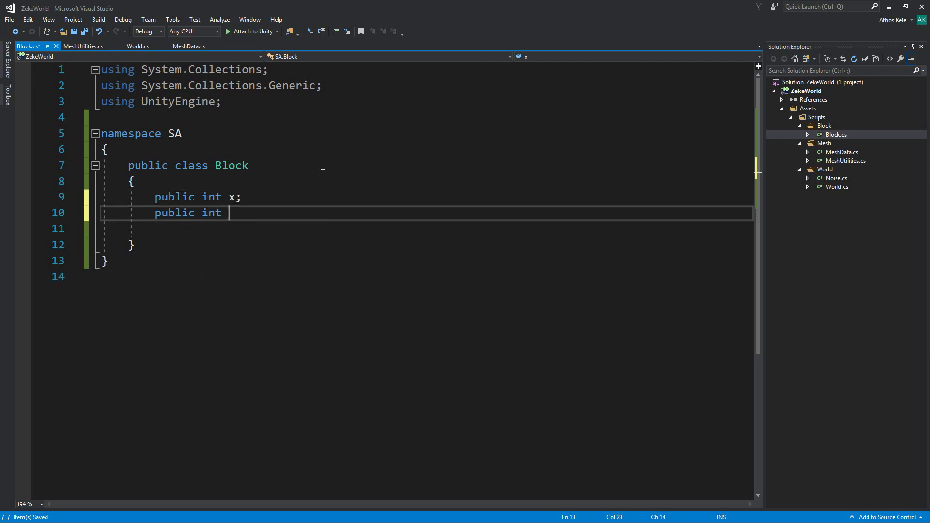
{"action": "type", "text": "y;"}
{"action": "key", "text": "Return"}
{"action": "type", "text": "p"}
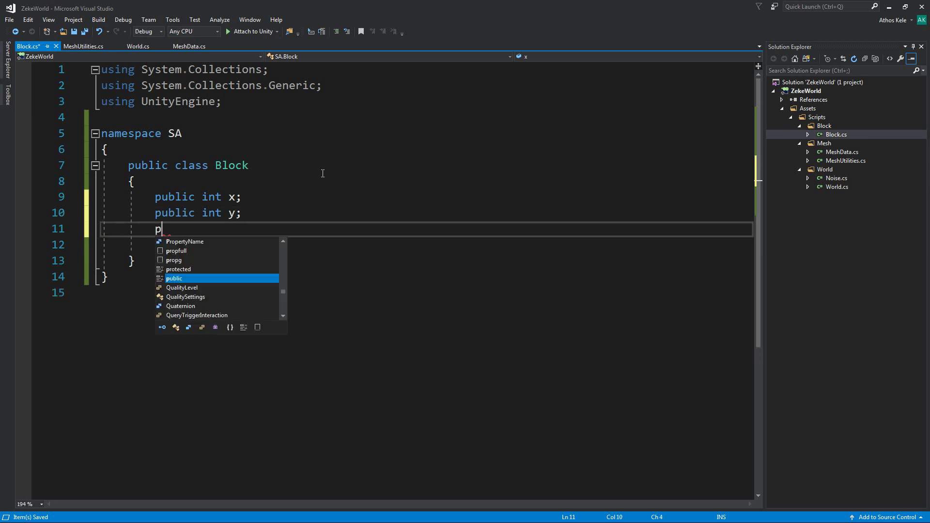
{"action": "type", "text": "ublic int z;"}
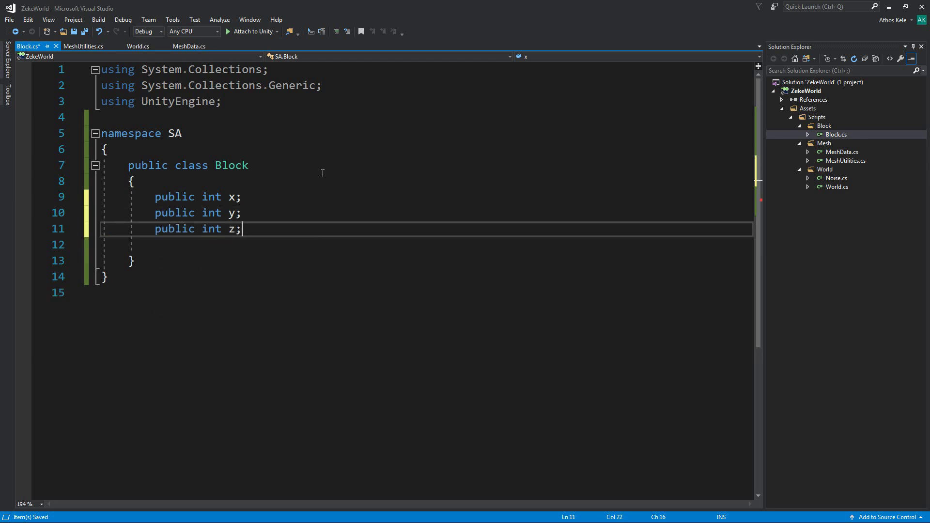
{"action": "key", "text": "ctrl+s"}
Add a public bool field, renaming it from isGround to isSolid, and save Block.cs
{"action": "key", "text": "Down"}
{"action": "key", "text": "Down"}
{"action": "key", "text": "shift+Up"}
{"action": "key", "text": "shift+Up"}
{"action": "key", "text": "shift+Up"}
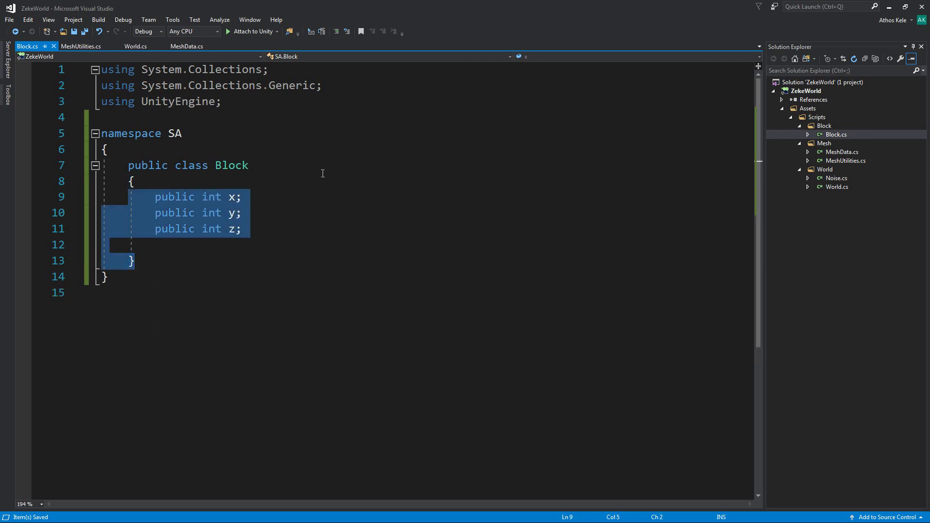
{"action": "key", "text": "Right"}
{"action": "key", "text": "Up"}
{"action": "key", "text": "Return"}
{"action": "type", "text": "pu"}
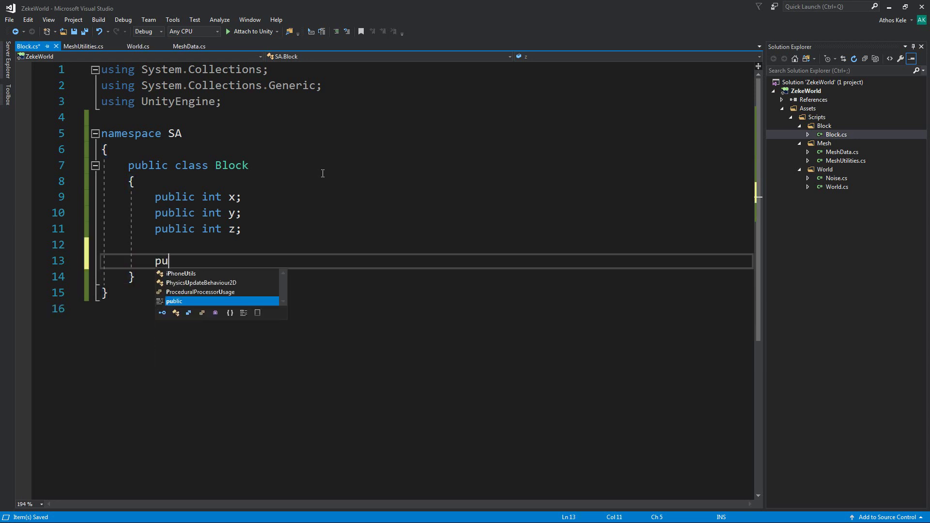
{"action": "type", "text": "blic bool is"}
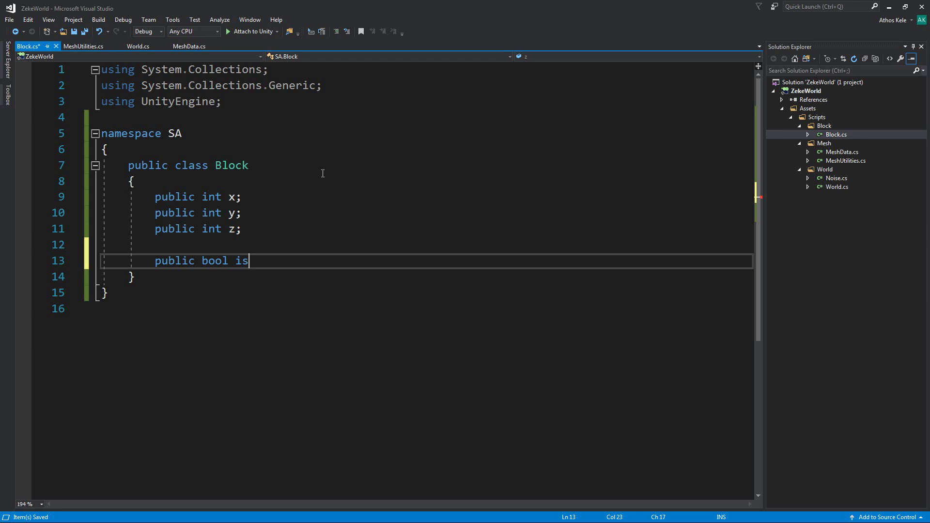
{"action": "type", "text": "Ground;"}
{"action": "key", "text": "ctrl+s"}
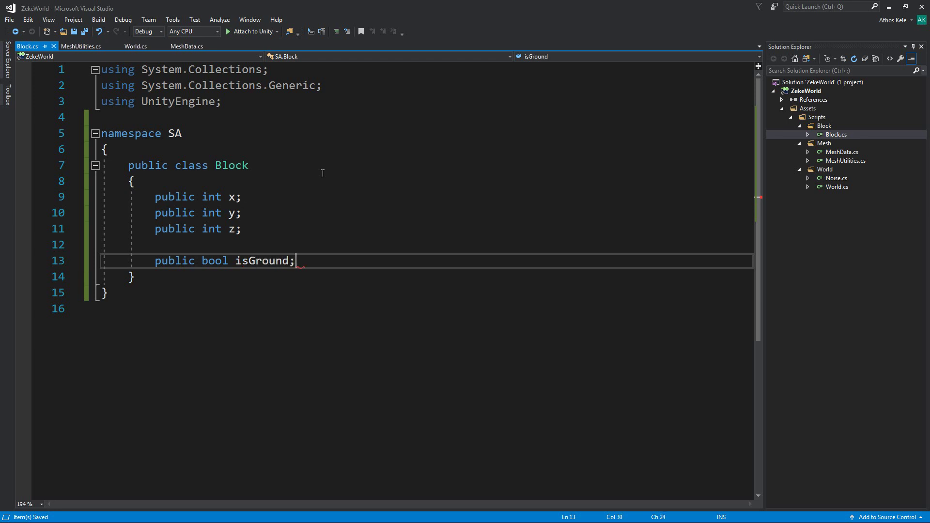
{"action": "key", "text": "Up"}
{"action": "key", "text": "Down"}
{"action": "key", "text": "End"}
{"action": "key", "text": "BackSpace"}
{"action": "key", "text": "BackSpace"}
{"action": "key", "text": "BackSpace"}
{"action": "key", "text": "BackSpace"}
{"action": "key", "text": "BackSpace"}
{"action": "key", "text": "BackSpace"}
{"action": "key", "text": "BackSpace"}
{"action": "key", "text": "BackSpace"}
{"action": "type", "text": "is"}
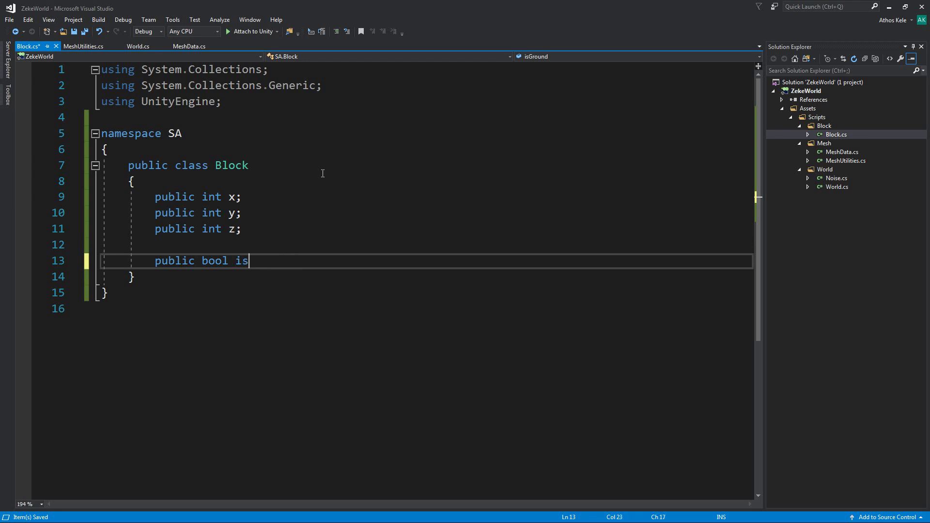
{"action": "type", "text": "Solid;"}
{"action": "key", "text": "ctrl+s"}
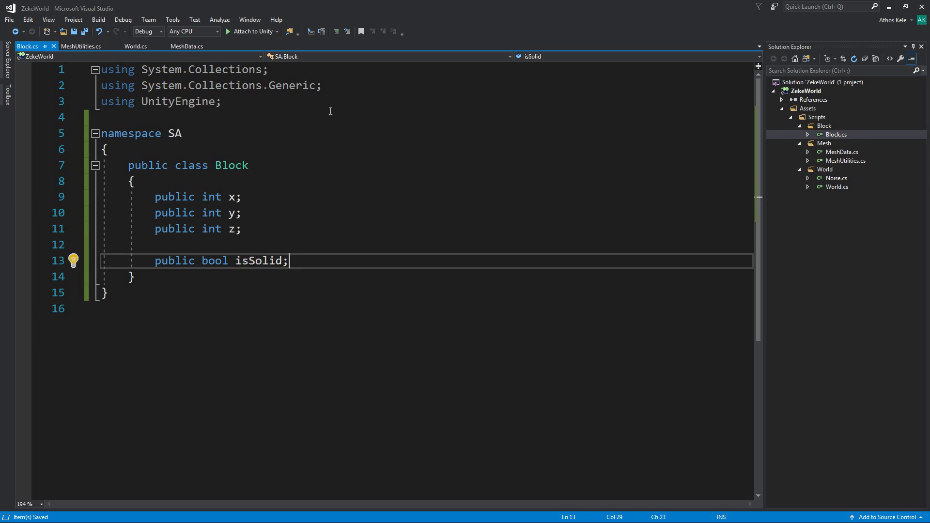
{"action": "left_click", "coordinate": [328, 171]}
{"action": "key", "text": "Down"}
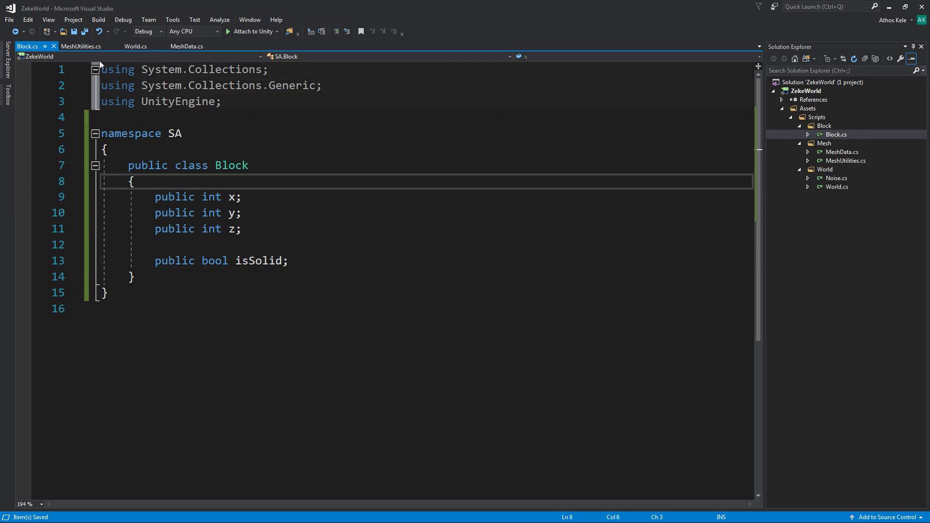
Switch to World.cs and collapse it to definitions with Ctrl+M, O
{"action": "left_click", "coordinate": [138, 46]}
{"action": "scroll", "coordinate": [360, 247], "scroll_direction": "up", "scroll_amount": 3}
{"action": "left_click", "coordinate": [359, 240]}
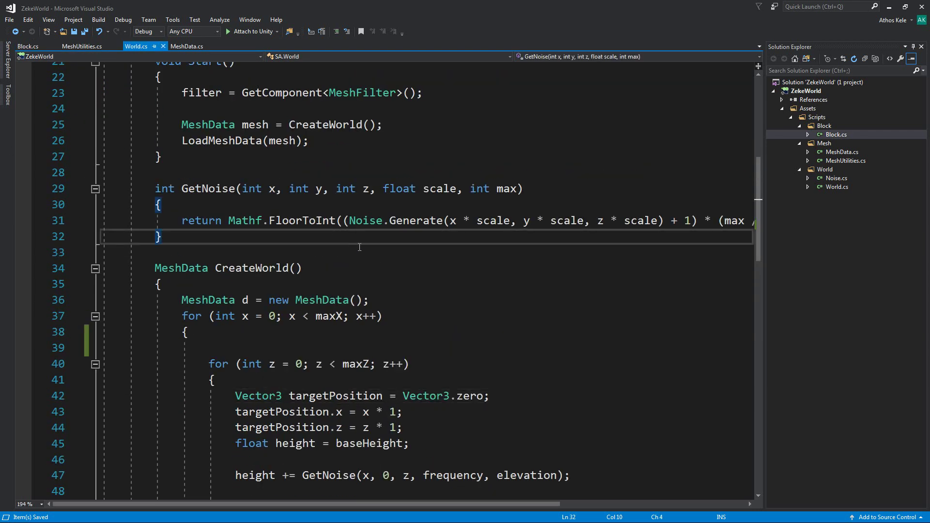
{"action": "key", "text": "ctrl+m"}
{"action": "key", "text": "ctrl+o"}
{"action": "scroll", "coordinate": [315, 203], "scroll_direction": "up", "scroll_amount": 5}
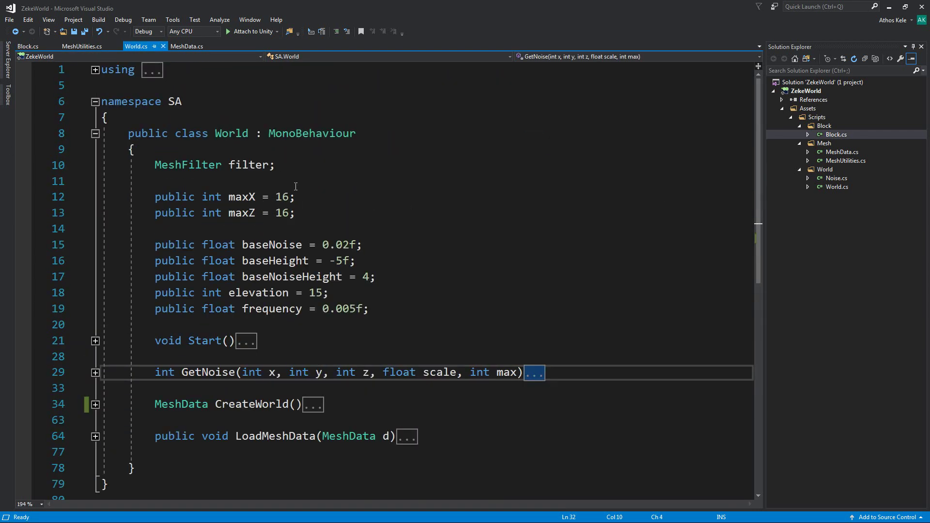
Declare a Block[,,] grid field below the settings fields and save World.cs
{"action": "left_click", "coordinate": [371, 325]}
{"action": "key", "text": "Return"}
{"action": "key", "text": "Return"}
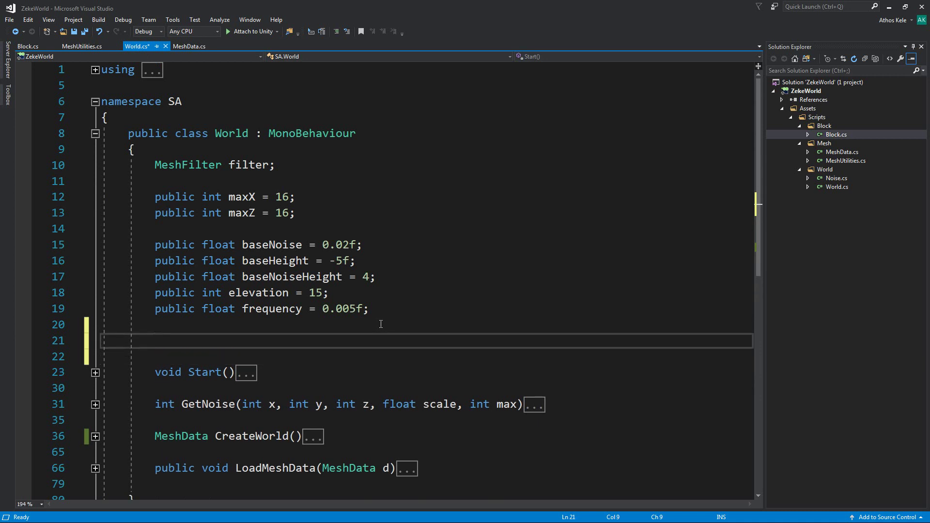
{"action": "key", "text": "Up"}
{"action": "type", "text": "Bl"}
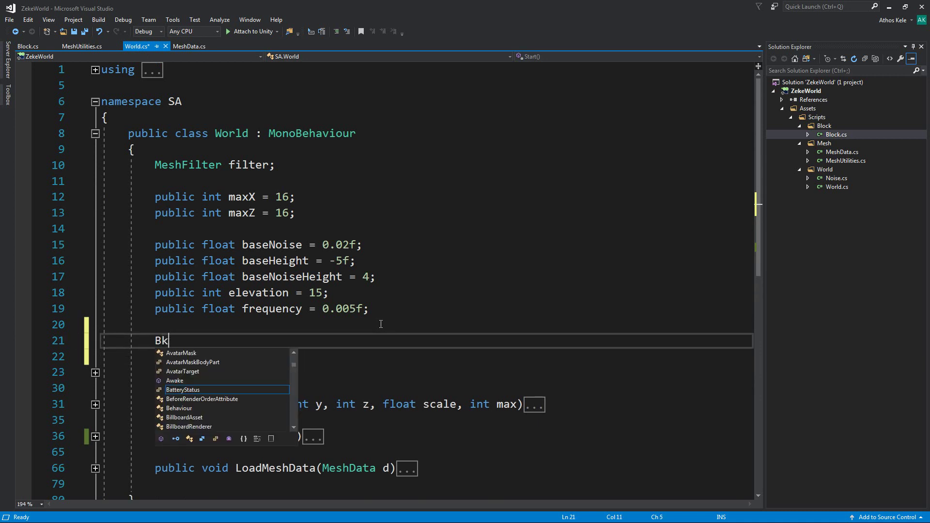
{"action": "type", "text": "ock["}
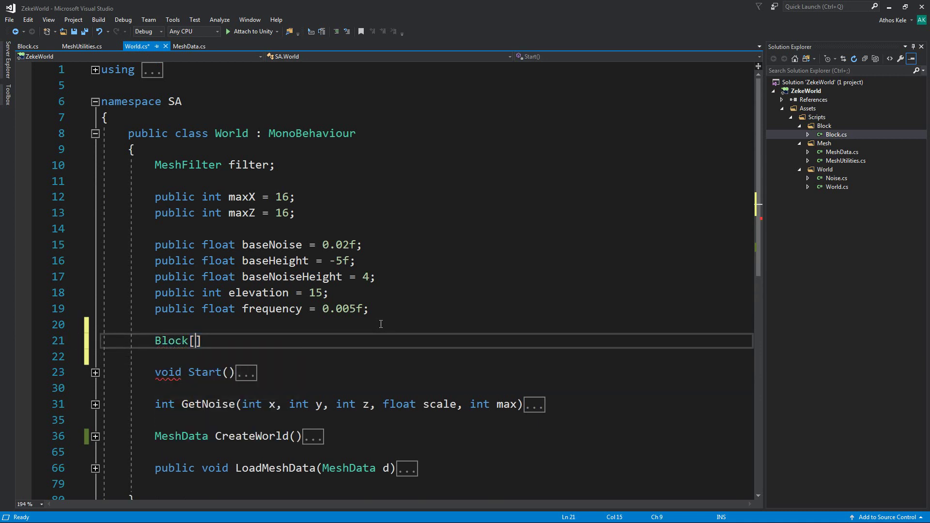
{"action": "type", "text": ",,]"}
{"action": "type", "text": " g"}
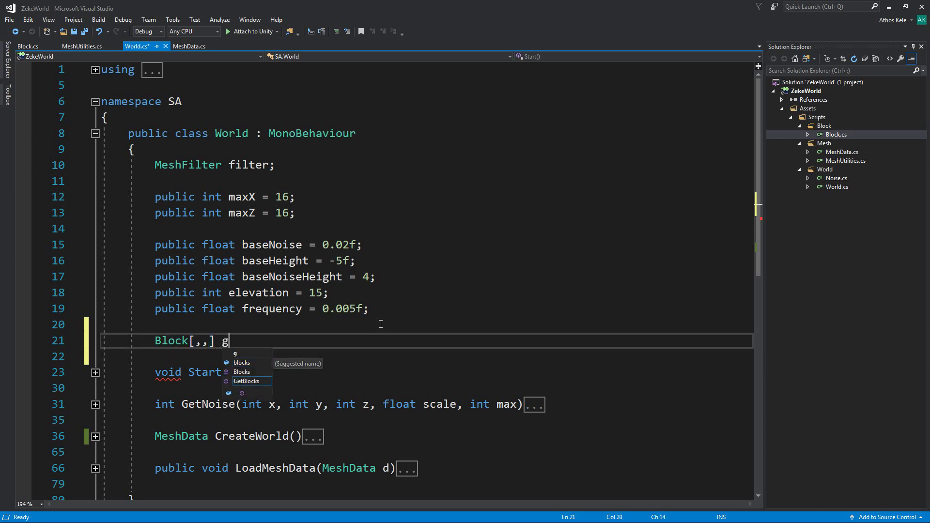
{"action": "type", "text": "rid = new"}
{"action": "key", "text": "BackSpace"}
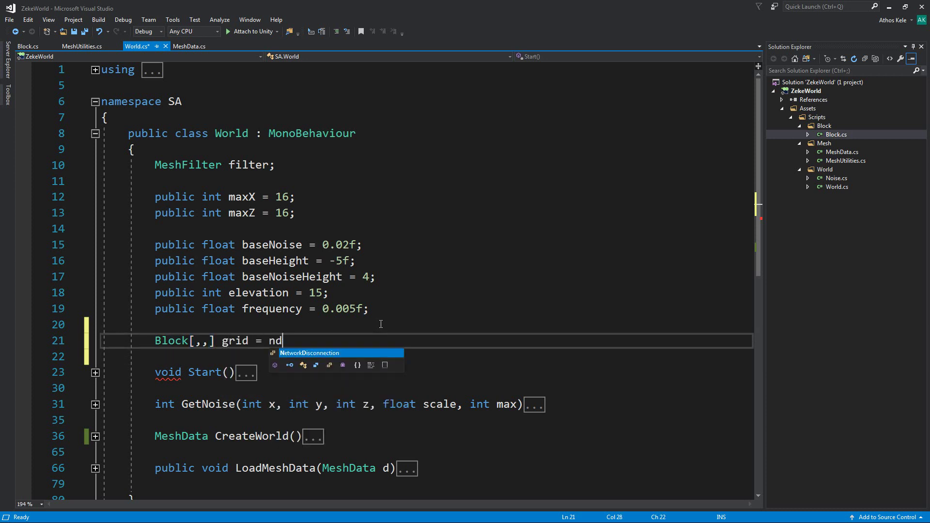
{"action": "key", "text": "BackSpace"}
{"action": "key", "text": "BackSpace"}
{"action": "key", "text": "BackSpace"}
{"action": "type", "text": ";"}
{"action": "key", "text": "ctrl+s"}
{"action": "scroll", "coordinate": [237, 300], "scroll_direction": "down", "scroll_amount": 2}
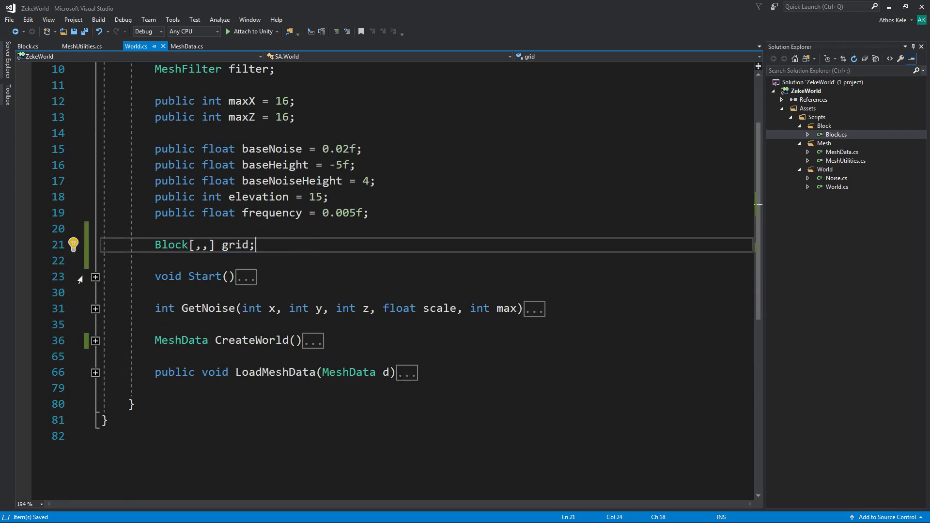
{"action": "left_click", "coordinate": [95, 278]}
Inspect the CreateWorld and LoadMeshData calls in Start, then expand the CreateWorld method body
{"action": "scroll", "coordinate": [95, 283], "scroll_direction": "down", "scroll_amount": 2}
{"action": "mouse_move", "coordinate": [499, 229]}
{"action": "left_mouse_down"}
{"action": "mouse_move", "coordinate": [501, 248]}
{"action": "mouse_move", "coordinate": [525, 270]}
{"action": "left_mouse_up"}
{"action": "left_click", "coordinate": [248, 276]}
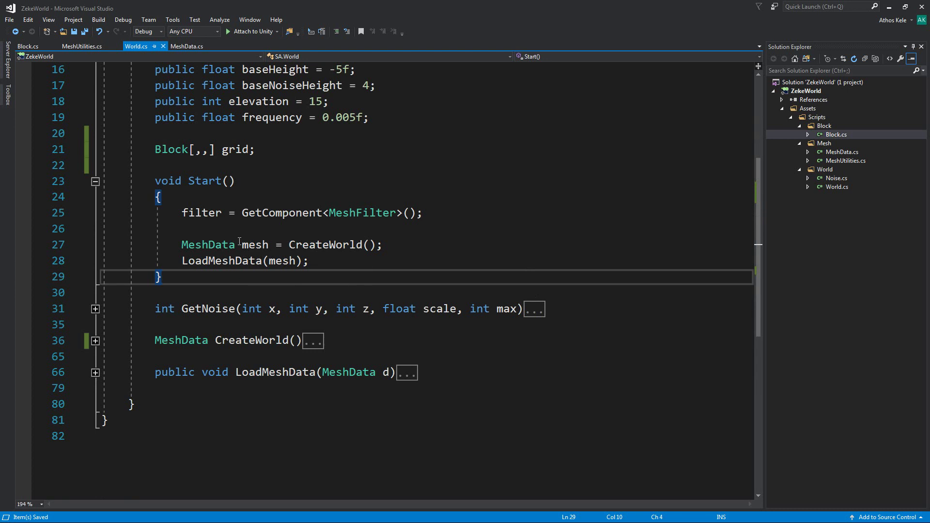
{"action": "left_click_drag", "start_coordinate": [239, 242], "coordinate": [384, 246]}
{"action": "left_click", "coordinate": [340, 262]}
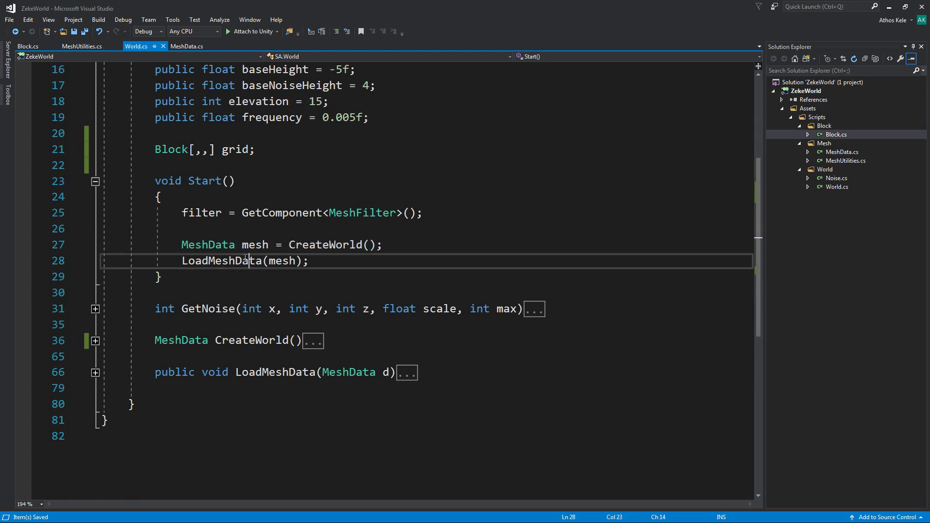
{"action": "key", "text": "shift+Home"}
{"action": "left_click", "coordinate": [340, 268]}
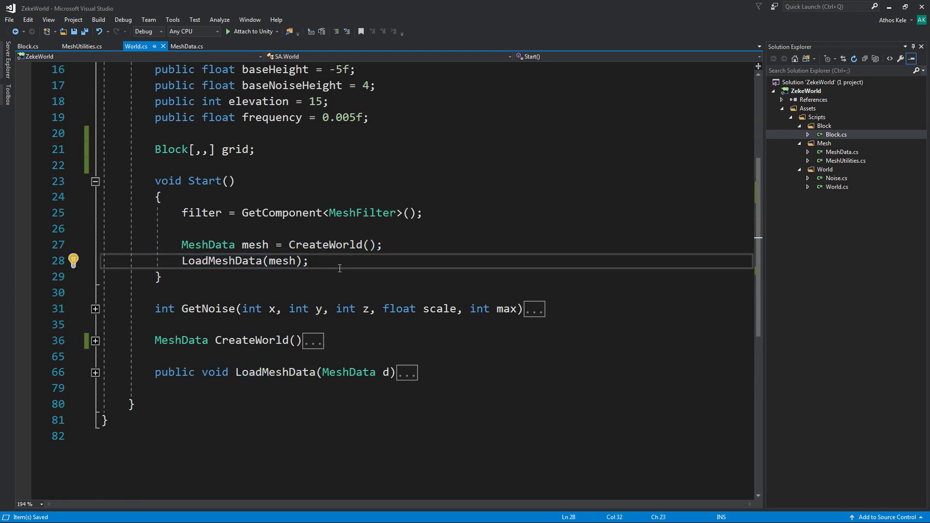
{"action": "double_click", "coordinate": [244, 261]}
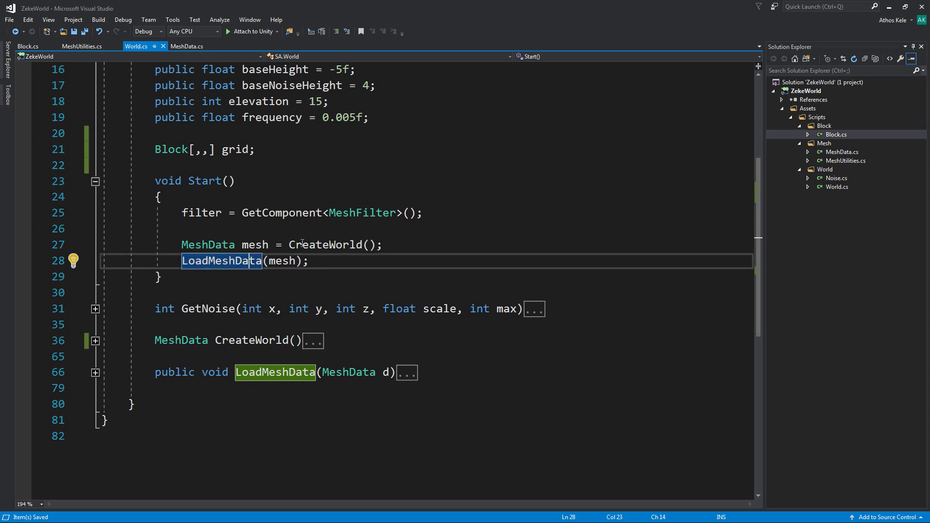
{"action": "double_click", "coordinate": [335, 246]}
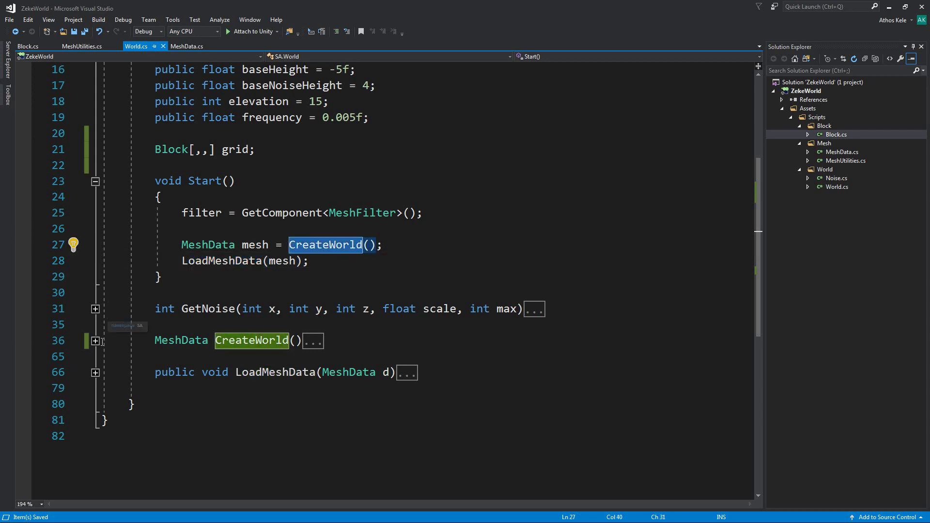
{"action": "left_click", "coordinate": [96, 340]}
{"action": "scroll", "coordinate": [129, 311], "scroll_direction": "down", "scroll_amount": 7}
{"action": "scroll", "coordinate": [129, 311], "scroll_direction": "up", "scroll_amount": 5}
Add two blank lines at the top of CreateWorld and delete the empty line inside the x loop
{"action": "left_click", "coordinate": [334, 257]}
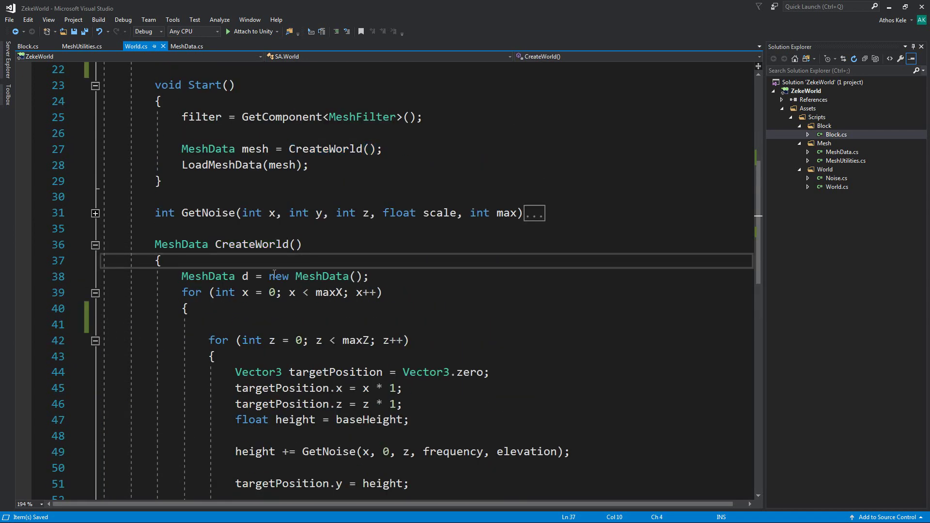
{"action": "key", "text": "Down"}
{"action": "key", "text": "Up"}
{"action": "key", "text": "Return"}
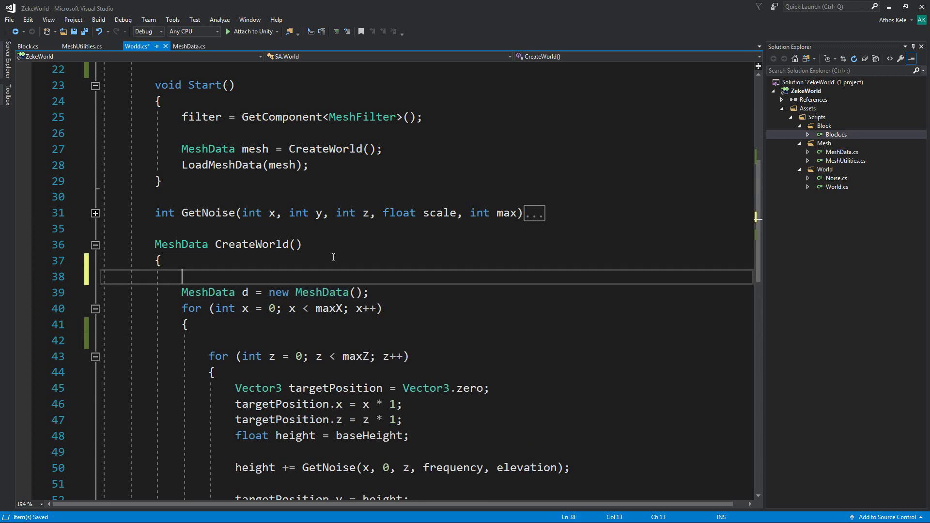
{"action": "key", "text": "Return"}
{"action": "key", "text": "Down"}
{"action": "key", "text": "Down"}
{"action": "key", "text": "Down"}
{"action": "key", "text": "Down"}
{"action": "key", "text": "Up"}
{"action": "key", "text": "BackSpace"}
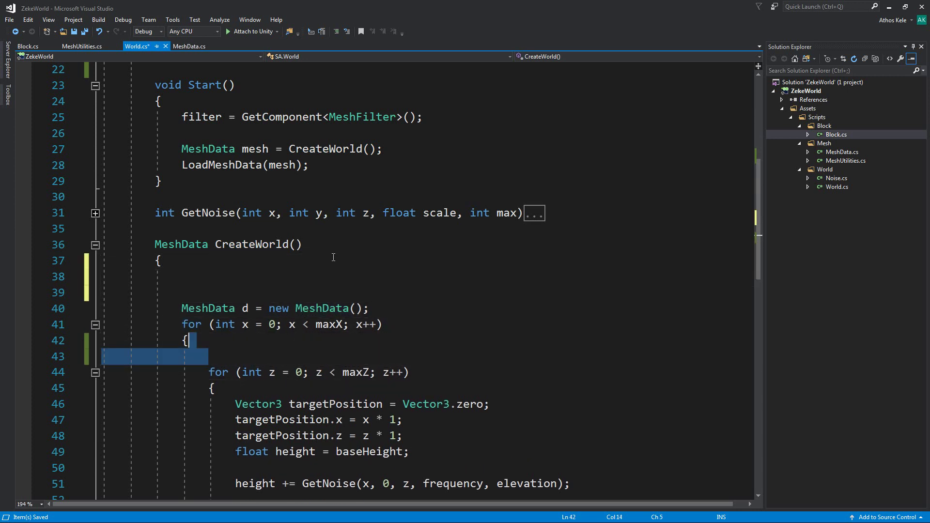
{"action": "key", "text": "Up"}
{"action": "key", "text": "Up"}
{"action": "key", "text": "Up"}
{"action": "key", "text": "Up"}
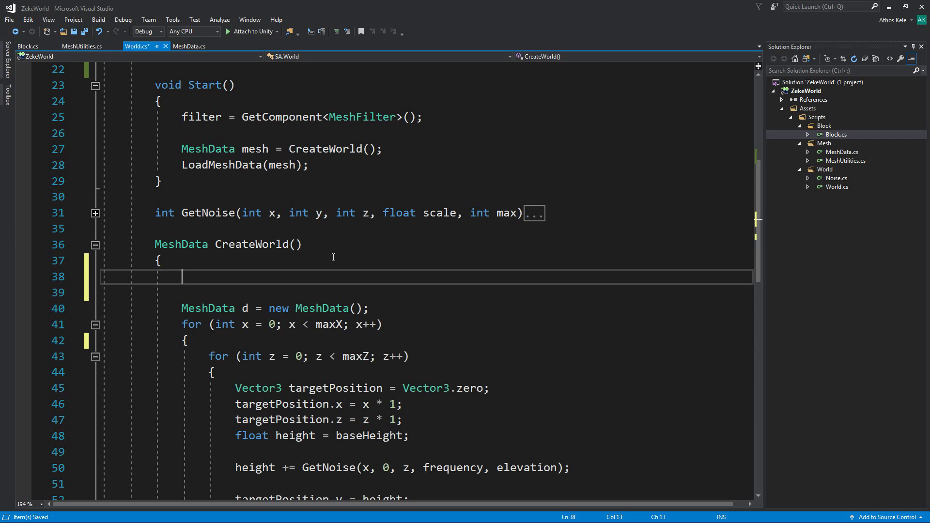
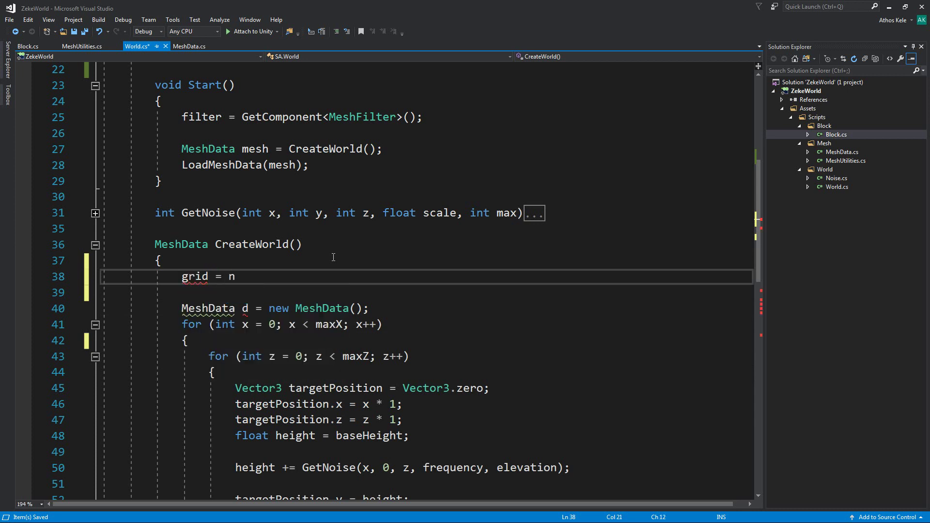
Type grid = new Block[maxX, , maxZ]; on line 38, leaving the middle dimension empty
{"action": "type", "text": "ew"}
{"action": "key", "text": "Tab"}
{"action": "type", "text": "["}
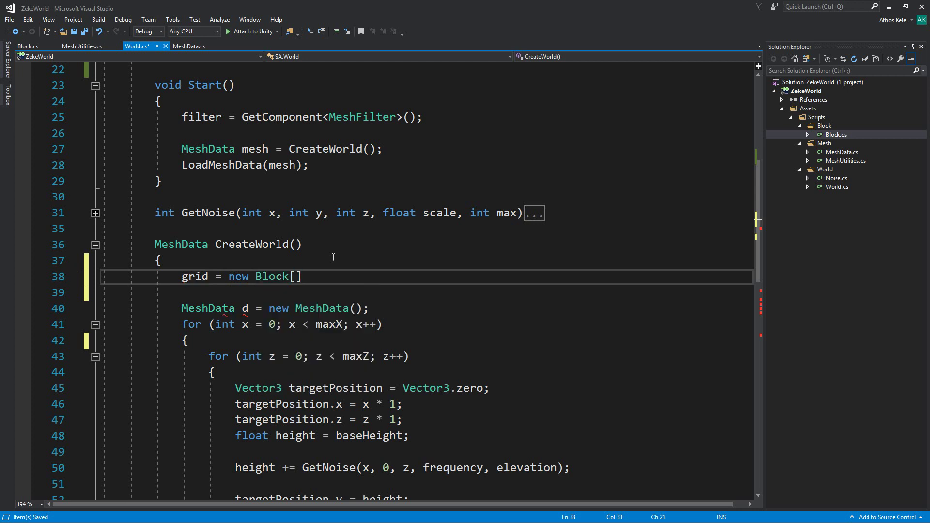
{"action": "type", "text": ",,"}
{"action": "type", "text": "max"}
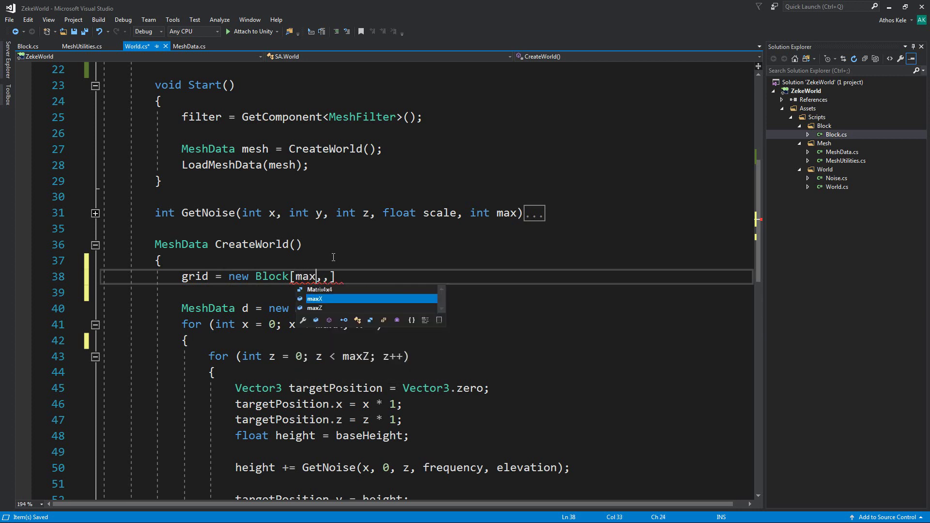
{"action": "key", "text": "Escape"}
{"action": "type", "text": "X"}
{"action": "key", "text": "Right"}
{"action": "type", "text": "max"}
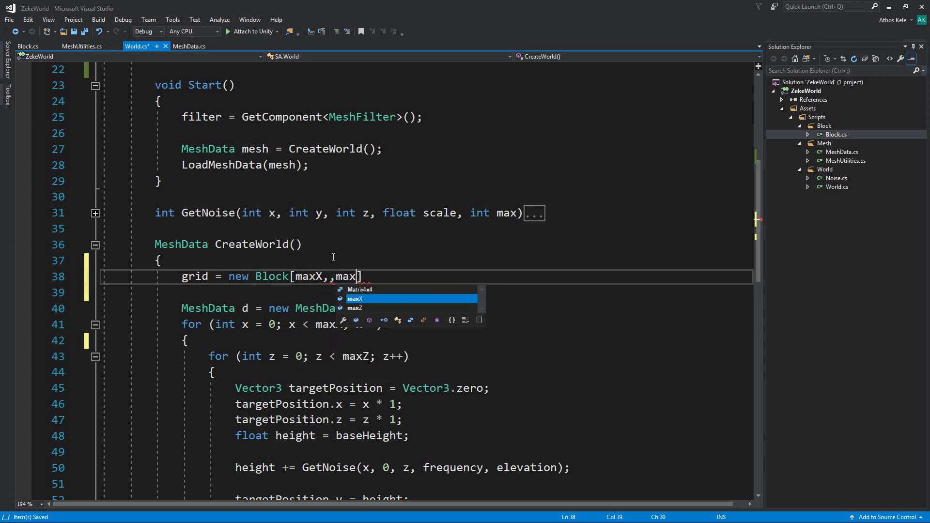
{"action": "type", "text": "Z"}
{"action": "key", "text": "Right"}
{"action": "type", "text": ";"}
Look up the elevation field's definition (value 15) with F12, then return to the empty middle slot
{"action": "key", "text": "Down"}
{"action": "key", "text": "Down"}
{"action": "key", "text": "Down"}
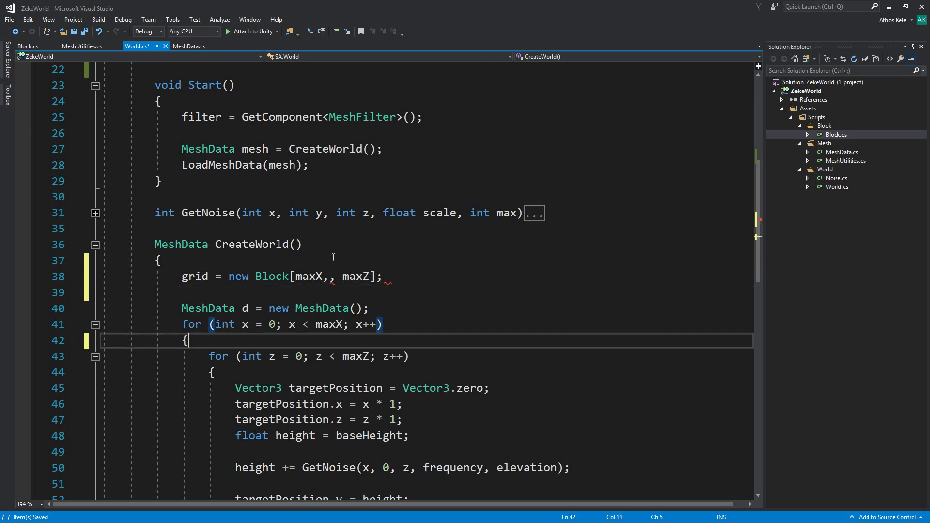
{"action": "key", "text": "Down"}
{"action": "key", "text": "shift+Up"}
{"action": "key", "text": "shift+Up"}
{"action": "key", "text": "shift+Up"}
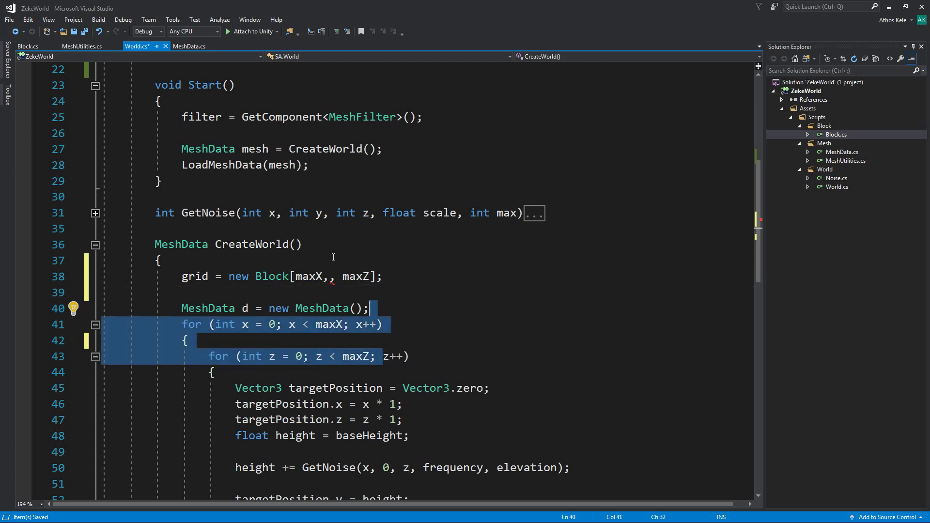
{"action": "key", "text": "Up"}
{"action": "key", "text": "Up"}
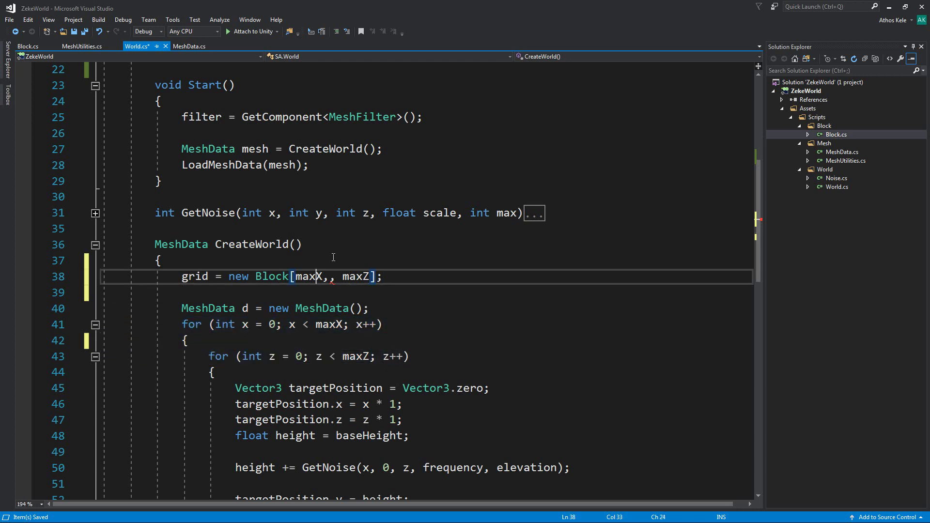
{"action": "key", "text": "Right"}
{"action": "key", "text": "Right"}
{"action": "scroll", "coordinate": [442, 275], "scroll_direction": "down", "scroll_amount": 3}
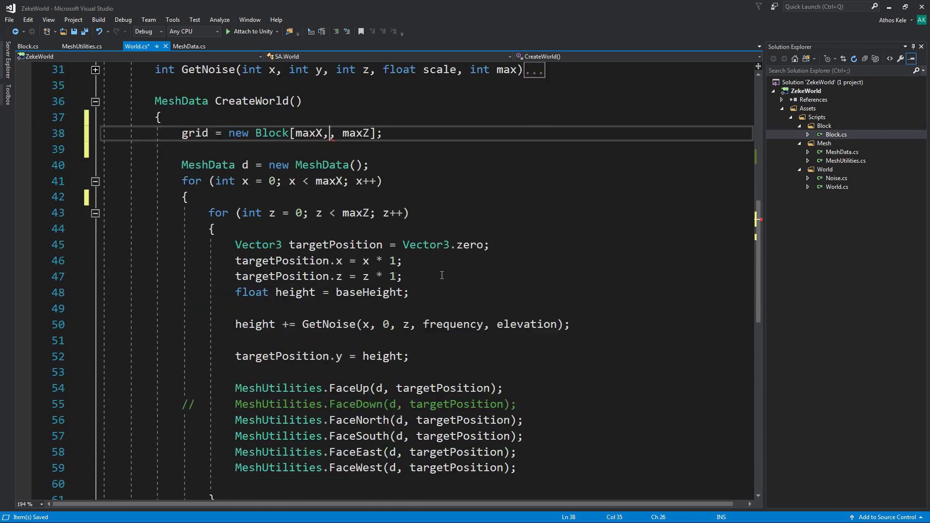
{"action": "scroll", "coordinate": [396, 309], "scroll_direction": "down", "scroll_amount": 2}
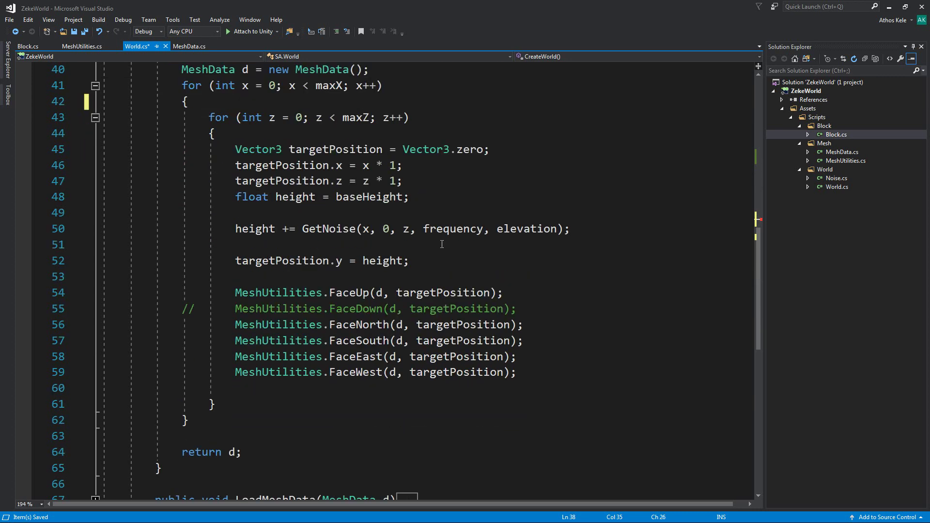
{"action": "left_click", "coordinate": [526, 229]}
{"action": "key", "text": "F12"}
{"action": "scroll", "coordinate": [316, 293], "scroll_direction": "up", "scroll_amount": 2}
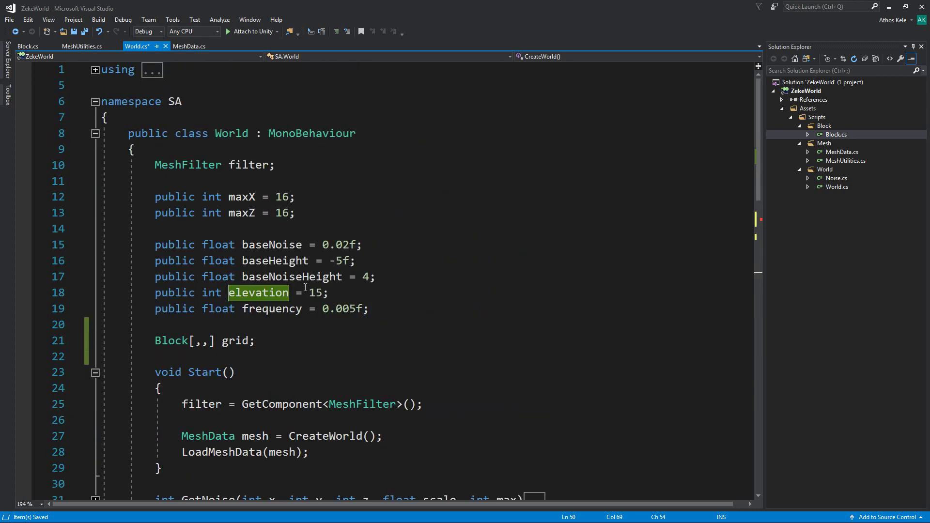
{"action": "left_click", "coordinate": [316, 293]}
{"action": "double_click", "coordinate": [316, 293]}
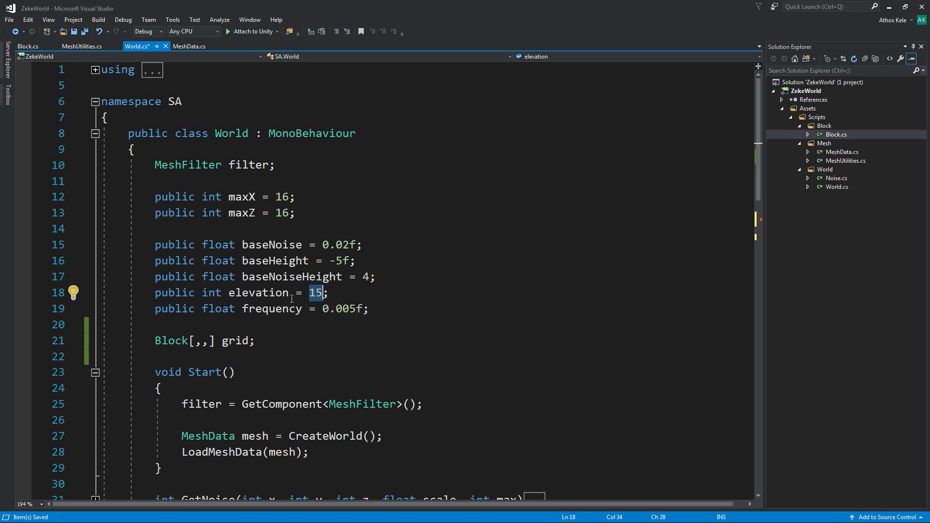
{"action": "scroll", "coordinate": [310, 303], "scroll_direction": "down", "scroll_amount": 7}
{"action": "left_click", "coordinate": [332, 231]}
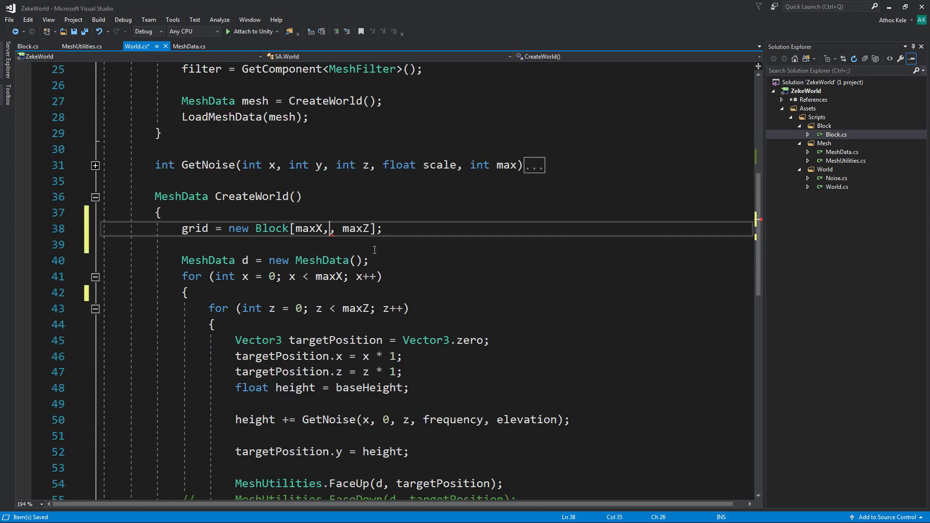
{"action": "scroll", "coordinate": [505, 266], "scroll_direction": "up", "scroll_amount": 6}
{"action": "scroll", "coordinate": [485, 282], "scroll_direction": "up", "scroll_amount": 1}
{"action": "scroll", "coordinate": [468, 295], "scroll_direction": "down", "scroll_amount": 4}
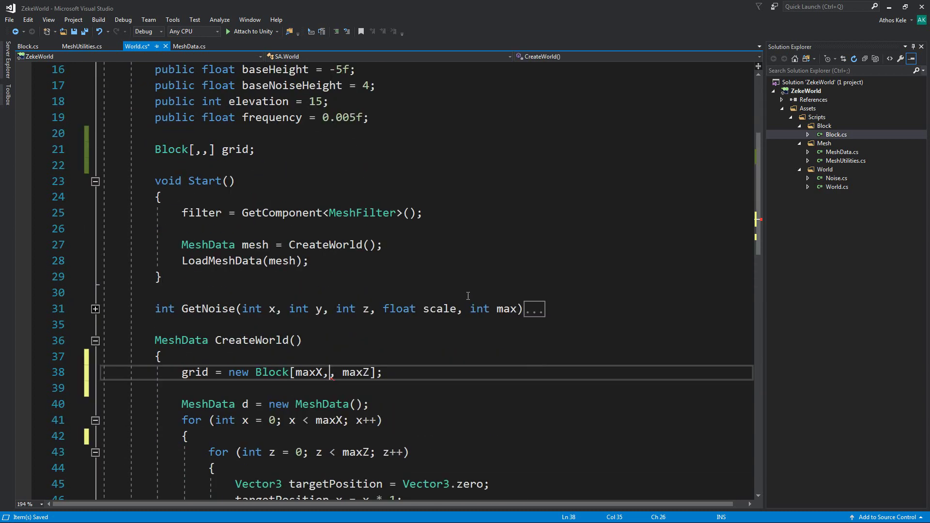
Fill the middle dimension with elevation instead of 15 and save World.cs
{"action": "type", "text": "15"}
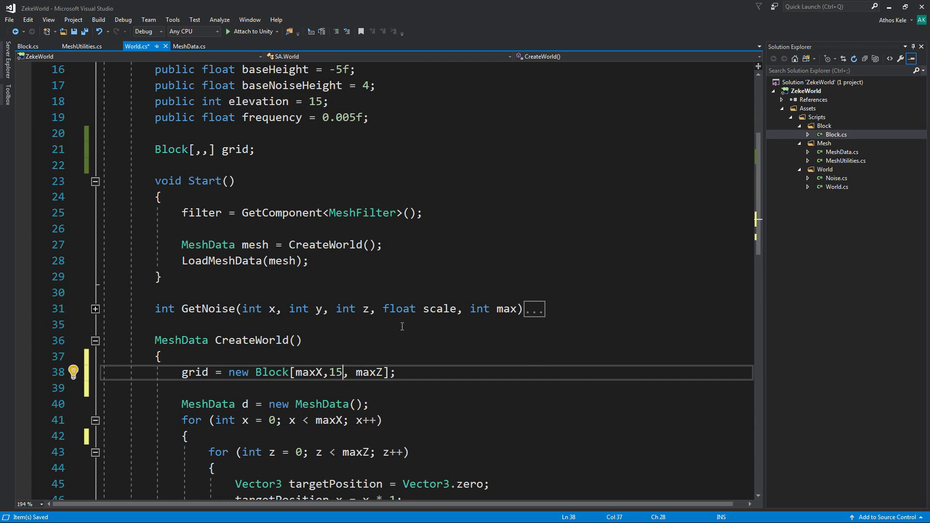
{"action": "key", "text": "BackSpace"}
{"action": "key", "text": "BackSpace"}
{"action": "type", "text": "evel"}
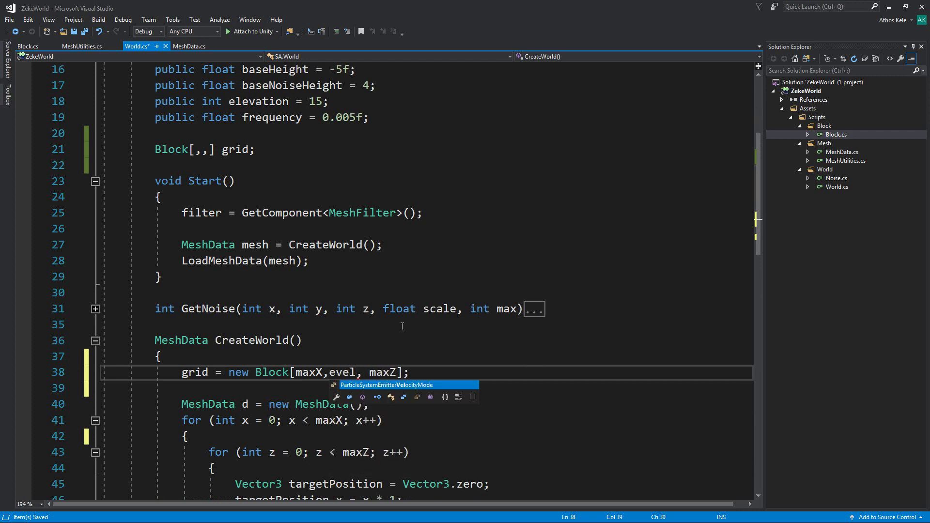
{"action": "key", "text": "BackSpace"}
{"action": "key", "text": "BackSpace"}
{"action": "key", "text": "BackSpace"}
{"action": "type", "text": "lev"}
{"action": "key", "text": "Tab"}
{"action": "key", "text": "Down"}
{"action": "key", "text": "Down"}
{"action": "key", "text": "Down"}
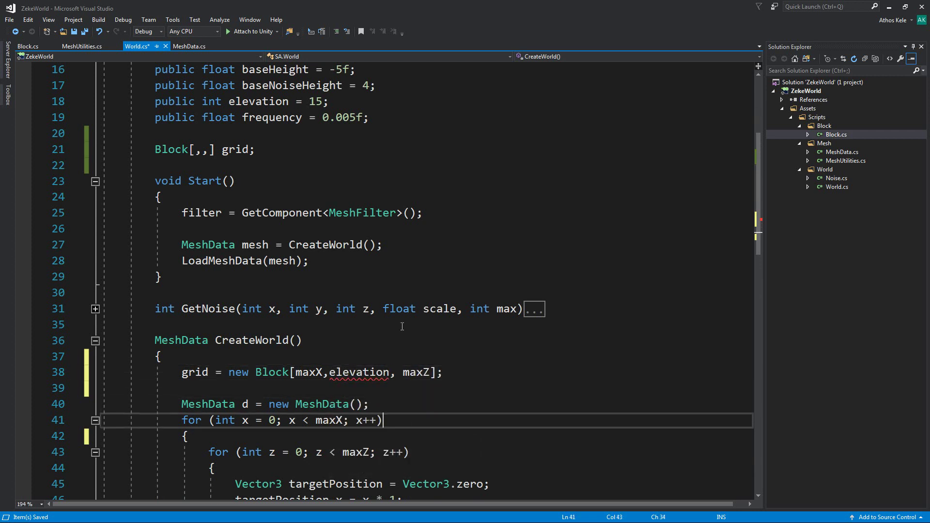
{"action": "key", "text": "ctrl+s"}
{"action": "scroll", "coordinate": [339, 301], "scroll_direction": "down", "scroll_amount": 1}
{"action": "scroll", "coordinate": [300, 286], "scroll_direction": "down", "scroll_amount": 2}
{"action": "scroll", "coordinate": [275, 271], "scroll_direction": "down", "scroll_amount": 2}
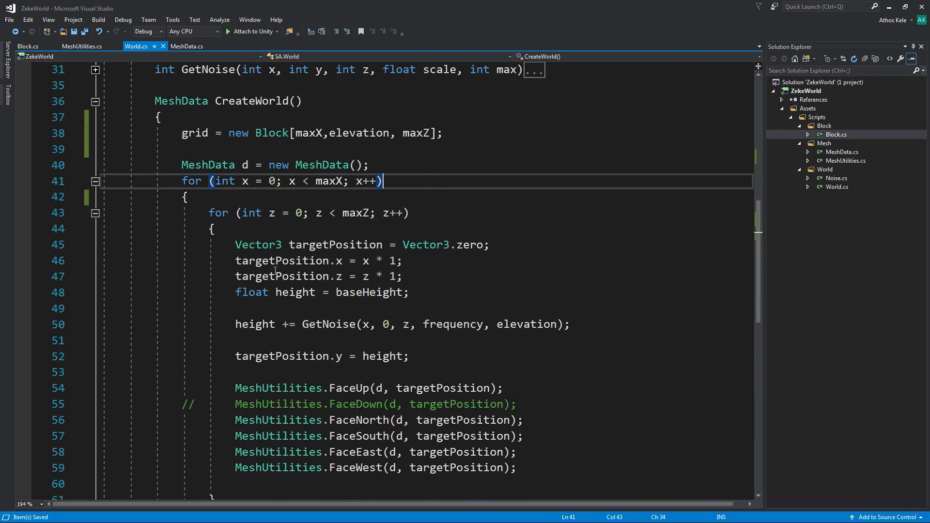
{"action": "left_click", "coordinate": [233, 228]}
{"action": "left_click_drag", "start_coordinate": [181, 180], "coordinate": [367, 223]}
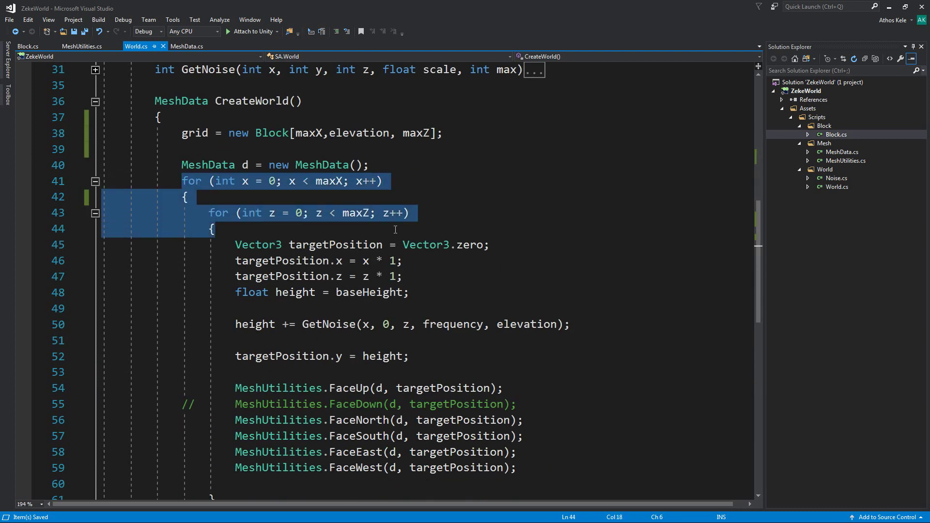
{"action": "left_click", "coordinate": [331, 235]}
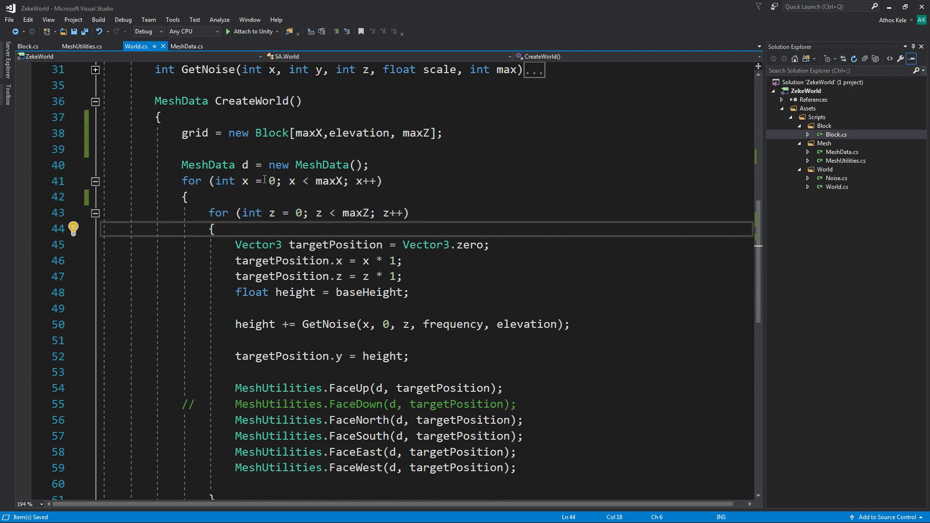
{"action": "left_click_drag", "start_coordinate": [161, 134], "coordinate": [442, 135]}
{"action": "left_click", "coordinate": [402, 201]}
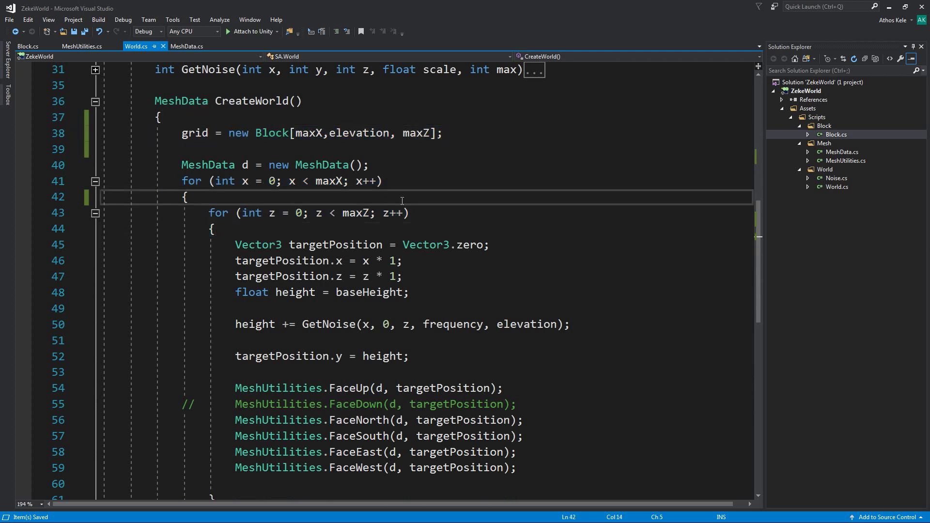
{"action": "double_click", "coordinate": [344, 137]}
{"action": "left_click", "coordinate": [270, 213]}
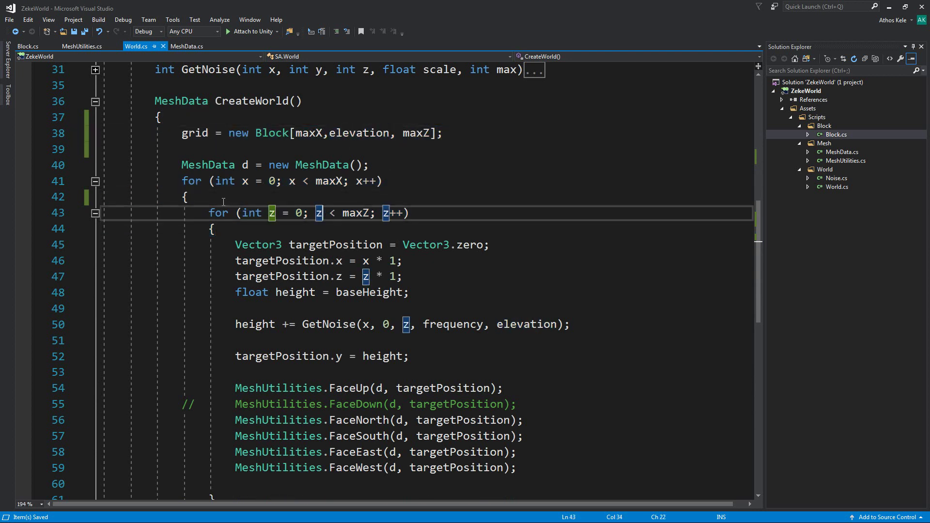
{"action": "left_click_drag", "start_coordinate": [190, 197], "coordinate": [441, 186]}
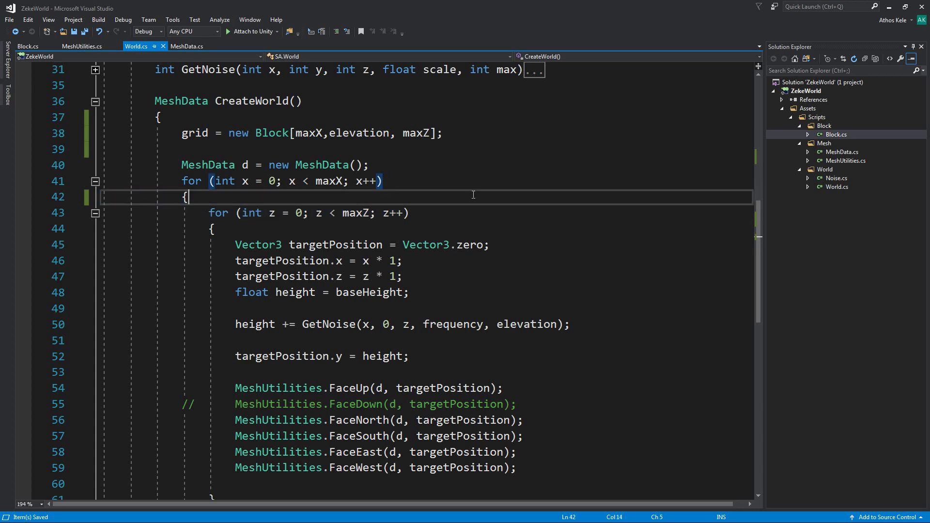
{"action": "left_click", "coordinate": [190, 198]}
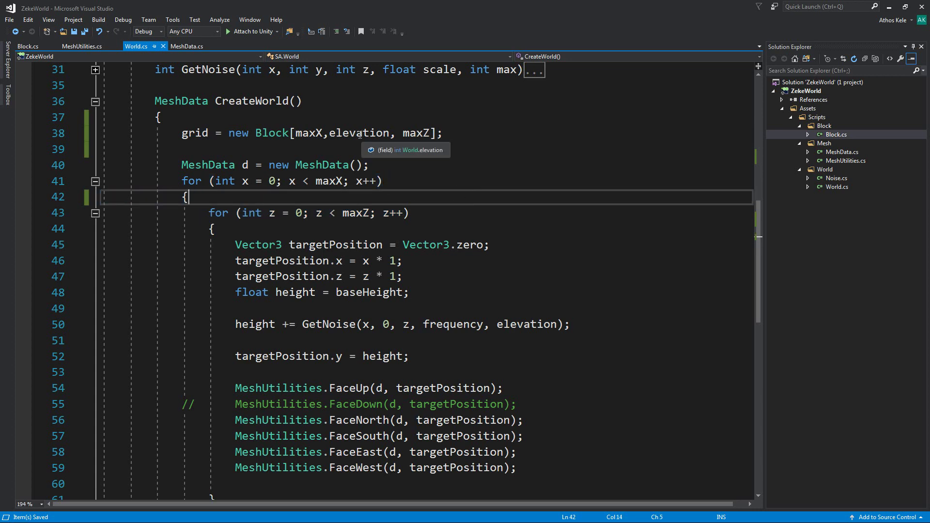
{"action": "left_click", "coordinate": [424, 245]}
{"action": "scroll", "coordinate": [455, 279], "scroll_direction": "up", "scroll_amount": 2}
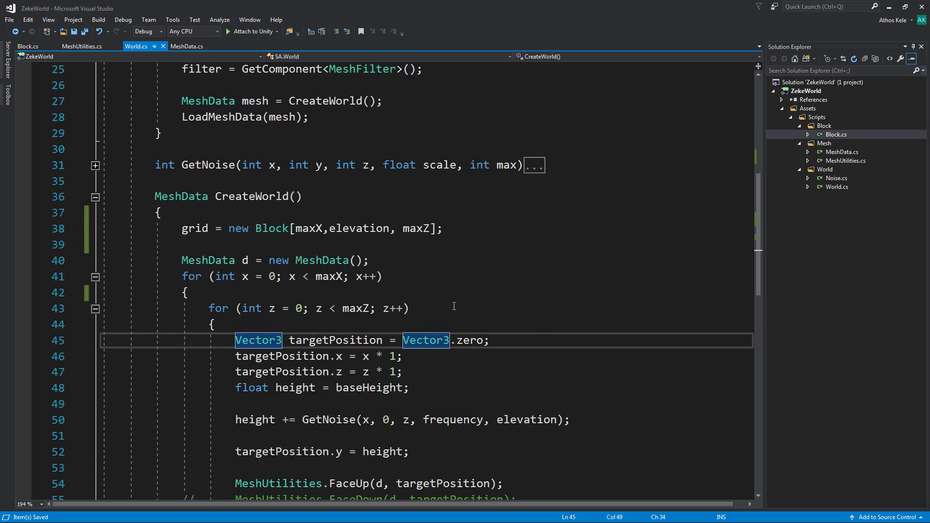
{"action": "scroll", "coordinate": [455, 306], "scroll_direction": "down", "scroll_amount": 2}
{"action": "left_click", "coordinate": [429, 313]}
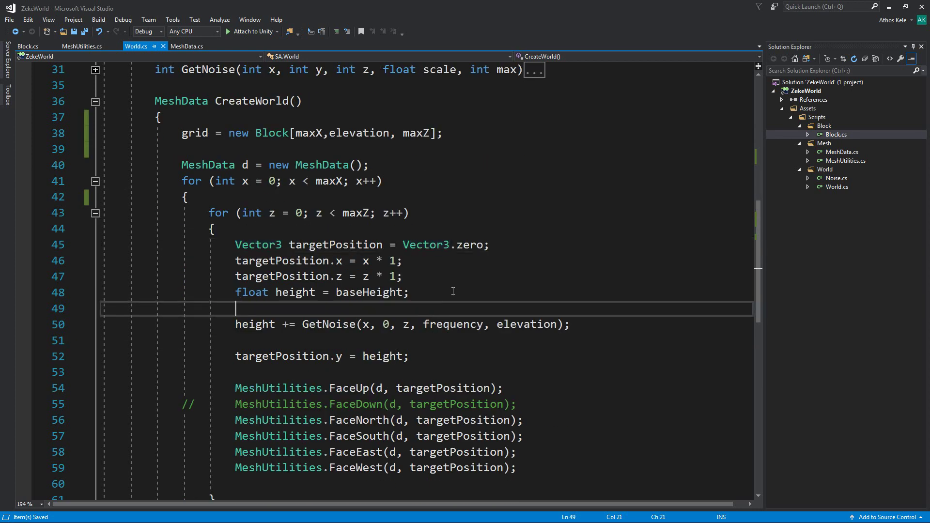
{"action": "left_click", "coordinate": [323, 133]}
{"action": "scroll", "coordinate": [415, 172], "scroll_direction": "up", "scroll_amount": 5}
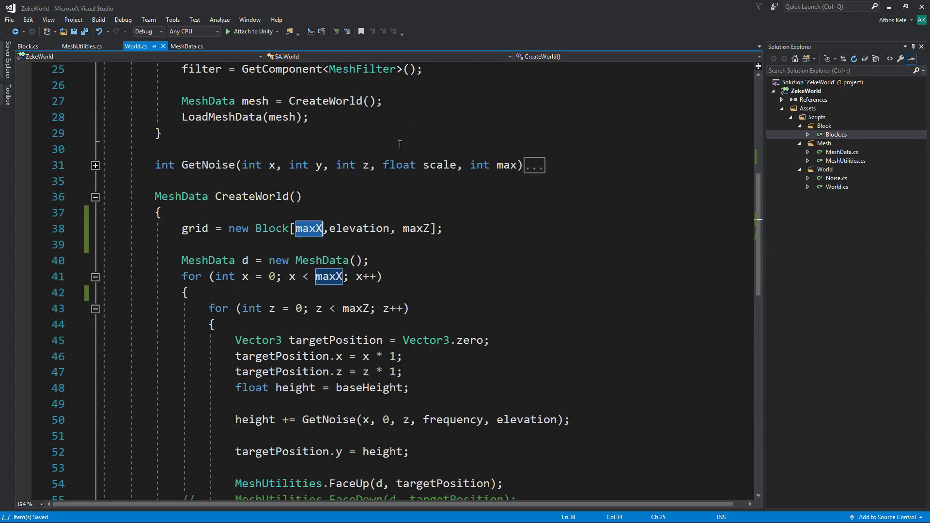
{"action": "scroll", "coordinate": [416, 172], "scroll_direction": "up", "scroll_amount": 3}
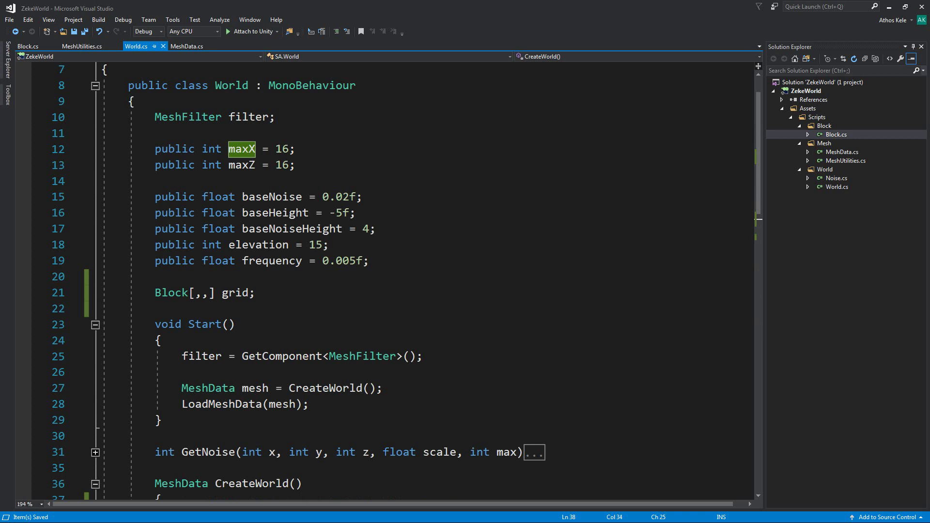
Compute 16 × 16 × 15 in Calculator, giving 3840
{"action": "key", "text": "XF86Calculator"}
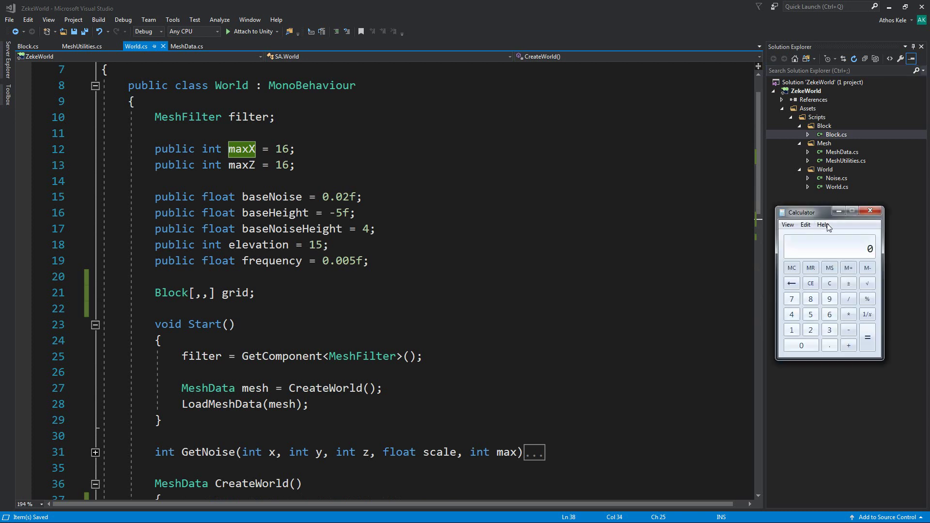
{"action": "left_click_drag", "start_coordinate": [513, 192], "coordinate": [508, 146]}
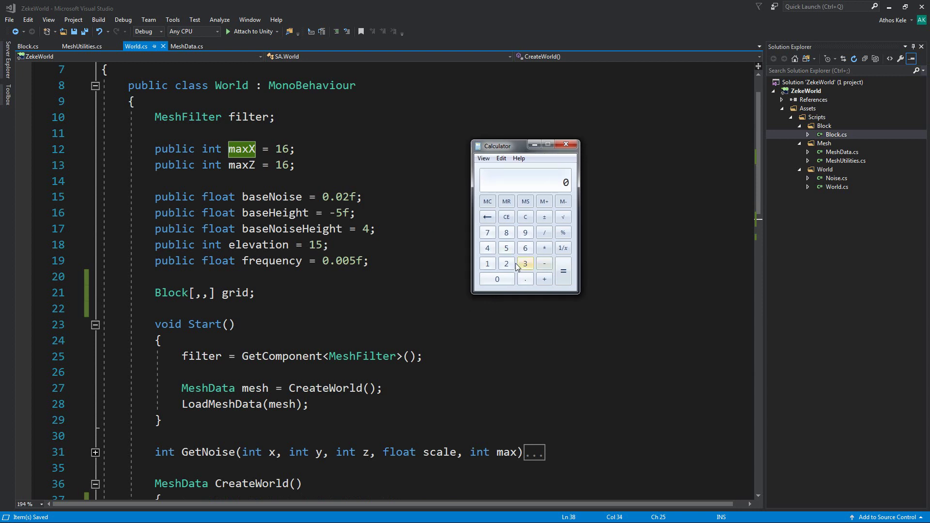
{"action": "left_click", "coordinate": [496, 263]}
{"action": "left_click", "coordinate": [525, 248]}
{"action": "key", "text": "asterisk"}
{"action": "type", "text": "15"}
{"action": "key", "text": "Return"}
Clear Calculator and compute 16 × 16, giving 256
{"action": "left_click_drag", "start_coordinate": [229, 244], "coordinate": [329, 245]}
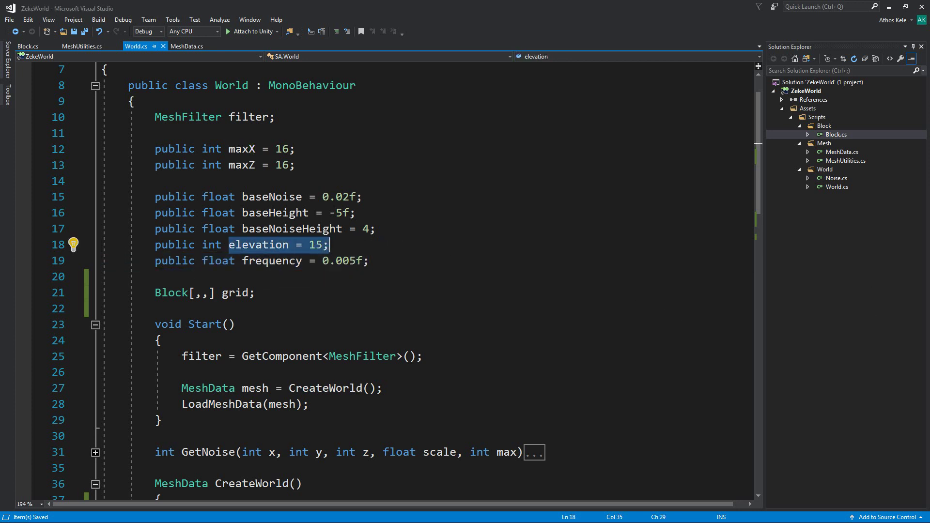
{"action": "key", "text": "alt+Tab"}
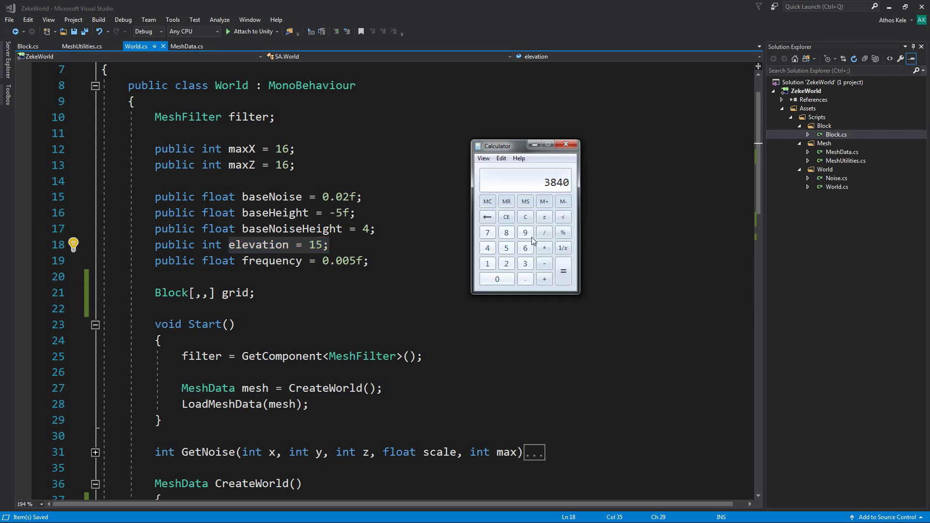
{"action": "left_click", "coordinate": [526, 218]}
{"action": "type", "text": "*16"}
{"action": "key", "text": "Return"}
Close Calculator and scroll World.cs to CreateWorld's nested x/z loops
{"action": "left_click", "coordinate": [566, 144]}
{"action": "left_click", "coordinate": [383, 229]}
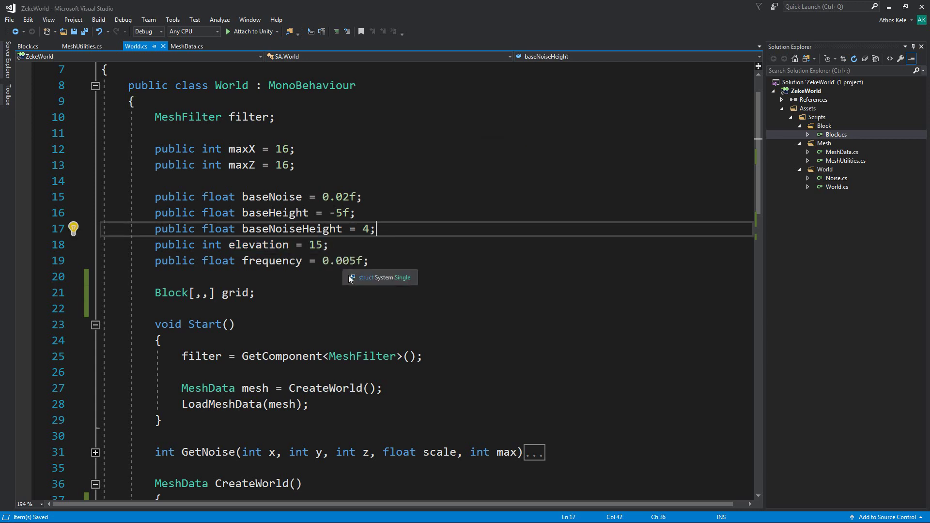
{"action": "left_click", "coordinate": [374, 261]}
{"action": "scroll", "coordinate": [457, 323], "scroll_direction": "down", "scroll_amount": 6}
{"action": "scroll", "coordinate": [457, 323], "scroll_direction": "down", "scroll_amount": 6}
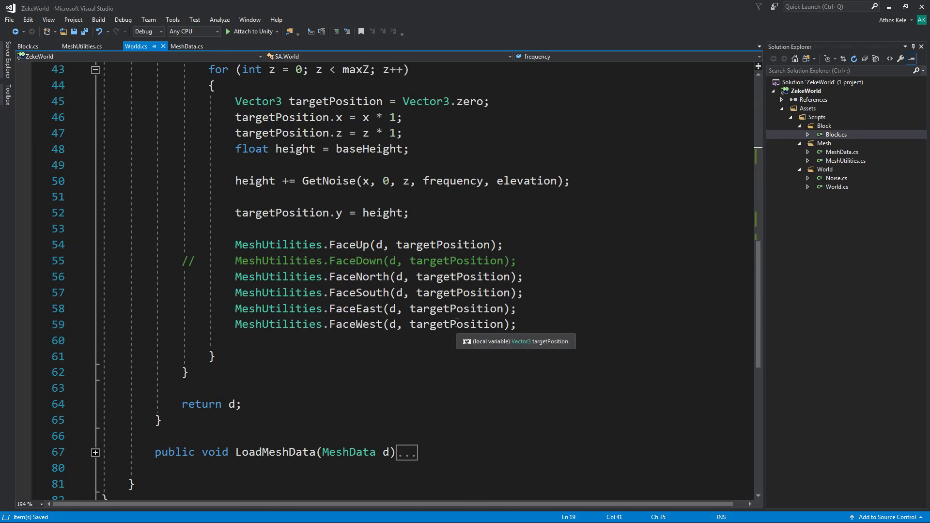
{"action": "scroll", "coordinate": [457, 324], "scroll_direction": "up", "scroll_amount": 2}
{"action": "scroll", "coordinate": [342, 323], "scroll_direction": "up", "scroll_amount": 5}
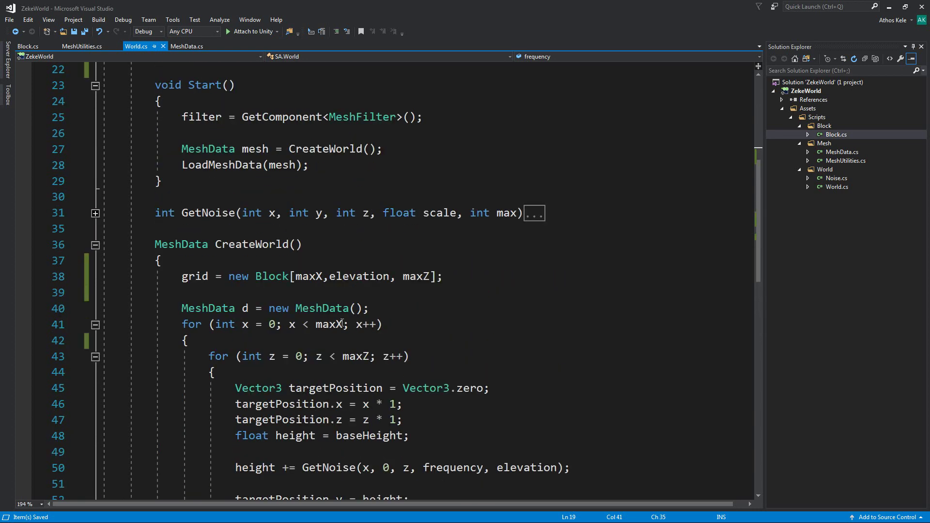
Highlight the references to x, z and targetPosition inside the loops
{"action": "left_click_drag", "start_coordinate": [208, 410], "coordinate": [403, 420]}
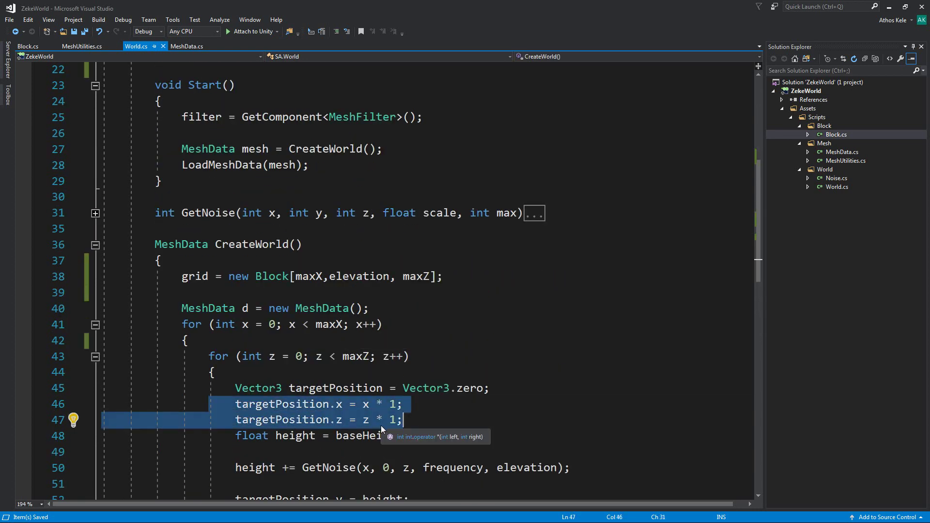
{"action": "left_click", "coordinate": [369, 407]}
{"action": "left_click", "coordinate": [366, 421]}
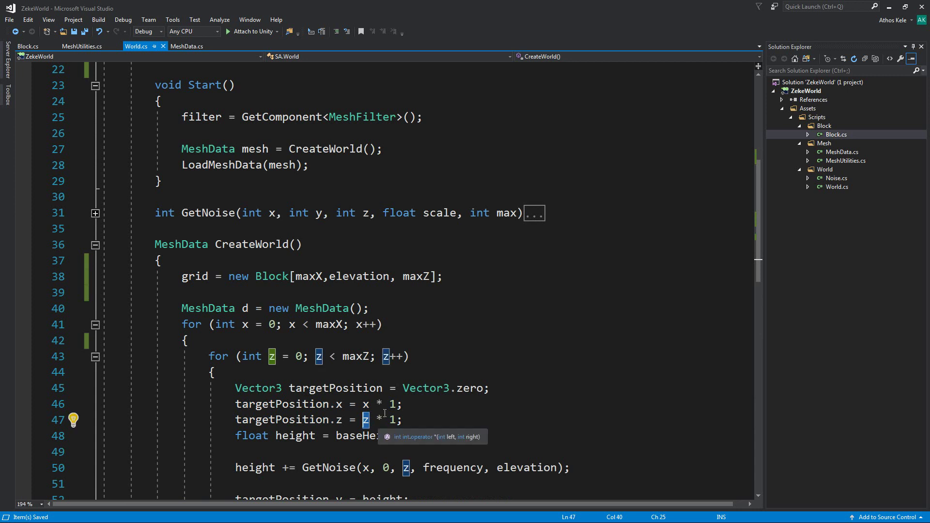
{"action": "scroll", "coordinate": [392, 326], "scroll_direction": "down", "scroll_amount": 2}
{"action": "left_click_drag", "start_coordinate": [391, 309], "coordinate": [396, 324]}
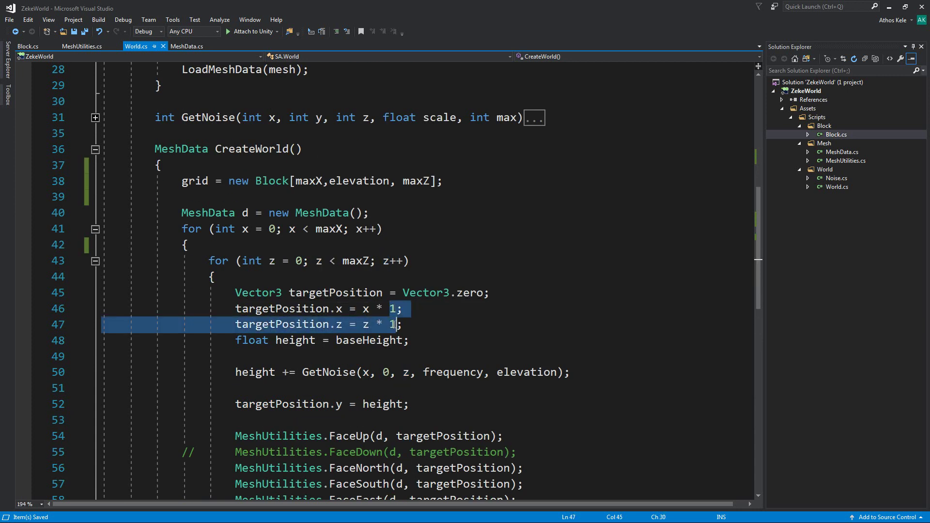
{"action": "left_click", "coordinate": [291, 236]}
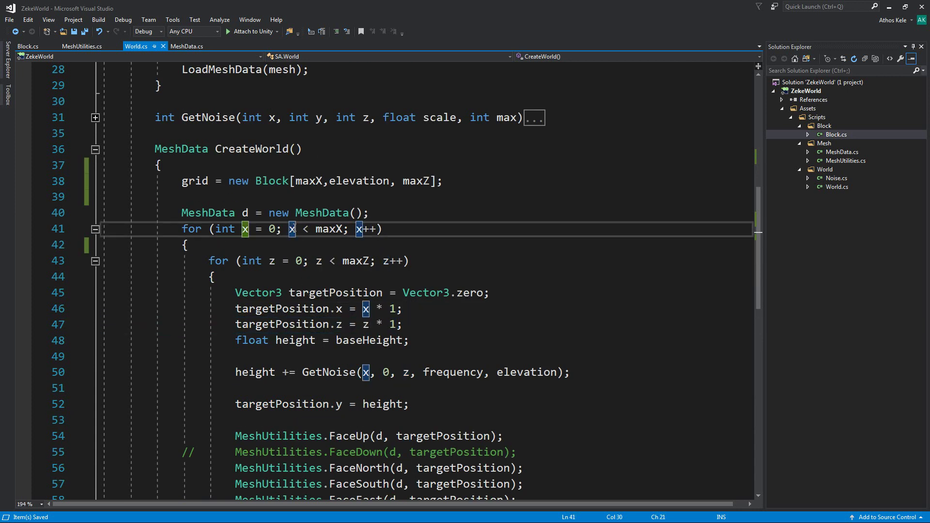
{"action": "key", "text": "Down"}
{"action": "left_click", "coordinate": [316, 262]}
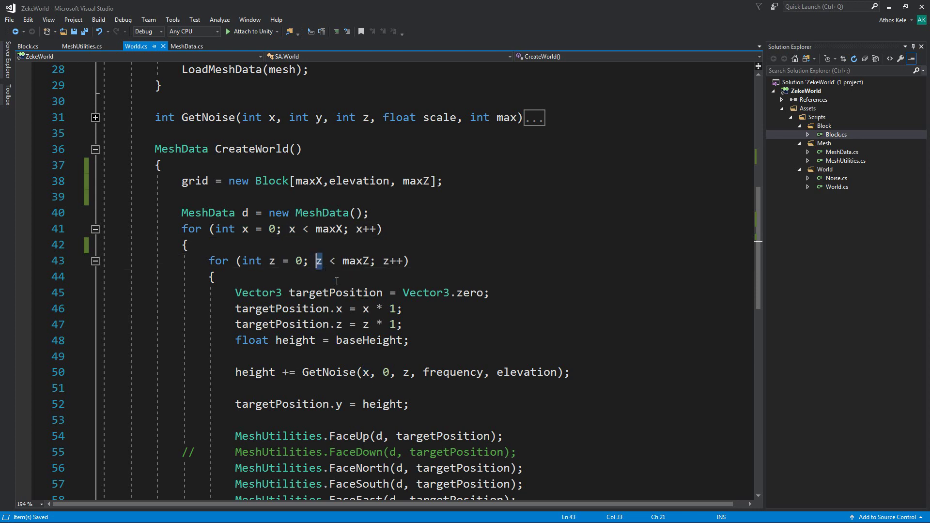
{"action": "scroll", "coordinate": [373, 361], "scroll_direction": "down", "scroll_amount": 2}
{"action": "left_click", "coordinate": [330, 309]}
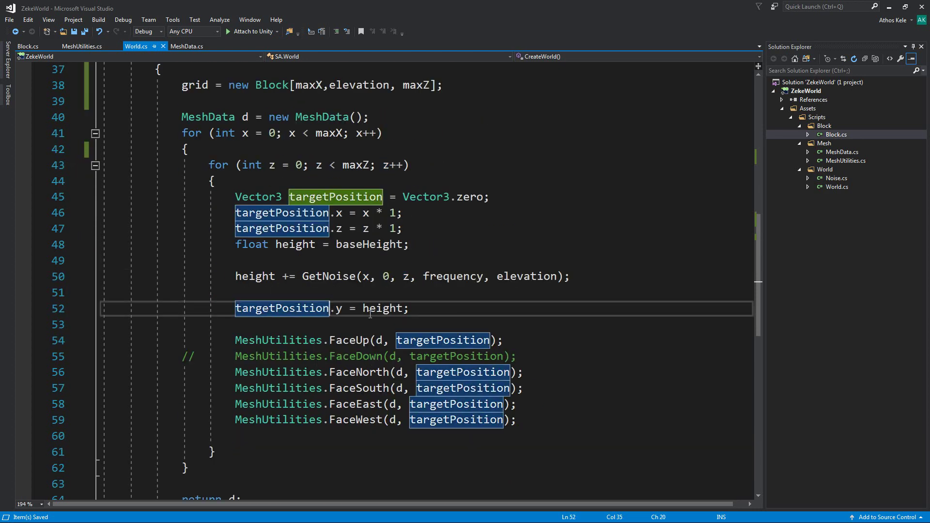
Insert 'Block b = new Block();' at the top of the inner loop
{"action": "left_click", "coordinate": [364, 186]}
{"action": "key", "text": "Return"}
{"action": "key", "text": "Return"}
{"action": "key", "text": "Up"}
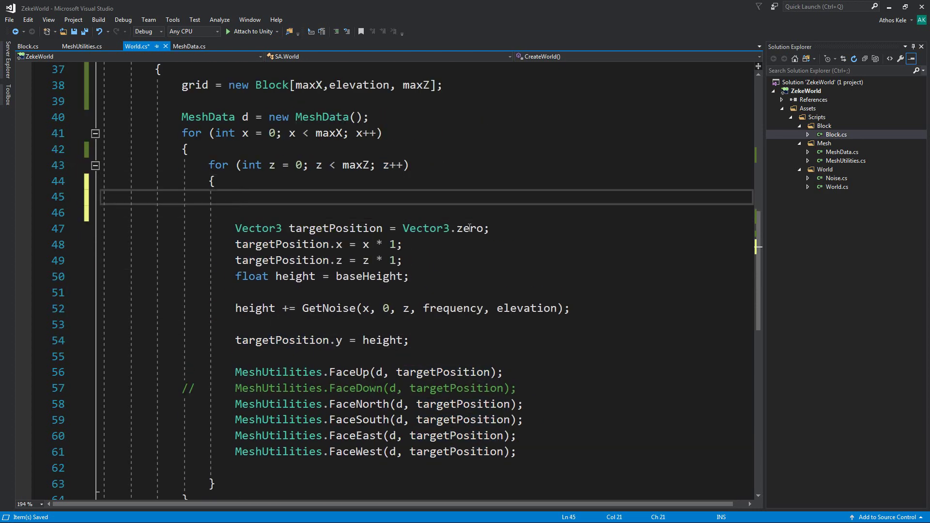
{"action": "type", "text": "Block b"}
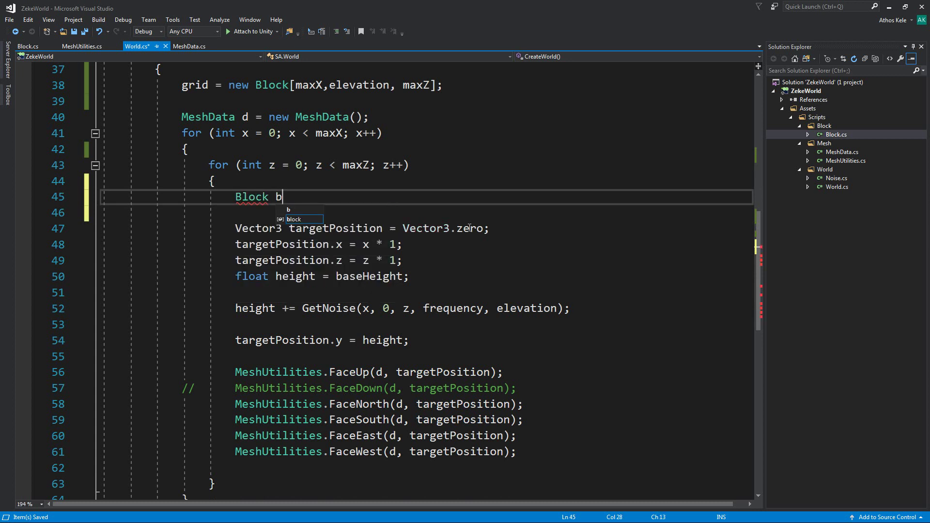
{"action": "type", "text": " = new"}
{"action": "key", "text": "Tab"}
{"action": "type", "text": "()"}
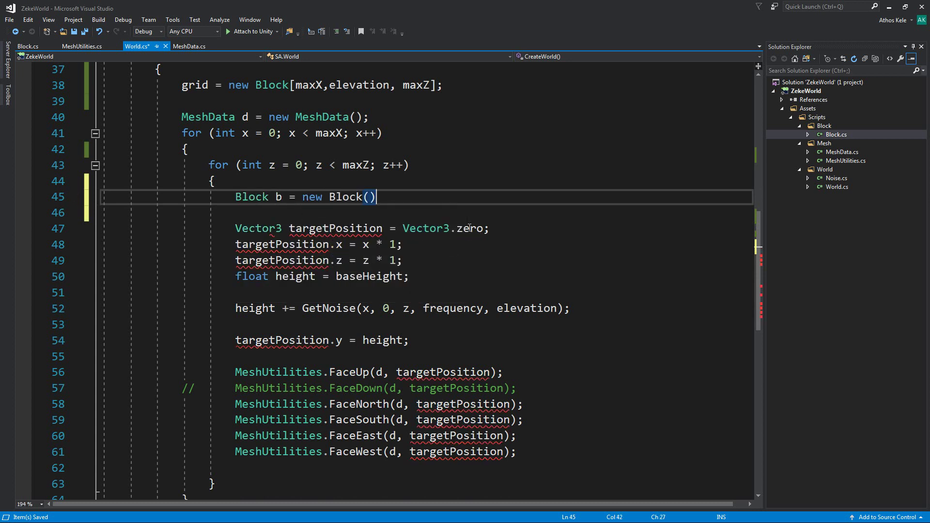
{"action": "type", "text": ";"}
Add 'b.x = x;' and 'b.z = z;' below the new Block line and save
{"action": "key", "text": "Down"}
{"action": "key", "text": "Down"}
{"action": "key", "text": "Down"}
{"action": "key", "text": "Up"}
{"action": "key", "text": "Up"}
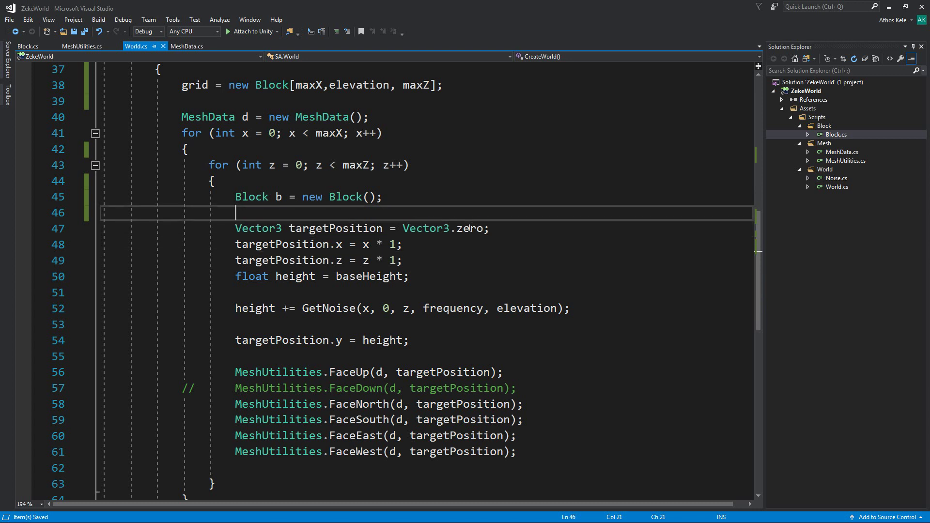
{"action": "key", "text": "Down"}
{"action": "key", "text": "Down"}
{"action": "key", "text": "Down"}
{"action": "key", "text": "Down"}
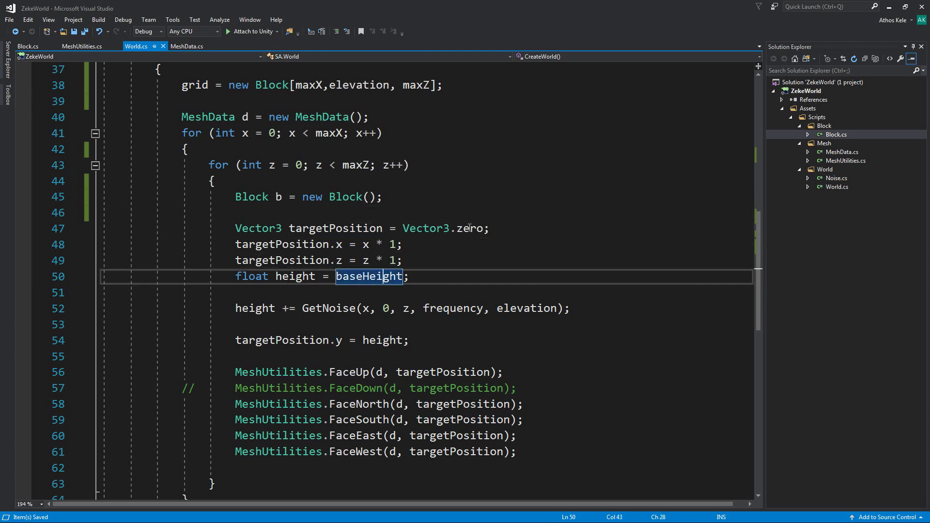
{"action": "key", "text": "Up"}
{"action": "key", "text": "Up"}
{"action": "key", "text": "Up"}
{"action": "key", "text": "Up"}
{"action": "key", "text": "Down"}
{"action": "key", "text": "Down"}
{"action": "key", "text": "Down"}
{"action": "key", "text": "Down"}
{"action": "key", "text": "Down"}
{"action": "key", "text": "Down"}
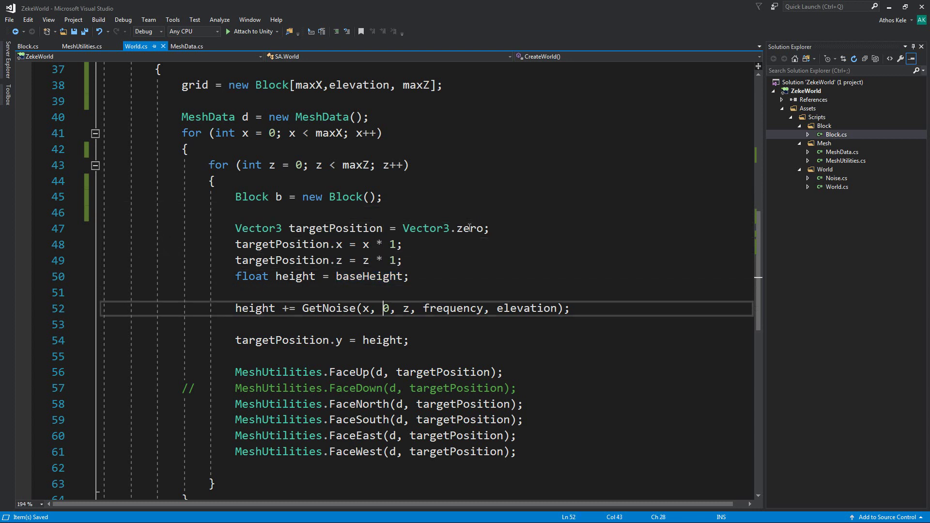
{"action": "key", "text": "Down"}
{"action": "key", "text": "Up"}
{"action": "key", "text": "Up"}
{"action": "key", "text": "Up"}
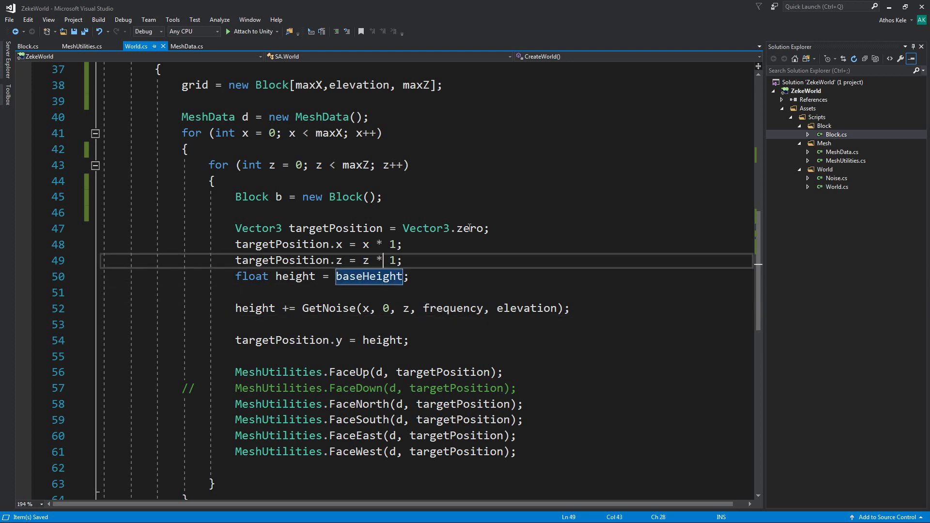
{"action": "key", "text": "Up"}
{"action": "key", "text": "Up"}
{"action": "key", "text": "Up"}
{"action": "key", "text": "Return"}
{"action": "key", "text": "Up"}
{"action": "type", "text": "b.x ="}
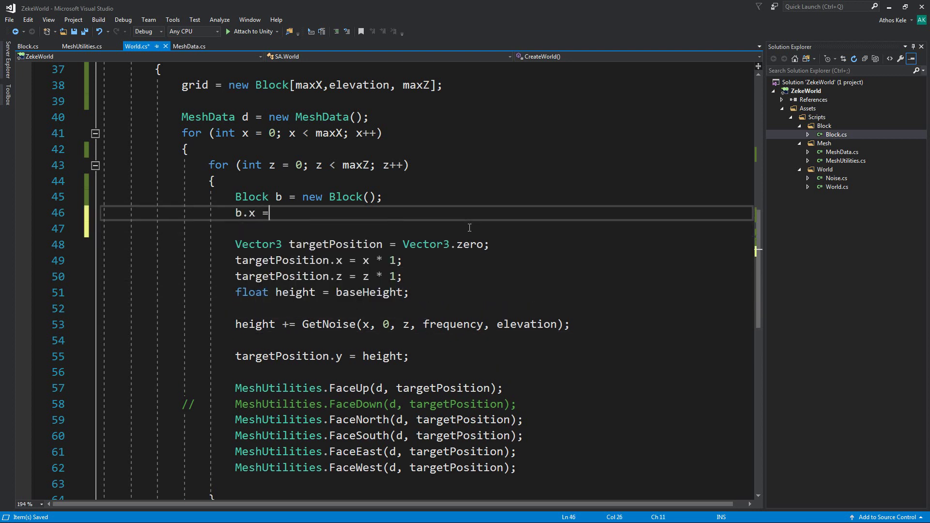
{"action": "type", "text": " x;"}
{"action": "key", "text": "Return"}
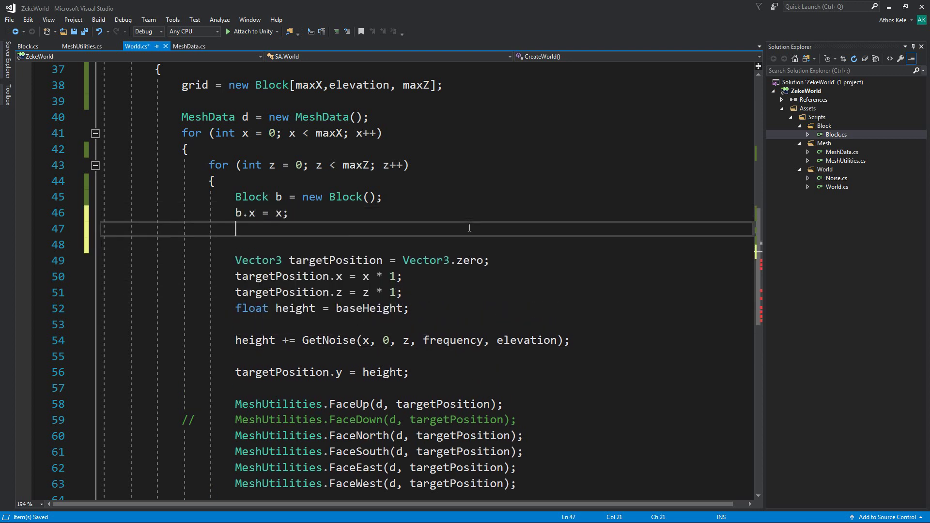
{"action": "type", "text": "b.z = z; ;"}
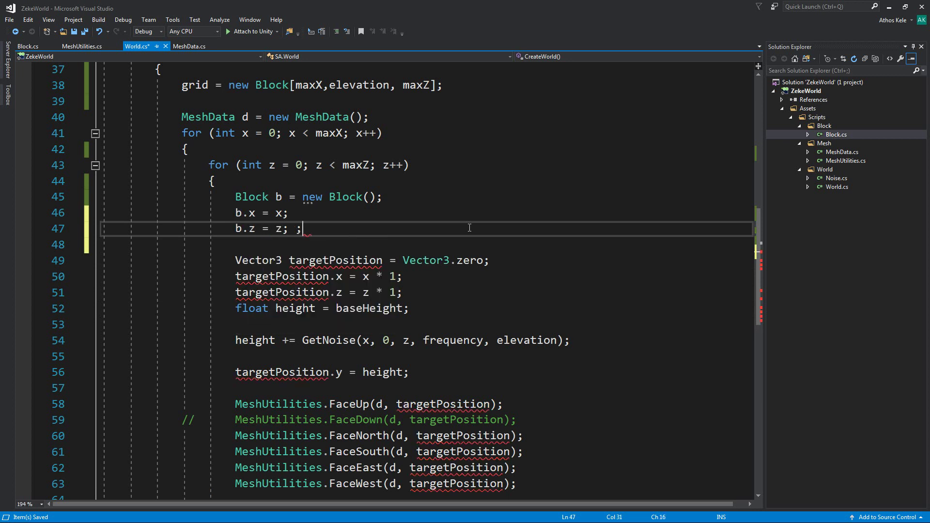
{"action": "key", "text": "ctrl+s"}
Inspect where height is used, including the targetPosition.y assignment
{"action": "key", "text": "Down"}
{"action": "key", "text": "Down"}
{"action": "key", "text": "Down"}
{"action": "key", "text": "Down"}
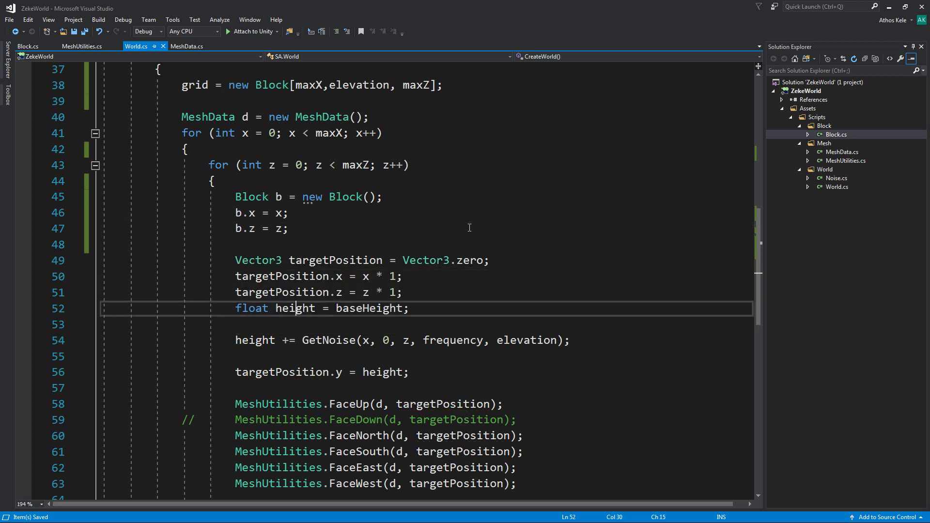
{"action": "key", "text": "Down"}
{"action": "key", "text": "Down"}
{"action": "key", "text": "Down"}
{"action": "key", "text": "Down"}
{"action": "key", "text": "Up"}
{"action": "key", "text": "Up"}
{"action": "key", "text": "Down"}
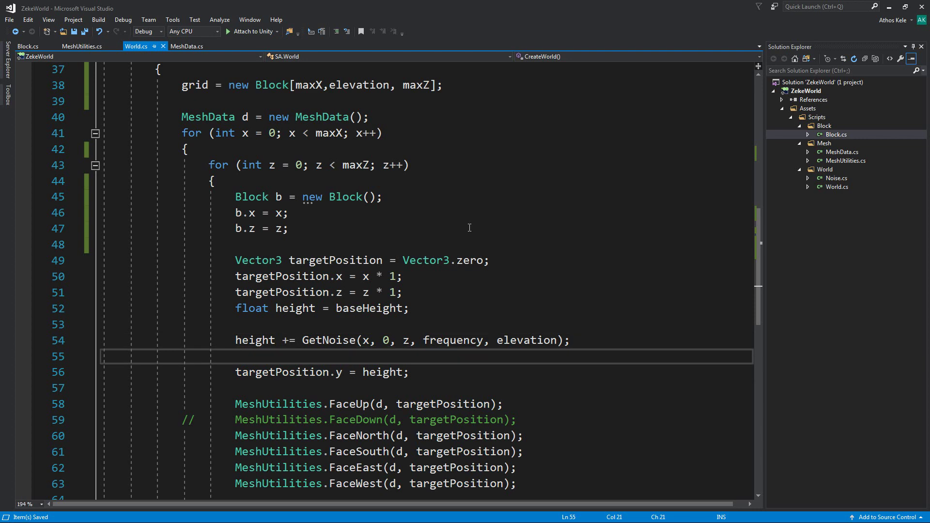
{"action": "scroll", "coordinate": [258, 301], "scroll_direction": "down", "scroll_amount": 2}
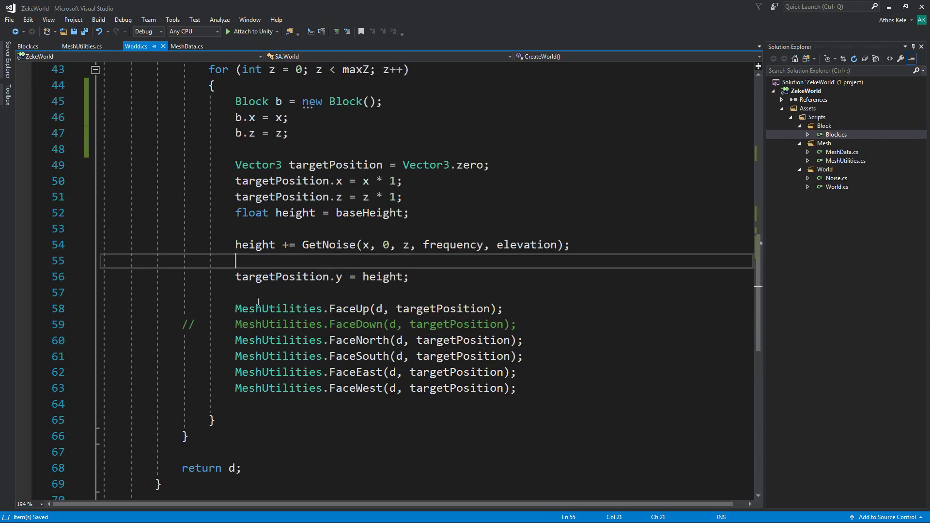
{"action": "double_click", "coordinate": [255, 245]}
{"action": "scroll", "coordinate": [293, 290], "scroll_direction": "up", "scroll_amount": 1}
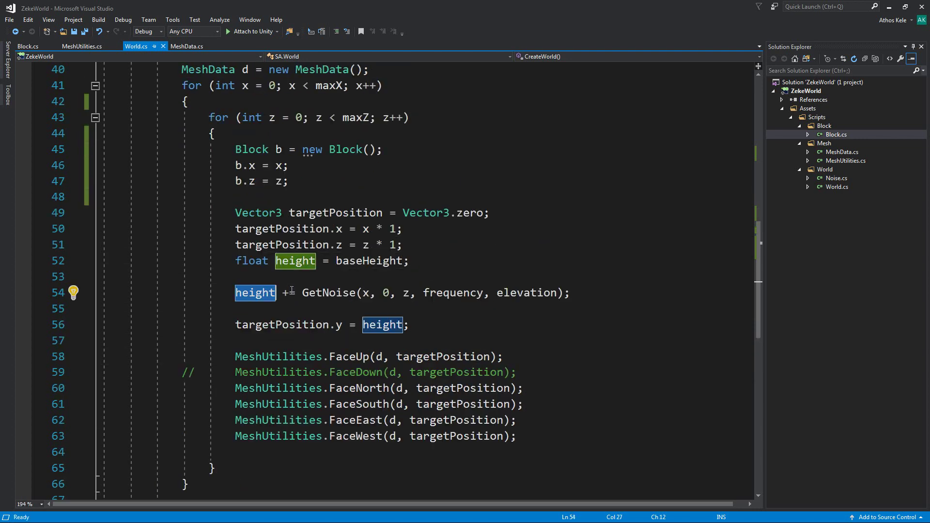
{"action": "left_click", "coordinate": [383, 372]}
{"action": "double_click", "coordinate": [382, 325]}
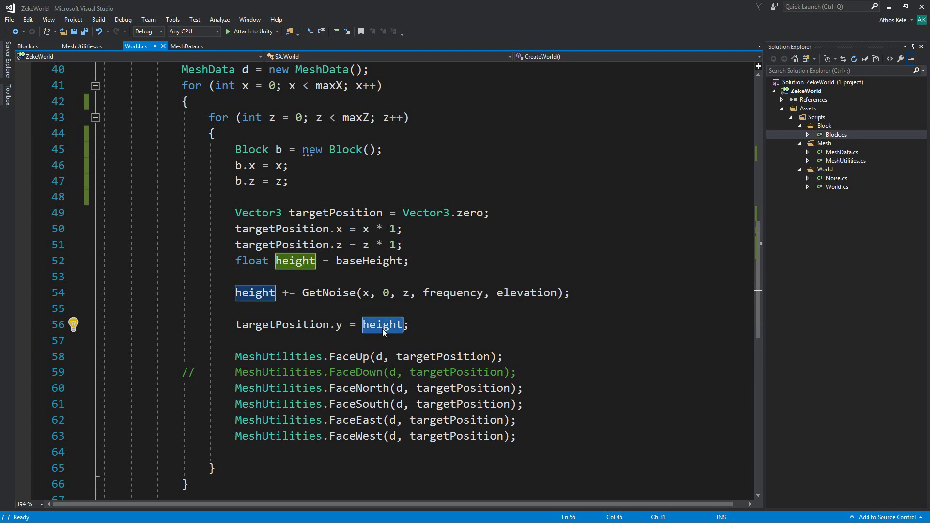
{"action": "left_click", "coordinate": [308, 310]}
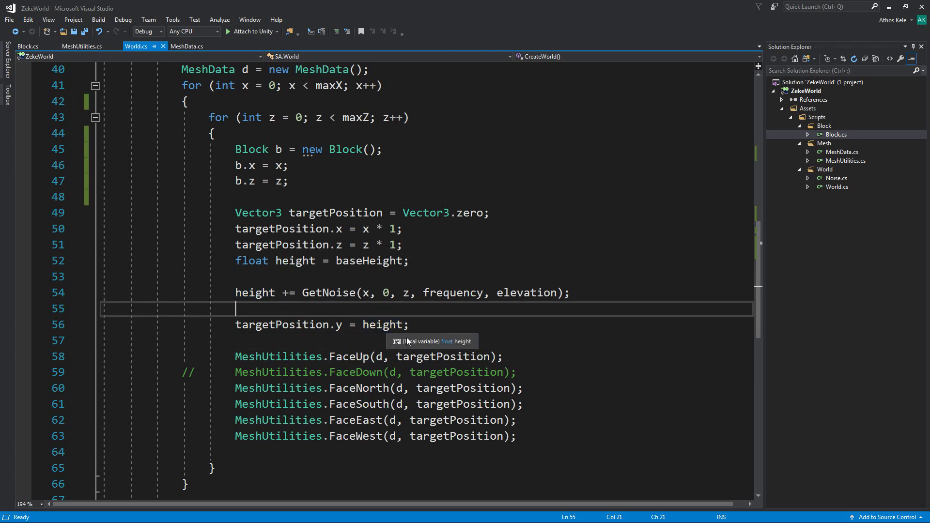
Add 'b.y = Mathf.RoundToInt(height);' after the targetPosition.y line and save
{"action": "left_click", "coordinate": [467, 325]}
{"action": "key", "text": "Return"}
{"action": "key", "text": "Return"}
{"action": "type", "text": "bl"}
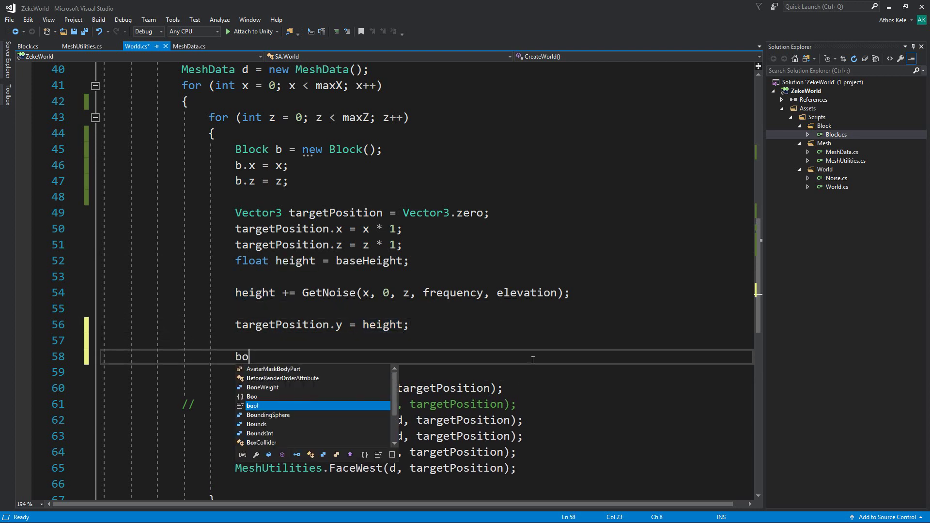
{"action": "type", "text": "c"}
{"action": "key", "text": "BackSpace"}
{"action": "key", "text": "BackSpace"}
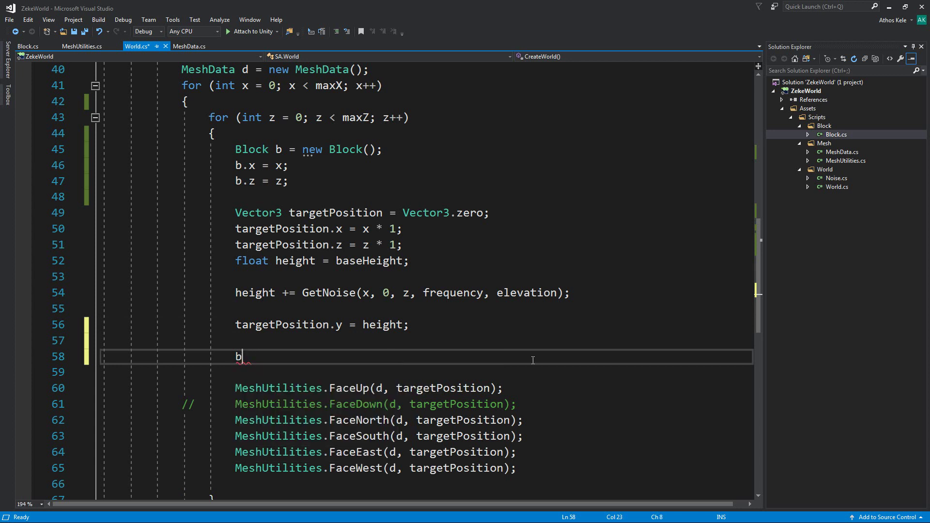
{"action": "type", "text": ".y = math."}
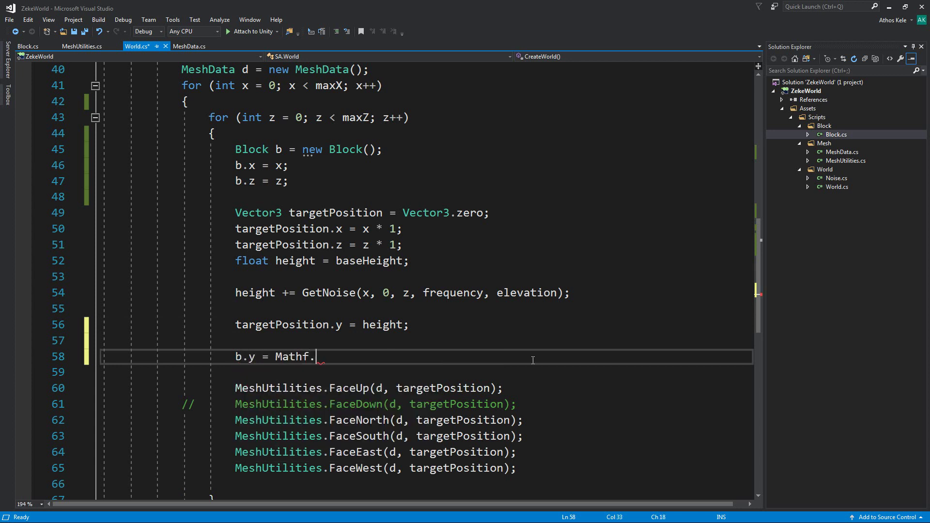
{"action": "type", "text": "ro"}
{"action": "key", "text": "Tab"}
{"action": "type", "text": "("}
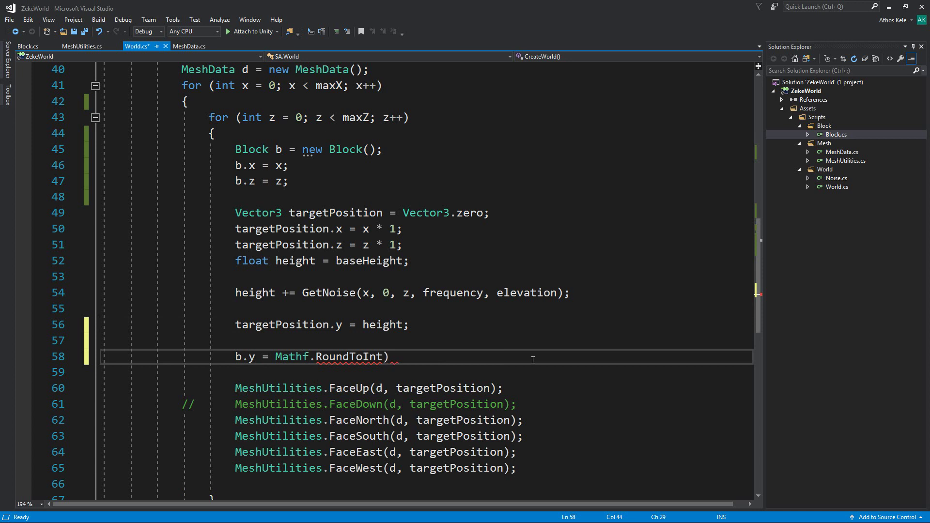
{"action": "type", "text": "height)"}
{"action": "type", "text": ";"}
{"action": "key", "text": "ctrl+s"}
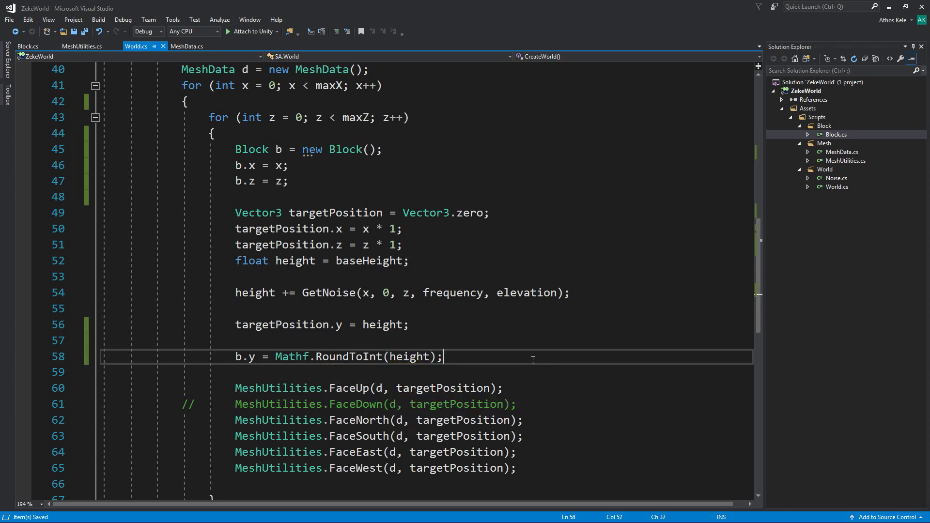
Add blank lines below the rounded-height line
{"action": "key", "text": "Down"}
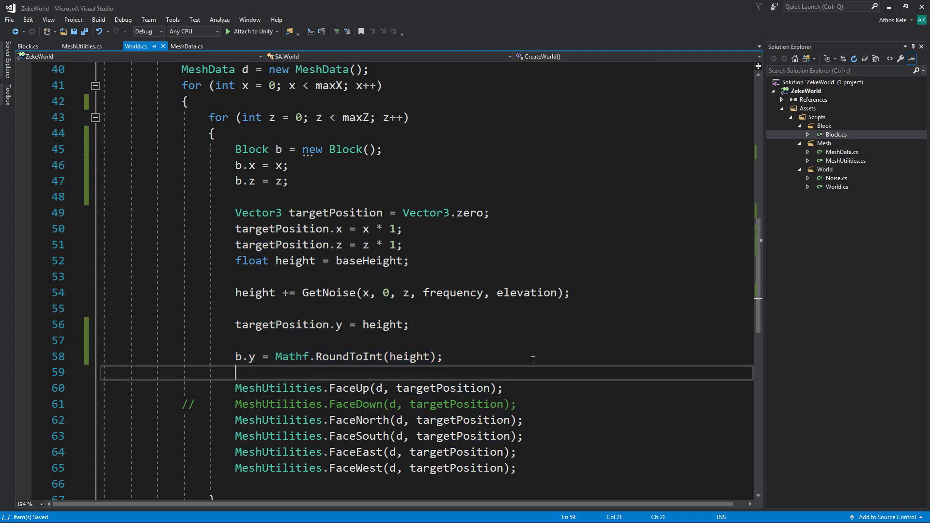
{"action": "key", "text": "Return"}
{"action": "key", "text": "Return"}
{"action": "key", "text": "shift+Down"}
{"action": "key", "text": "shift+Down"}
{"action": "key", "text": "shift+Down"}
{"action": "key", "text": "shift+Down"}
{"action": "key", "text": "shift+Down"}
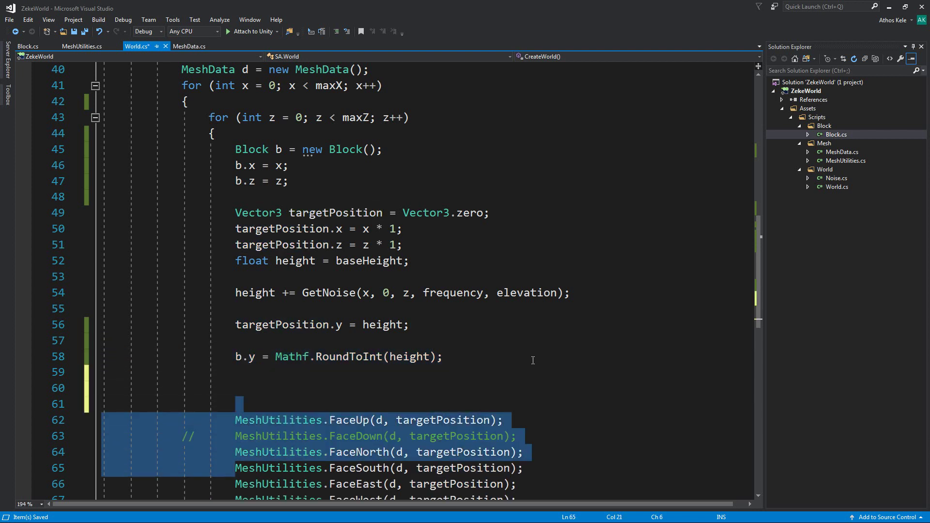
{"action": "key", "text": "shift+Down"}
{"action": "key", "text": "shift+Down"}
{"action": "left_click", "coordinate": [527, 355]}
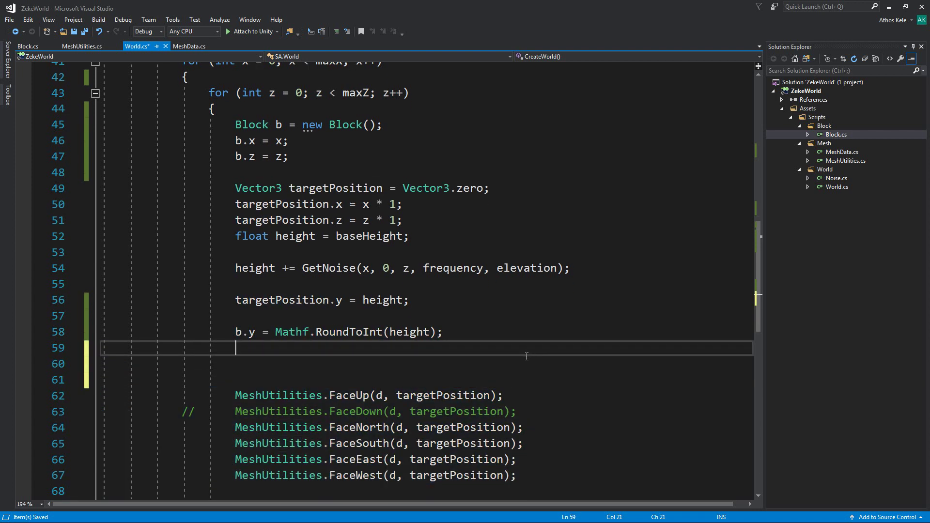
Write 'grid[x, b.y, z] = b;' on line 60, correcting the unwanted completions
{"action": "key", "text": "Down"}
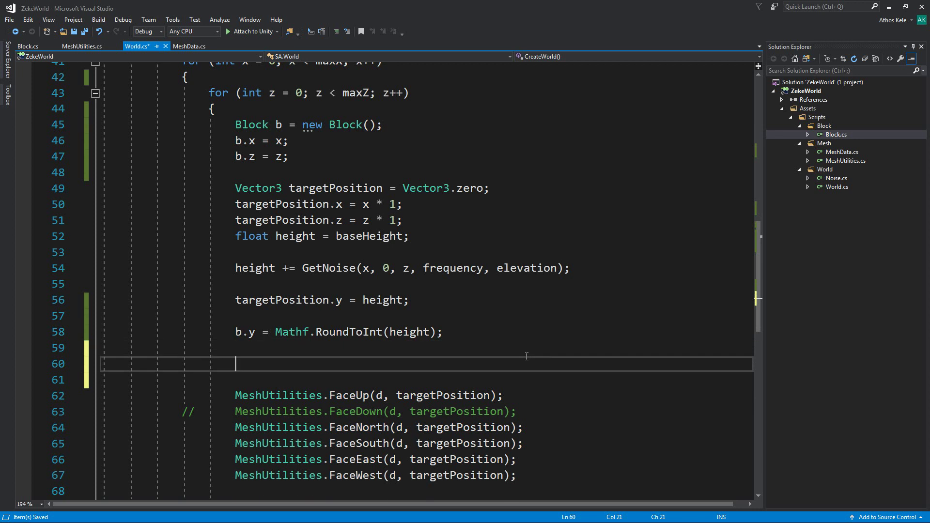
{"action": "type", "text": "b."}
{"action": "key", "text": "BackSpace"}
{"action": "key", "text": "BackSpace"}
{"action": "scroll", "coordinate": [432, 324], "scroll_direction": "up", "scroll_amount": 3}
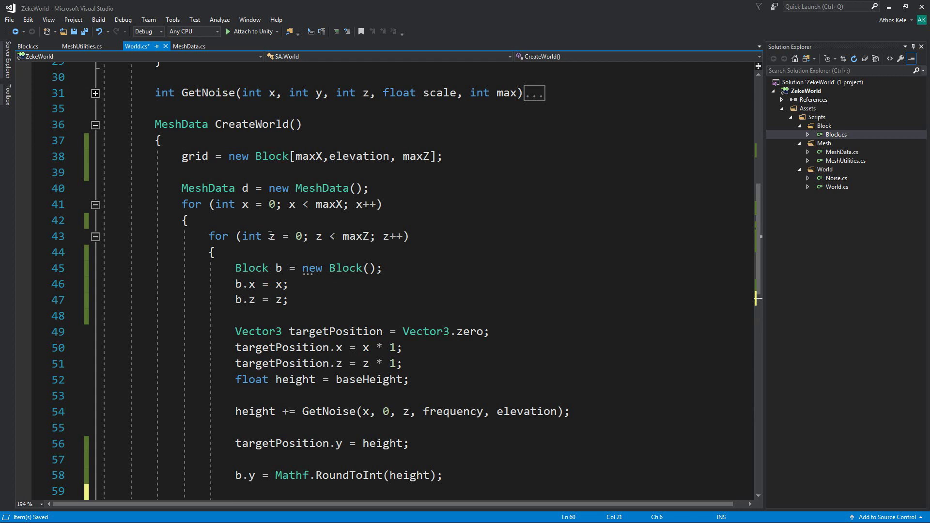
{"action": "scroll", "coordinate": [426, 238], "scroll_direction": "down", "scroll_amount": 3}
{"action": "type", "text": "gr"}
{"action": "key", "text": "Escape"}
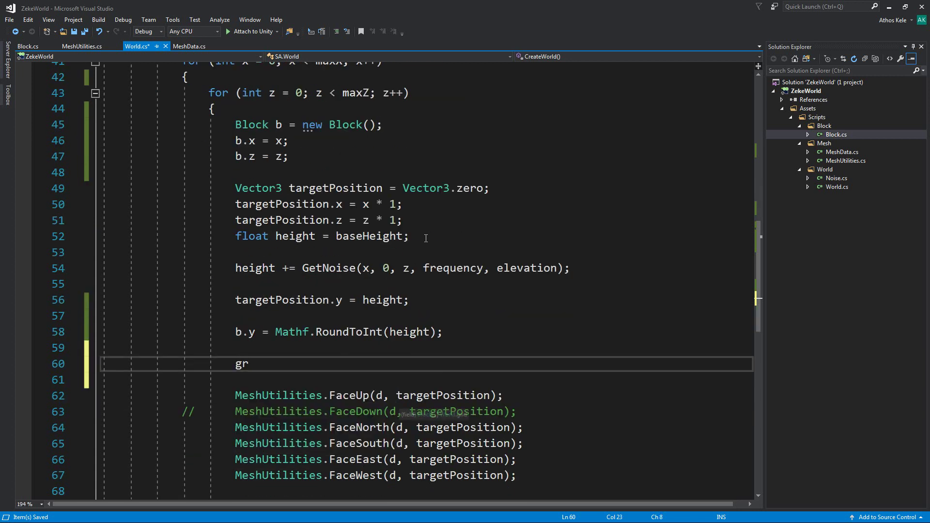
{"action": "type", "text": "id[x,y"}
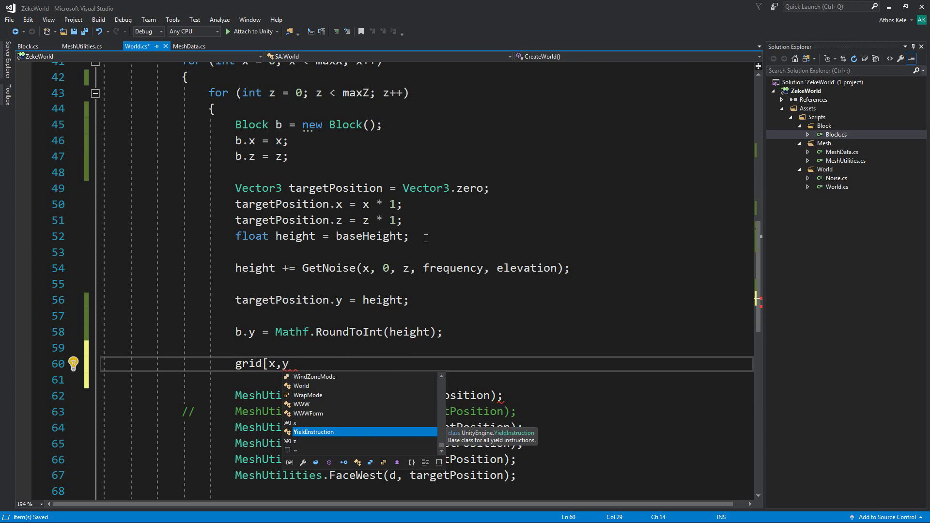
{"action": "type", "text": ",z"}
{"action": "key", "text": "BackSpace"}
{"action": "key", "text": "BackSpace"}
{"action": "key", "text": "BackSpace"}
{"action": "key", "text": "BackSpace"}
{"action": "key", "text": "BackSpace"}
{"action": "key", "text": "BackSpace"}
{"action": "key", "text": "BackSpace"}
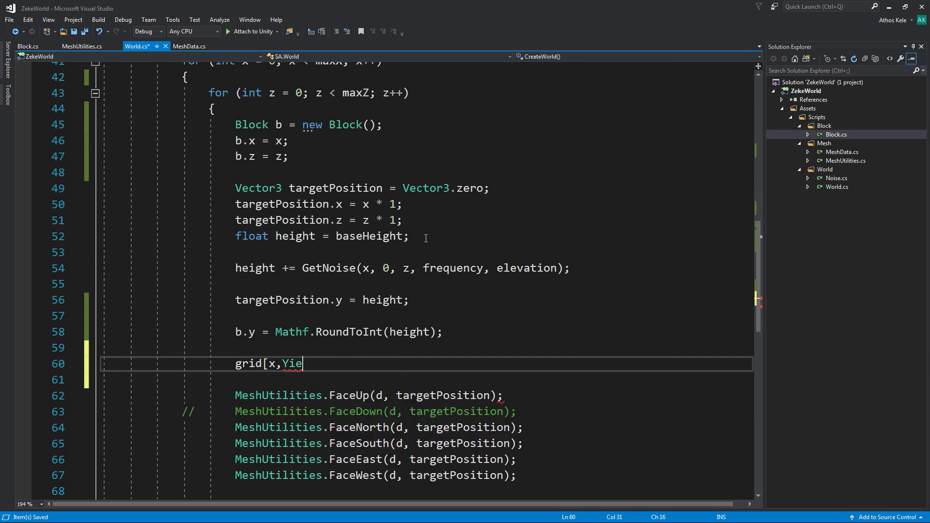
{"action": "key", "text": "BackSpace"}
{"action": "key", "text": "BackSpace"}
{"action": "key", "text": "BackSpace"}
{"action": "type", "text": "z"}
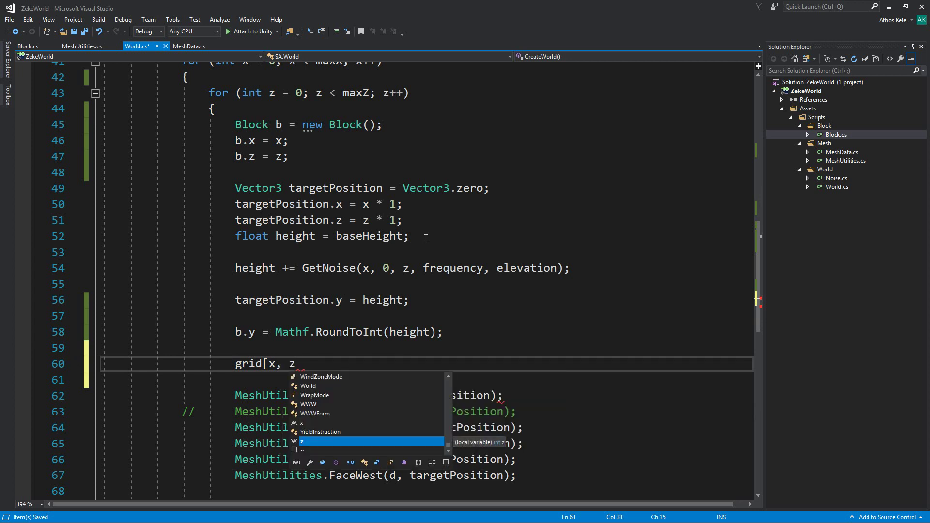
{"action": "key", "text": "BackSpace"}
{"action": "key", "text": "BackSpace"}
{"action": "type", "text": "b"}
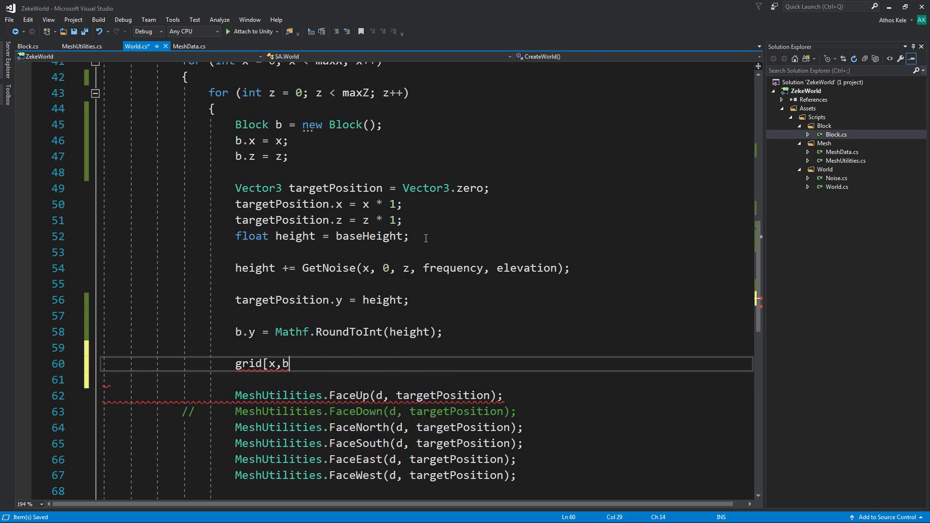
{"action": "type", "text": " b.y, "}
{"action": "type", "text": "z]"}
{"action": "type", "text": " = b;"}
{"action": "key", "text": "Return"}
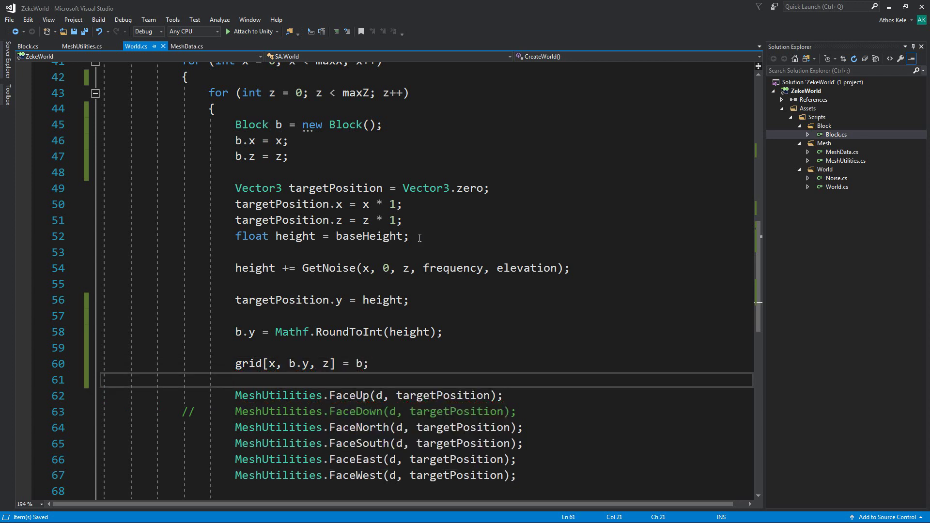
{"action": "scroll", "coordinate": [420, 238], "scroll_direction": "down", "scroll_amount": 2}
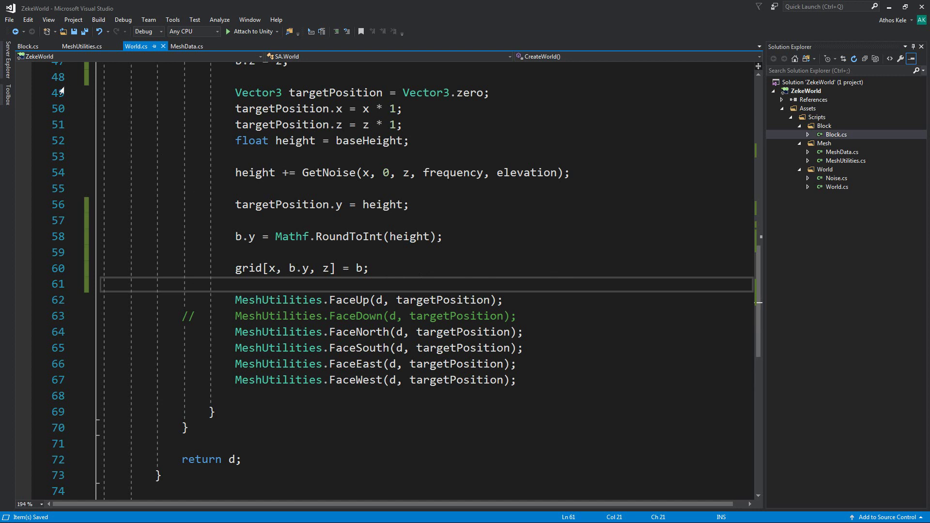
In Block.cs, start a public virtual method declaration below the isSolid field
{"action": "left_click", "coordinate": [29, 48]}
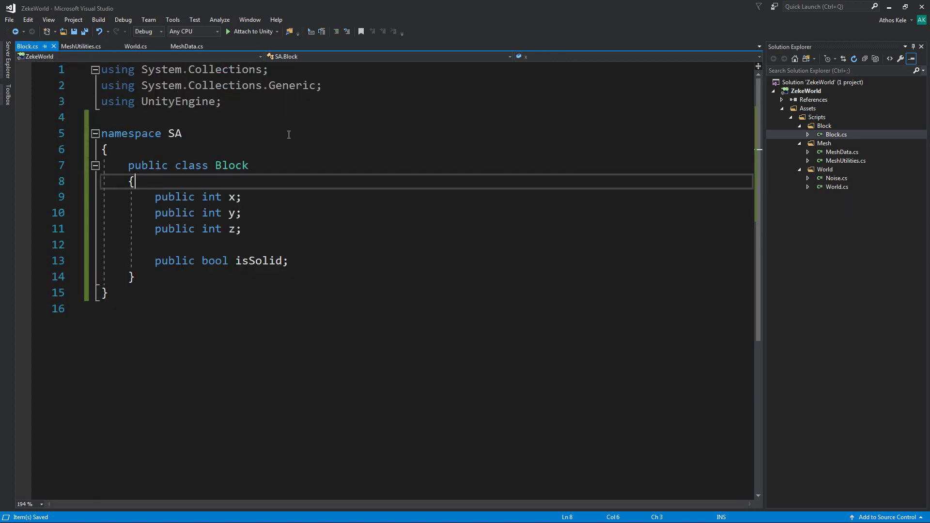
{"action": "left_click", "coordinate": [289, 256]}
{"action": "key", "text": "Return"}
{"action": "key", "text": "Return"}
{"action": "type", "text": "public"}
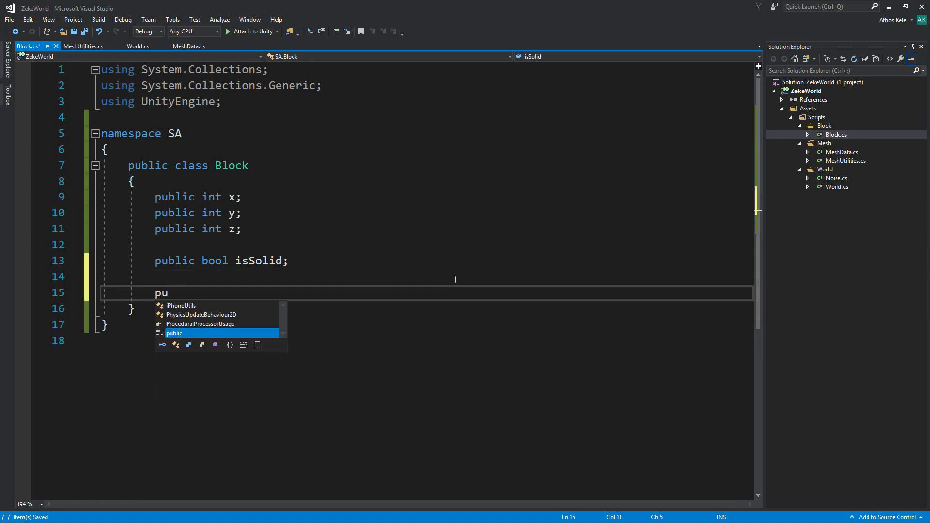
{"action": "type", "text": " void"}
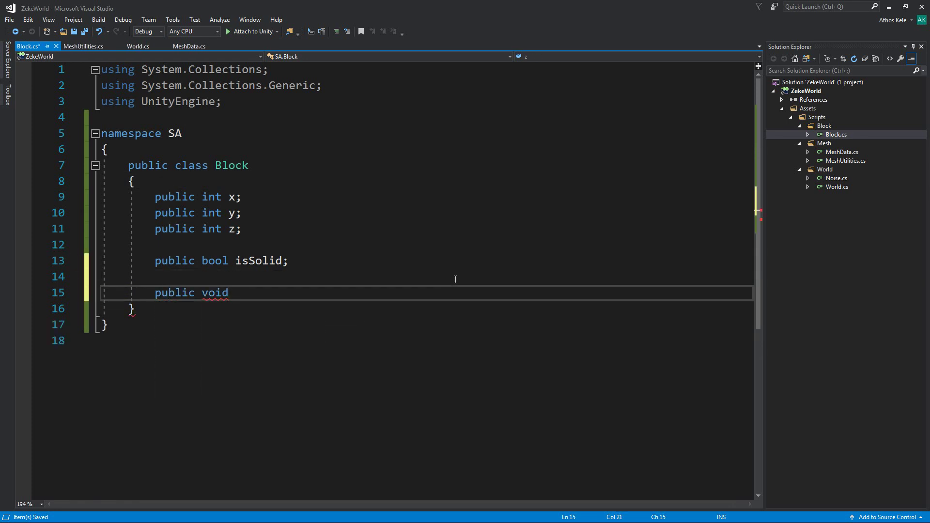
{"action": "key", "text": "BackSpace"}
{"action": "key", "text": "BackSpace"}
{"action": "key", "text": "BackSpace"}
{"action": "key", "text": "BackSpace"}
{"action": "type", "text": "vi"}
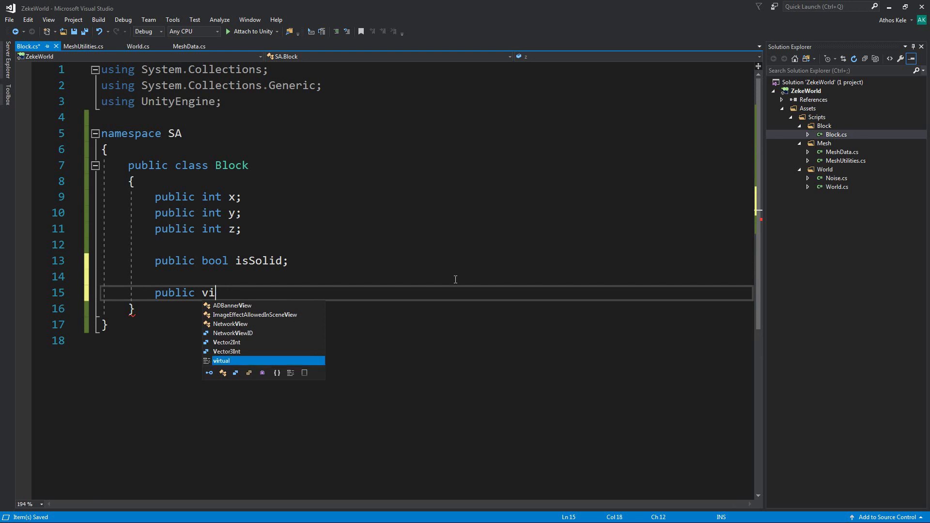
{"action": "type", "text": "ri"}
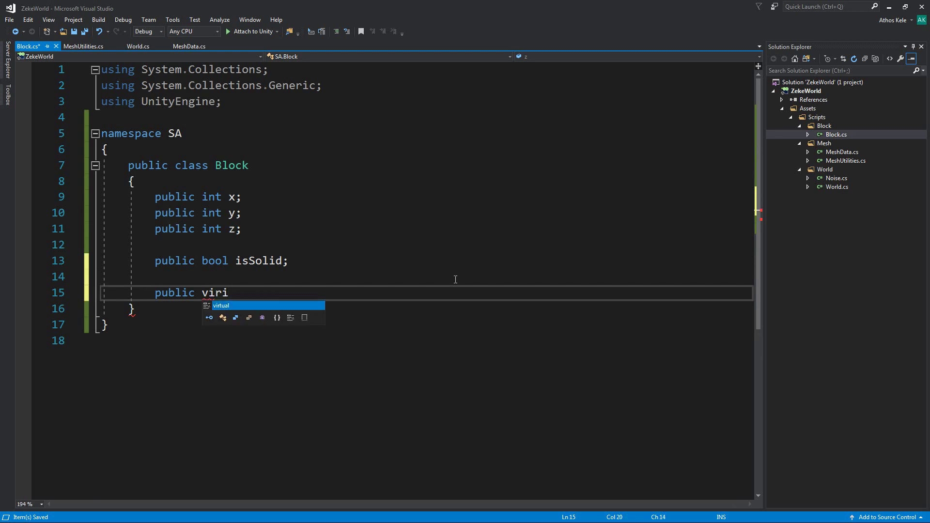
{"action": "key", "text": "Up"}
{"action": "key", "text": "Up"}
{"action": "key", "text": "Up"}
{"action": "key", "text": "Up"}
{"action": "key", "text": "Up"}
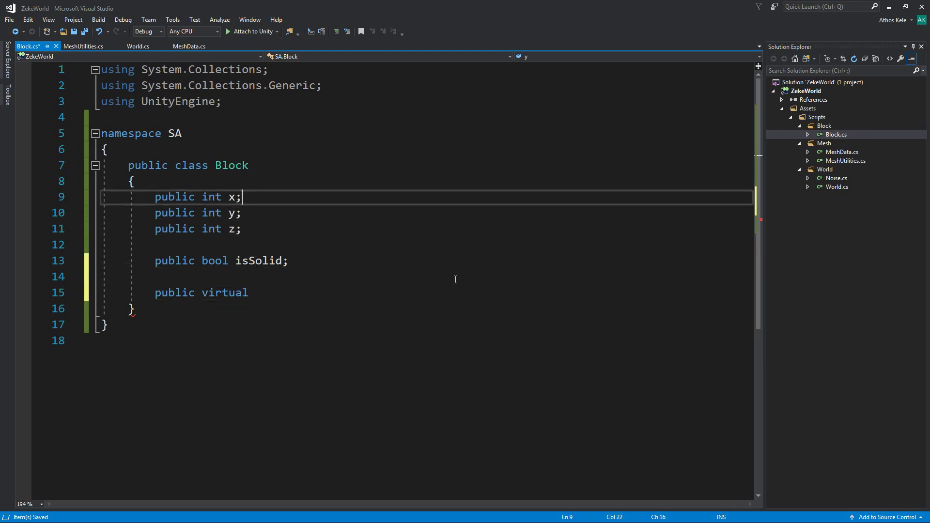
{"action": "key", "text": "Up"}
{"action": "key", "text": "Up"}
{"action": "key", "text": "Down"}
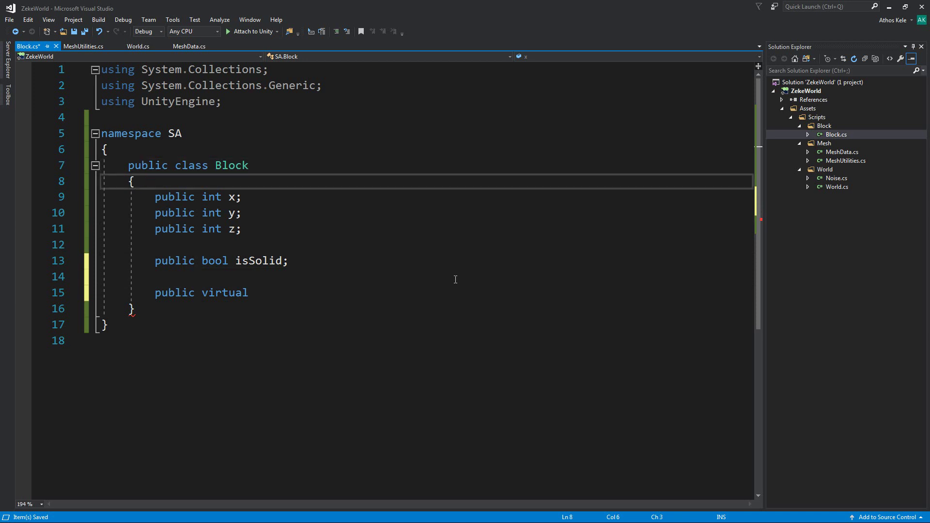
{"action": "key", "text": "Down"}
{"action": "key", "text": "Down"}
{"action": "key", "text": "Down"}
{"action": "key", "text": "Down"}
{"action": "key", "text": "Down"}
{"action": "key", "text": "Down"}
Name the method LoadBlock() and give it an empty brace body
{"action": "type", "text": "L"}
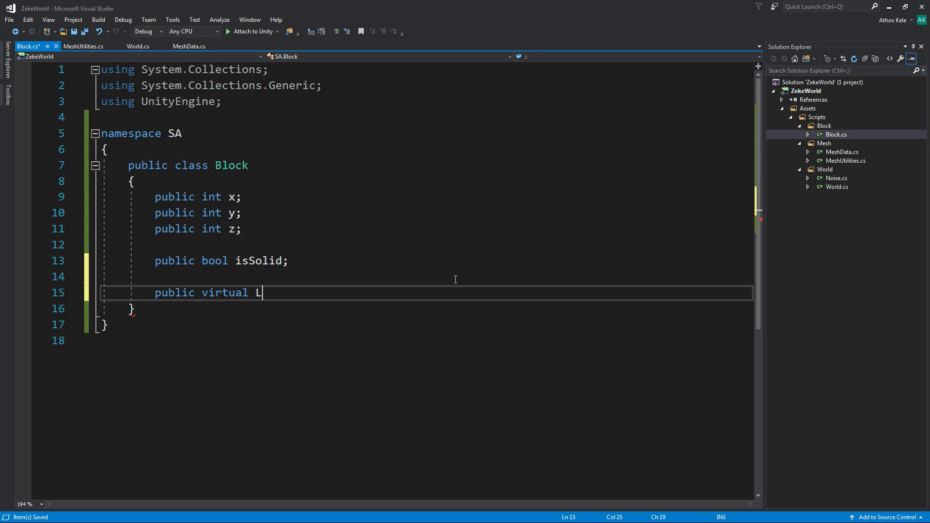
{"action": "type", "text": "oadBo"}
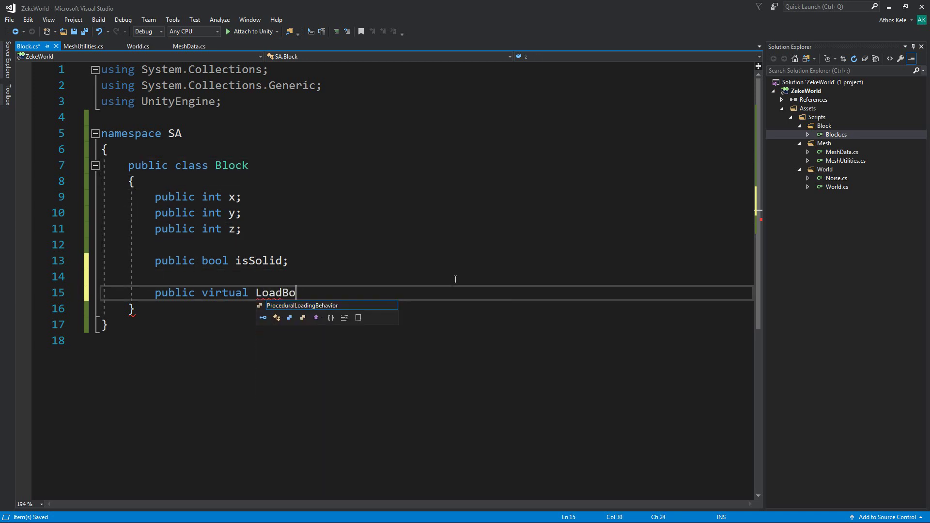
{"action": "key", "text": "BackSpace"}
{"action": "type", "text": "lock"}
{"action": "type", "text": "()"}
{"action": "key", "text": "Return"}
{"action": "type", "text": "{"}
{"action": "key", "text": "Return"}
{"action": "key", "text": "Up"}
{"action": "key", "text": "Up"}
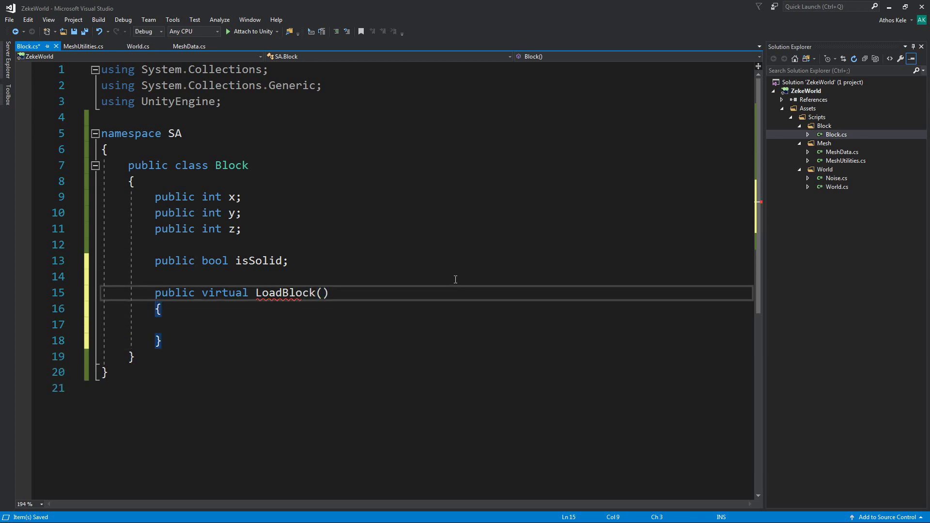
Give LoadBlock a void return type and the parameters MeshData d and Block[,,] g, then save Block.cs
{"action": "key", "text": "ctrl+Right"}
{"action": "key", "text": "ctrl+Right"}
{"action": "key", "text": "Right"}
{"action": "key", "text": "Right"}
{"action": "type", "text": "Mehs"}
{"action": "key", "text": "Left"}
{"action": "key", "text": "Left"}
{"action": "key", "text": "Left"}
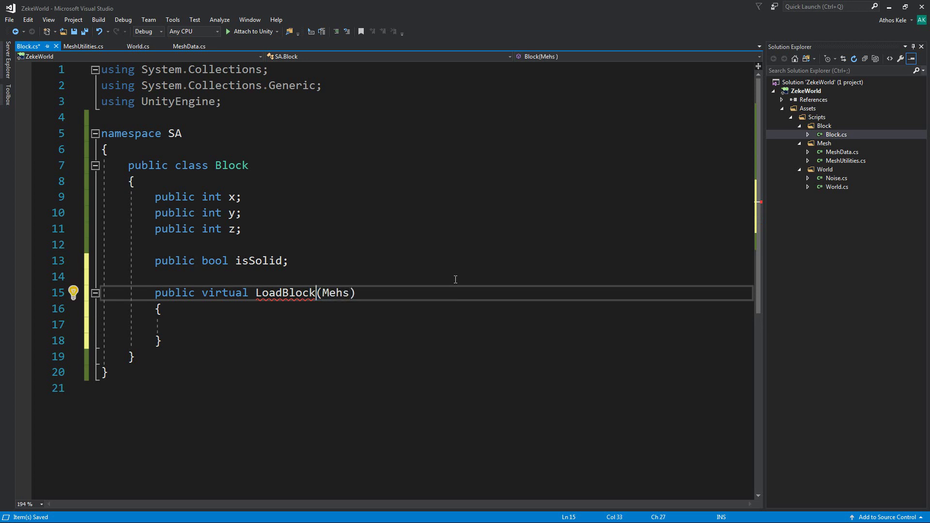
{"action": "key", "text": "Left"}
{"action": "type", "text": "void"}
{"action": "key", "text": "ctrl+Right"}
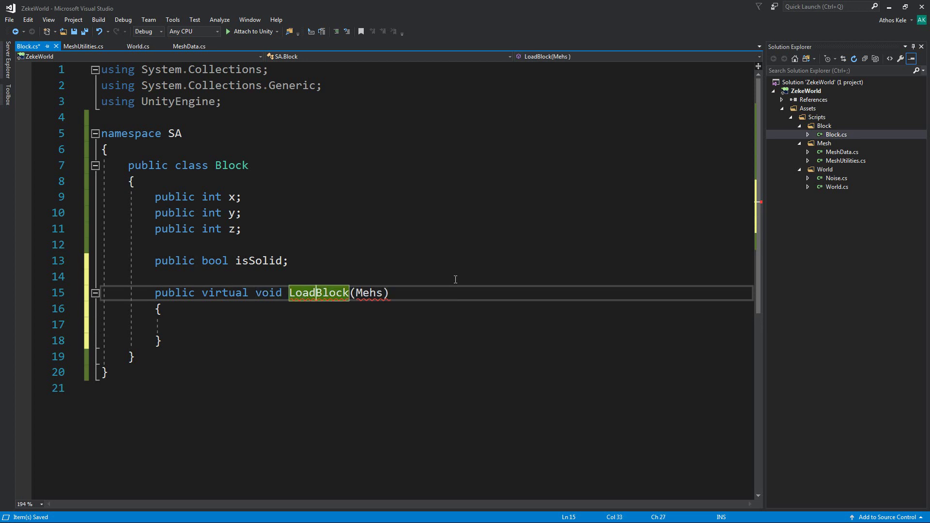
{"action": "key", "text": "Right"}
{"action": "key", "text": "Right"}
{"action": "key", "text": "Right"}
{"action": "key", "text": "Delete"}
{"action": "key", "text": "BackSpace"}
{"action": "key", "text": "BackSpace"}
{"action": "key", "text": "BackSpace"}
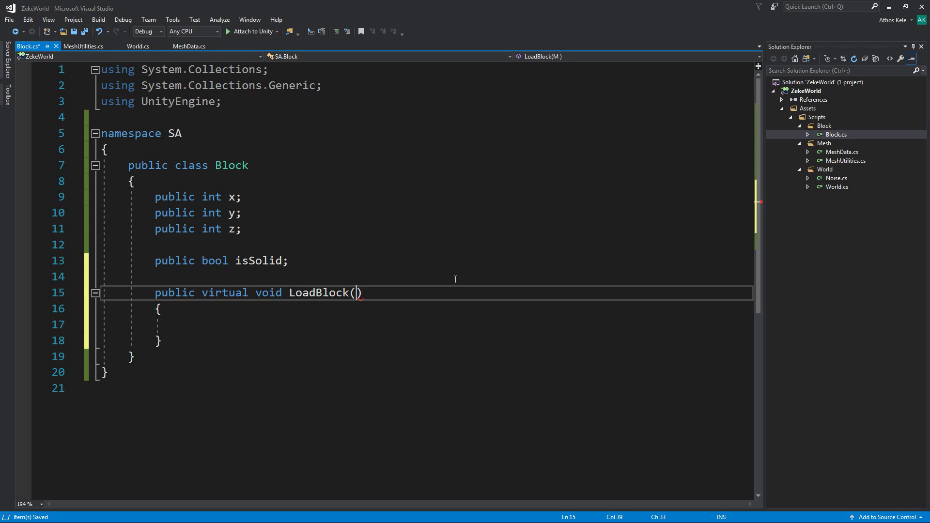
{"action": "type", "text": "MeshDa"}
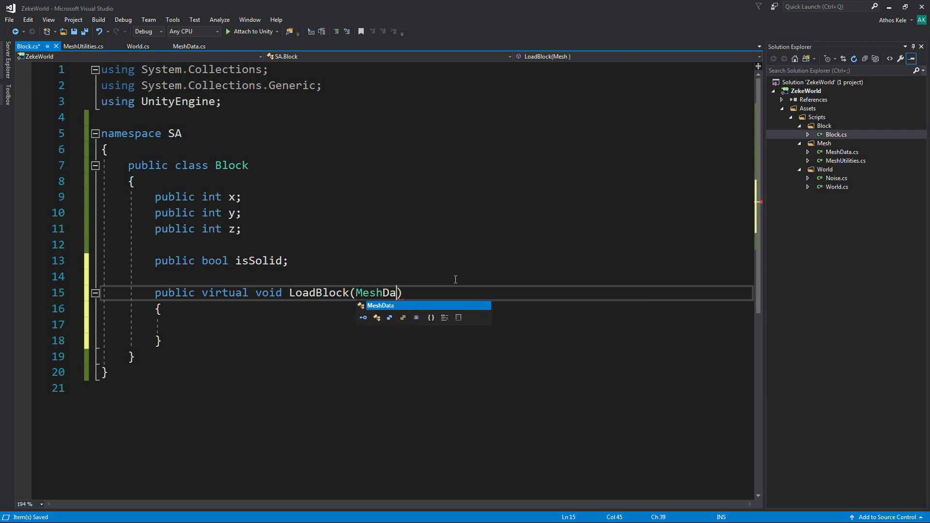
{"action": "key", "text": "Tab"}
{"action": "type", "text": "d"}
{"action": "key", "text": "Escape"}
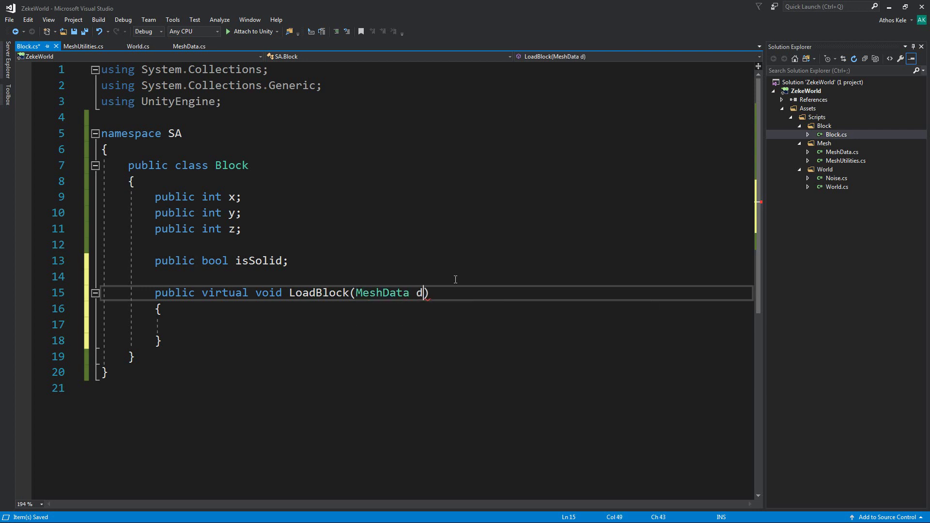
{"action": "type", "text": ", "}
{"action": "type", "text": "M"}
{"action": "key", "text": "BackSpace"}
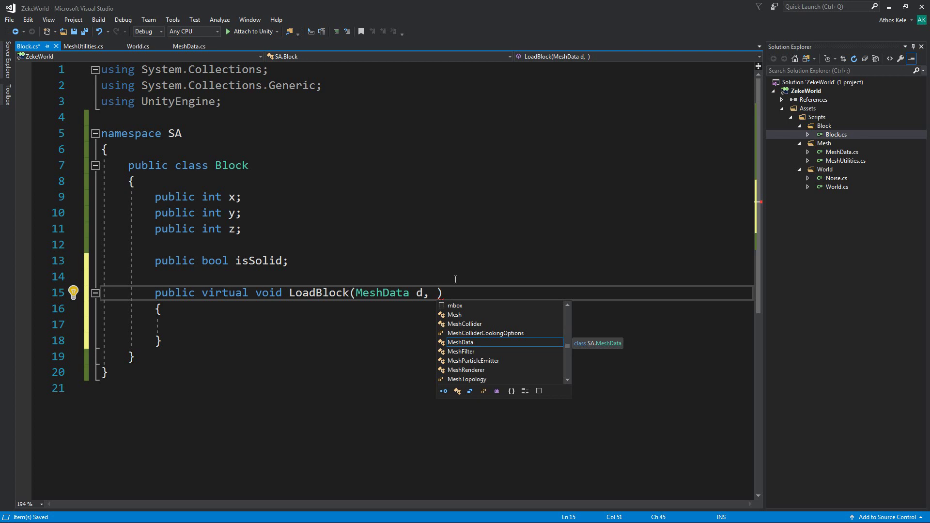
{"action": "type", "text": "Block[,"}
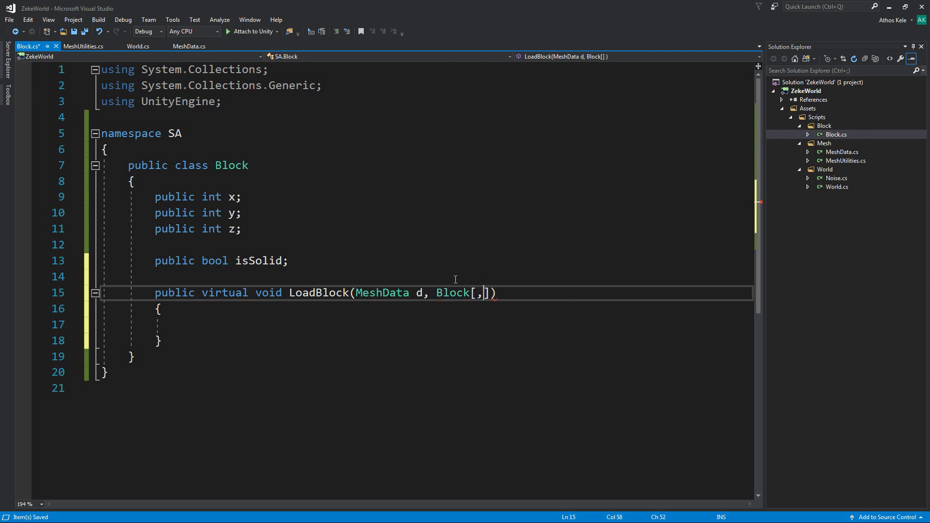
{"action": "type", "text": ",] g"}
{"action": "key", "text": "Down"}
{"action": "key", "text": "Down"}
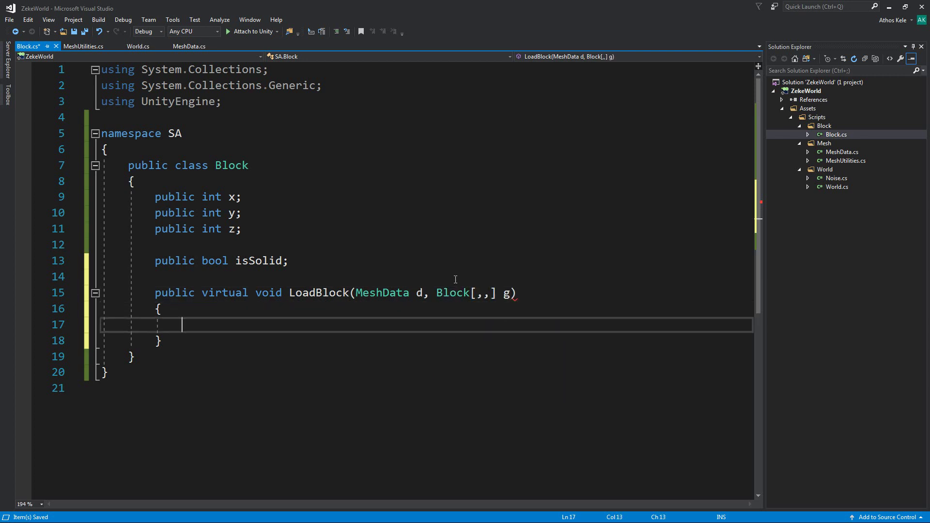
{"action": "key", "text": "ctrl+s"}
Replace LoadBlock's Block[,,] g parameter with World w and save Block.cs
{"action": "left_click", "coordinate": [388, 262]}
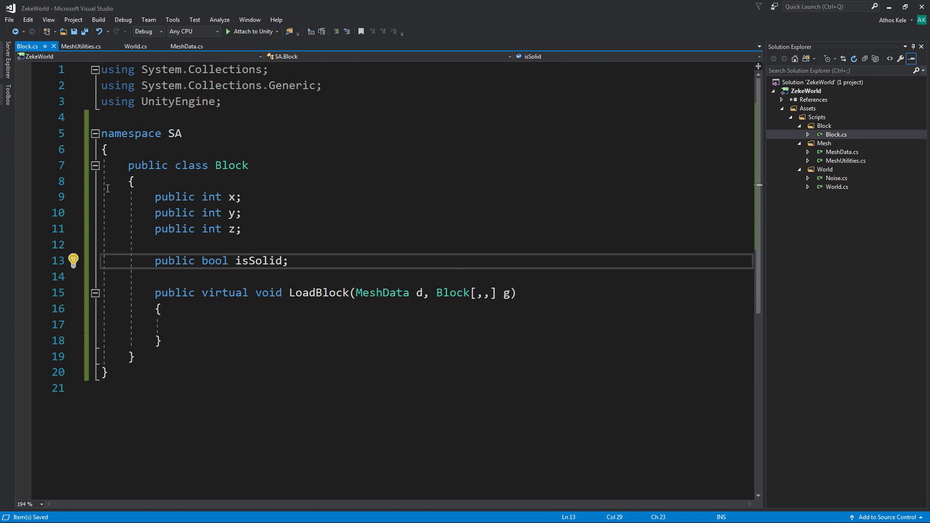
{"action": "left_click_drag", "start_coordinate": [436, 293], "coordinate": [512, 293]}
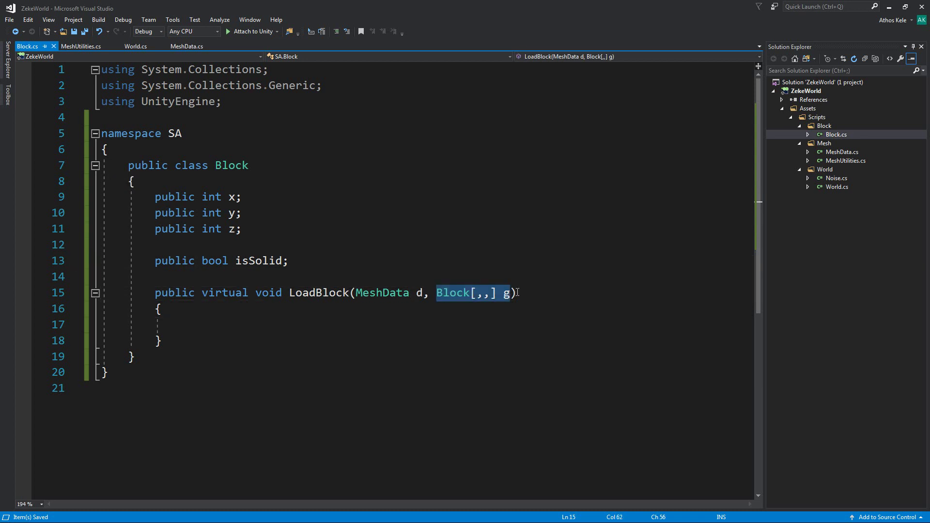
{"action": "key", "text": "BackSpace"}
{"action": "key", "text": "BackSpace"}
{"action": "key", "text": "ctrl+s"}
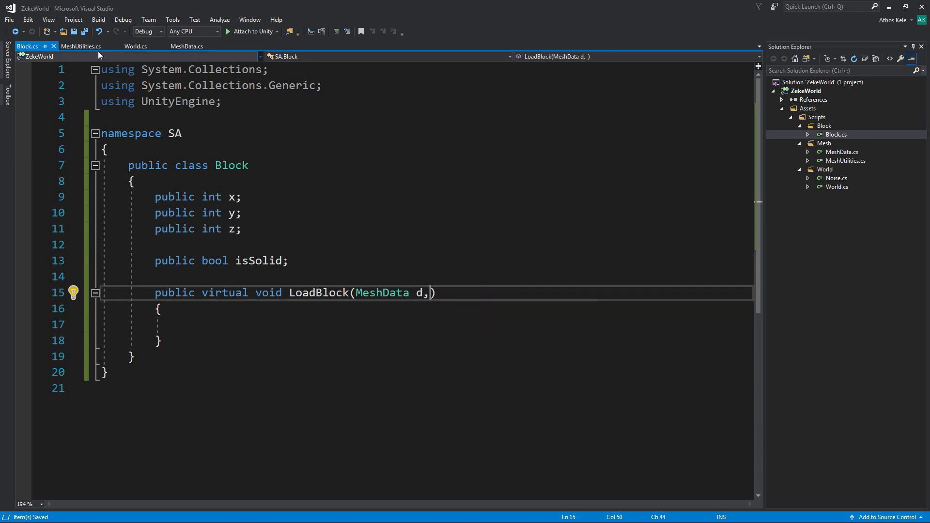
{"action": "type", "text": "W"}
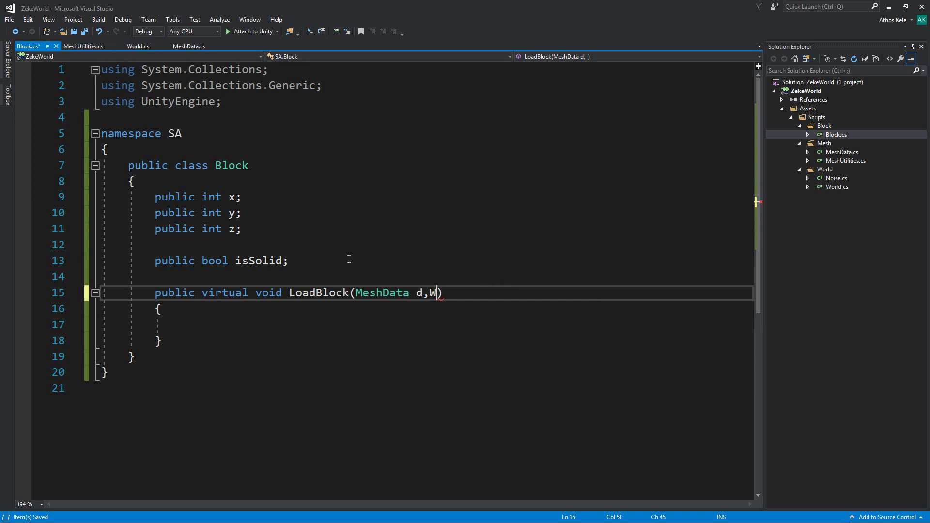
{"action": "type", "text": "orld w"}
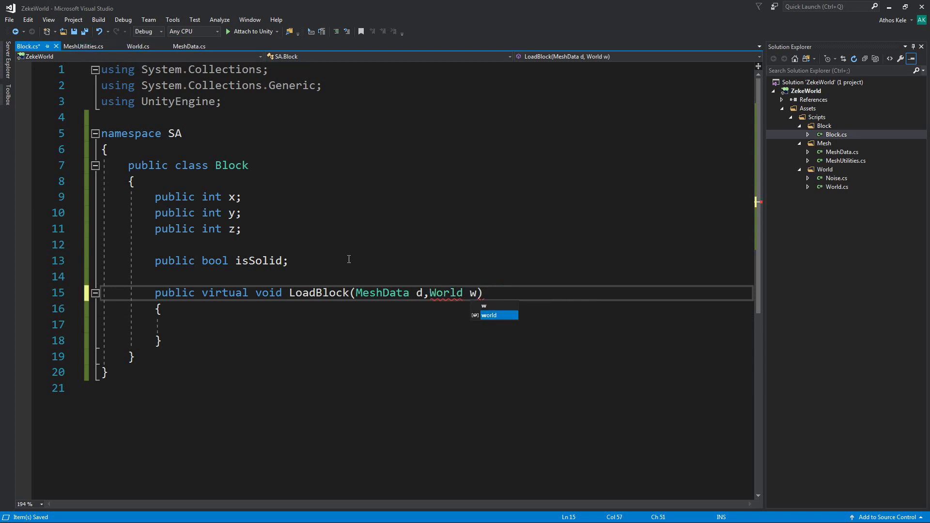
{"action": "key", "text": "ctrl+s"}
In World.cs, add a public Block GetBlock() method with empty braces below LoadMeshData
{"action": "left_click", "coordinate": [141, 45]}
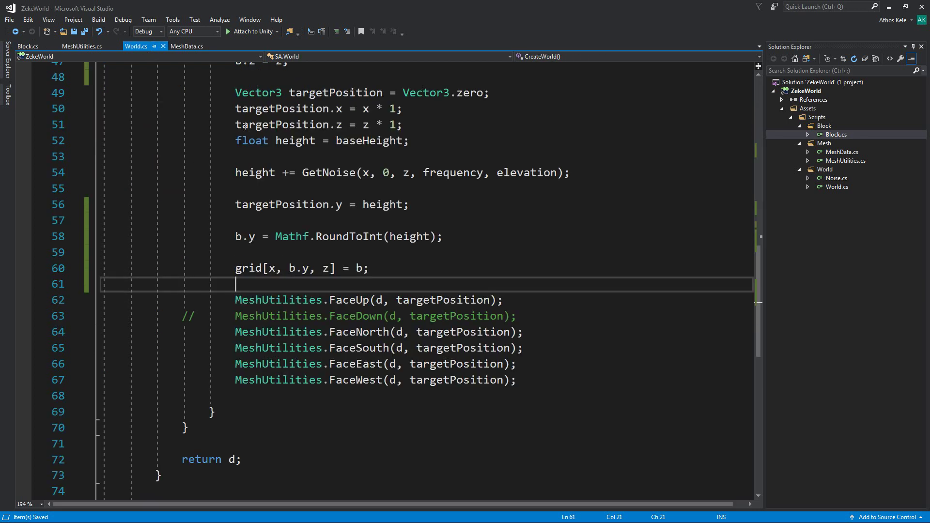
{"action": "scroll", "coordinate": [372, 405], "scroll_direction": "down", "scroll_amount": 4}
{"action": "scroll", "coordinate": [343, 394], "scroll_direction": "up", "scroll_amount": 3}
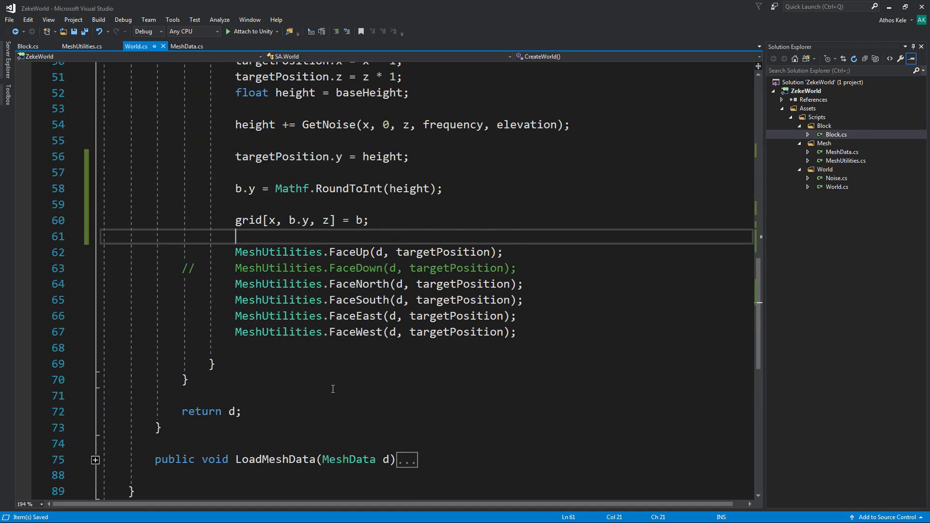
{"action": "scroll", "coordinate": [362, 375], "scroll_direction": "down", "scroll_amount": 2}
{"action": "left_click", "coordinate": [364, 390]}
{"action": "key", "text": "Up"}
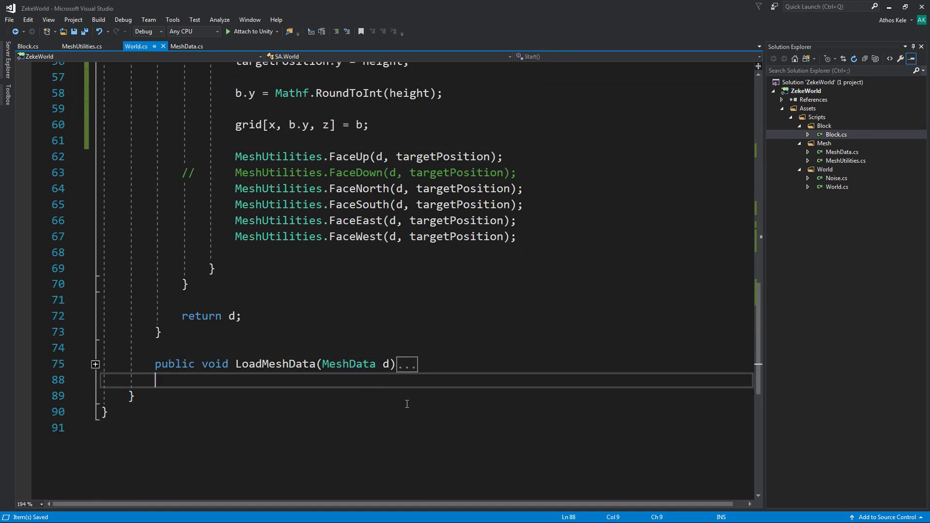
{"action": "key", "text": "Return"}
{"action": "type", "text": "public "}
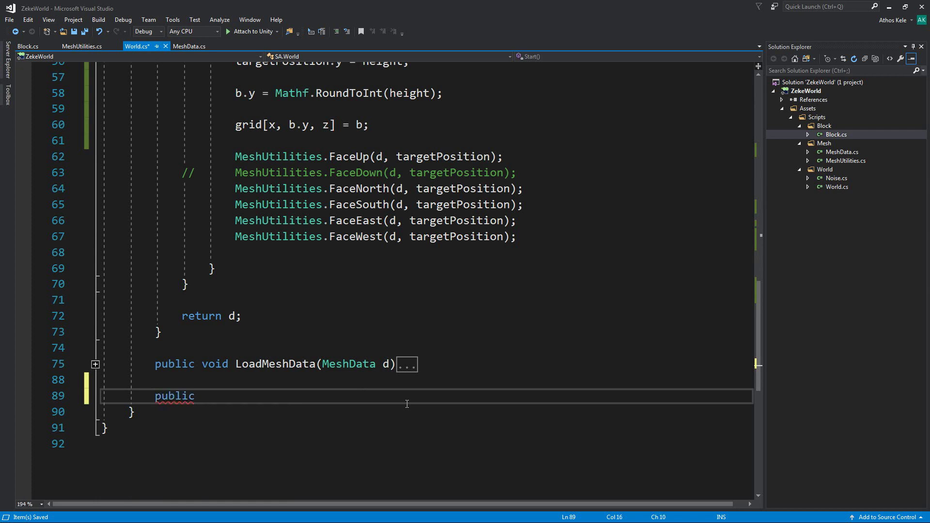
{"action": "type", "text": "Block Ge"}
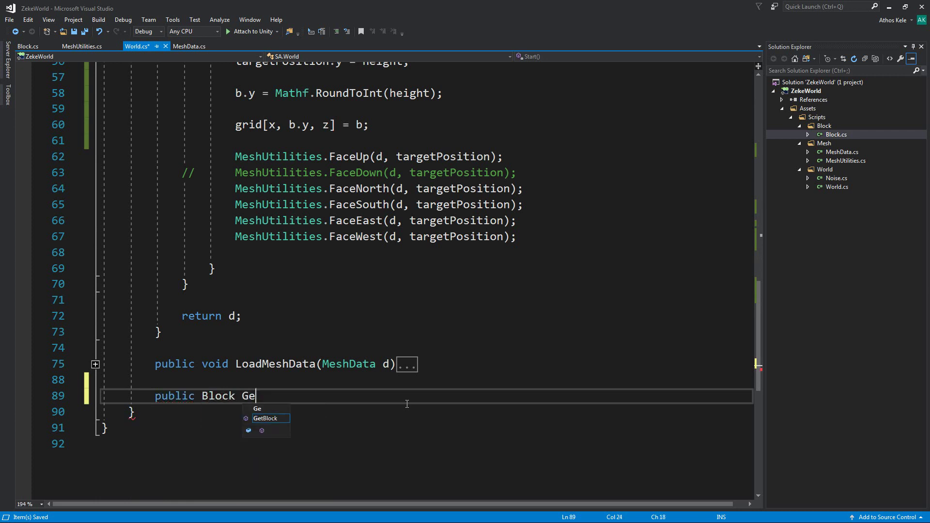
{"action": "type", "text": "t"}
{"action": "key", "text": "Tab"}
{"action": "type", "text": "("}
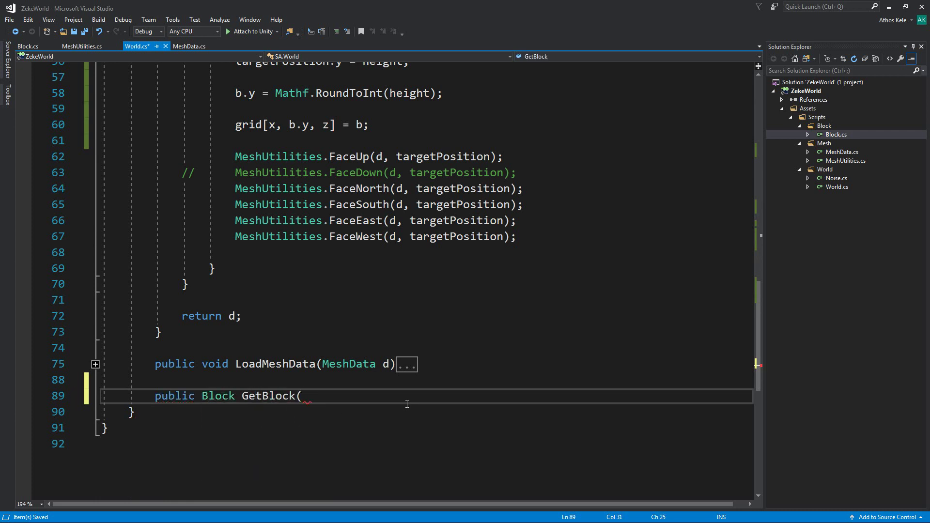
{"action": "type", "text": ")"}
{"action": "key", "text": "Return"}
{"action": "type", "text": "{}"}
{"action": "key", "text": "Return"}
{"action": "key", "text": "Return"}
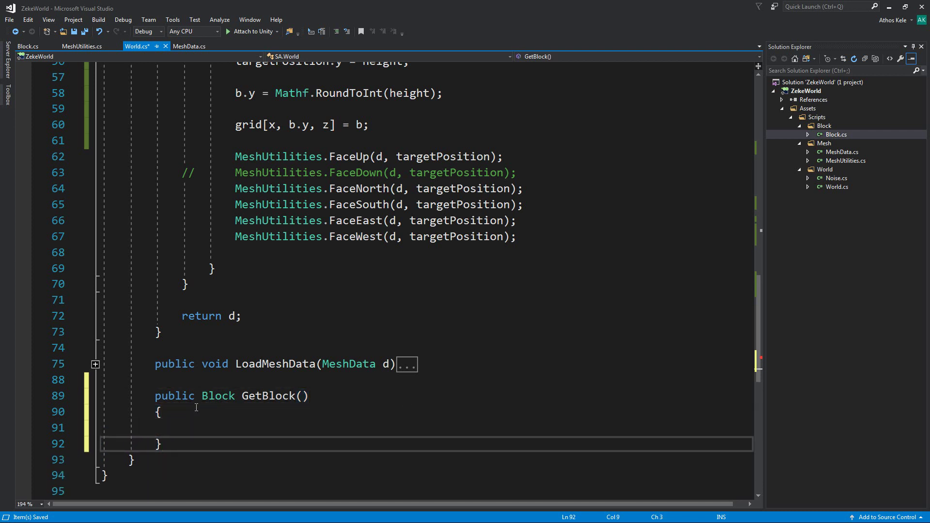
Give GetBlock the parameters int x, int y, int z
{"action": "left_click", "coordinate": [301, 396]}
{"action": "type", "text": "int "}
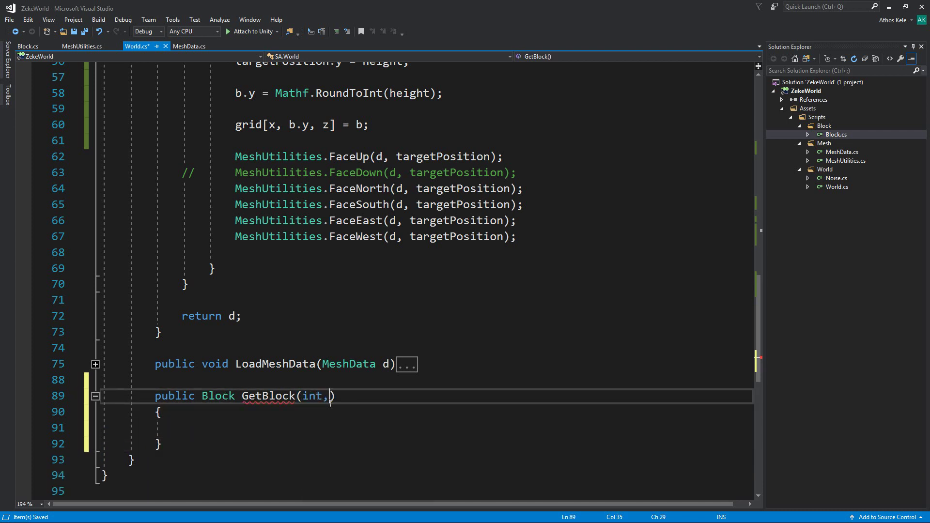
{"action": "type", "text": "x, int y"}
{"action": "type", "text": ", int z"}
{"action": "key", "text": "Down"}
{"action": "key", "text": "Down"}
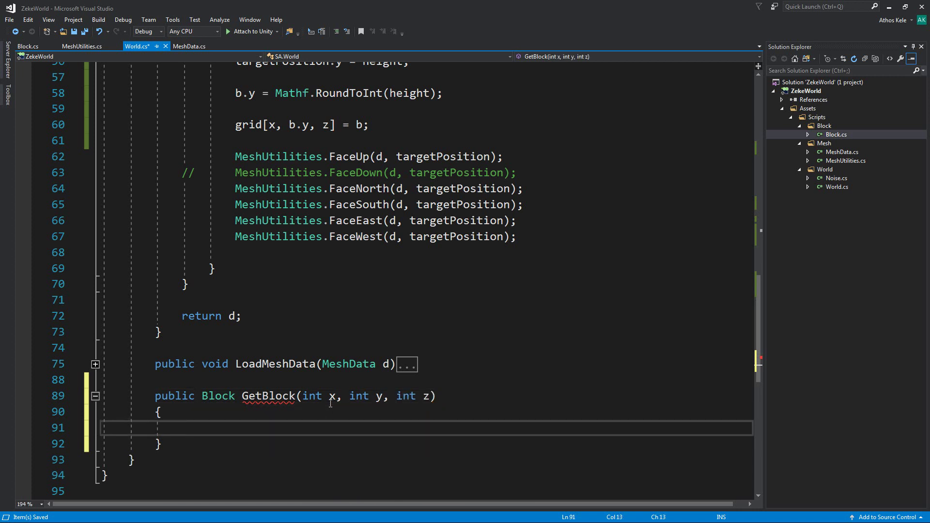
{"action": "scroll", "coordinate": [384, 399], "scroll_direction": "down", "scroll_amount": 2}
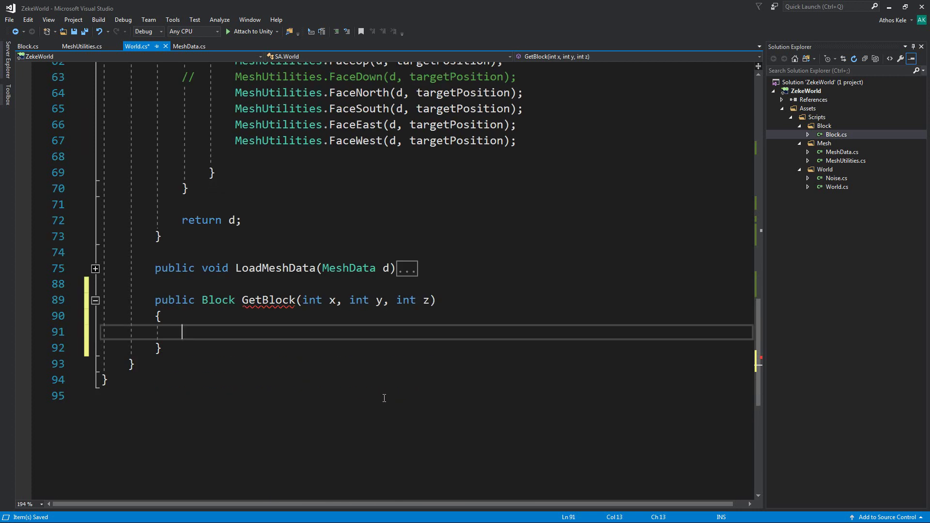
Make GetBlock return null when x < 0, y < 0 or z < 0
{"action": "type", "text": "if("}
{"action": "type", "text": "x <"}
{"action": "type", "text": " 0"}
{"action": "type", "text": ")"}
{"action": "key", "text": "BackSpace"}
{"action": "type", "text": "ZZ"}
{"action": "key", "text": "BackSpace"}
{"action": "key", "text": "BackSpace"}
{"action": "type", "text": "y >"}
{"action": "key", "text": "BackSpace"}
{"action": "type", "text": "<0"}
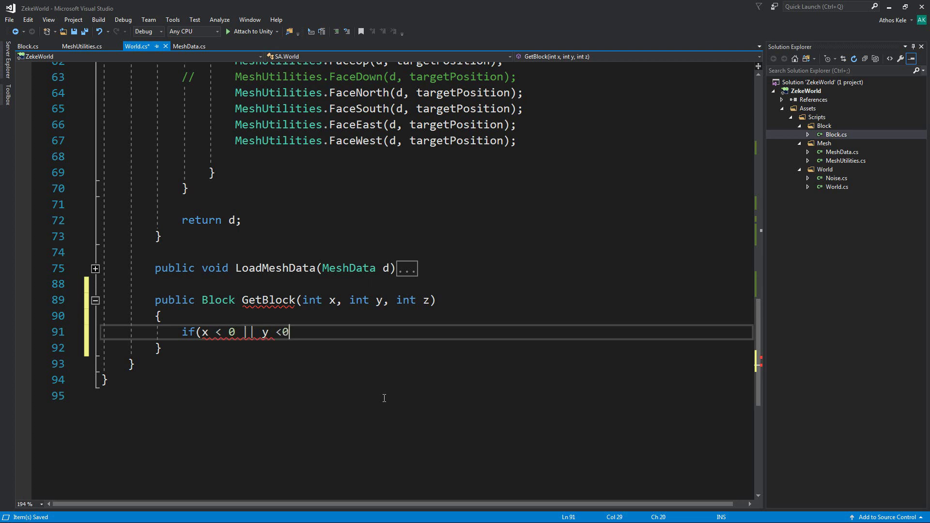
{"action": "key", "text": "BackSpace"}
{"action": "type", "text": "0"}
{"action": "key", "text": "ctrl+shift+Left"}
{"action": "key", "text": "ctrl+shift+Left"}
{"action": "key", "text": "ctrl+shift+Left"}
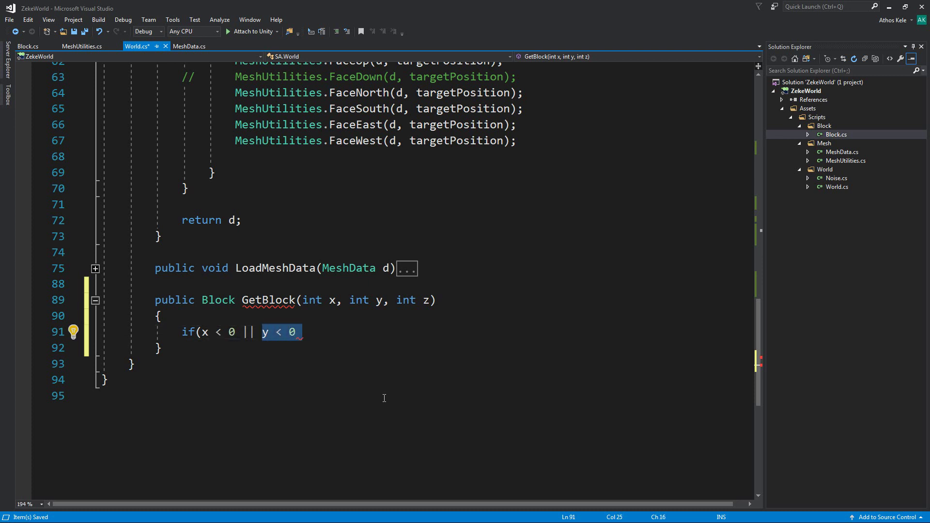
{"action": "key", "text": "Right"}
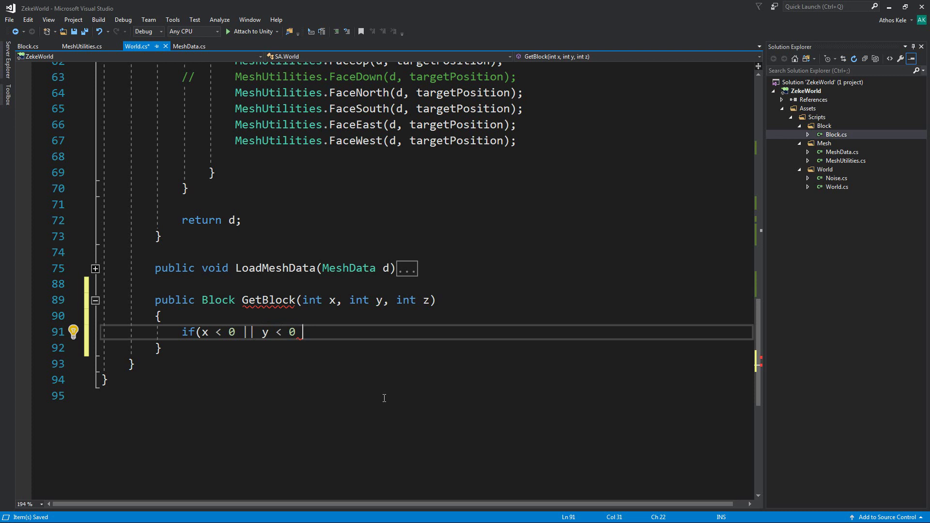
{"action": "type", "text": "|| z "}
{"action": "type", "text": "< 0"}
{"action": "type", "text": ")"}
{"action": "key", "text": "Return"}
{"action": "type", "text": "{"}
{"action": "key", "text": "Return"}
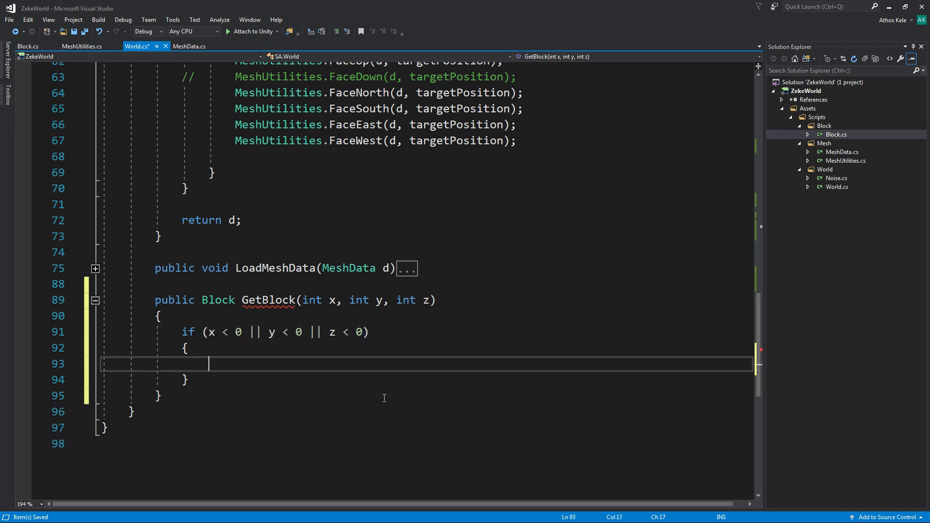
{"action": "type", "text": "return n"}
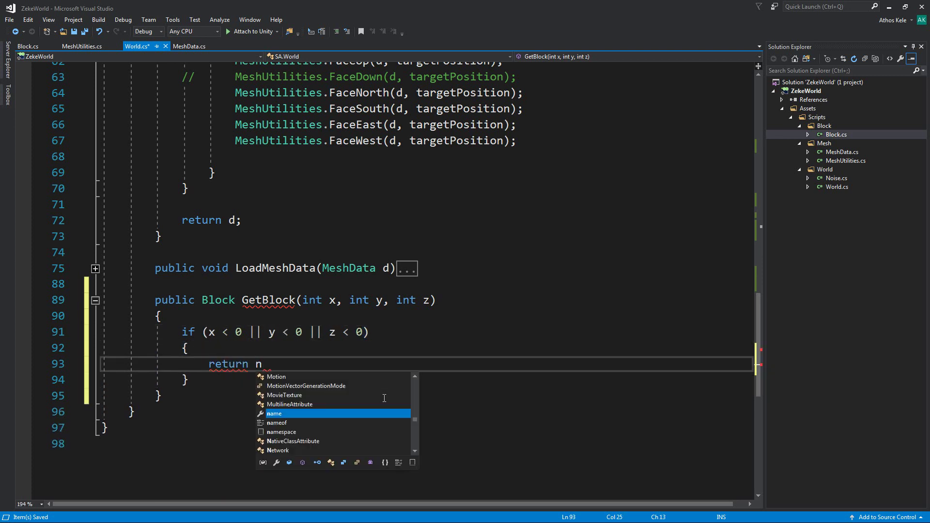
{"action": "type", "text": "ull;"}
Extend the null condition with x > maxX-1, z > maxZ-1 and y > elevation-1
{"action": "key", "text": "Up"}
{"action": "key", "text": "Up"}
{"action": "key", "text": "Home"}
{"action": "key", "text": "Down"}
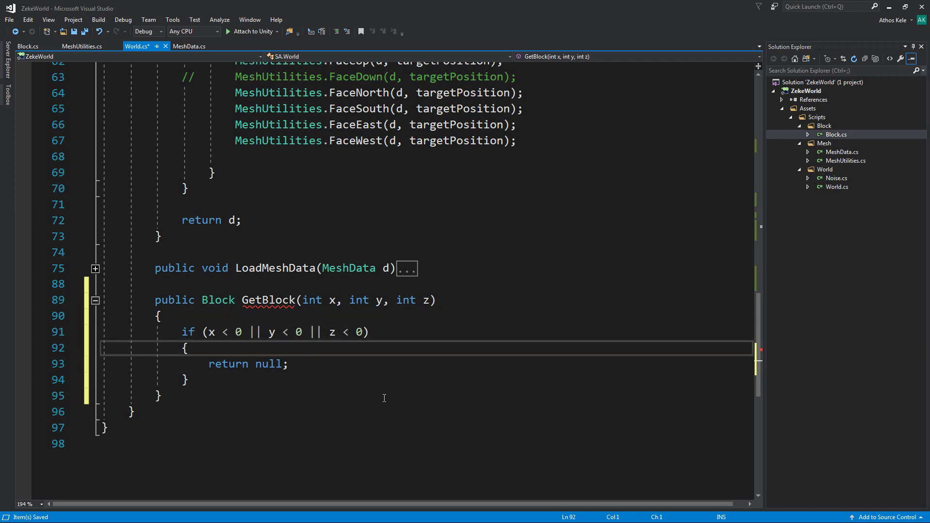
{"action": "key", "text": "Up"}
{"action": "key", "text": "End"}
{"action": "key", "text": "Down"}
{"action": "key", "text": "Up"}
{"action": "key", "text": "Left"}
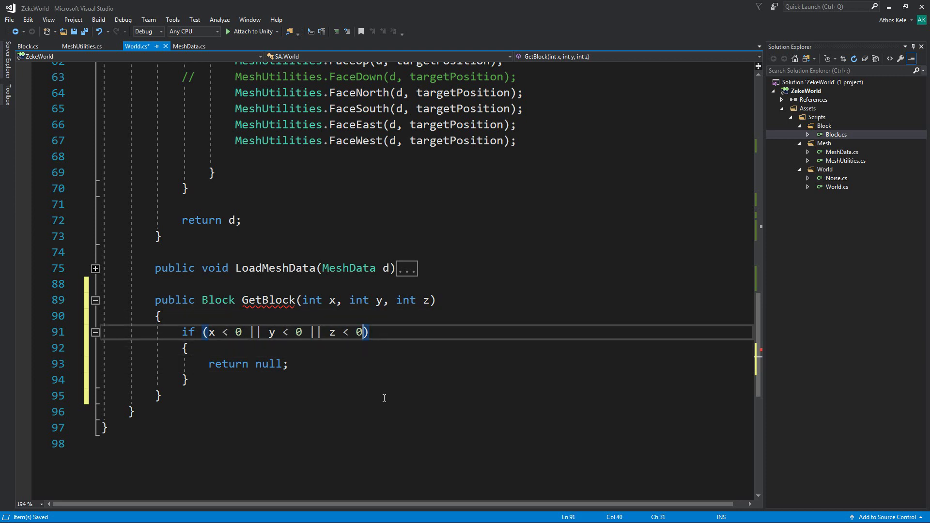
{"action": "type", "text": "|| "}
{"action": "type", "text": "x ?"}
{"action": "key", "text": "BackSpace"}
{"action": "key", "text": "BackSpace"}
{"action": "type", "text": "> maxX"}
{"action": "key", "text": "Escape"}
{"action": "type", "text": "-1 "}
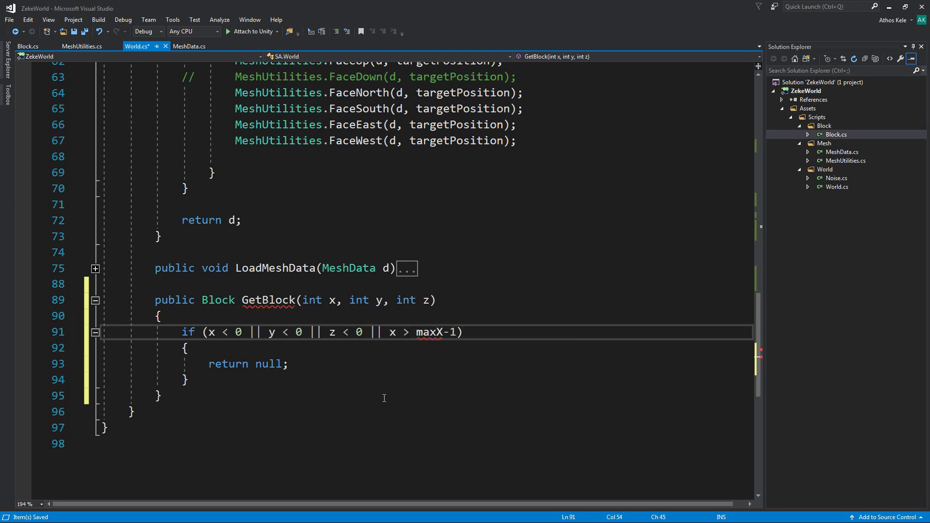
{"action": "type", "text": "|"}
{"action": "type", "text": "| x > "}
{"action": "type", "text": "max"}
{"action": "key", "text": "BackSpace"}
{"action": "key", "text": "BackSpace"}
{"action": "key", "text": "BackSpace"}
{"action": "key", "text": "BackSpace"}
{"action": "key", "text": "BackSpace"}
{"action": "key", "text": "BackSpace"}
{"action": "type", "text": "z "}
{"action": "type", "text": "> max"}
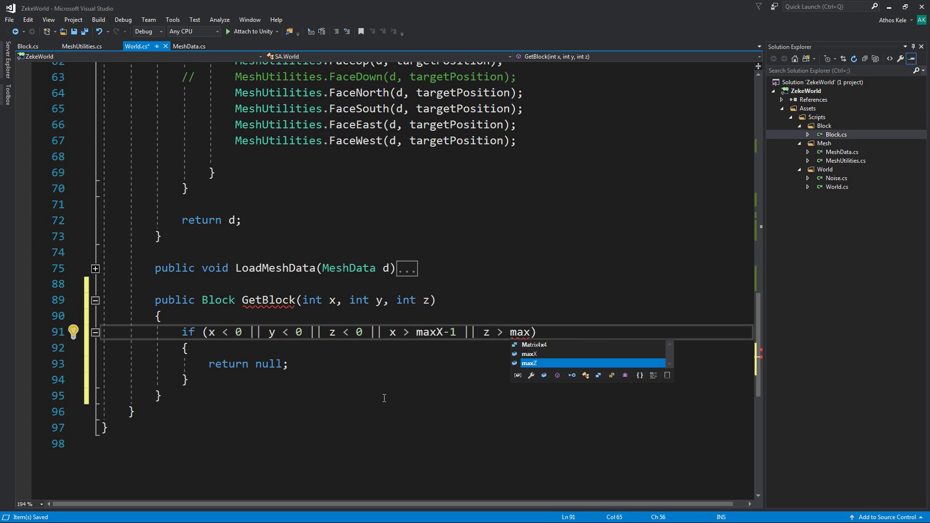
{"action": "key", "text": "Escape"}
{"action": "type", "text": "Z-1 "}
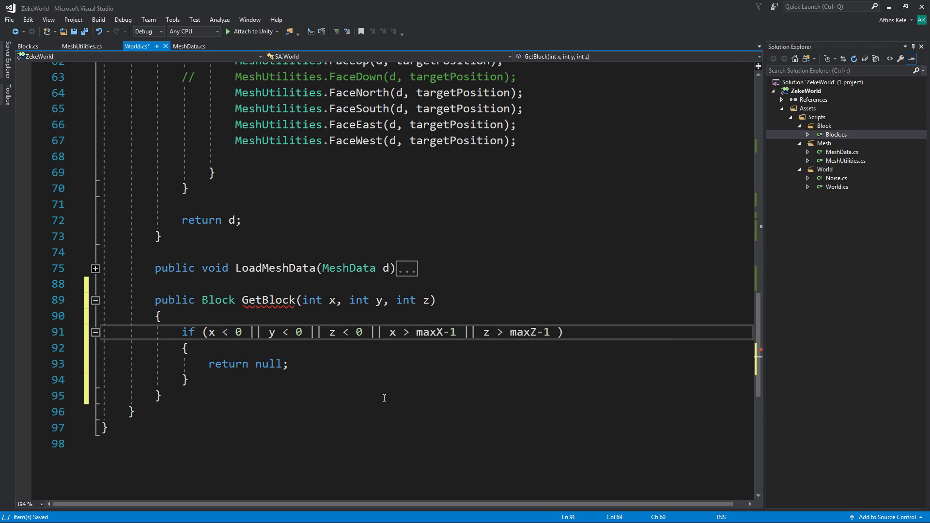
{"action": "type", "text": "|| y"}
{"action": "type", "text": " > eleve"}
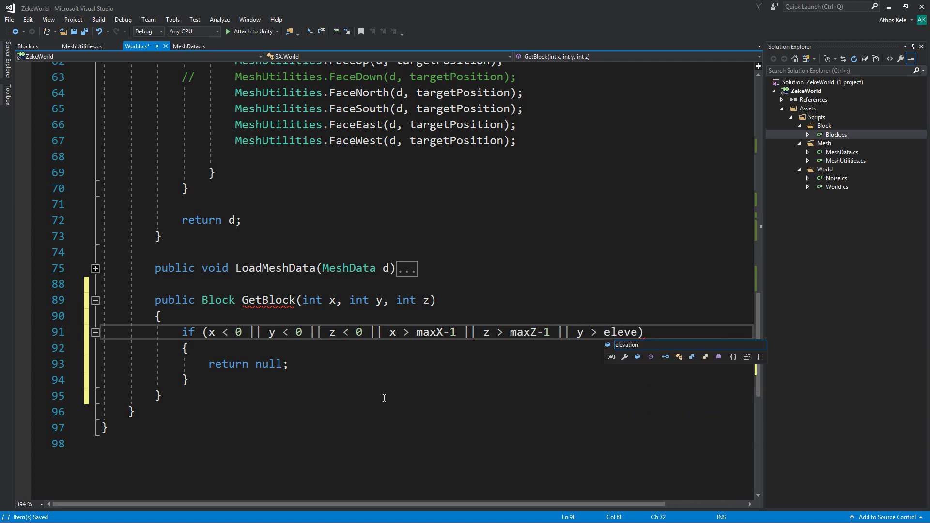
{"action": "key", "text": "Tab"}
{"action": "type", "text": "-1"}
{"action": "key", "text": "Down"}
{"action": "key", "text": "Down"}
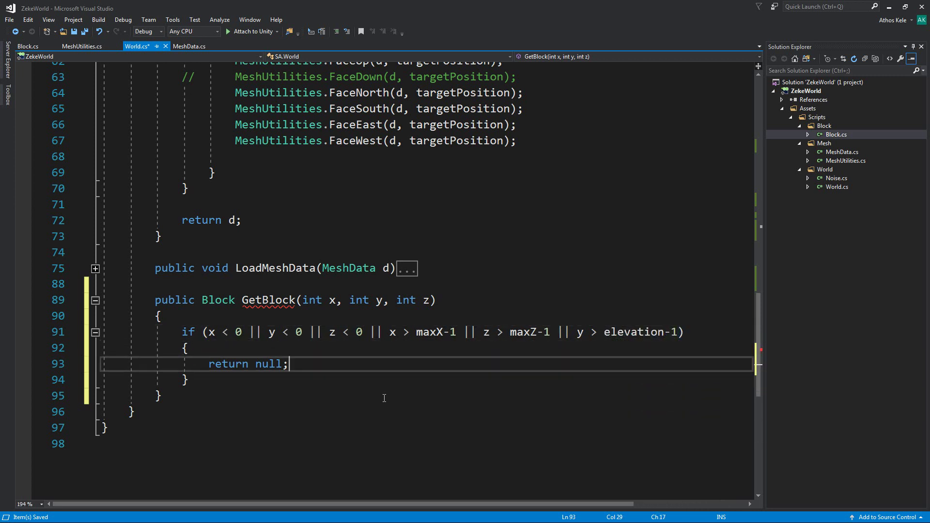
{"action": "key", "text": "Down"}
Add return grid[x, y, z]; on a new line after the if block
{"action": "key", "text": "Return"}
{"action": "key", "text": "Return"}
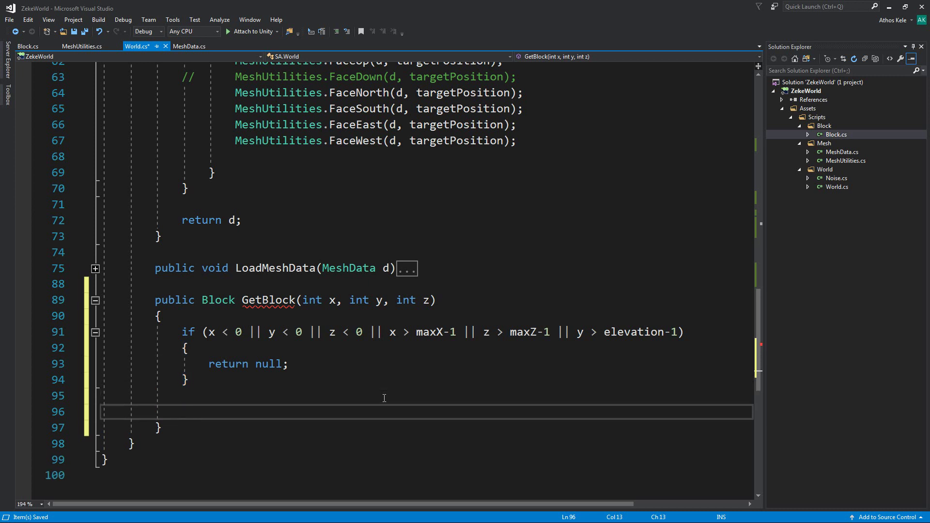
{"action": "key", "text": "Up"}
{"action": "key", "text": "Up"}
{"action": "key", "text": "Up"}
{"action": "key", "text": "shift+Down"}
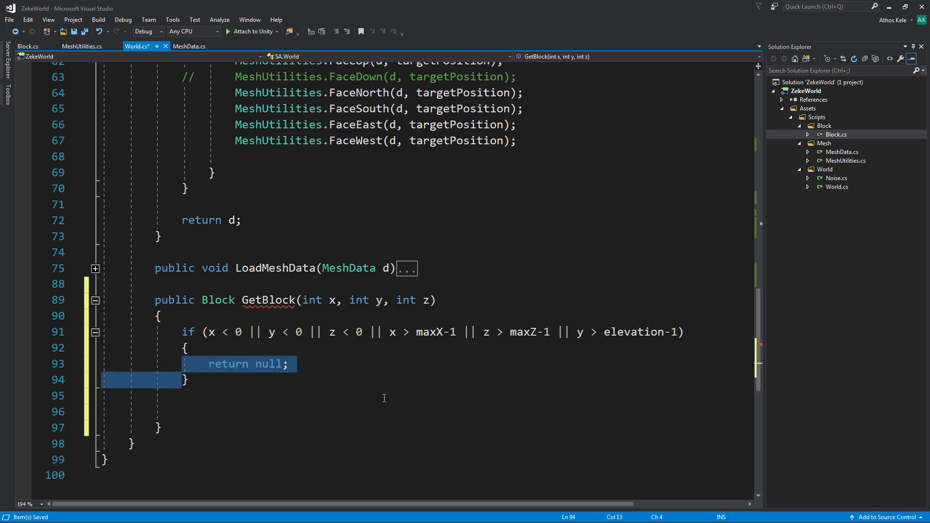
{"action": "key", "text": "Down"}
{"action": "key", "text": "Down"}
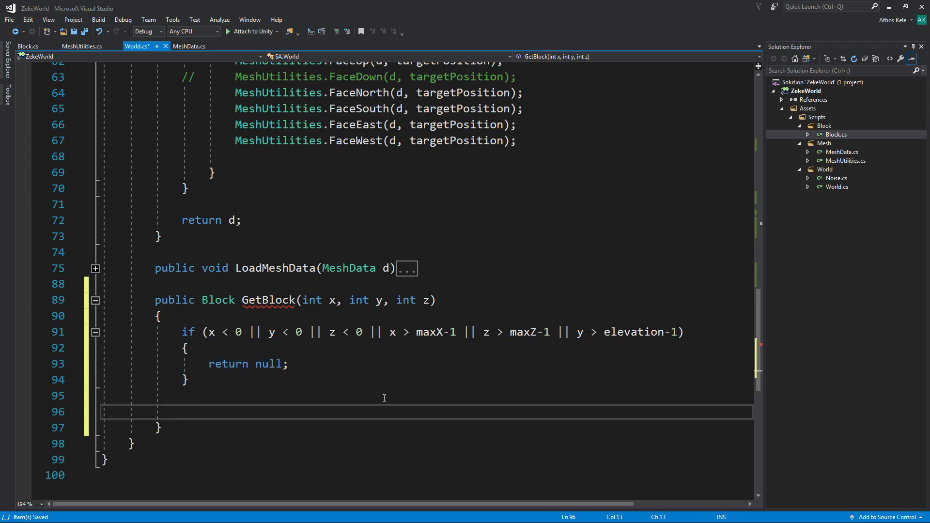
{"action": "type", "text": "return gri"}
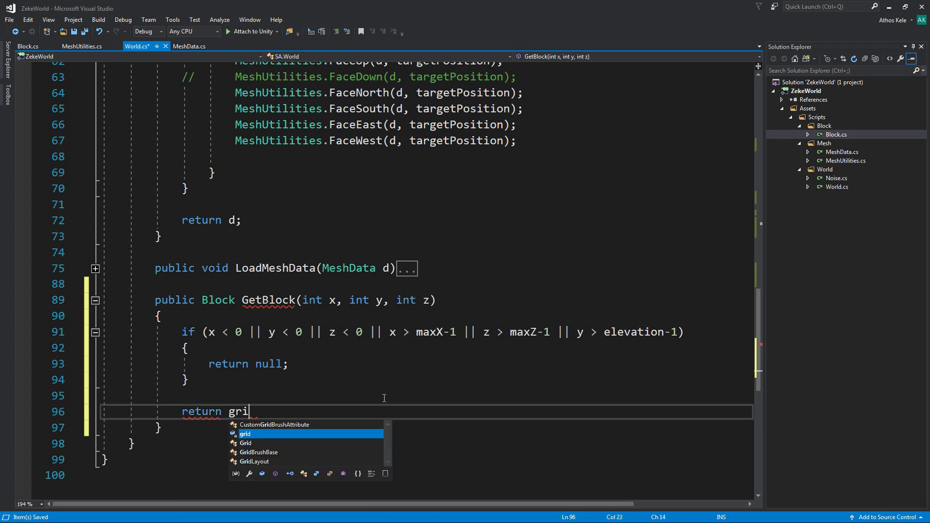
{"action": "type", "text": "d[x, "}
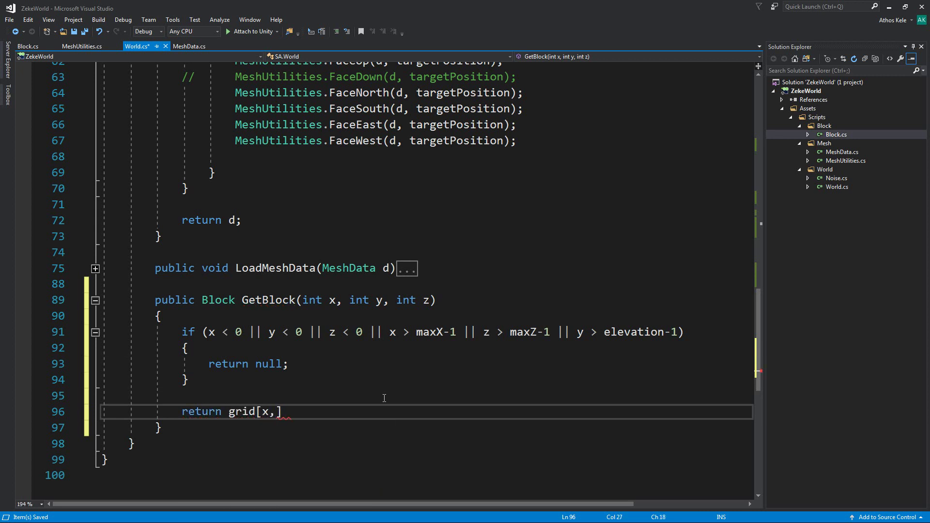
{"action": "type", "text": "y, z];"}
Review GetBlock's if block and grid return by selecting the surrounding lines
{"action": "key", "text": "Up"}
{"action": "key", "text": "Up"}
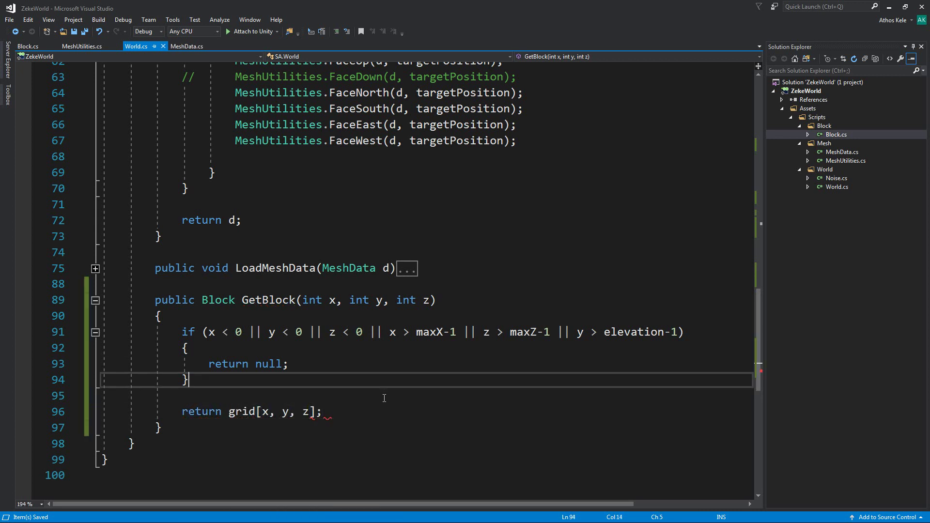
{"action": "key", "text": "shift+Up"}
{"action": "key", "text": "shift+Up"}
{"action": "key", "text": "Down"}
{"action": "key", "text": "Down"}
{"action": "key", "text": "Down"}
{"action": "key", "text": "shift+Up"}
{"action": "key", "text": "shift+Up"}
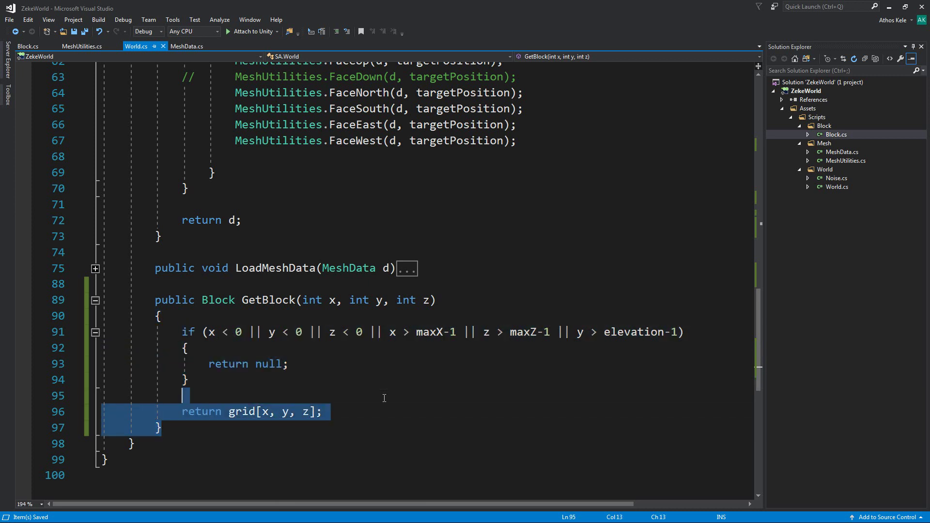
{"action": "key", "text": "Down"}
{"action": "key", "text": "Up"}
{"action": "key", "text": "shift+Up"}
{"action": "key", "text": "shift+Up"}
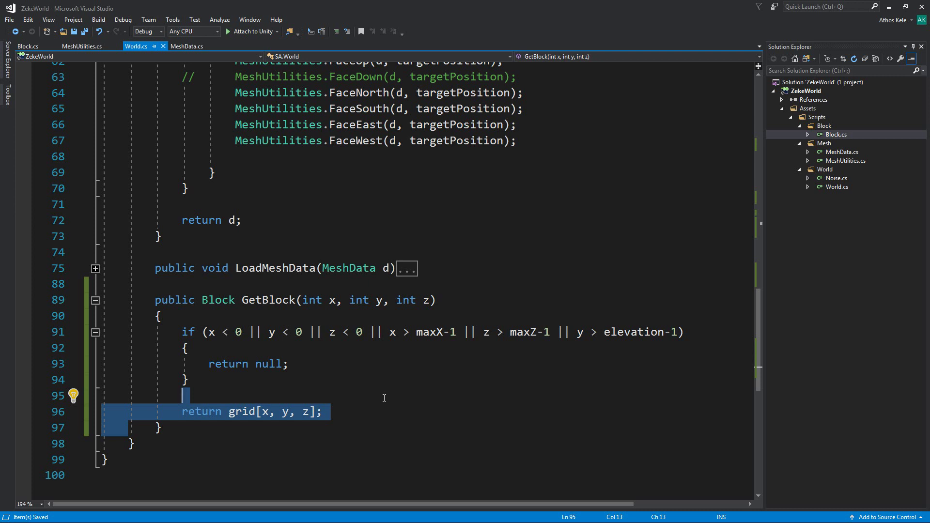
{"action": "key", "text": "Escape"}
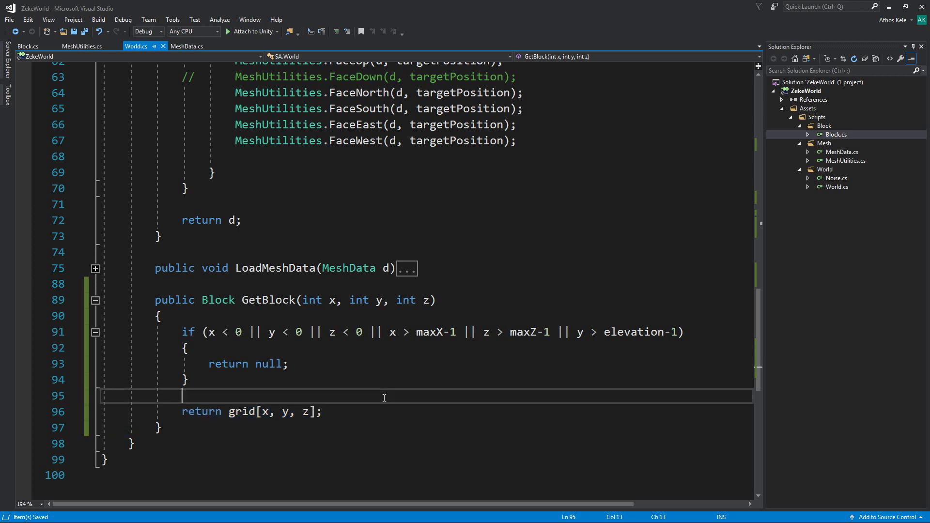
{"action": "key", "text": "Down"}
{"action": "key", "text": "Down"}
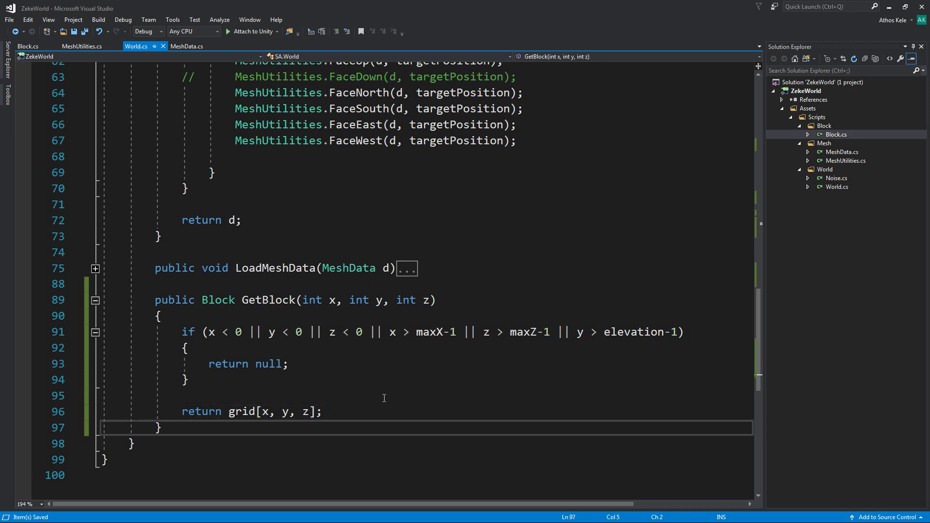
{"action": "key", "text": "shift+Up"}
{"action": "key", "text": "shift+Up"}
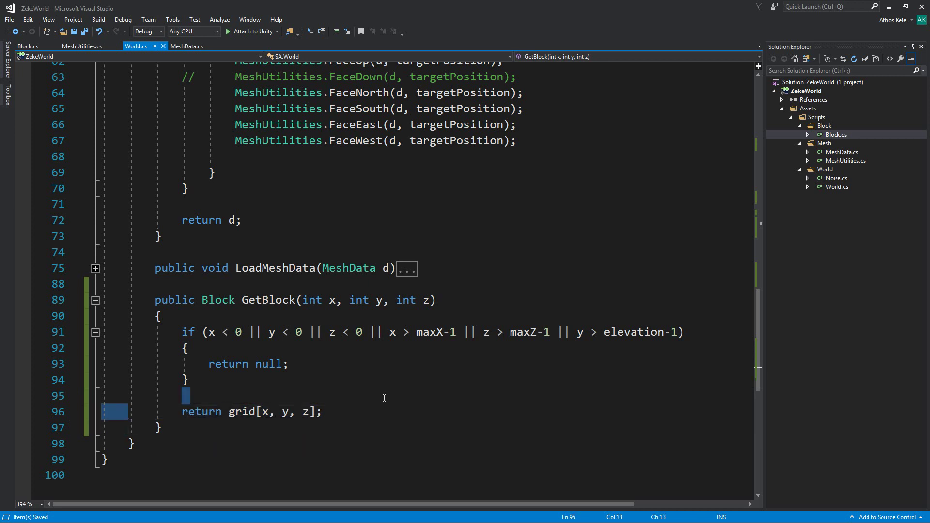
{"action": "key", "text": "shift+Up"}
{"action": "key", "text": "shift+Up"}
{"action": "key", "text": "shift+Up"}
{"action": "key", "text": "shift+Up"}
{"action": "key", "text": "shift+Down"}
{"action": "key", "text": "shift+Down"}
{"action": "key", "text": "shift+Down"}
{"action": "key", "text": "shift+Up"}
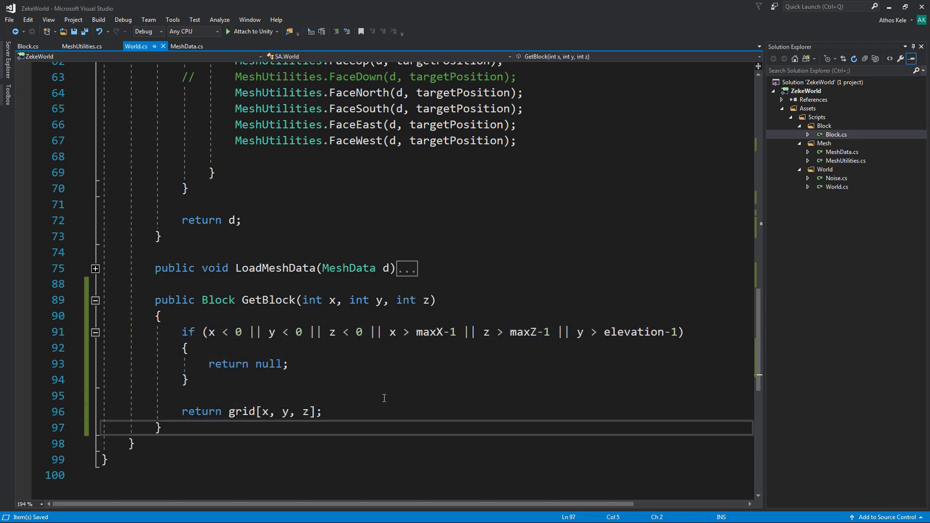
{"action": "key", "text": "shift+Up"}
{"action": "key", "text": "shift+Up"}
{"action": "key", "text": "shift+Up"}
{"action": "key", "text": "Up"}
{"action": "key", "text": "shift+Down"}
{"action": "key", "text": "Down"}
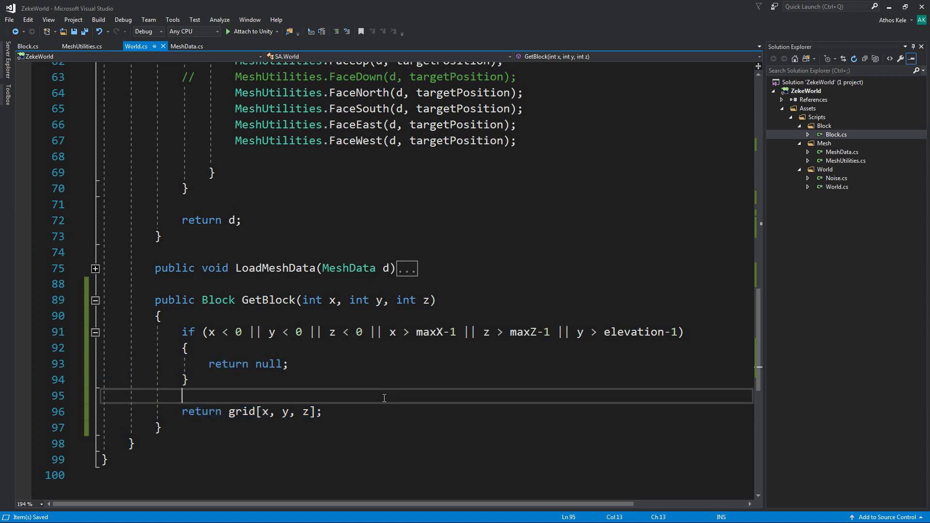
{"action": "key", "text": "shift+Up"}
{"action": "key", "text": "shift+Up"}
{"action": "key", "text": "shift+Up"}
{"action": "key", "text": "shift+Up"}
{"action": "key", "text": "Down"}
{"action": "key", "text": "Down"}
{"action": "key", "text": "Down"}
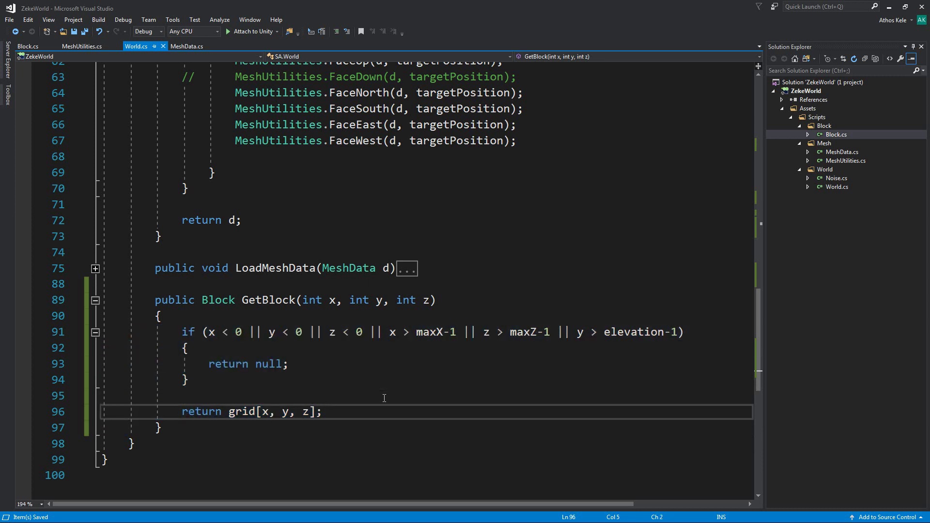
{"action": "key", "text": "shift+Down"}
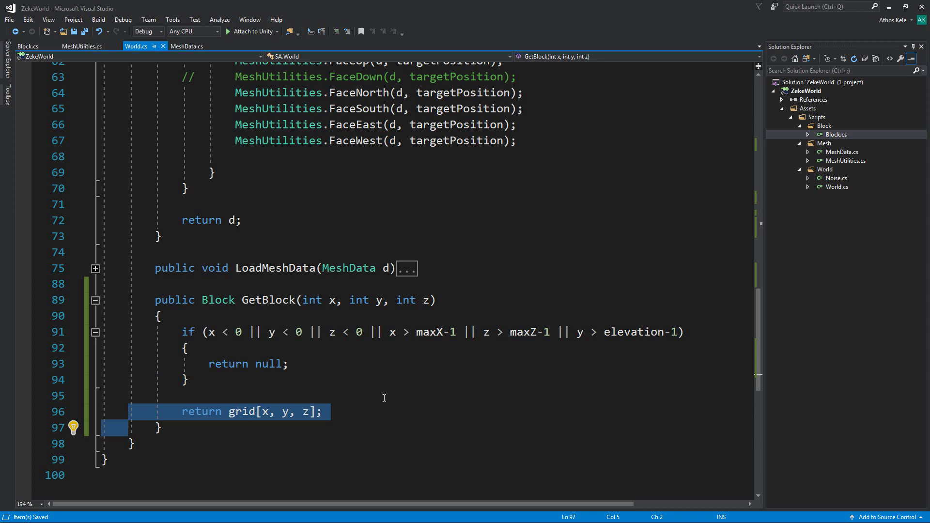
{"action": "left_click", "coordinate": [366, 375]}
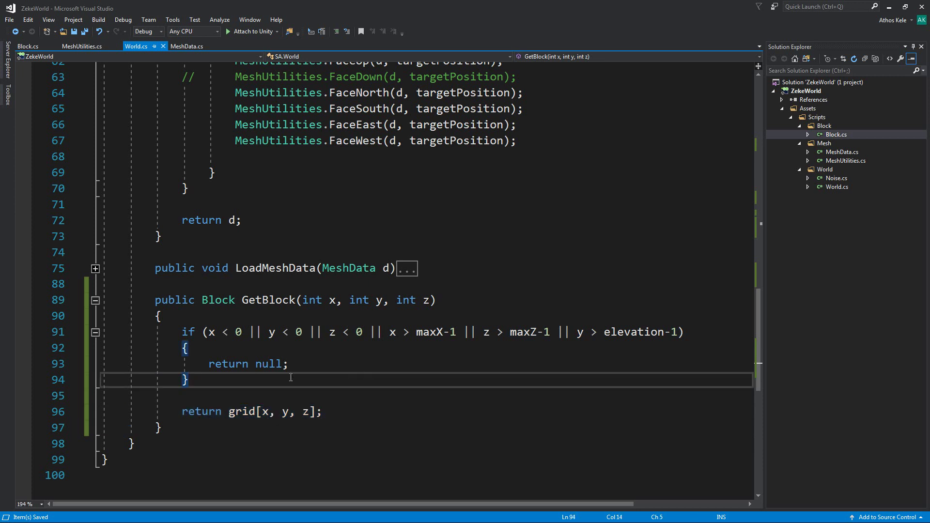
{"action": "key", "text": "Down"}
{"action": "left_click", "coordinate": [279, 308]}
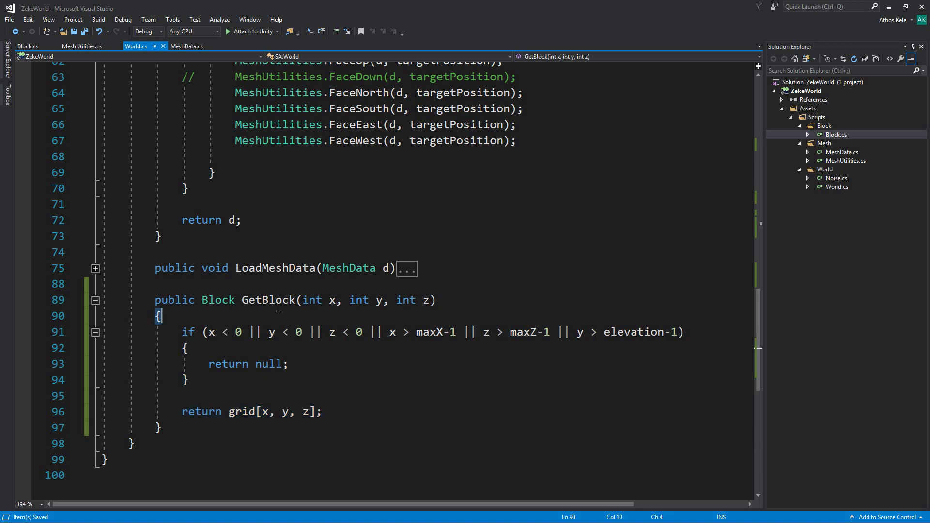
Look over Block.cs and MeshUtilities.cs for reference
{"action": "left_click", "coordinate": [29, 46]}
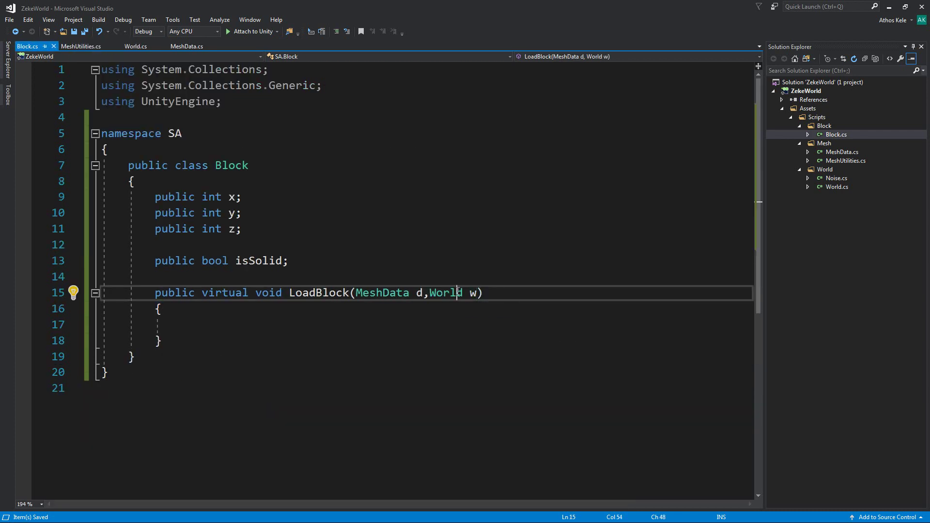
{"action": "left_click", "coordinate": [73, 47]}
{"action": "scroll", "coordinate": [257, 206], "scroll_direction": "up", "scroll_amount": 8}
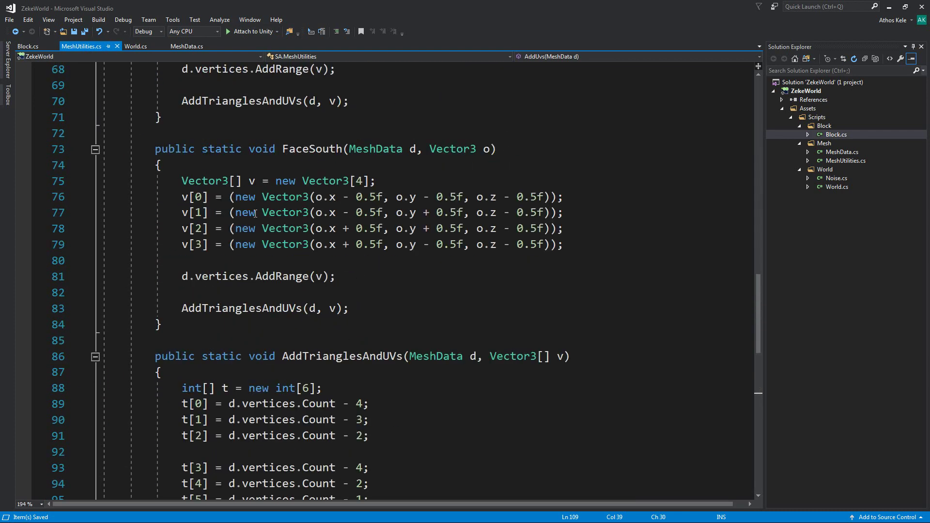
{"action": "scroll", "coordinate": [257, 206], "scroll_direction": "up", "scroll_amount": 1}
{"action": "scroll", "coordinate": [436, 319], "scroll_direction": "up", "scroll_amount": 1}
{"action": "scroll", "coordinate": [374, 305], "scroll_direction": "up", "scroll_amount": 1}
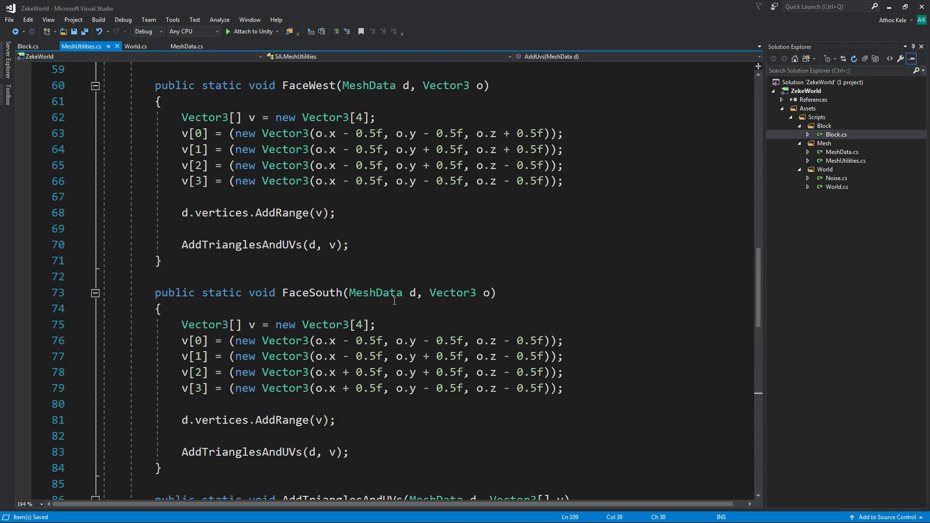
{"action": "scroll", "coordinate": [310, 290], "scroll_direction": "up", "scroll_amount": 2}
{"action": "scroll", "coordinate": [252, 278], "scroll_direction": "up", "scroll_amount": 1}
{"action": "scroll", "coordinate": [252, 278], "scroll_direction": "down", "scroll_amount": 2}
{"action": "scroll", "coordinate": [242, 291], "scroll_direction": "down", "scroll_amount": 1}
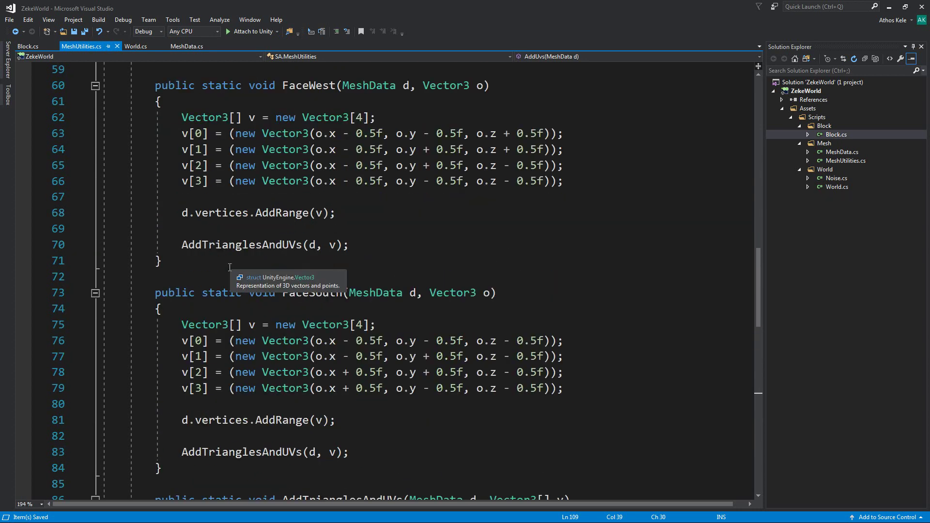
{"action": "scroll", "coordinate": [242, 290], "scroll_direction": "up", "scroll_amount": 2}
Delete the six MeshUtilities face calls from CreateWorld's inner loop in World.cs
{"action": "left_click", "coordinate": [140, 46]}
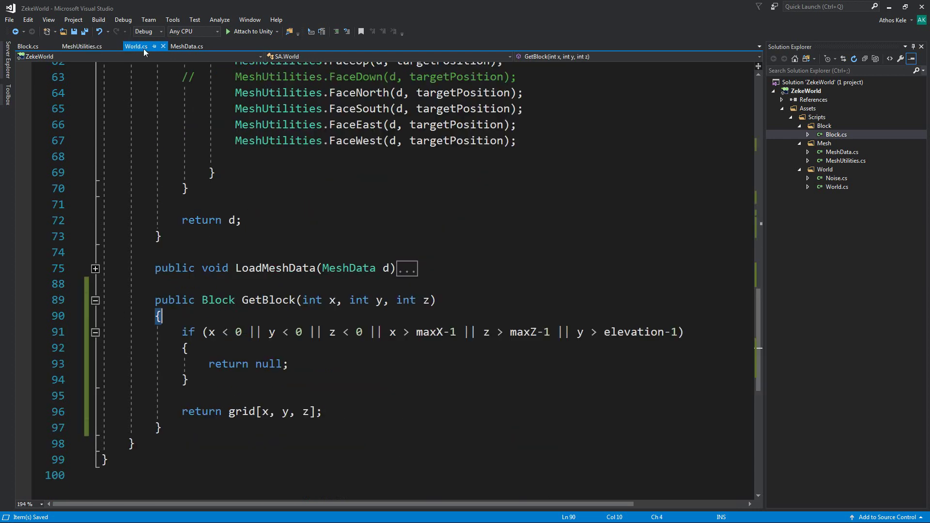
{"action": "scroll", "coordinate": [243, 216], "scroll_direction": "up", "scroll_amount": 3}
{"action": "left_click_drag", "start_coordinate": [210, 204], "coordinate": [521, 285]}
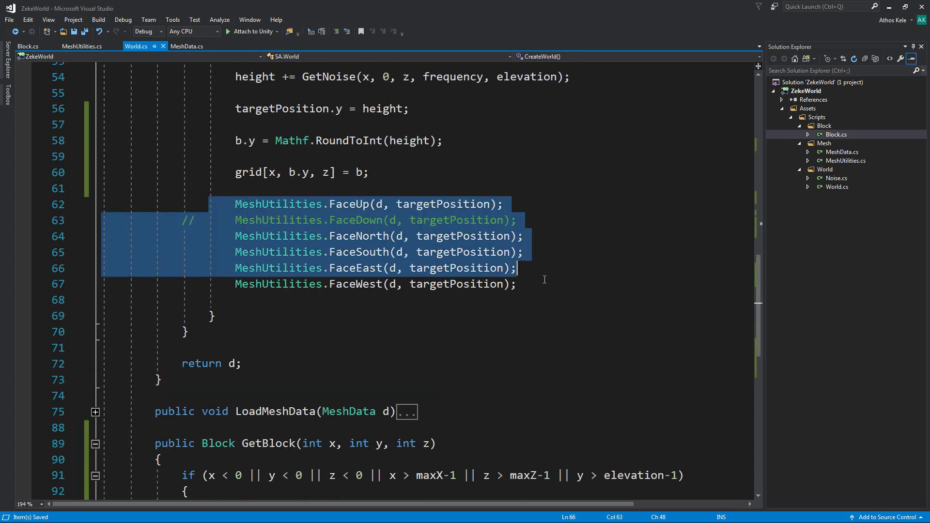
{"action": "key", "text": "Delete"}
{"action": "scroll", "coordinate": [349, 243], "scroll_direction": "up", "scroll_amount": 1}
Call b.LoadBlock(d, this) in CreateWorld's inner loop and save World.cs
{"action": "key", "text": "Tab"}
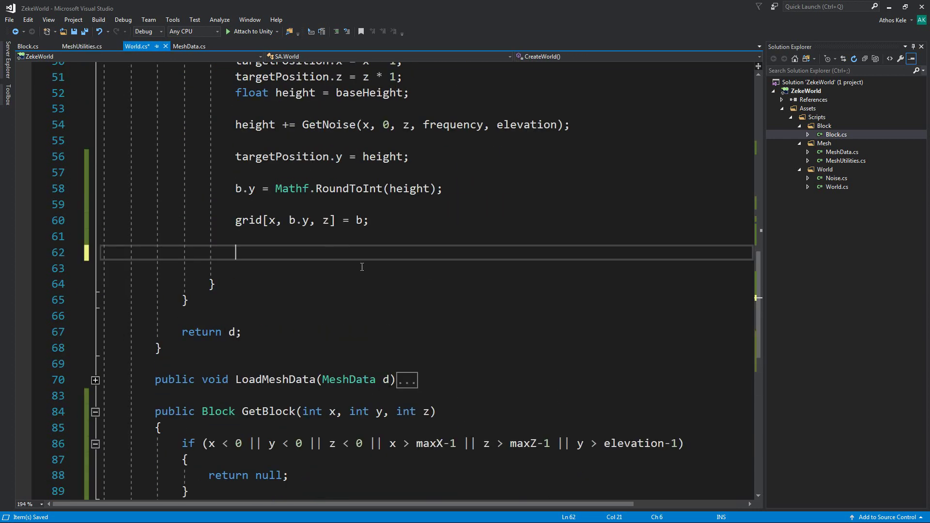
{"action": "type", "text": "b."}
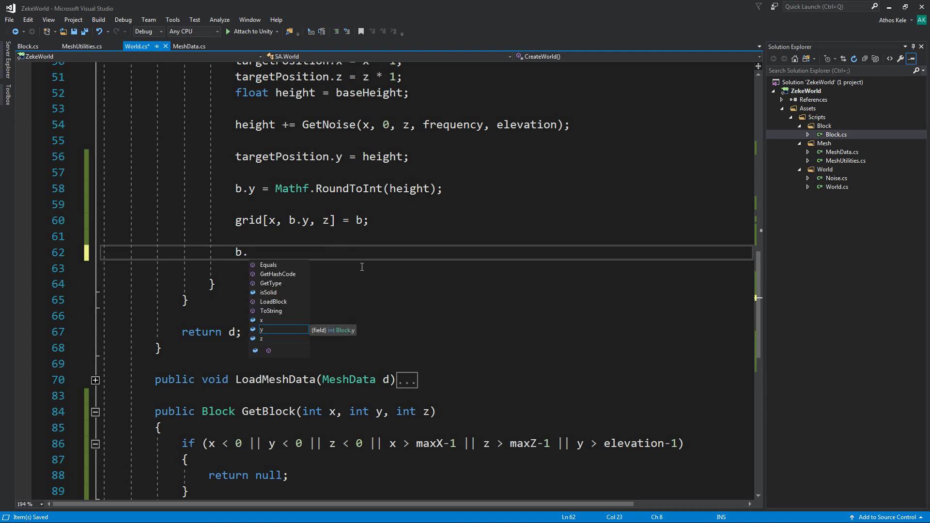
{"action": "key", "text": "Up"}
{"action": "key", "text": "Up"}
{"action": "key", "text": "Up"}
{"action": "key", "text": "Tab"}
{"action": "type", "text": "("}
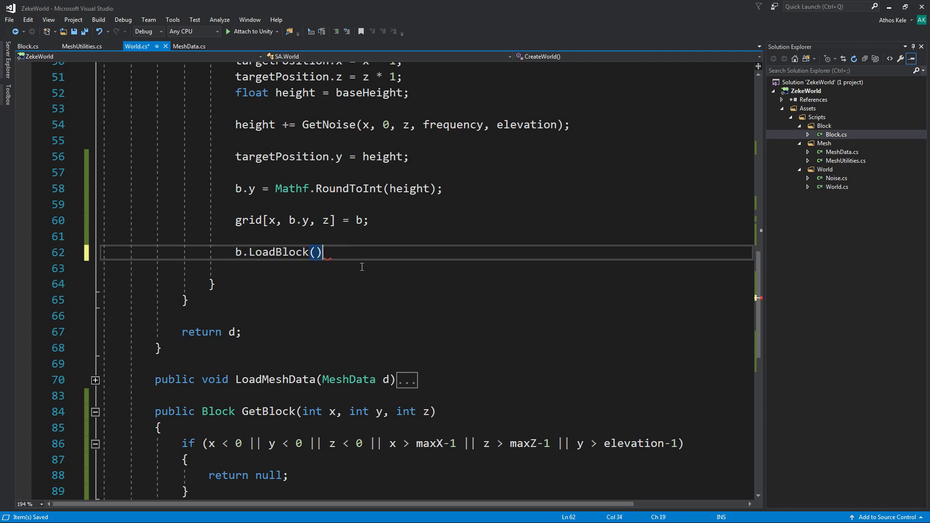
{"action": "type", "text": "d, "}
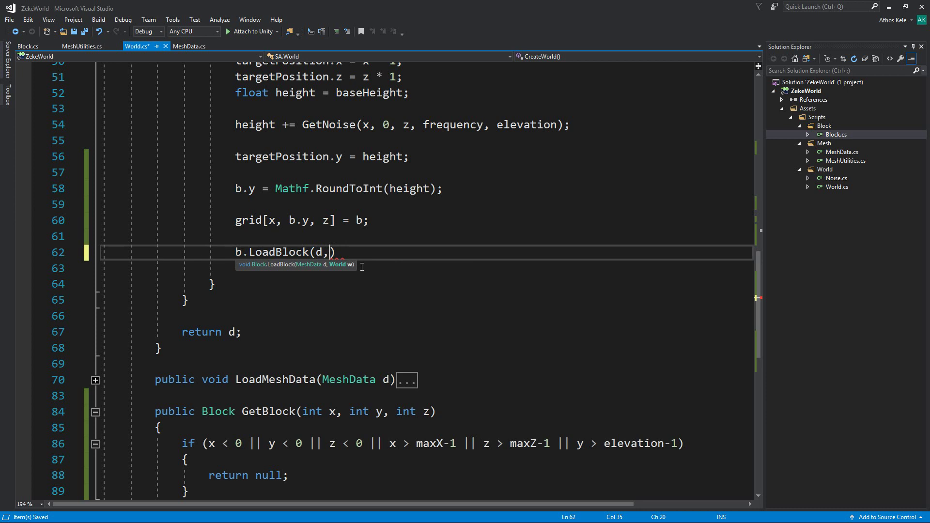
{"action": "type", "text": "w);"}
{"action": "key", "text": "ctrl+s"}
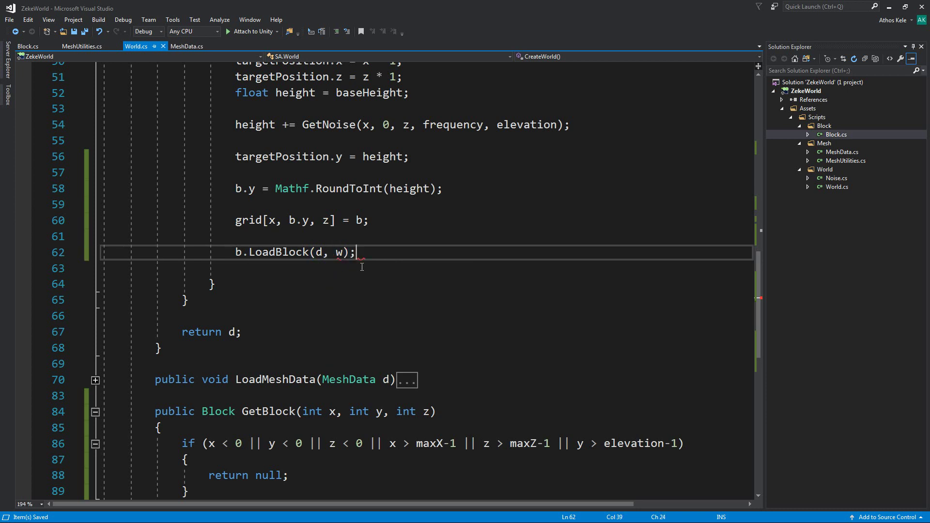
{"action": "key", "text": "Left"}
{"action": "key", "text": "Left"}
{"action": "key", "text": "BackSpace"}
{"action": "type", "text": "this"}
{"action": "left_click", "coordinate": [366, 271]}
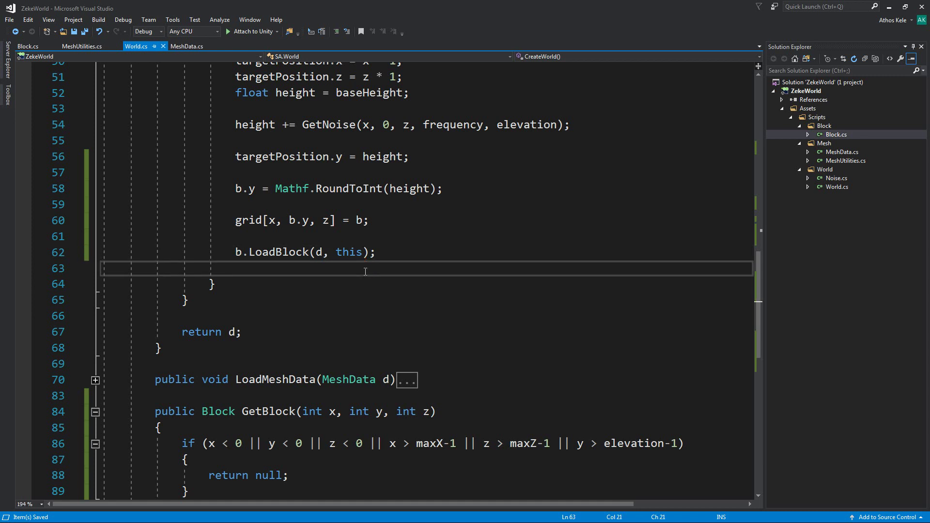
In Block.cs, add a MeshUtilities.FaceUp(d); call inside LoadBlock's body
{"action": "left_click", "coordinate": [33, 46]}
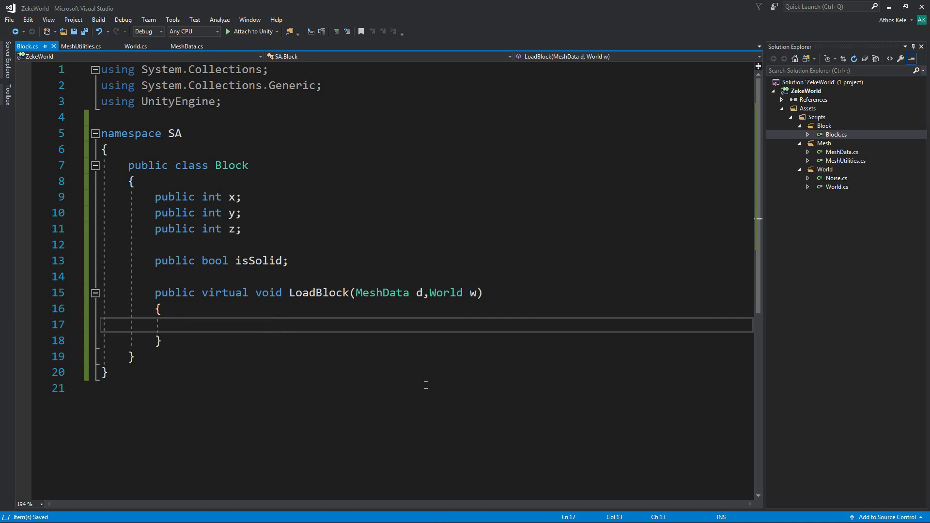
{"action": "key", "text": "Return"}
{"action": "key", "text": "Return"}
{"action": "key", "text": "Up"}
{"action": "key", "text": "Up"}
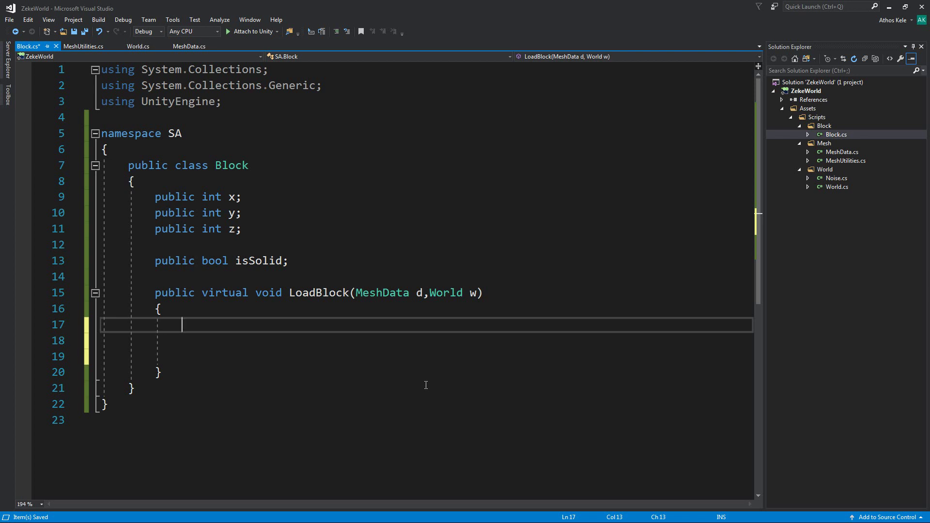
{"action": "type", "text": "d."}
{"action": "key", "text": "BackSpace"}
{"action": "key", "text": "BackSpace"}
{"action": "type", "text": "Mesh"}
{"action": "key", "text": "Down"}
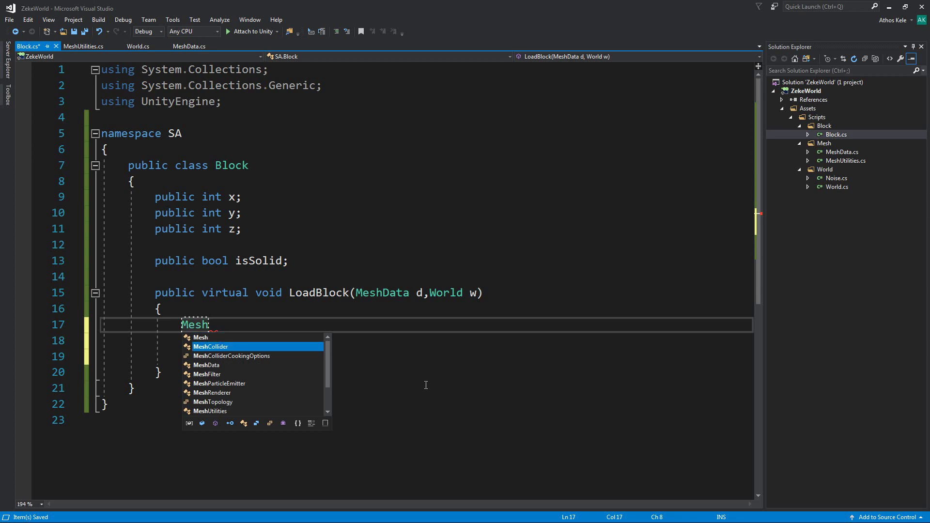
{"action": "key", "text": "Down"}
{"action": "key", "text": "Down"}
{"action": "type", "text": "u"}
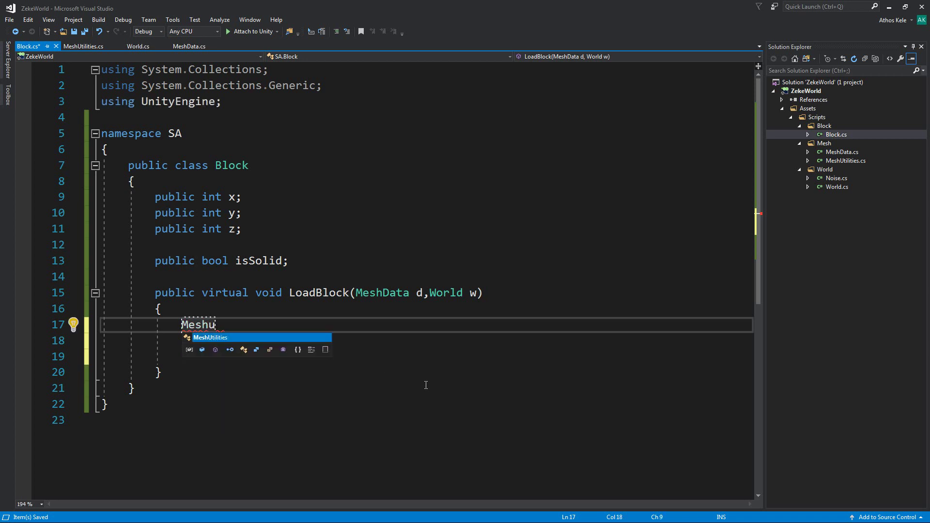
{"action": "type", "text": ".a"}
{"action": "key", "text": "Down"}
{"action": "key", "text": "Down"}
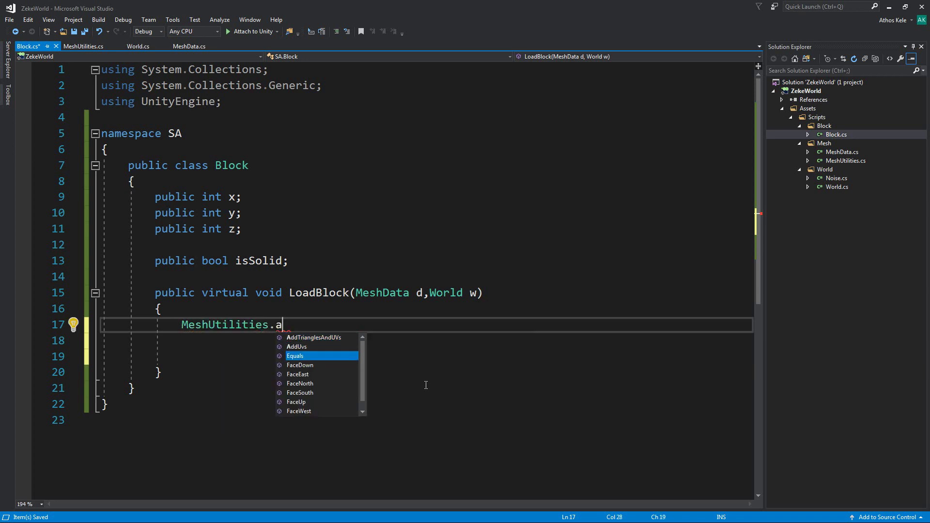
{"action": "key", "text": "Down"}
{"action": "key", "text": "Down"}
{"action": "key", "text": "Down"}
{"action": "key", "text": "Down"}
{"action": "key", "text": "Tab"}
{"action": "type", "text": "()"}
{"action": "key", "text": "Left"}
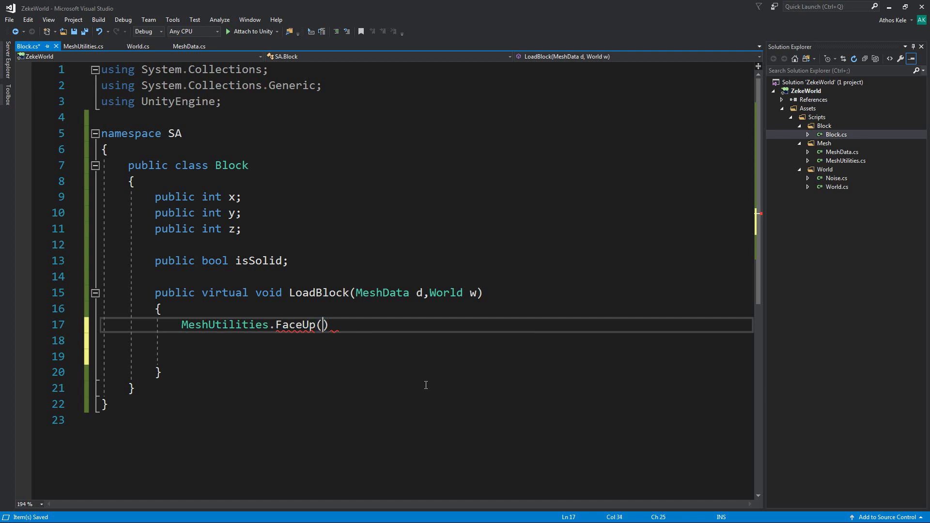
{"action": "type", "text": "d"}
{"action": "key", "text": "Right"}
{"action": "type", "text": ";"}
{"action": "left_click", "coordinate": [426, 385]}
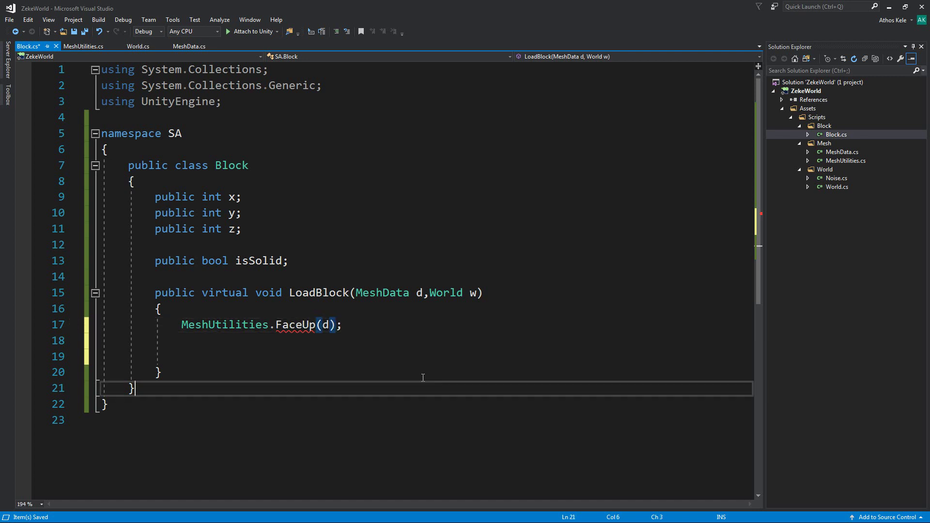
{"action": "mouse_move", "coordinate": [290, 324]}
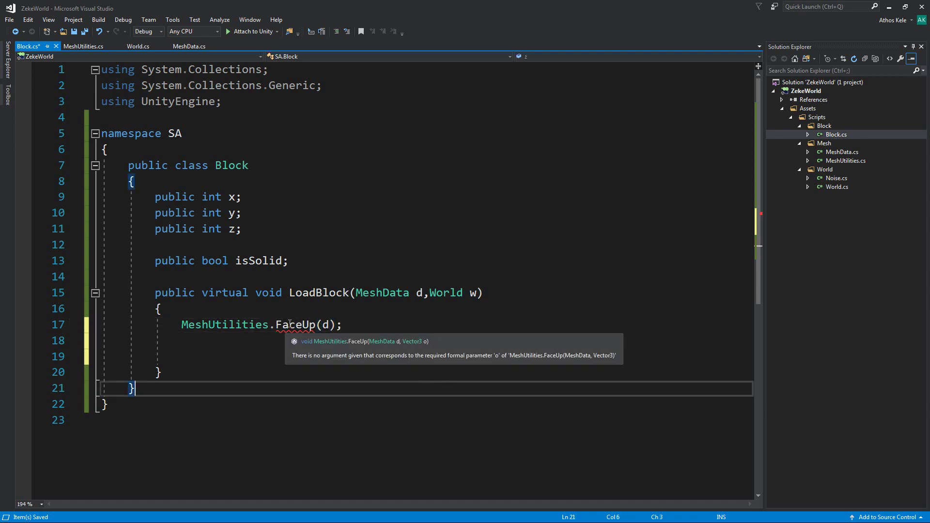
{"action": "left_click", "coordinate": [332, 324]}
Add a Vector3 o parameter to LoadBlock, pass o to FaceUp, and save
{"action": "left_click", "coordinate": [475, 292]}
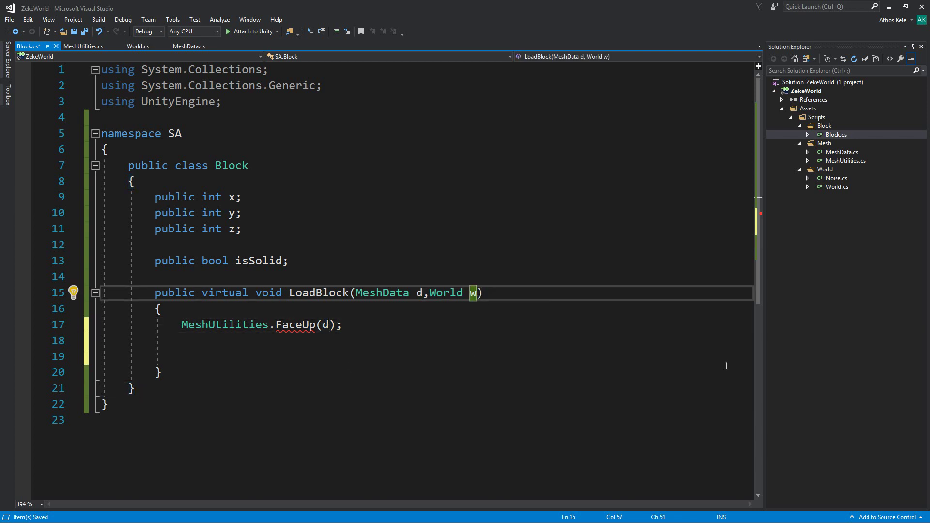
{"action": "type", "text": ", "}
{"action": "type", "text": "vect"}
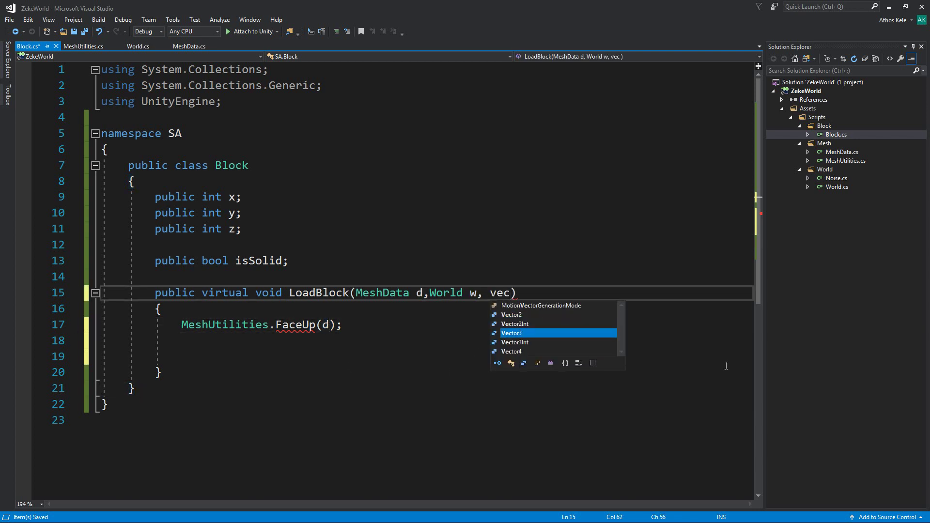
{"action": "type", "text": " o"}
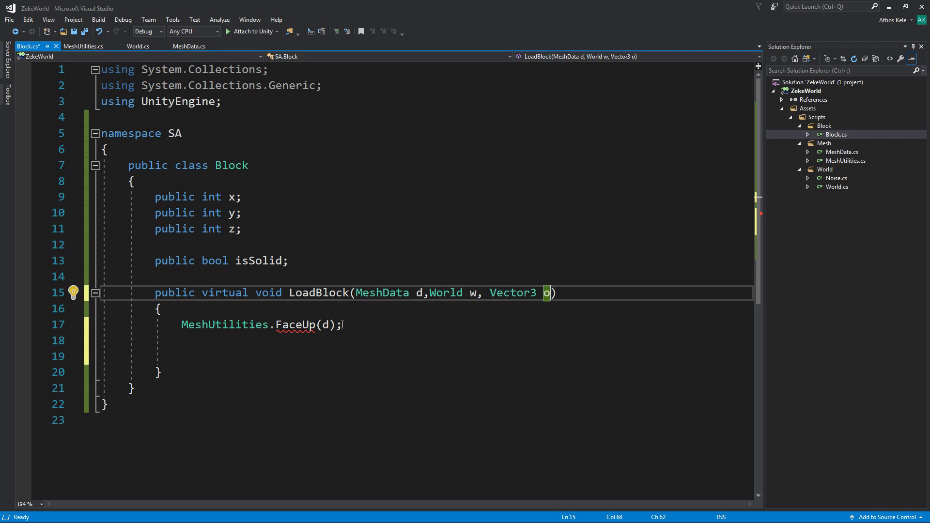
{"action": "left_click", "coordinate": [376, 324]}
{"action": "key", "text": "Left"}
{"action": "key", "text": "Left"}
{"action": "type", "text": ","}
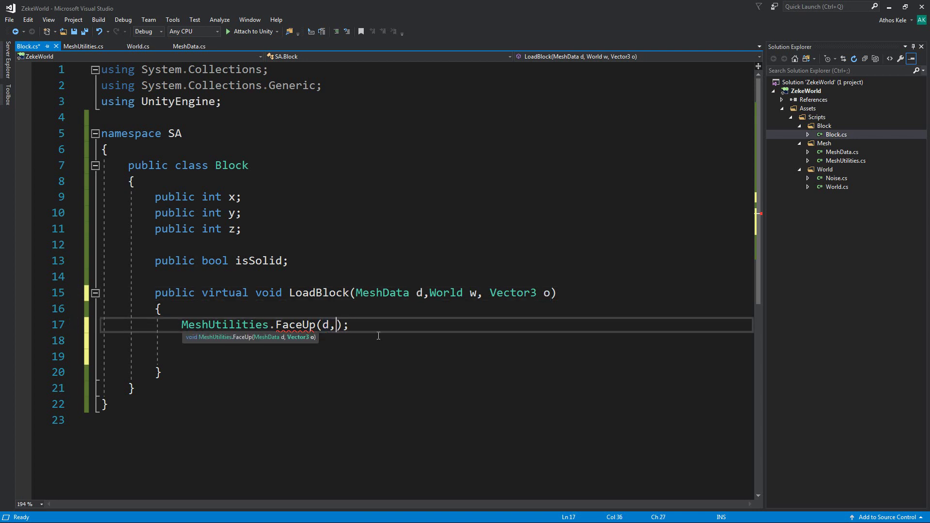
{"action": "type", "text": "o"}
{"action": "key", "text": "End"}
{"action": "key", "text": "ctrl+s"}
{"action": "scroll", "coordinate": [378, 336], "scroll_direction": "up", "scroll_amount": 1, "text": "ctrl"}
{"action": "key", "text": "Up"}
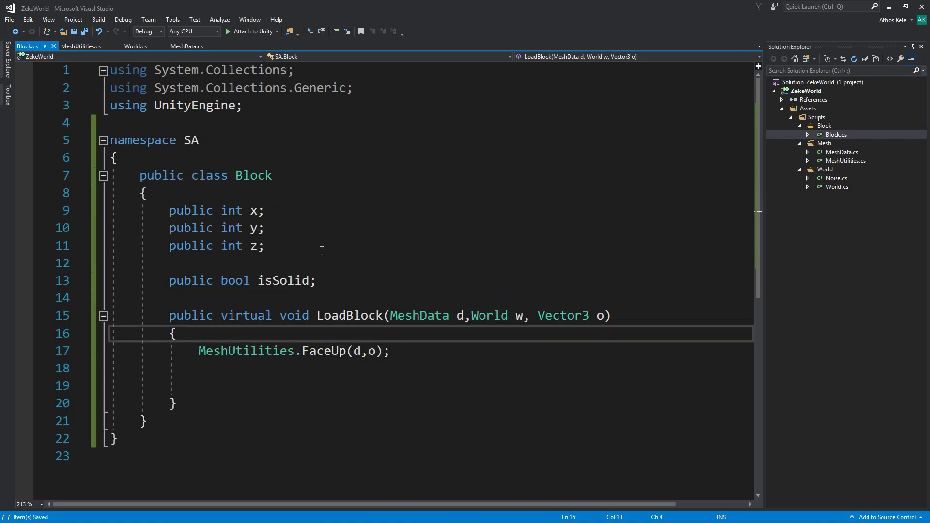
In World.cs, add an o argument to the LoadBlock call and save
{"action": "left_click", "coordinate": [138, 46]}
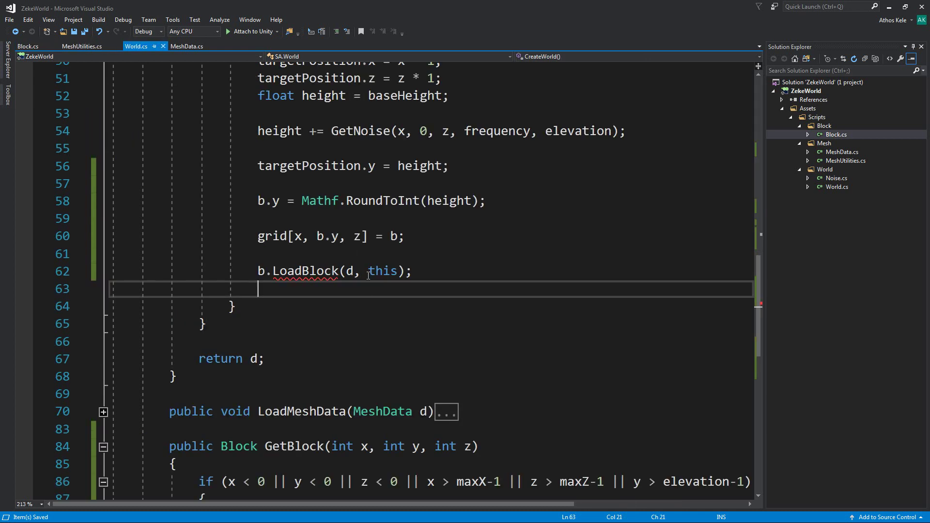
{"action": "key", "text": "Up"}
{"action": "key", "text": "End"}
{"action": "type", "text": ","}
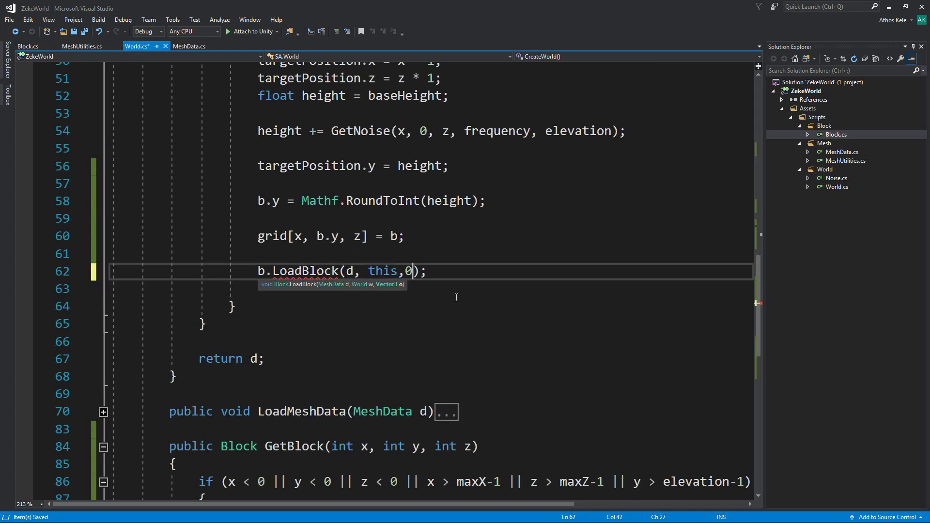
{"action": "type", "text": "o"}
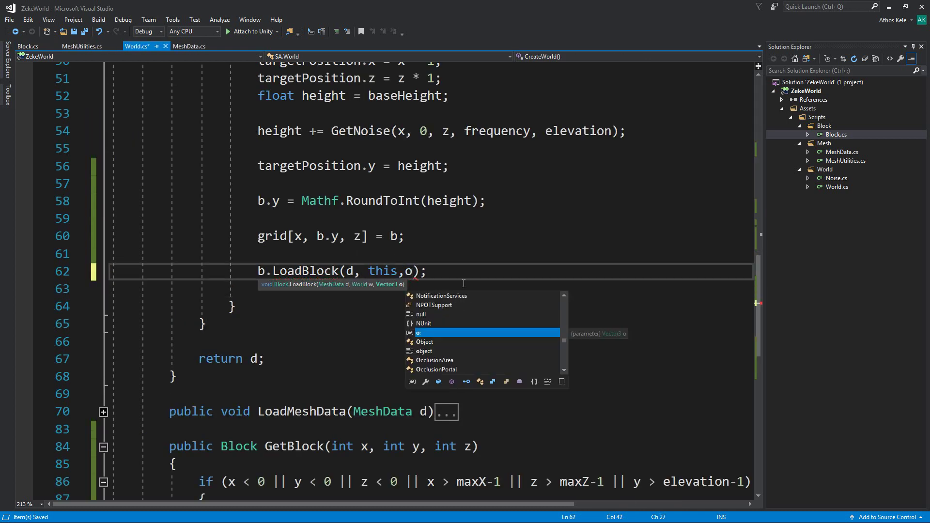
{"action": "key", "text": "End"}
{"action": "key", "text": "ctrl+s"}
{"action": "scroll", "coordinate": [396, 234], "scroll_direction": "up", "scroll_amount": 2}
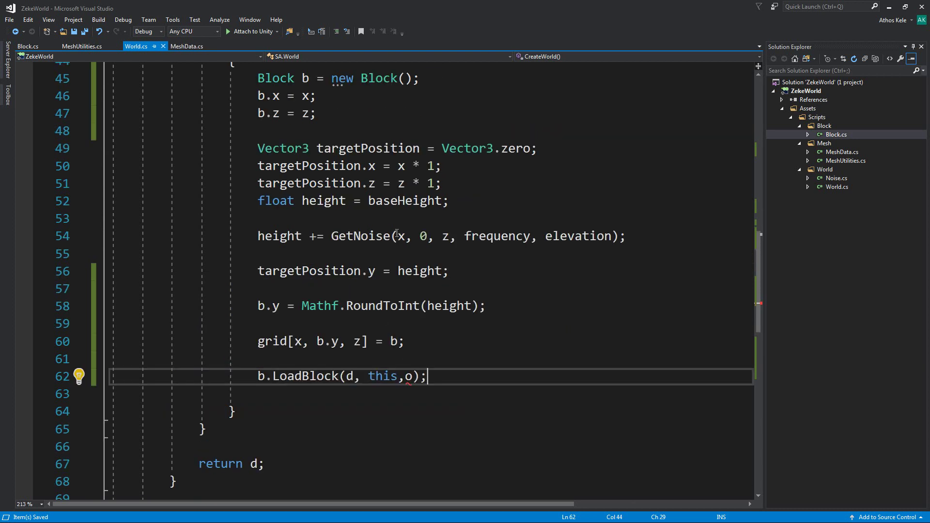
Replace that o argument with a copied targetPosition and save World.cs again
{"action": "double_click", "coordinate": [304, 271]}
{"action": "key", "text": "ctrl+c"}
{"action": "double_click", "coordinate": [409, 376]}
{"action": "key", "text": "ctrl+v"}
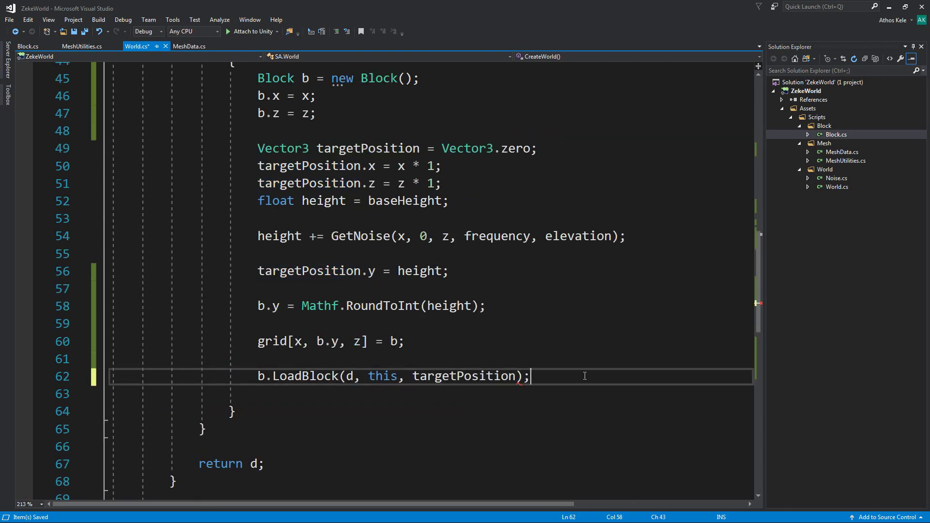
{"action": "key", "text": "ctrl+s"}
{"action": "key", "text": "Down"}
{"action": "key", "text": "Down"}
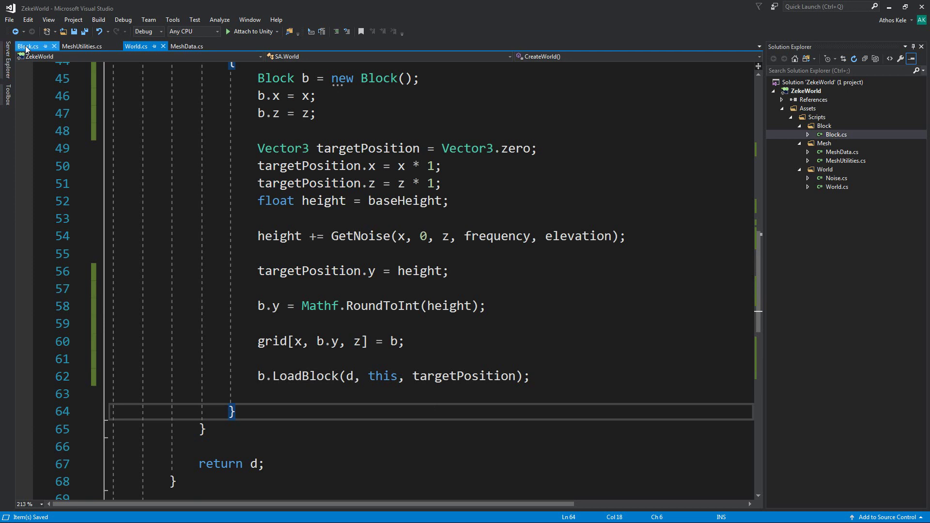
{"action": "left_click", "coordinate": [27, 47]}
Below FaceUp, add Block n = w.GetBlock(x, y, z+1); to fetch the north neighbour
{"action": "left_click", "coordinate": [411, 367]}
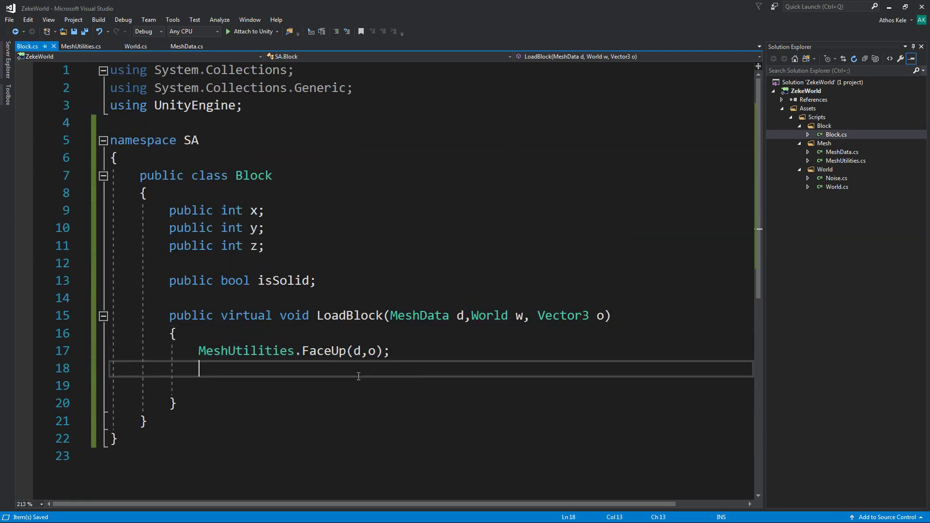
{"action": "key", "text": "Return"}
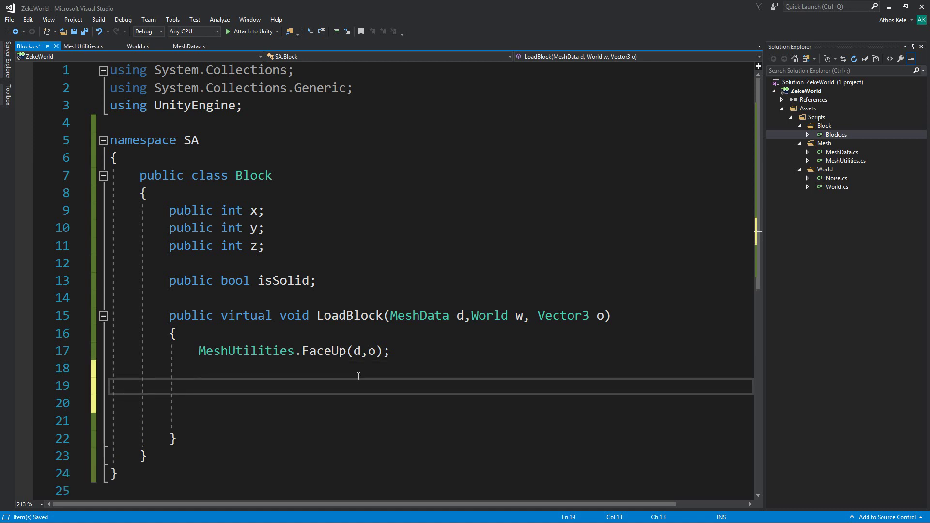
{"action": "type", "text": "N"}
{"action": "type", "text": "oo"}
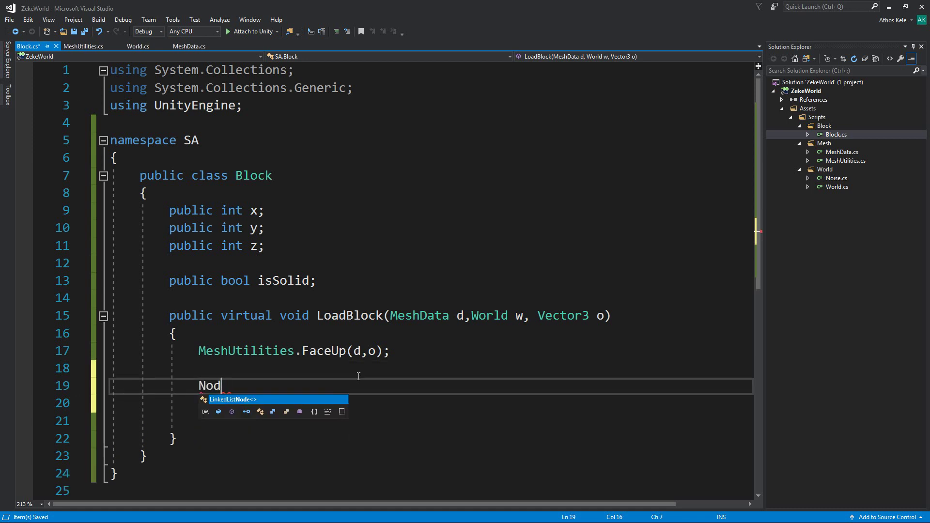
{"action": "key", "text": "BackSpace"}
{"action": "key", "text": "BackSpace"}
{"action": "key", "text": "BackSpace"}
{"action": "type", "text": "Node"}
{"action": "key", "text": "BackSpace"}
{"action": "key", "text": "BackSpace"}
{"action": "key", "text": "BackSpace"}
{"action": "type", "text": "Bl"}
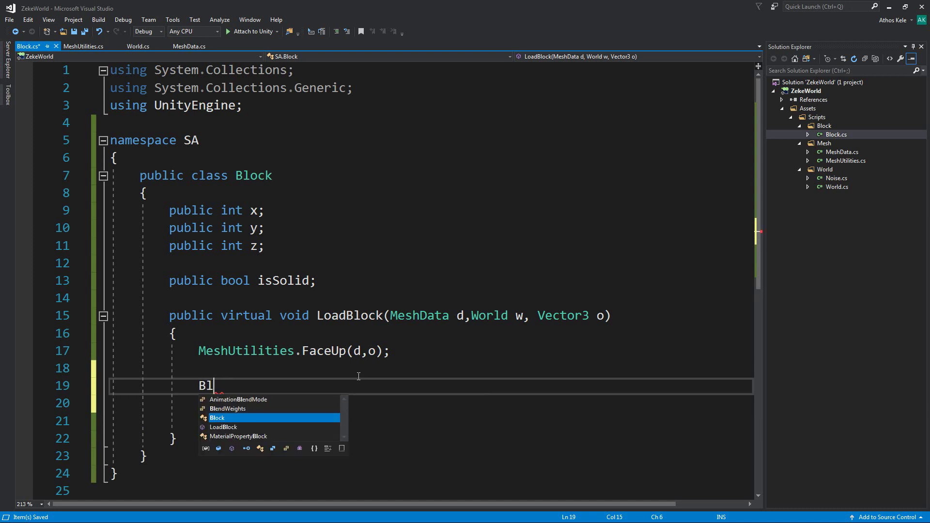
{"action": "type", "text": "oc"}
{"action": "key", "text": "Tab"}
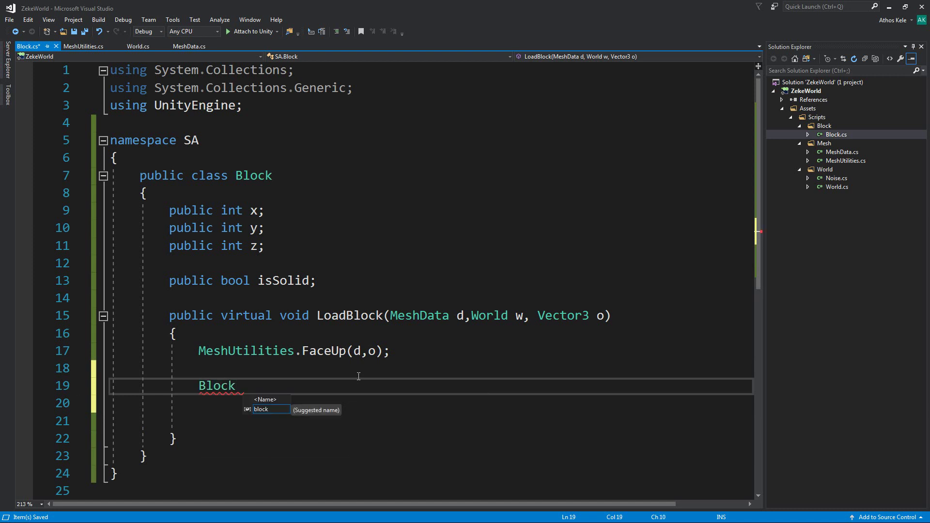
{"action": "type", "text": "n = "}
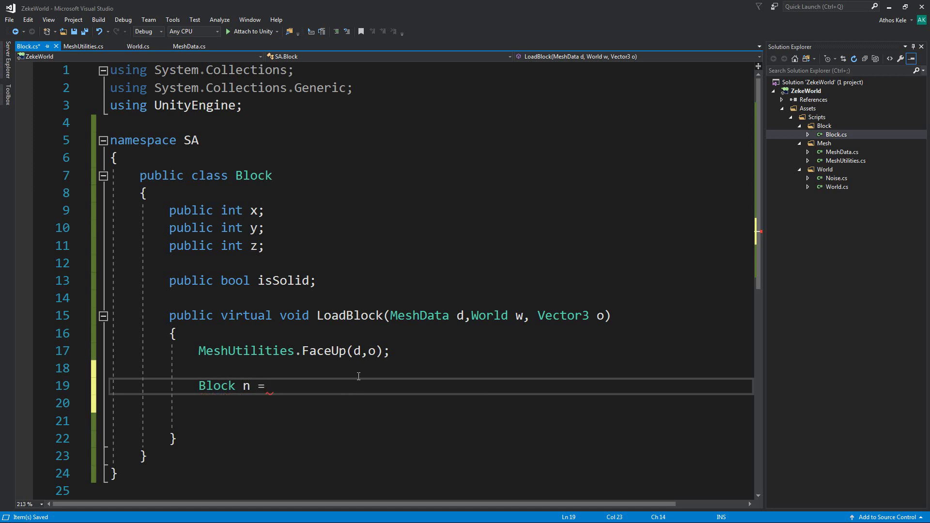
{"action": "type", "text": "w.get"}
{"action": "key", "text": "Tab"}
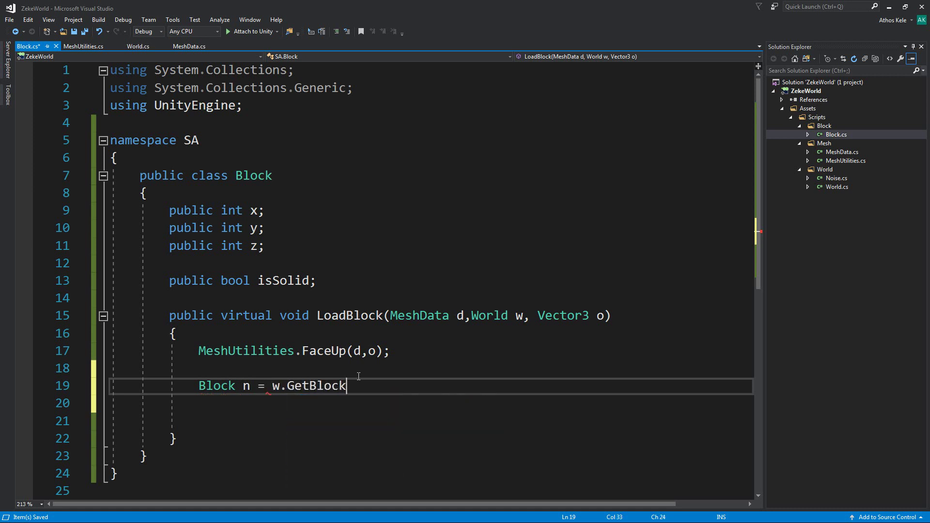
{"action": "type", "text": "("}
{"action": "type", "text": "x"}
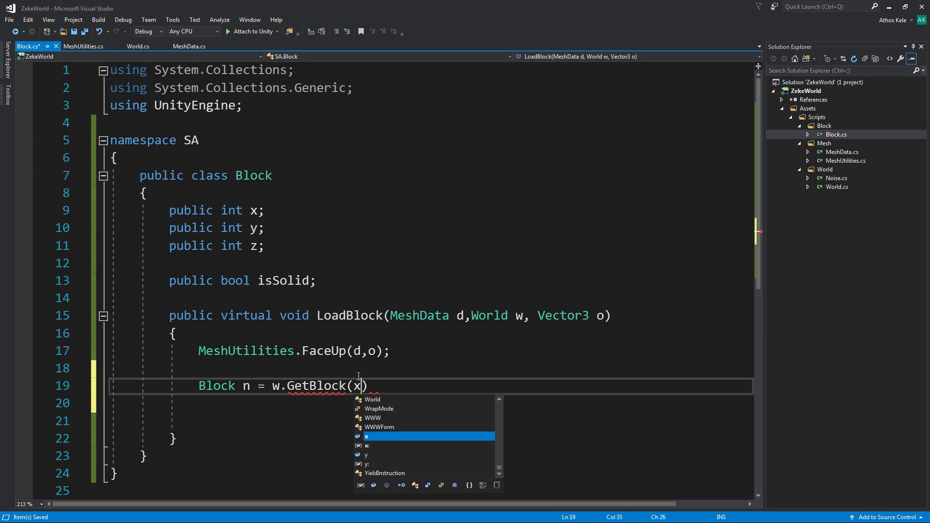
{"action": "type", "text": "+w"}
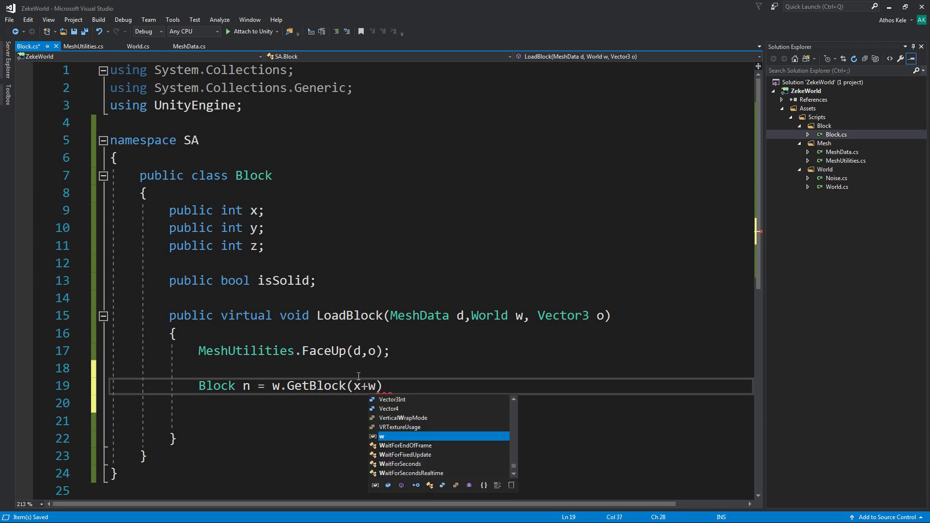
{"action": "key", "text": "BackSpace"}
{"action": "key", "text": "Escape"}
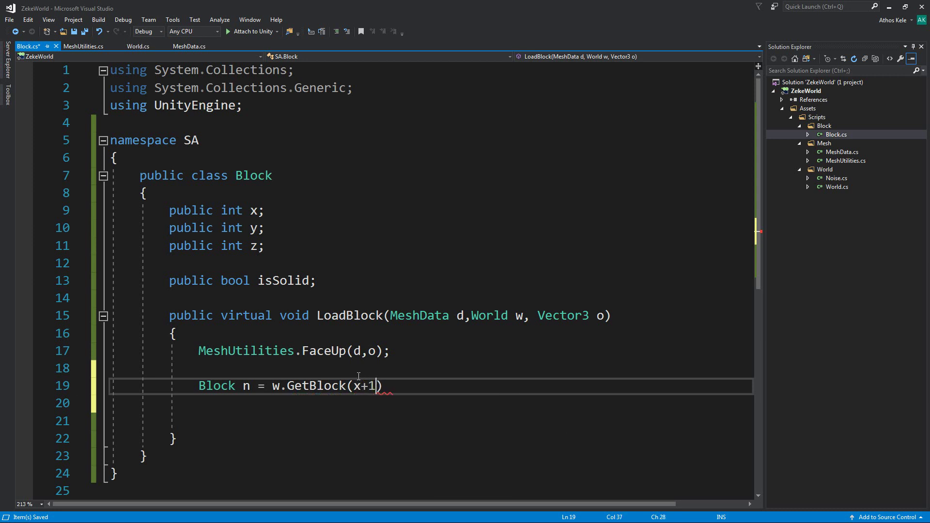
{"action": "key", "text": "BackSpace"}
{"action": "type", "text": ","}
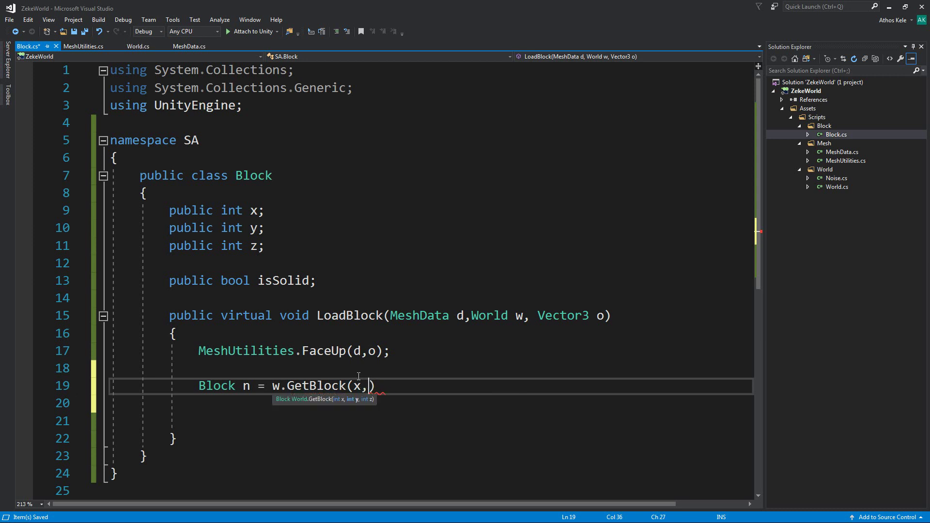
{"action": "type", "text": "y,z"}
{"action": "type", "text": "+0"}
{"action": "key", "text": "BackSpace"}
{"action": "type", "text": "1);"}
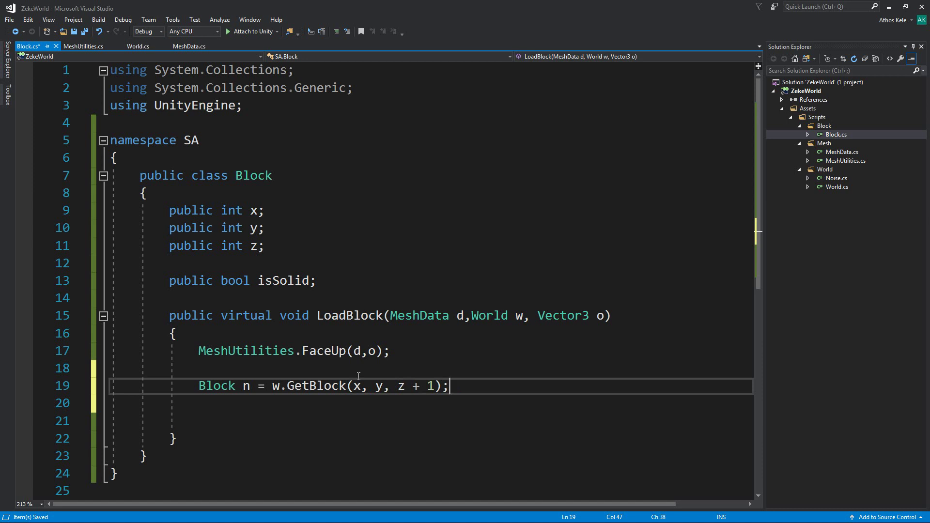
Add if (!n.isSolid) with a block calling MeshUtilities.FaceNorth(d, o)
{"action": "key", "text": "Return"}
{"action": "type", "text": "if(n."}
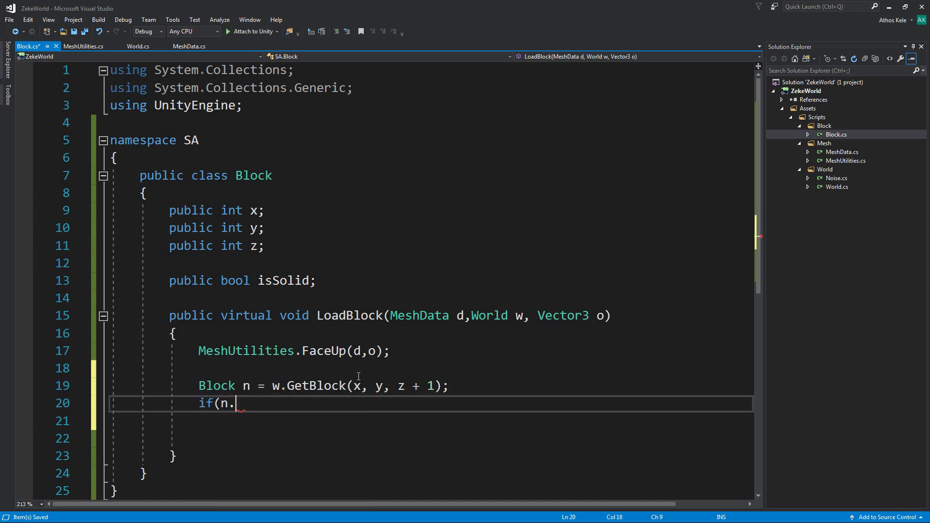
{"action": "type", "text": "isSolid)"}
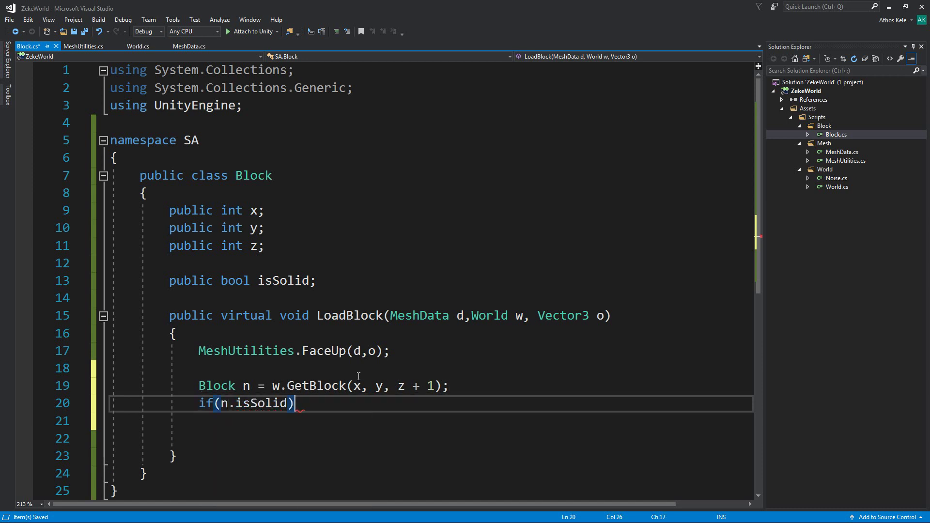
{"action": "key", "text": "Left"}
{"action": "key", "text": "Left"}
{"action": "key", "text": "Left"}
{"action": "type", "text": "!"}
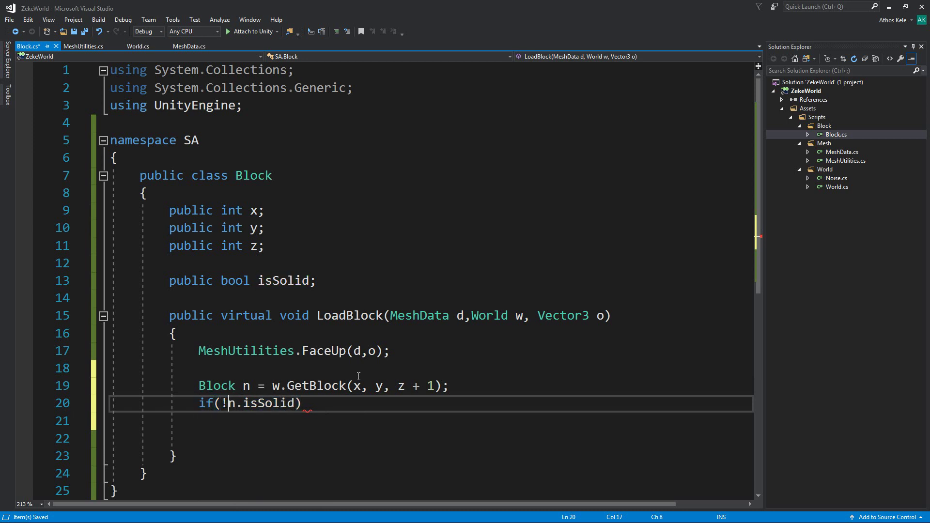
{"action": "key", "text": "Down"}
{"action": "type", "text": "{"}
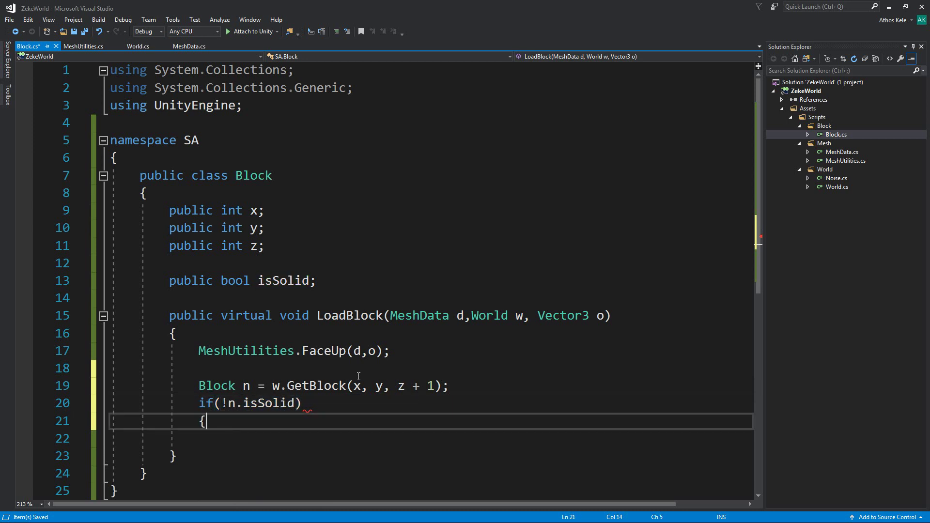
{"action": "key", "text": "Return"}
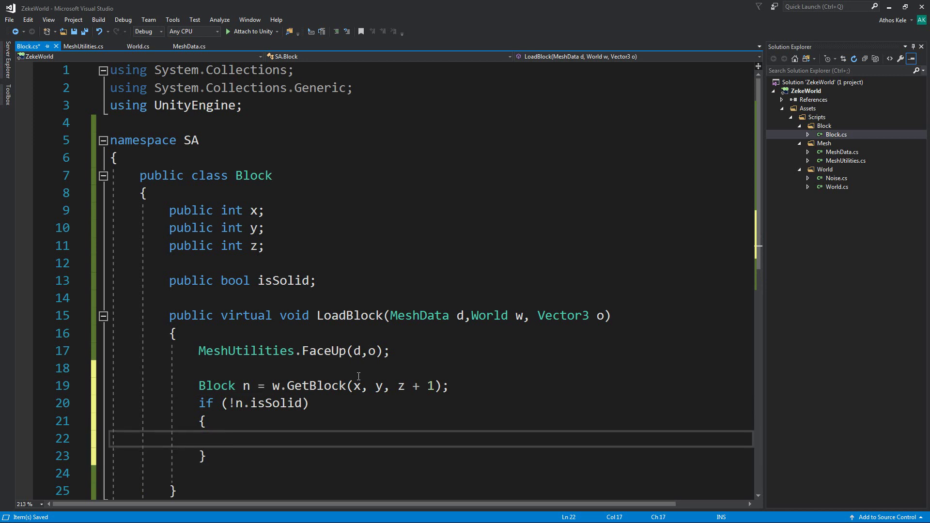
{"action": "key", "text": "ctrl+space"}
{"action": "type", "text": "Mesh"}
{"action": "key", "text": "Down"}
{"action": "key", "text": "Down"}
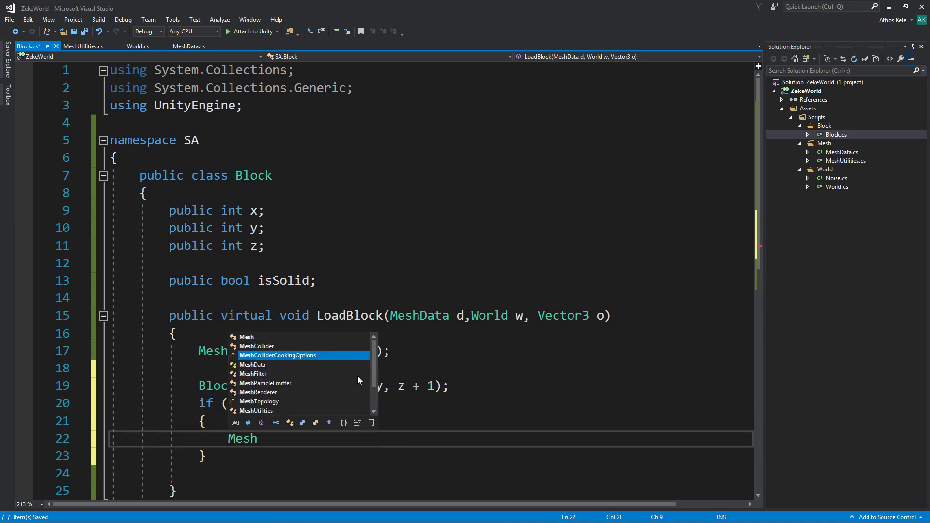
{"action": "key", "text": "Down"}
{"action": "key", "text": "Down"}
{"action": "key", "text": "Down"}
{"action": "key", "text": "Down"}
{"action": "key", "text": "Down"}
{"action": "key", "text": "Down"}
{"action": "type", "text": "."}
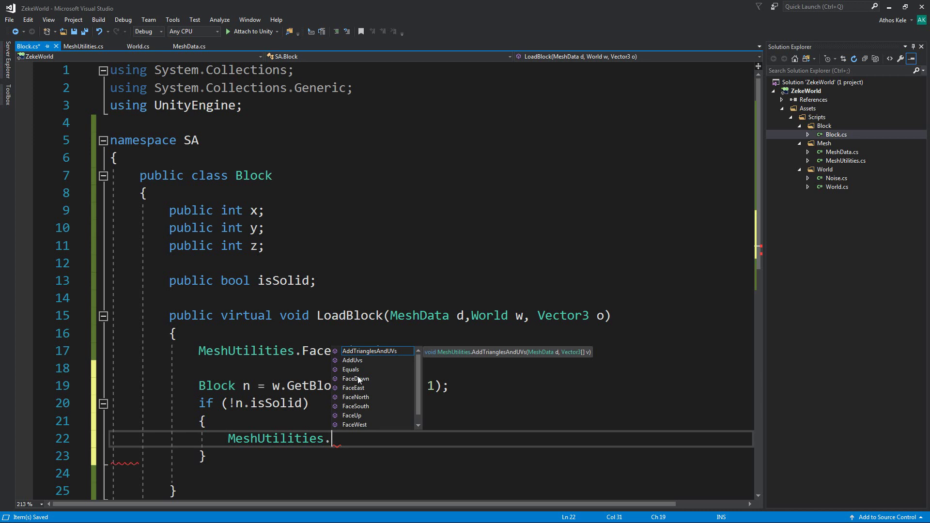
{"action": "key", "text": "Down"}
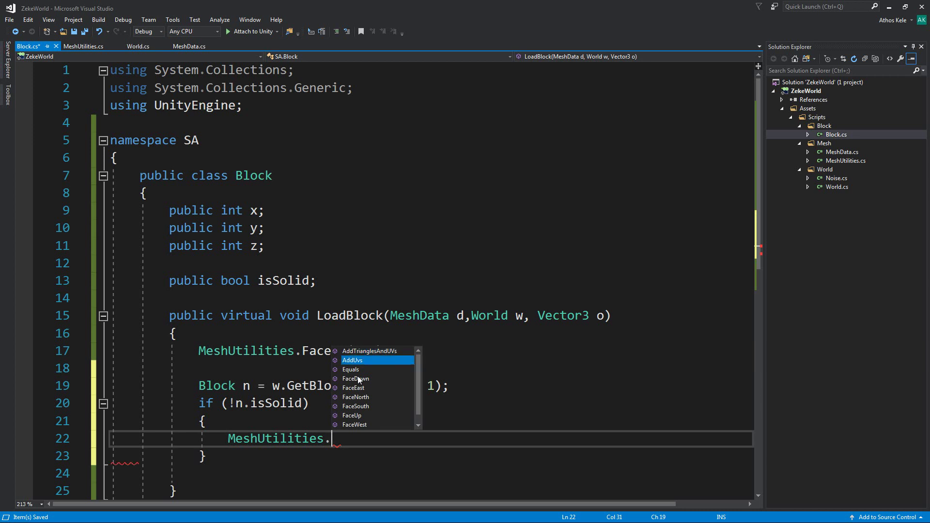
{"action": "key", "text": "Down"}
{"action": "type", "text": "fa"}
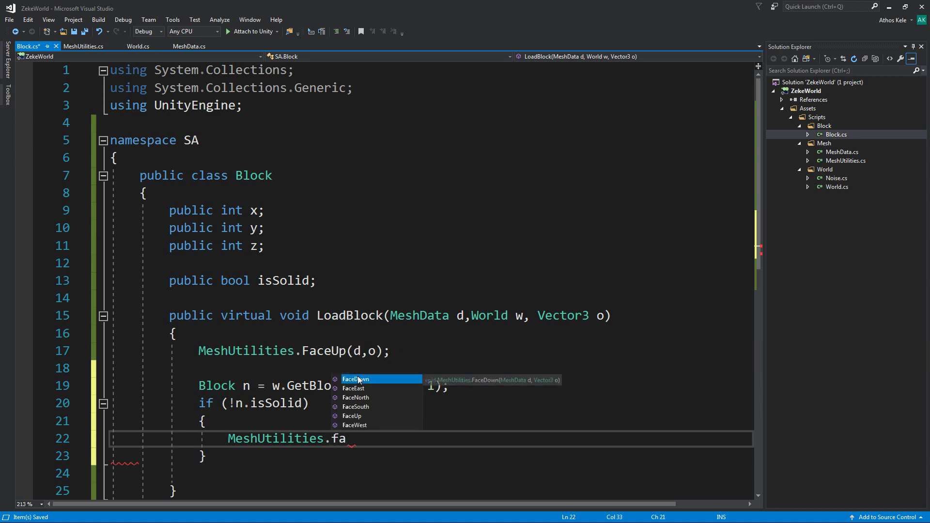
{"action": "key", "text": "Down"}
{"action": "key", "text": "Down"}
{"action": "key", "text": "Down"}
{"action": "key", "text": "Up"}
{"action": "key", "text": "Up"}
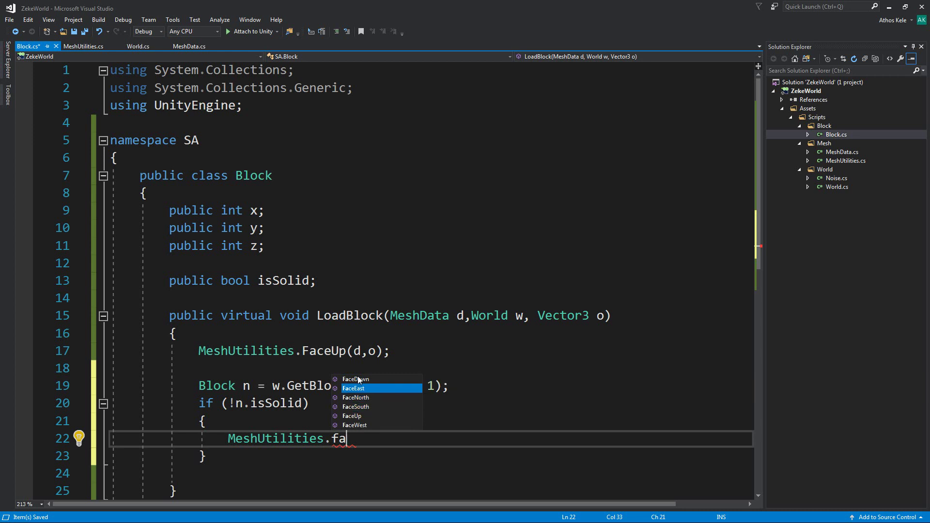
{"action": "key", "text": "Down"}
{"action": "key", "text": "Down"}
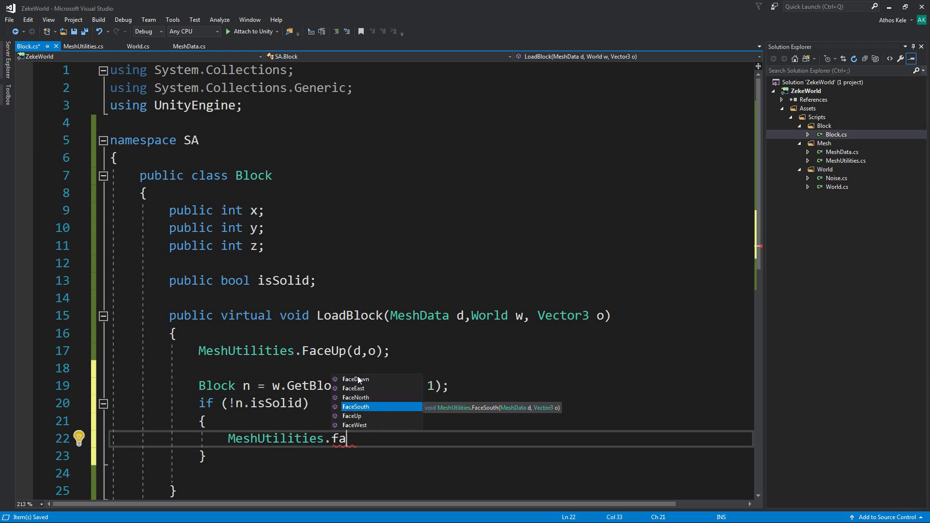
{"action": "key", "text": "Up"}
{"action": "key", "text": "Tab"}
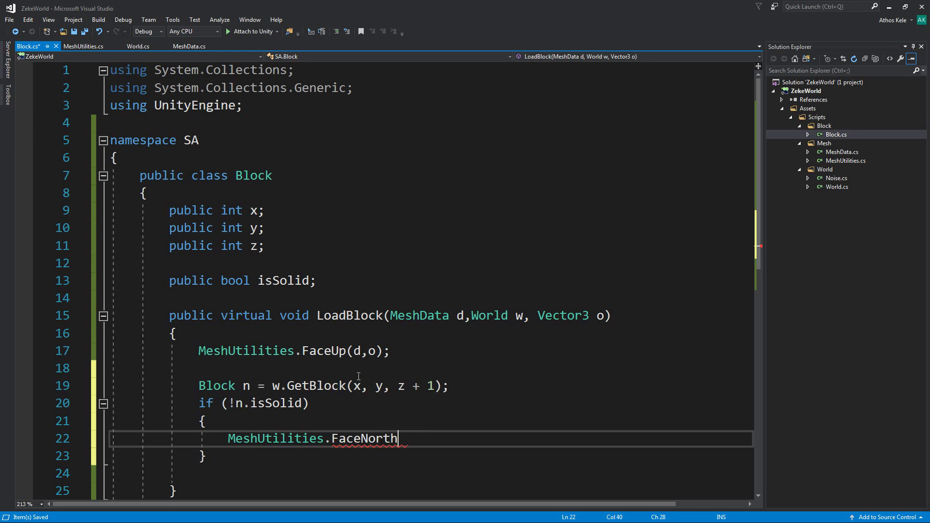
{"action": "type", "text": "()d,o"}
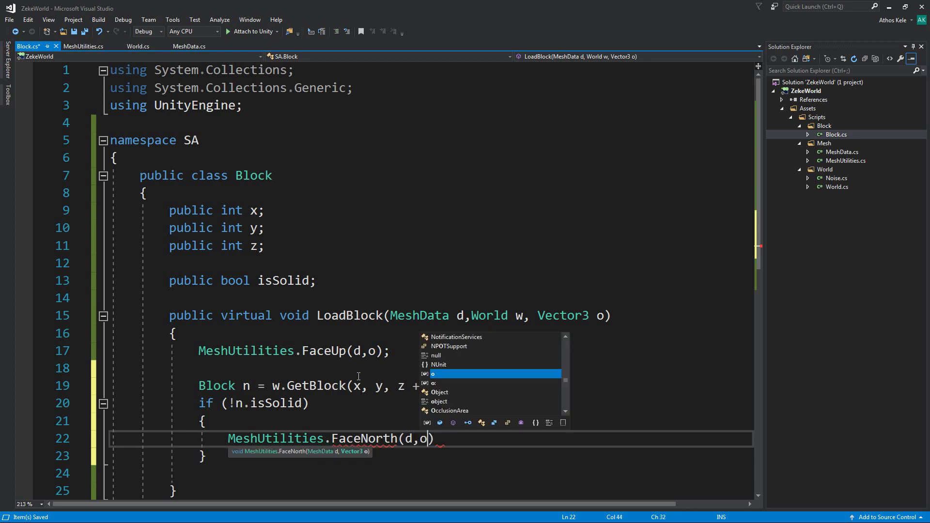
{"action": "type", "text": ");"}
Extend the condition to n == null || !n.isSolid and save Block.cs
{"action": "scroll", "coordinate": [359, 377], "scroll_direction": "down", "scroll_amount": 2}
{"action": "left_click", "coordinate": [415, 369]}
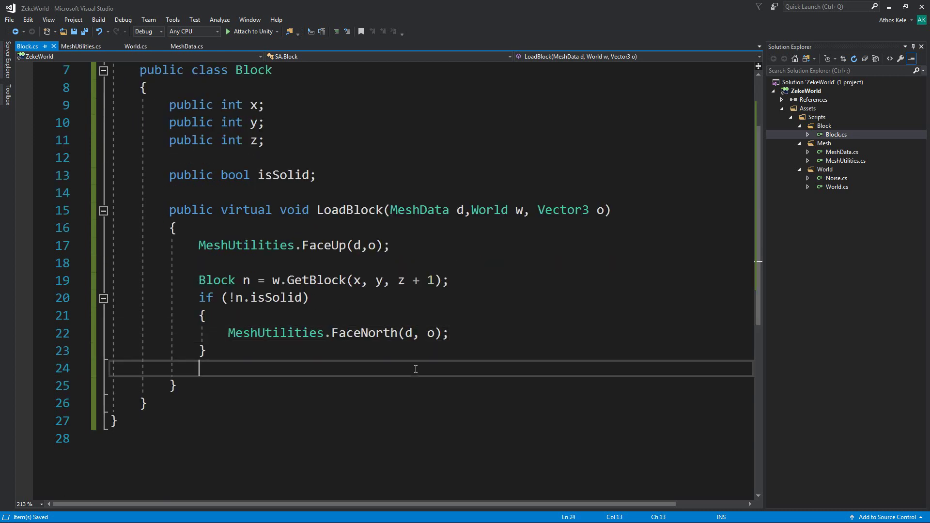
{"action": "double_click", "coordinate": [303, 305]}
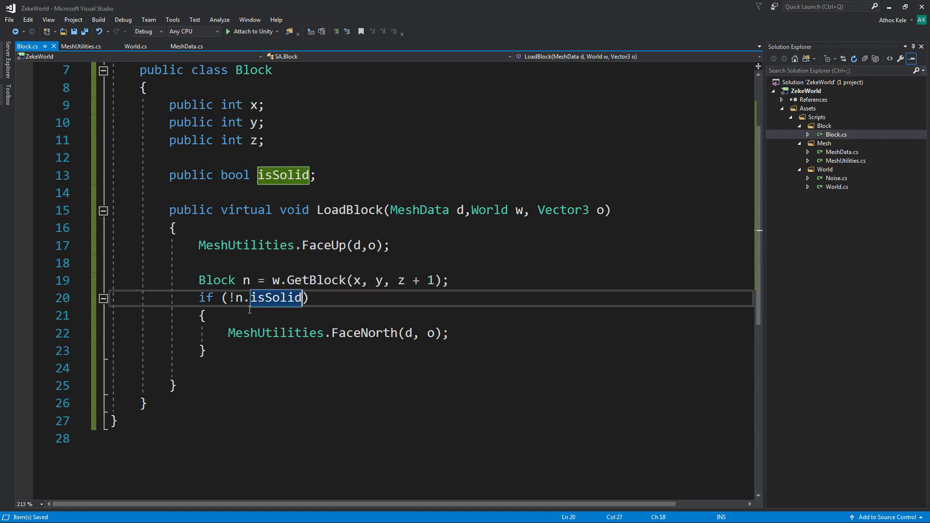
{"action": "left_click", "coordinate": [230, 299]}
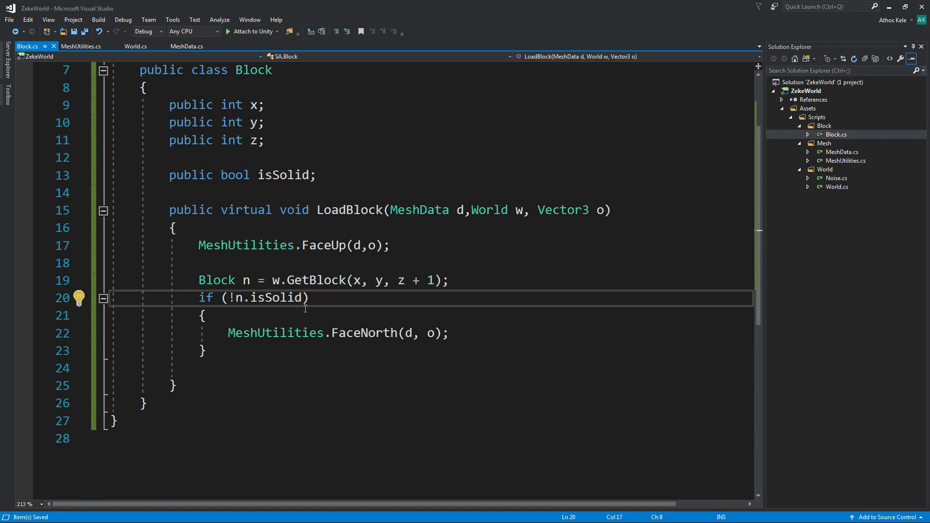
{"action": "type", "text": "n == "}
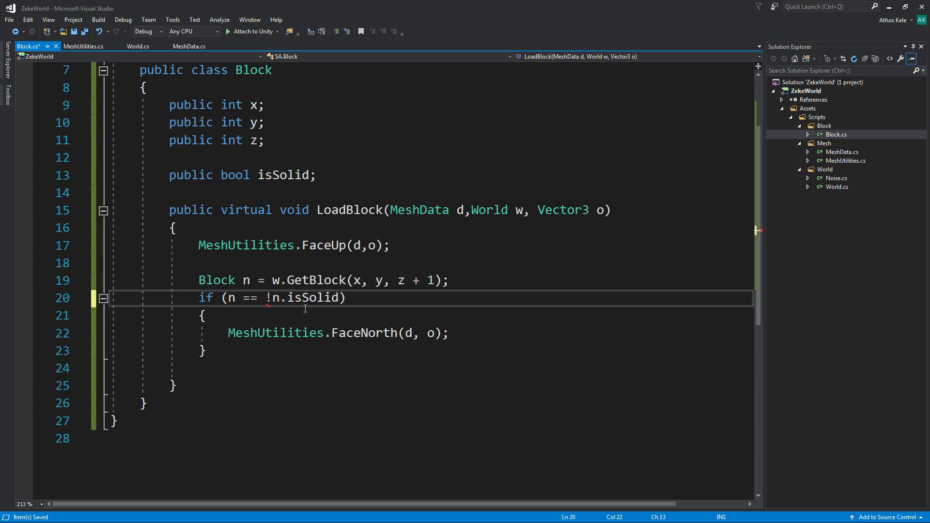
{"action": "type", "text": "null ZZ"}
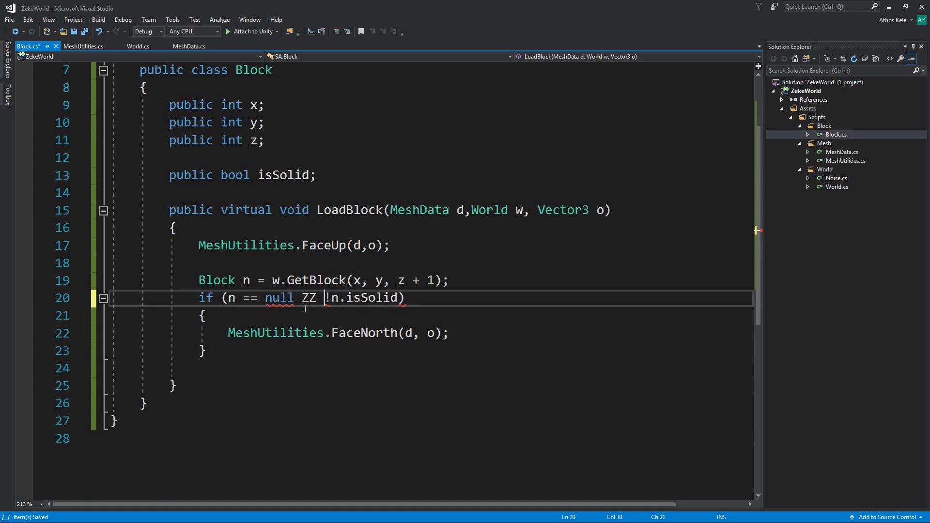
{"action": "key", "text": "BackSpace"}
{"action": "key", "text": "BackSpace"}
{"action": "key", "text": "BackSpace"}
{"action": "type", "text": "||"}
{"action": "key", "text": "Down"}
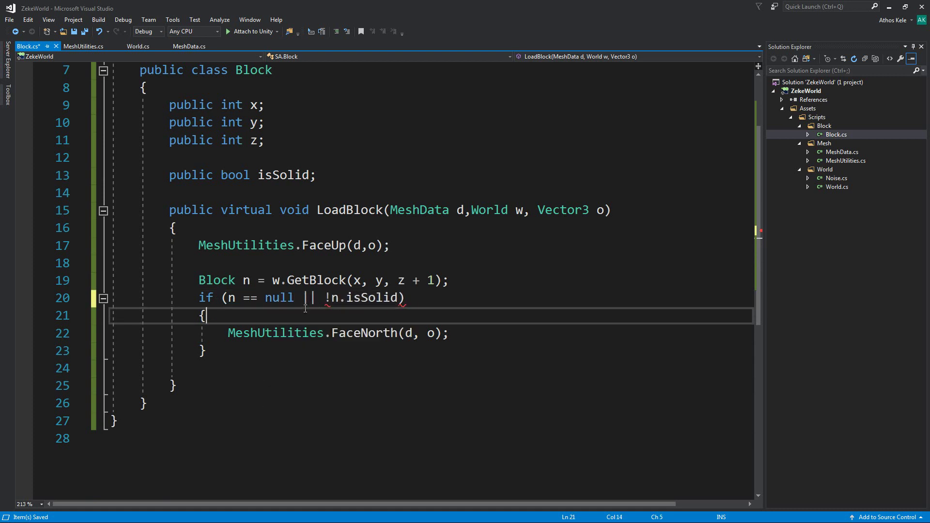
{"action": "key", "text": "Up"}
{"action": "key", "text": "Up"}
{"action": "key", "text": "Down"}
{"action": "key", "text": "Down"}
{"action": "key", "text": "Down"}
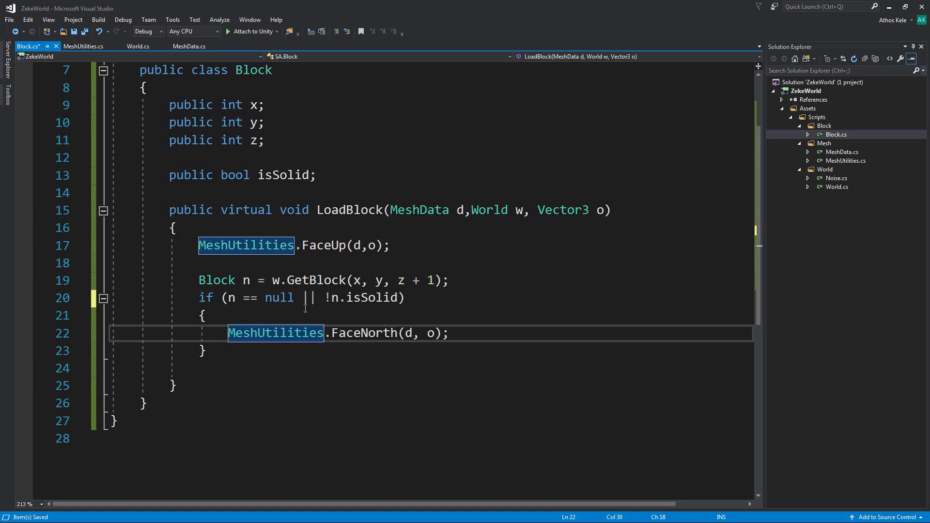
{"action": "key", "text": "ctrl+s"}
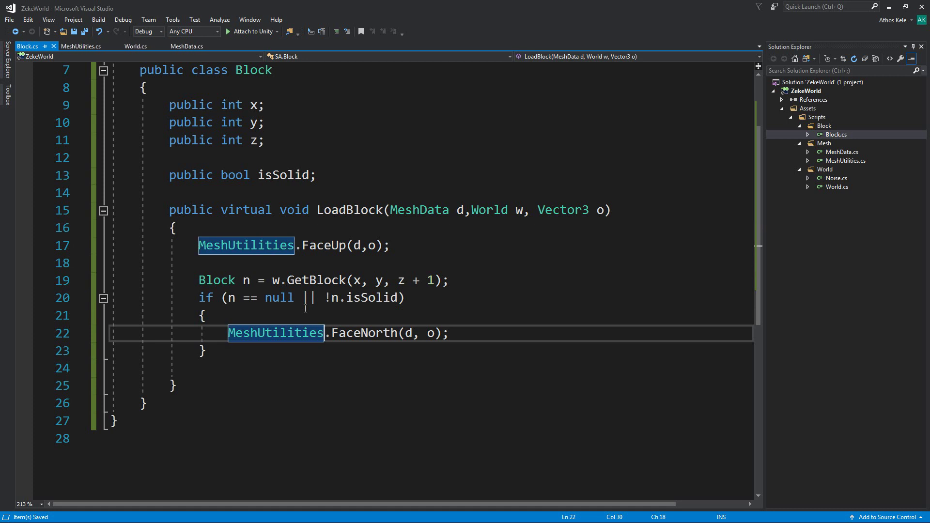
Review the null check and the z+1 GetBlock coordinate arguments
{"action": "left_click", "coordinate": [317, 298]}
{"action": "left_click", "coordinate": [341, 298]}
{"action": "left_click", "coordinate": [348, 281]}
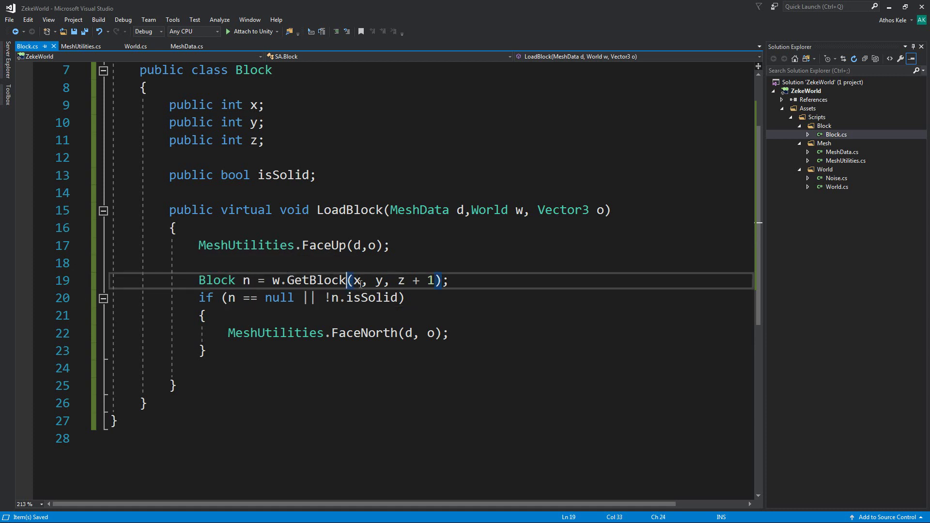
{"action": "key", "text": "End"}
{"action": "key", "text": "Left"}
{"action": "key", "text": "Left"}
{"action": "key", "text": "Left"}
{"action": "left_click", "coordinate": [356, 281]}
{"action": "left_click", "coordinate": [443, 381]}
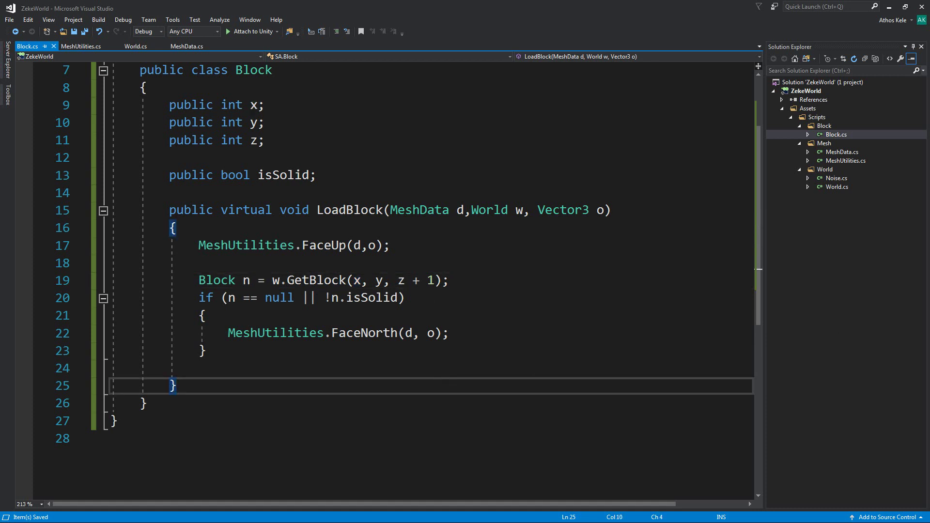
Paste the south, west and east neighbour checks and review the south one's z-1 lookup
{"action": "key", "text": "ctrl+v"}
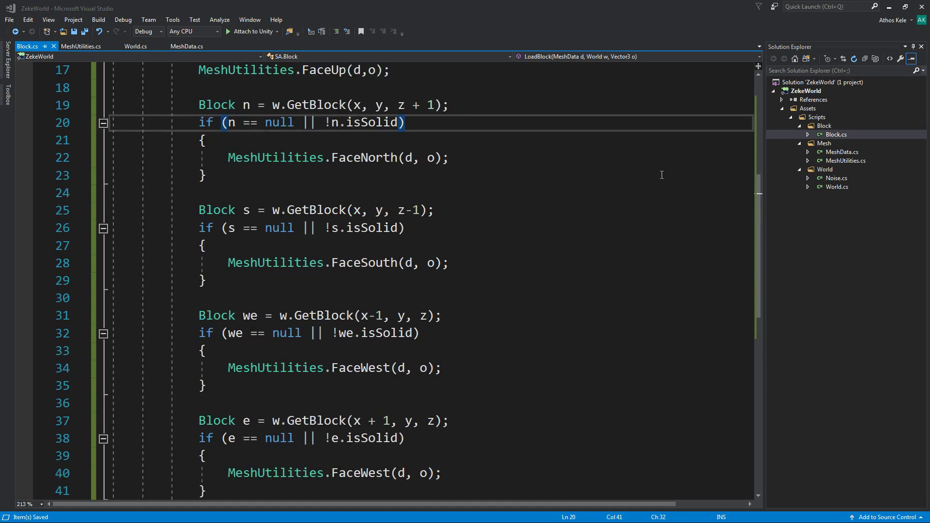
{"action": "left_click", "coordinate": [570, 173]}
{"action": "scroll", "coordinate": [528, 209], "scroll_direction": "up", "scroll_amount": 2}
{"action": "scroll", "coordinate": [528, 210], "scroll_direction": "down", "scroll_amount": 1}
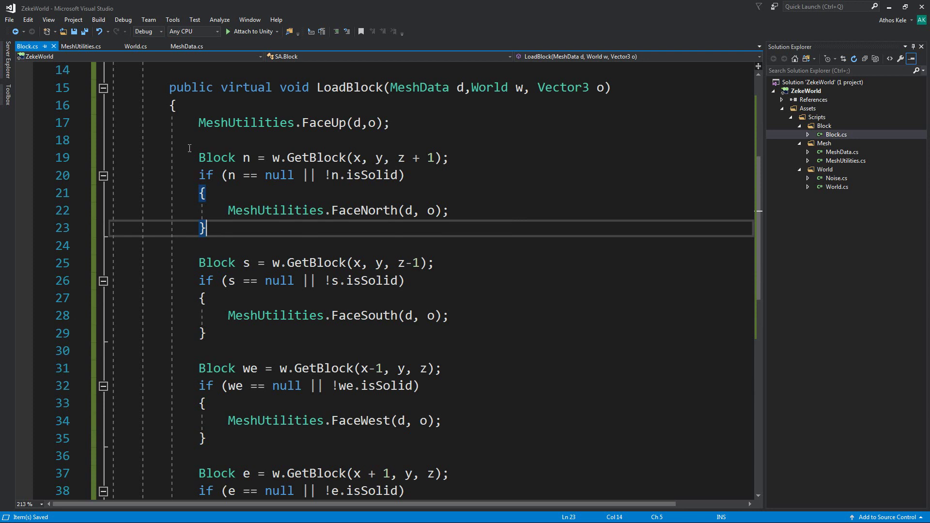
{"action": "left_click_drag", "start_coordinate": [198, 158], "coordinate": [446, 226]}
{"action": "scroll", "coordinate": [446, 226], "scroll_direction": "down", "scroll_amount": 1}
{"action": "left_click", "coordinate": [402, 228]}
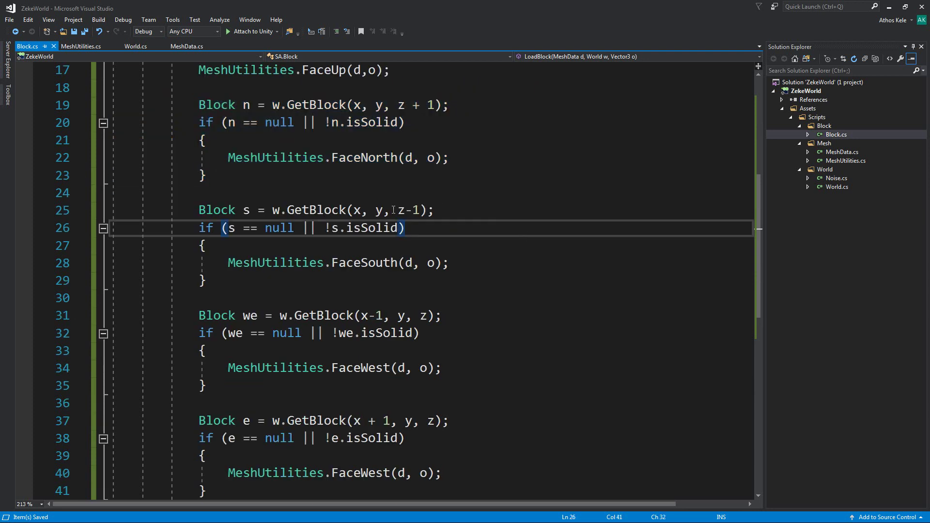
{"action": "left_click_drag", "start_coordinate": [170, 210], "coordinate": [443, 287]}
{"action": "left_click", "coordinate": [450, 263]}
{"action": "left_click_drag", "start_coordinate": [398, 210], "coordinate": [421, 210]}
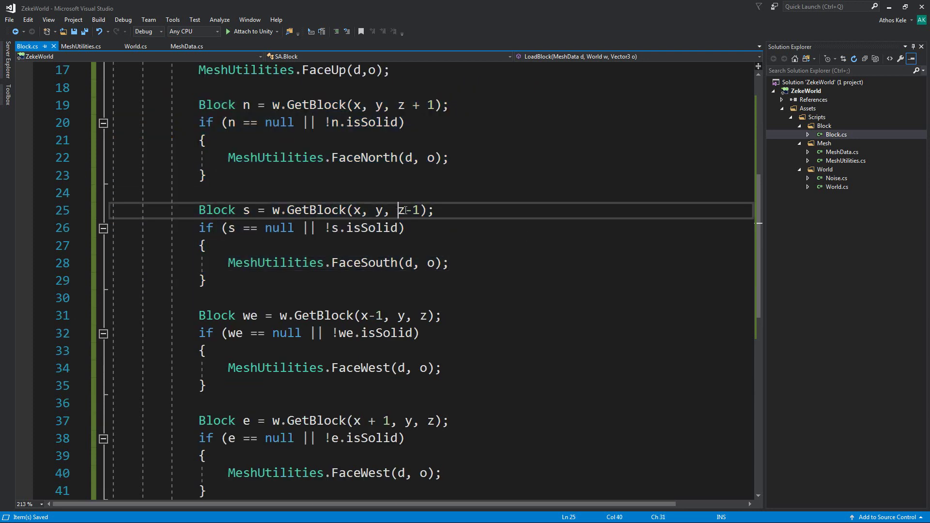
{"action": "left_click", "coordinate": [400, 249]}
{"action": "left_click", "coordinate": [335, 229]}
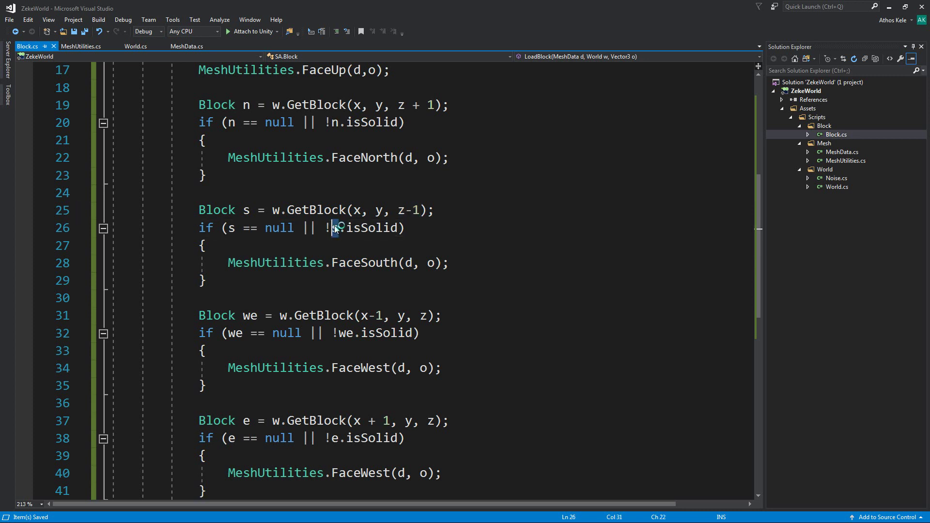
{"action": "left_click", "coordinate": [233, 228], "text": "ctrl"}
{"action": "left_click", "coordinate": [231, 228]}
Inspect the west and east checks, their variables and the world parameter w
{"action": "scroll", "coordinate": [324, 232], "scroll_direction": "down", "scroll_amount": 3}
{"action": "left_click", "coordinate": [211, 141]}
{"action": "left_click_drag", "start_coordinate": [211, 140], "coordinate": [446, 315]}
{"action": "left_click", "coordinate": [421, 315]}
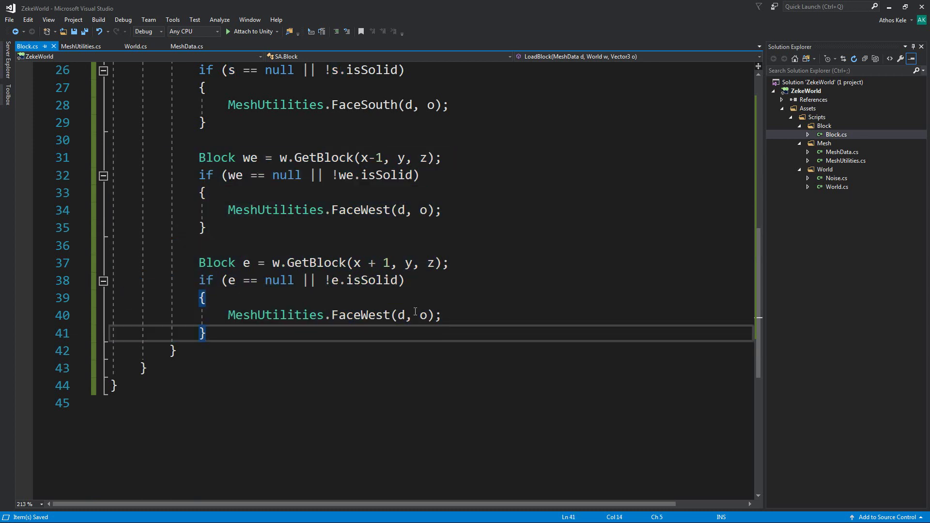
{"action": "left_click_drag", "start_coordinate": [116, 245], "coordinate": [323, 315]}
{"action": "left_click", "coordinate": [238, 158]}
{"action": "double_click", "coordinate": [249, 158]}
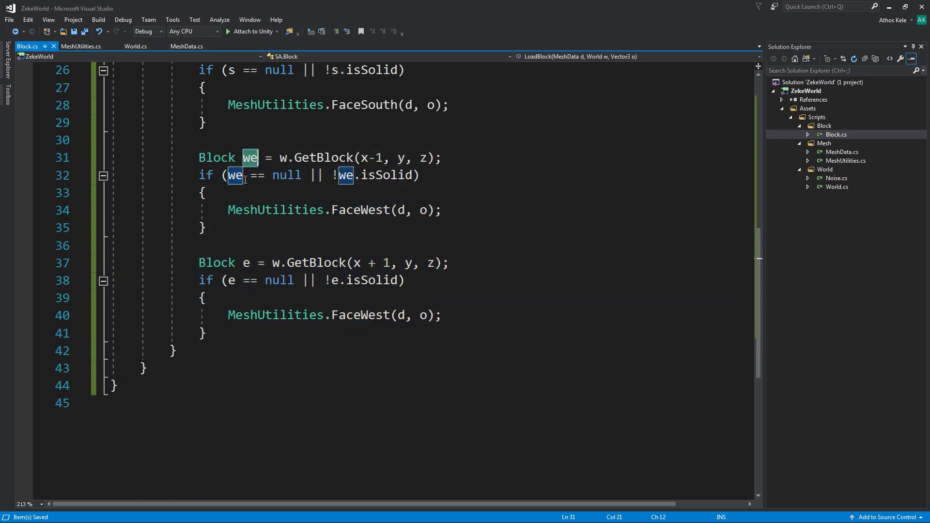
{"action": "scroll", "coordinate": [322, 333], "scroll_direction": "up", "scroll_amount": 4}
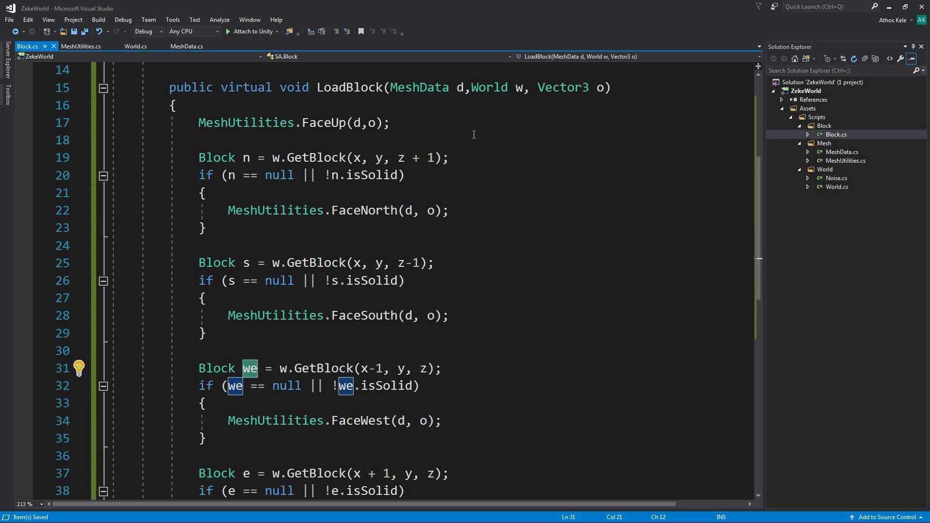
{"action": "left_click", "coordinate": [517, 87]}
{"action": "scroll", "coordinate": [461, 87], "scroll_direction": "down", "scroll_amount": 2}
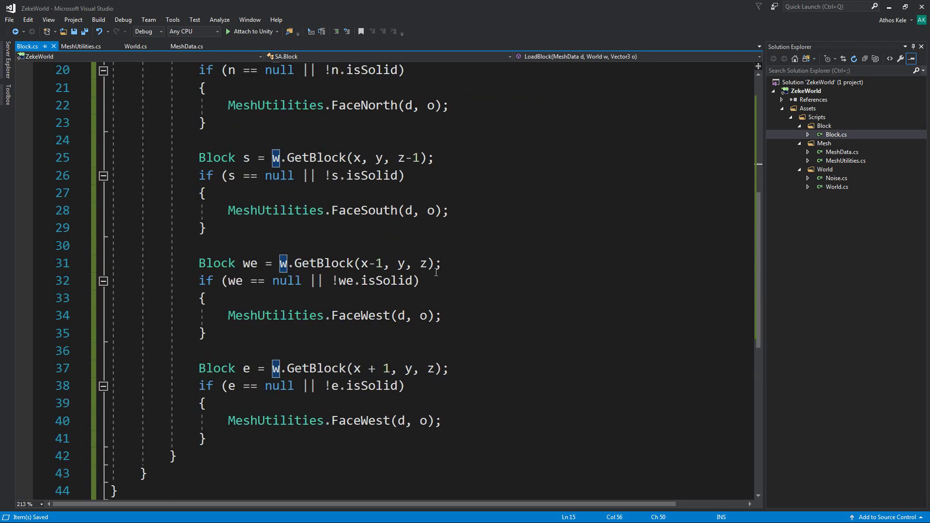
{"action": "scroll", "coordinate": [460, 87], "scroll_direction": "down", "scroll_amount": 2}
{"action": "left_click", "coordinate": [380, 333]}
{"action": "mouse_move", "coordinate": [198, 263]}
{"action": "left_mouse_down"}
{"action": "mouse_move", "coordinate": [297, 315]}
{"action": "mouse_move", "coordinate": [386, 341]}
{"action": "left_mouse_up"}
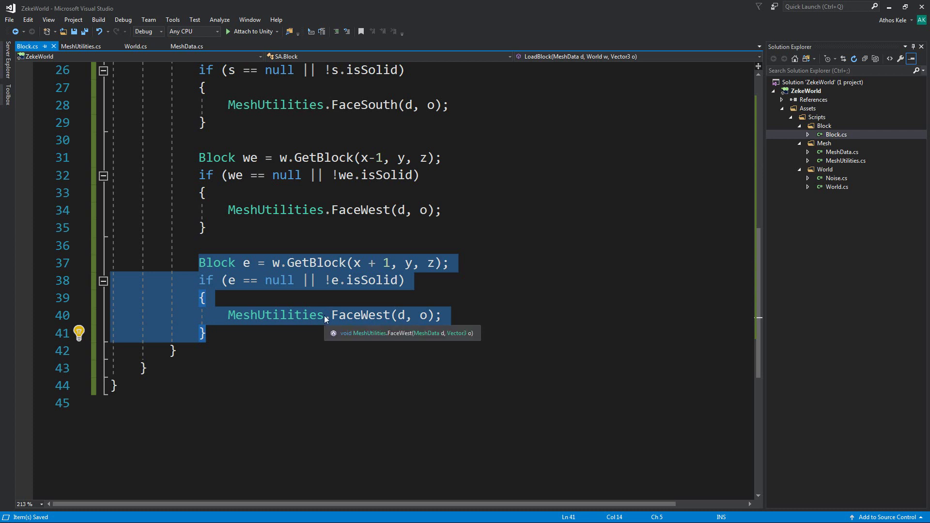
Change the east check's FaceWest call to FaceEast
{"action": "double_click", "coordinate": [358, 315]}
{"action": "type", "text": "Face"}
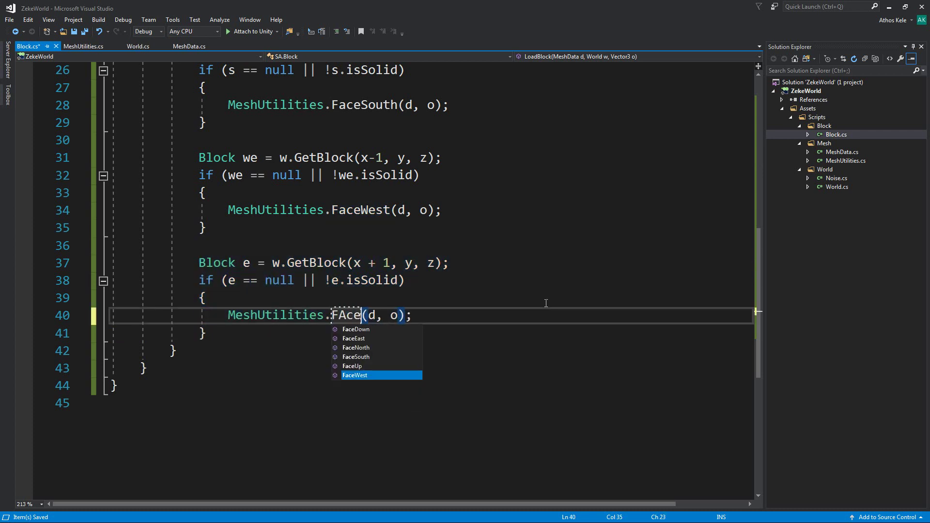
{"action": "key", "text": "Up"}
{"action": "key", "text": "Up"}
{"action": "key", "text": "Up"}
{"action": "key", "text": "Up"}
{"action": "key", "text": "Tab"}
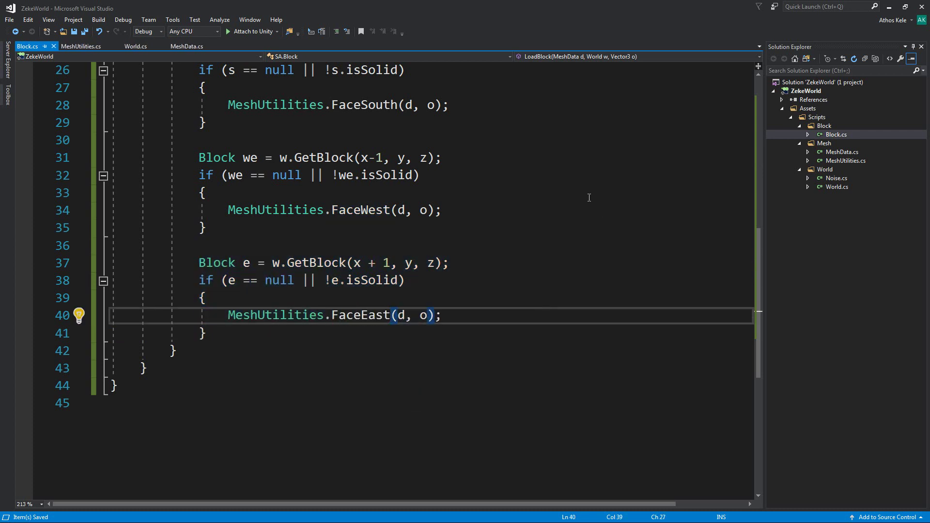
{"action": "left_click", "coordinate": [588, 194]}
{"action": "left_click", "coordinate": [545, 245]}
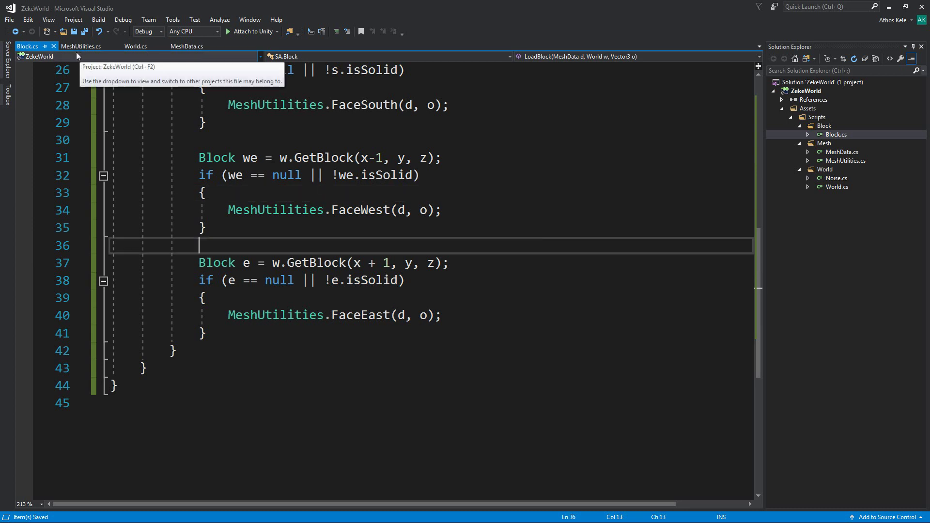
{"action": "left_click", "coordinate": [135, 46]}
Insert Debug.Log(b.y); on line 60 of World.cs, before the grid assignment, and save
{"action": "left_click", "coordinate": [202, 316]}
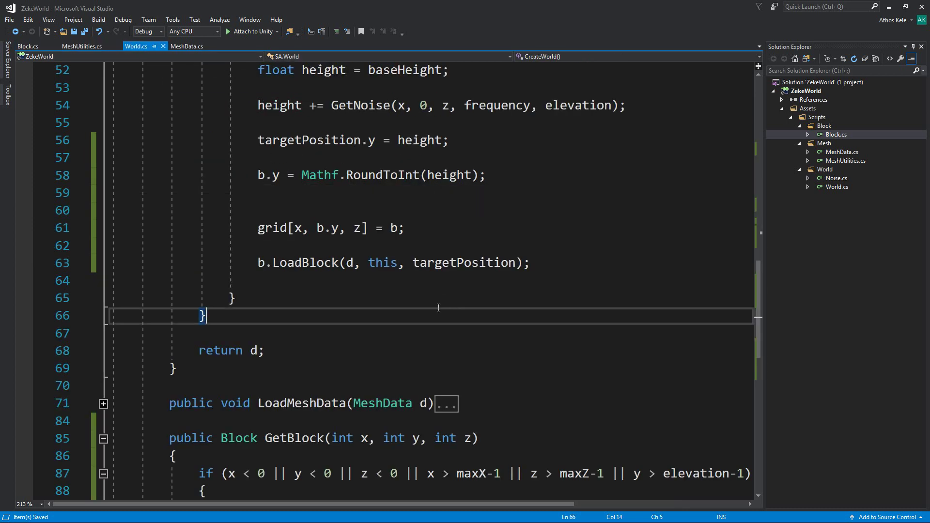
{"action": "scroll", "coordinate": [203, 315], "scroll_direction": "up", "scroll_amount": 2}
{"action": "left_click_drag", "start_coordinate": [257, 333], "coordinate": [486, 343]}
{"action": "key", "text": "Up"}
{"action": "key", "text": "Up"}
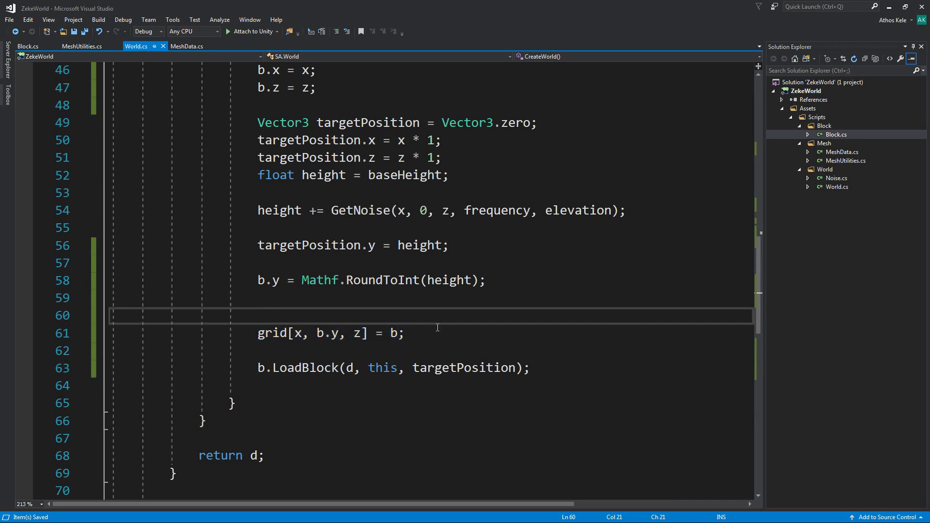
{"action": "key", "text": "Return"}
{"action": "key", "text": "Up"}
{"action": "type", "text": "Debug.l"}
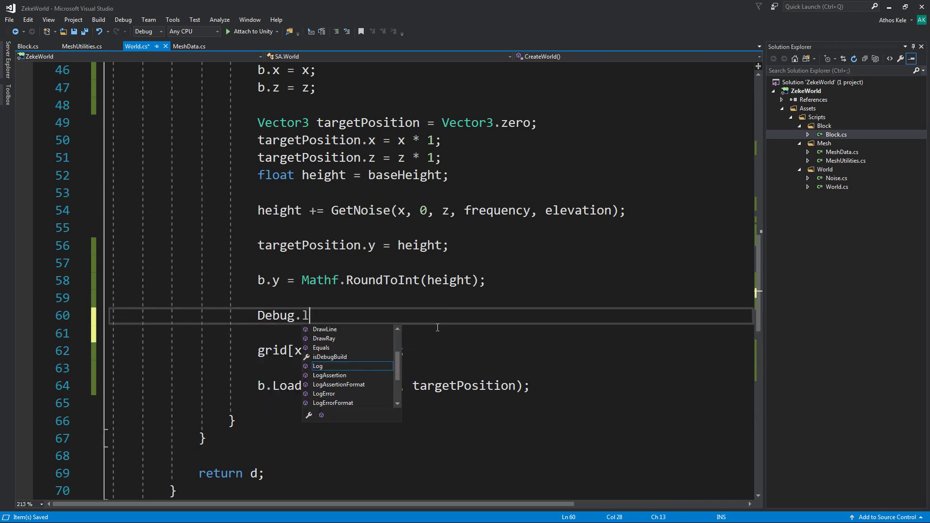
{"action": "key", "text": "Tab"}
{"action": "type", "text": "(b.y"}
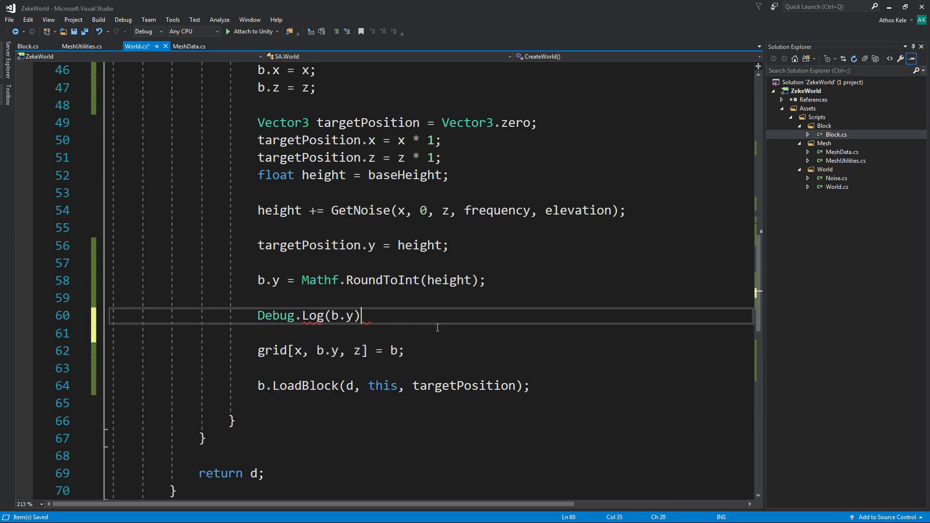
{"action": "type", "text": ");"}
{"action": "key", "text": "ctrl+s"}
{"action": "left_click", "coordinate": [439, 328]}
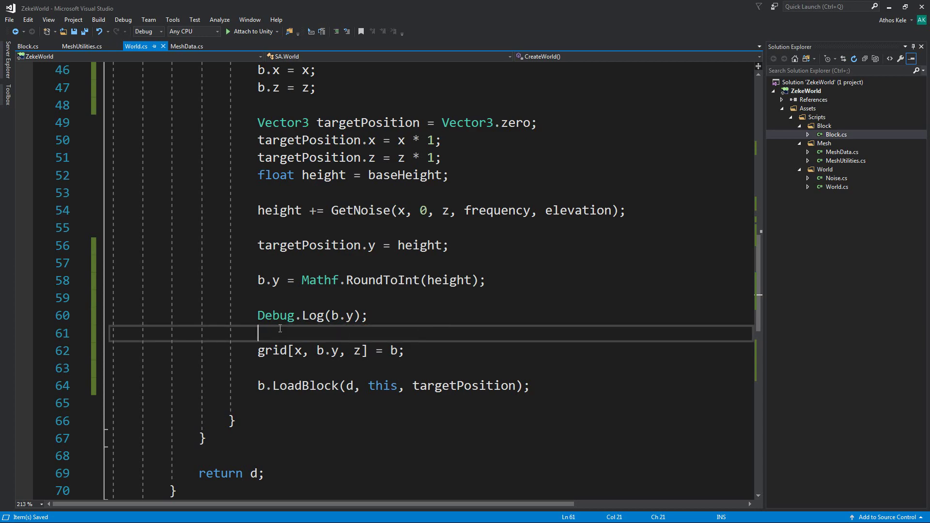
{"action": "left_click", "coordinate": [889, 7]}
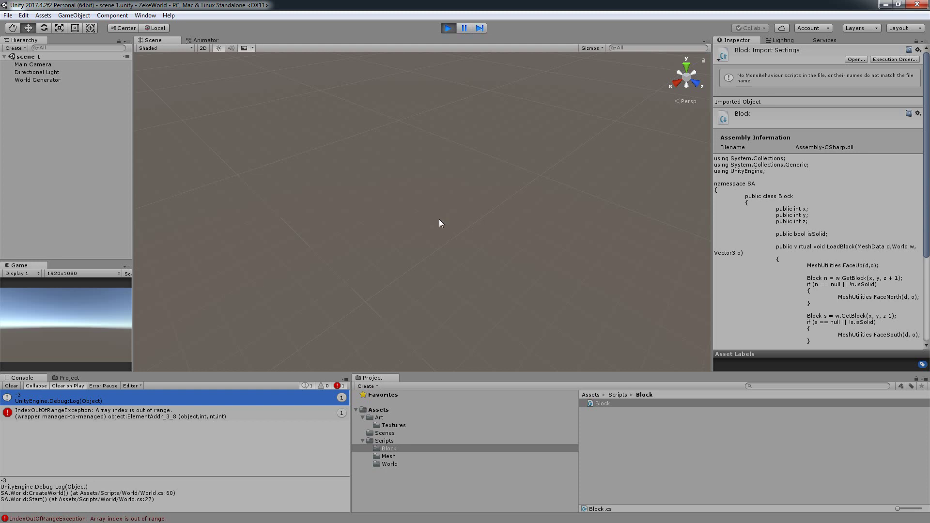
Check the IndexOutOfRangeException and -3 log in Unity's Console, then jump to the logging line
{"action": "left_click", "coordinate": [30, 413]}
{"action": "left_click", "coordinate": [66, 403]}
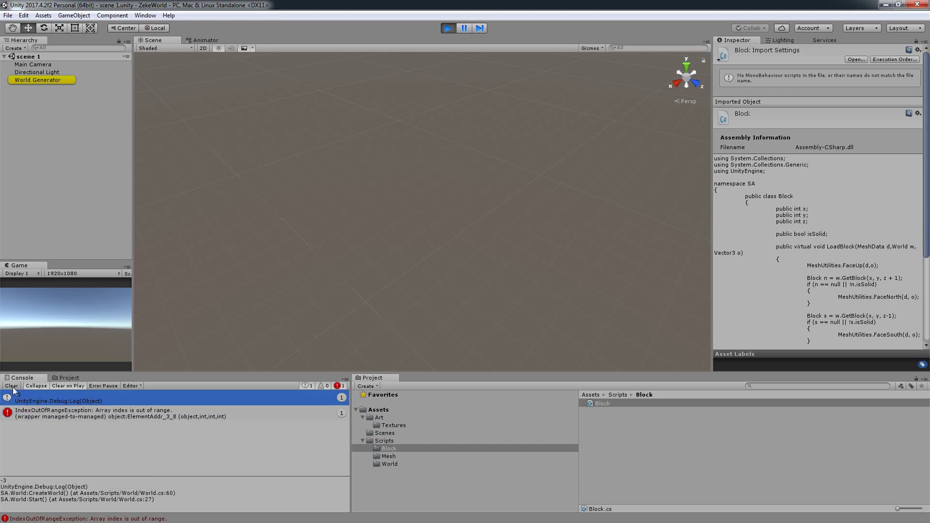
{"action": "double_click", "coordinate": [35, 399]}
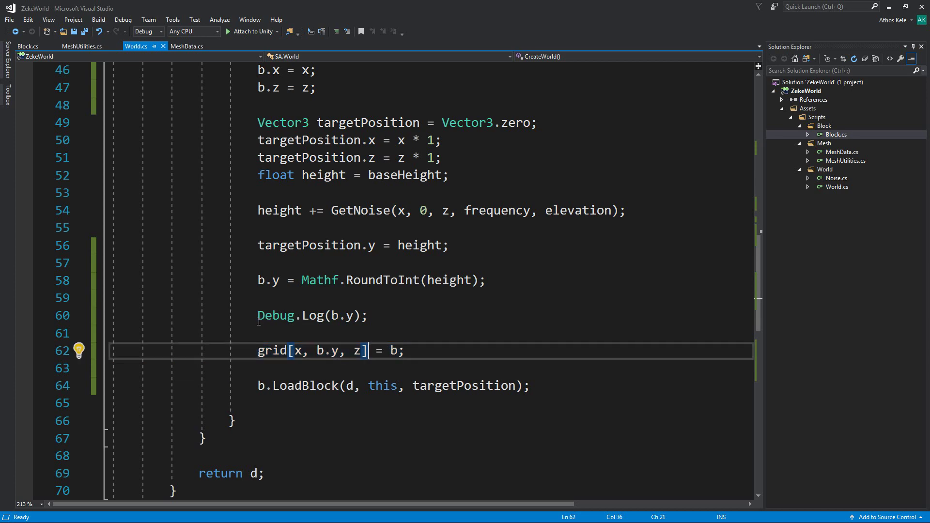
Delete the Debug.Log(b.y) line and its leftover blank line from CreateWorld
{"action": "scroll", "coordinate": [334, 402], "scroll_direction": "up", "scroll_amount": 6}
{"action": "scroll", "coordinate": [333, 403], "scroll_direction": "down", "scroll_amount": 3}
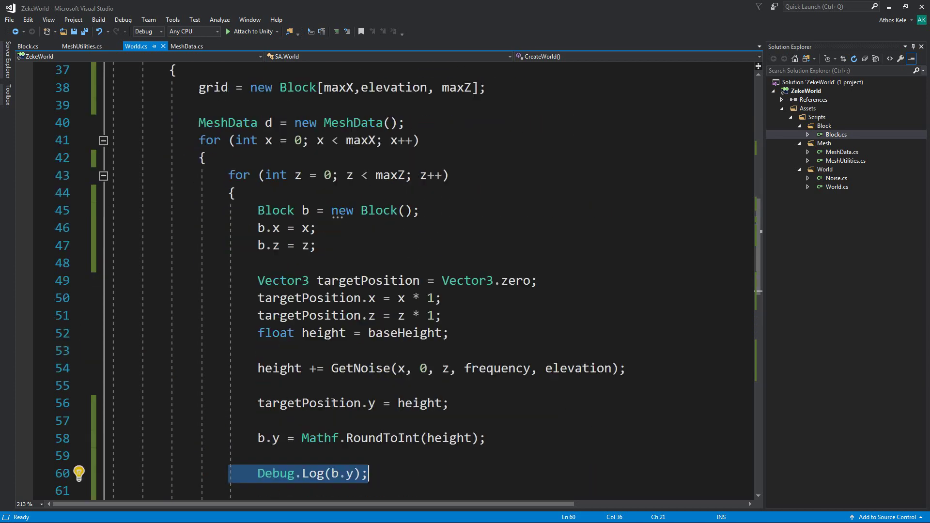
{"action": "scroll", "coordinate": [334, 402], "scroll_direction": "down", "scroll_amount": 2}
{"action": "key", "text": "BackSpace"}
{"action": "left_click_drag", "start_coordinate": [229, 368], "coordinate": [160, 350]}
{"action": "key", "text": "BackSpace"}
Remove the baseHeight field (-5f) from World.cs and save
{"action": "scroll", "coordinate": [353, 246], "scroll_direction": "up", "scroll_amount": 7}
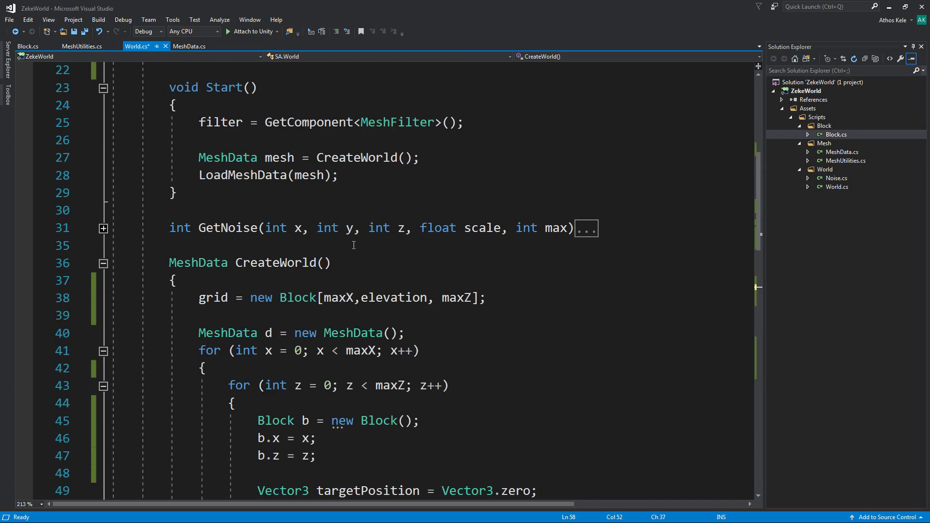
{"action": "scroll", "coordinate": [354, 245], "scroll_direction": "up", "scroll_amount": 3}
{"action": "scroll", "coordinate": [283, 194], "scroll_direction": "up", "scroll_amount": 3}
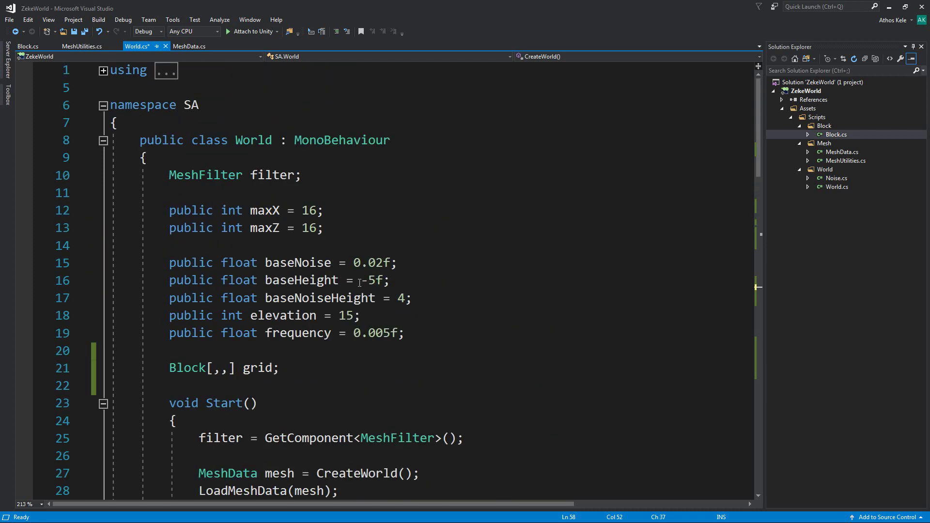
{"action": "left_click_drag", "start_coordinate": [359, 282], "coordinate": [381, 280]}
{"action": "type", "text": "b"}
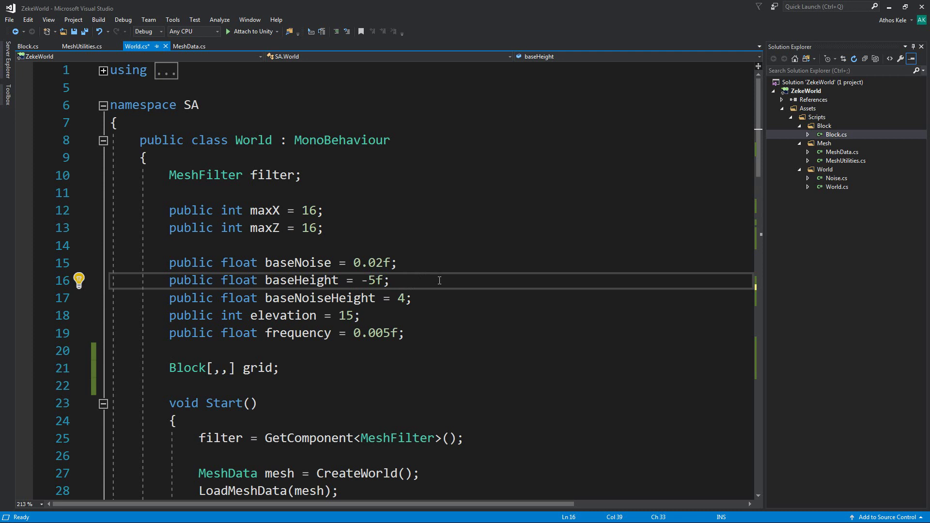
{"action": "mouse_move", "coordinate": [354, 280]}
{"action": "left_mouse_down"}
{"action": "mouse_move", "coordinate": [384, 280]}
{"action": "mouse_move", "coordinate": [139, 282]}
{"action": "left_mouse_up"}
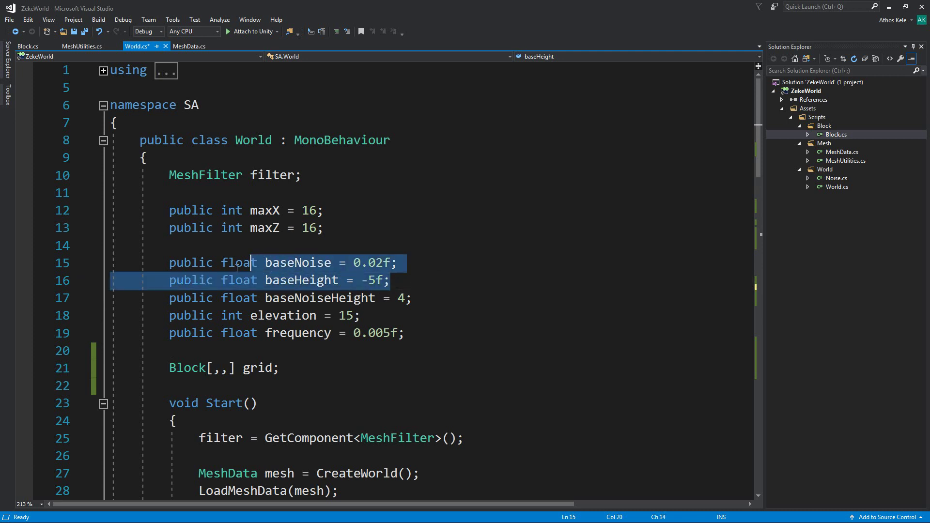
{"action": "key", "text": "BackSpace"}
{"action": "key", "text": "BackSpace"}
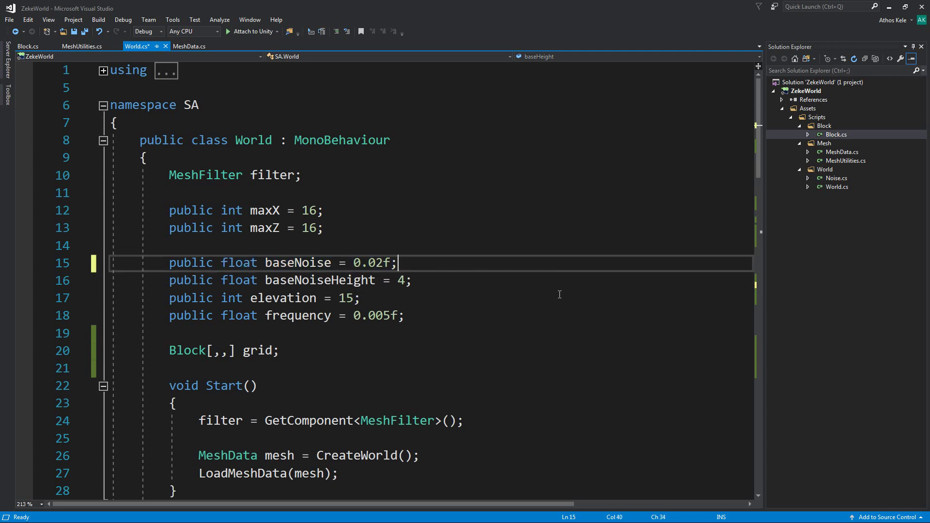
{"action": "scroll", "coordinate": [560, 300], "scroll_direction": "down", "scroll_amount": 4}
{"action": "scroll", "coordinate": [559, 299], "scroll_direction": "down", "scroll_amount": 7}
{"action": "key", "text": "ctrl+s"}
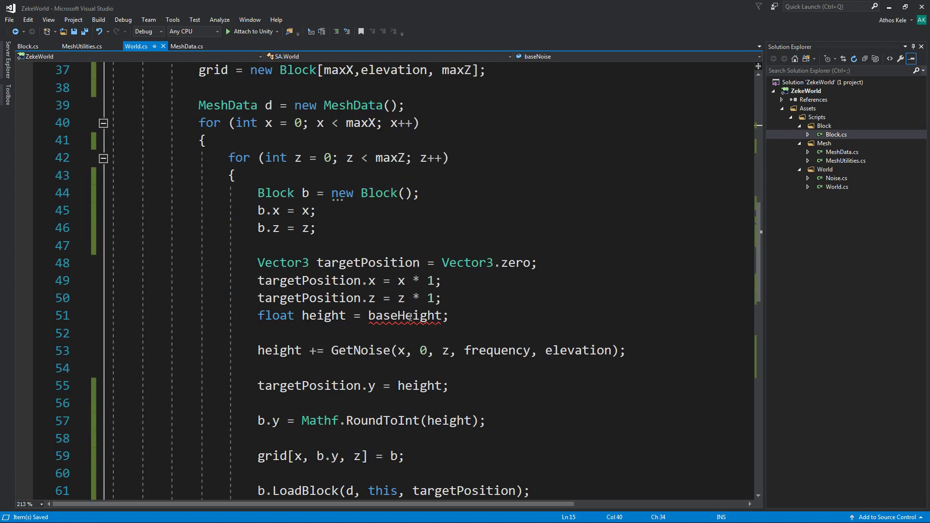
Replace baseHeight with 0 in each block's height initialisation
{"action": "double_click", "coordinate": [410, 317]}
{"action": "type", "text": "0"}
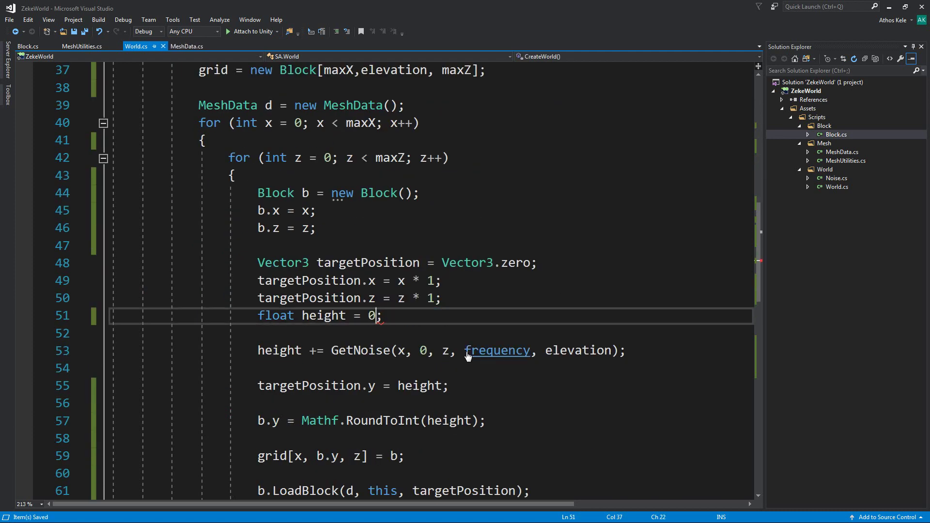
{"action": "scroll", "coordinate": [468, 352], "scroll_direction": "down", "scroll_amount": 4}
{"action": "scroll", "coordinate": [471, 354], "scroll_direction": "down", "scroll_amount": 3}
{"action": "scroll", "coordinate": [472, 354], "scroll_direction": "up", "scroll_amount": 1}
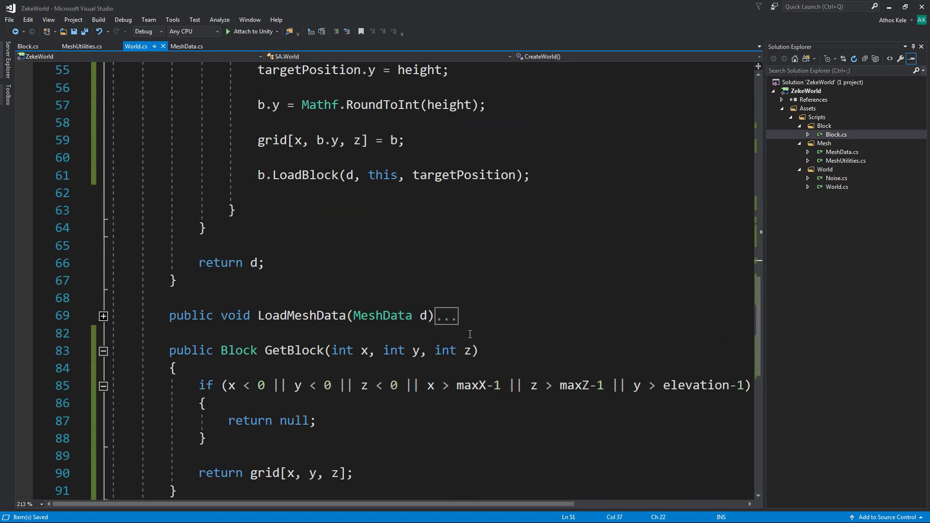
{"action": "scroll", "coordinate": [472, 353], "scroll_direction": "up", "scroll_amount": 7}
{"action": "left_click", "coordinate": [552, 241]}
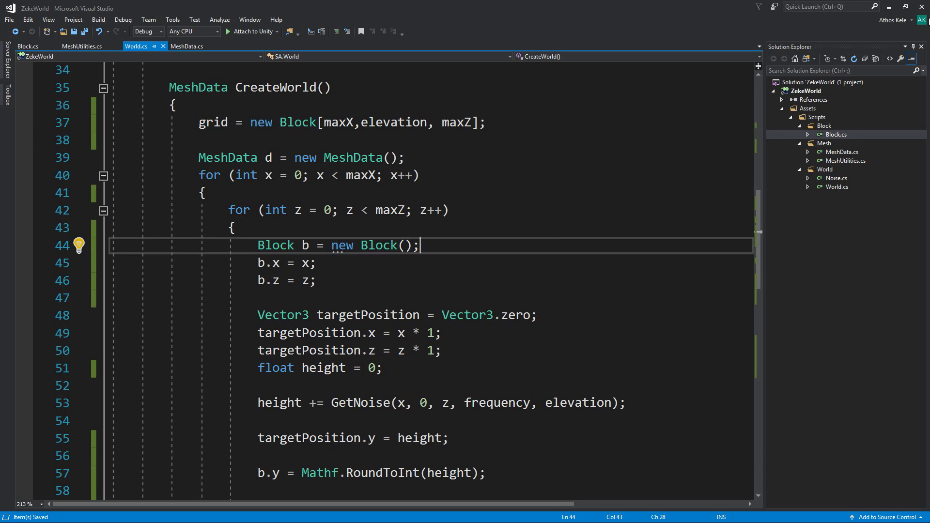
Minimize Visual Studio and stop the Unity play session that threw the index-out-of-range error
{"action": "left_click", "coordinate": [889, 6]}
{"action": "left_click", "coordinate": [452, 30]}
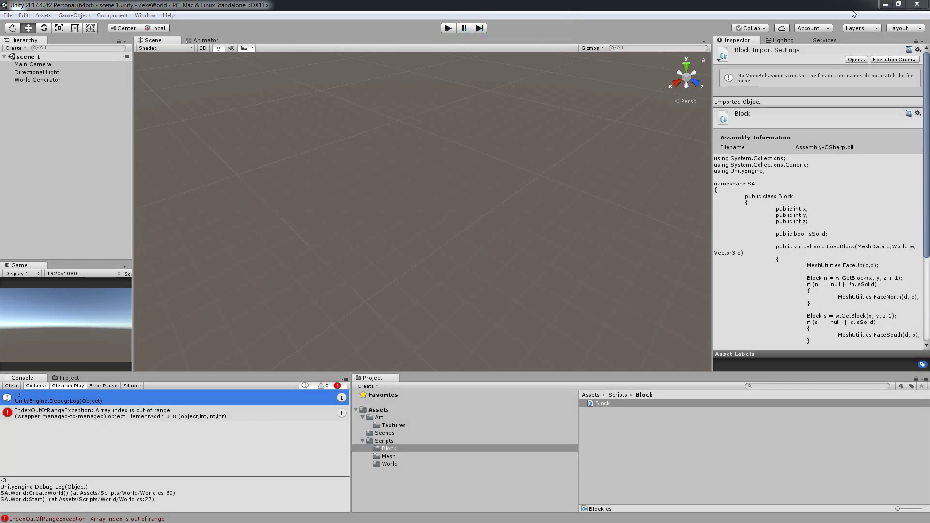
Play the scene and orbit the stone-block terrain, from a wall close-up to beneath it to the horizon
{"action": "left_click", "coordinate": [451, 27]}
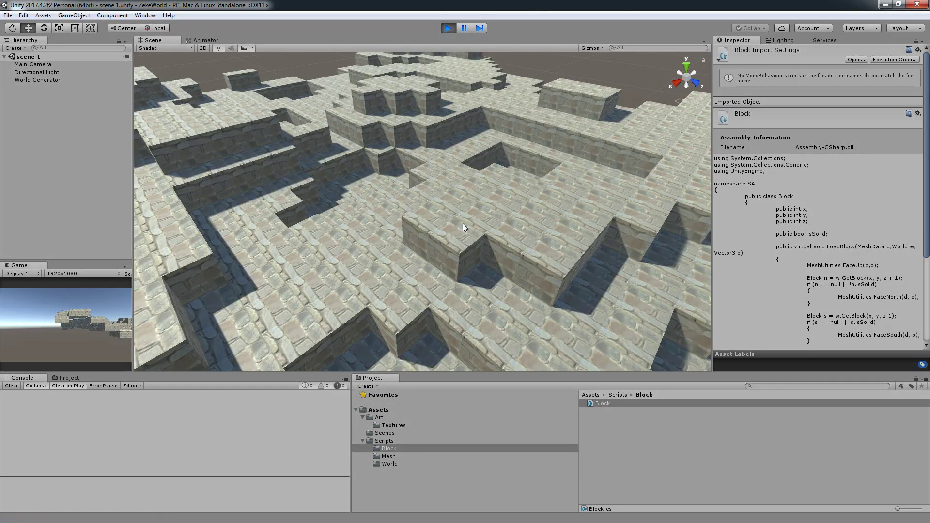
{"action": "scroll", "coordinate": [460, 235], "scroll_direction": "up", "scroll_amount": 3}
{"action": "scroll", "coordinate": [467, 218], "scroll_direction": "down", "scroll_amount": 5}
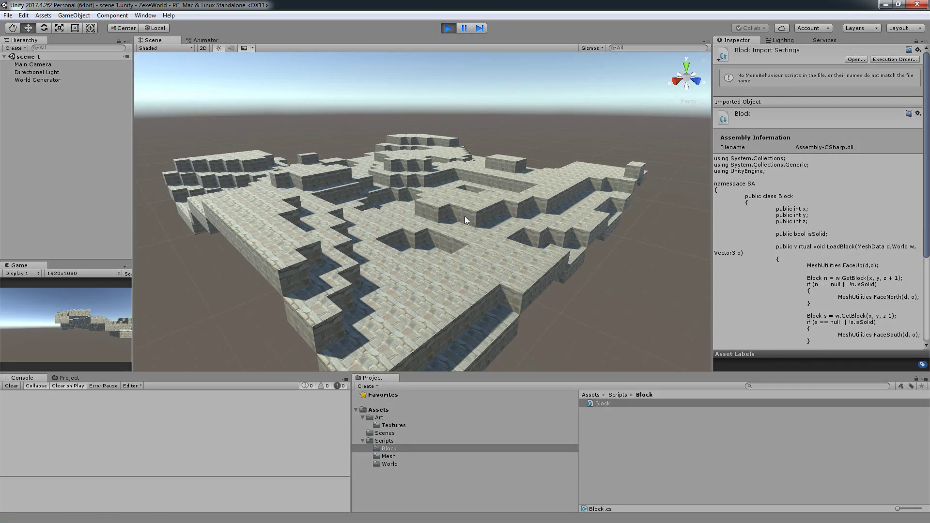
{"action": "left_click_drag", "start_coordinate": [469, 209], "coordinate": [459, 216], "text": "alt"}
{"action": "scroll", "coordinate": [474, 161], "scroll_direction": "up", "scroll_amount": 5}
{"action": "scroll", "coordinate": [474, 161], "scroll_direction": "down", "scroll_amount": 3}
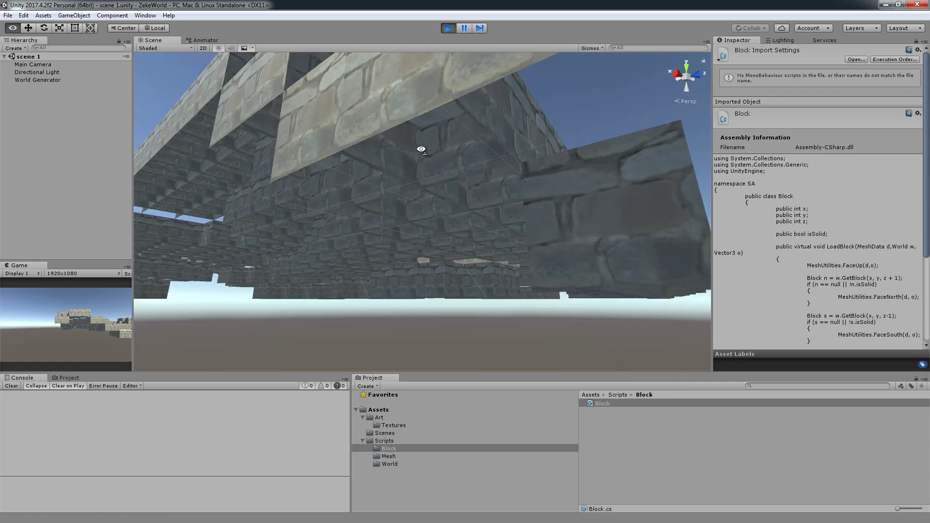
{"action": "left_click_drag", "start_coordinate": [416, 146], "coordinate": [484, 154], "text": "alt"}
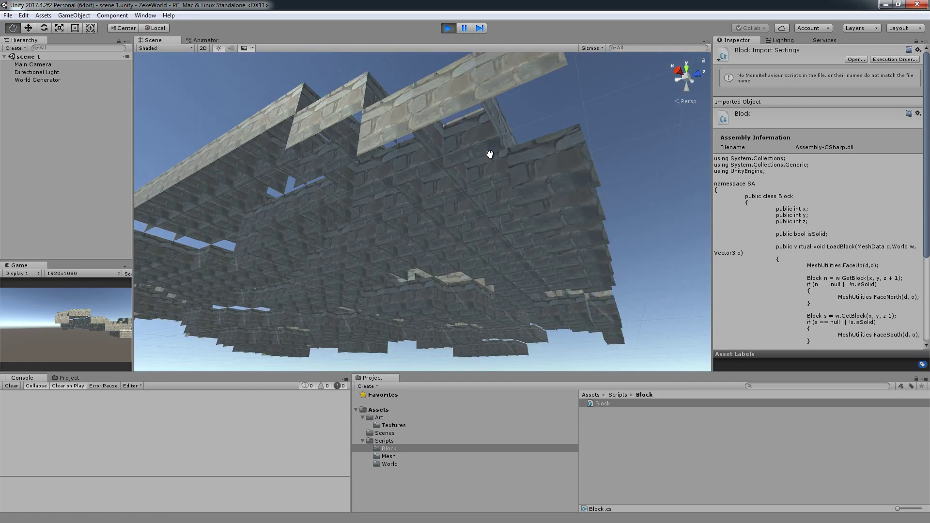
{"action": "mouse_move", "coordinate": [484, 153]}
{"action": "left_mouse_down", "text": "alt"}
{"action": "mouse_move", "coordinate": [529, 155]}
{"action": "mouse_move", "coordinate": [474, 211]}
{"action": "mouse_move", "coordinate": [521, 190]}
{"action": "mouse_move", "coordinate": [568, 195]}
{"action": "mouse_move", "coordinate": [503, 134]}
{"action": "mouse_move", "coordinate": [474, 201]}
{"action": "mouse_move", "coordinate": [533, 258]}
{"action": "mouse_move", "coordinate": [520, 192]}
{"action": "left_mouse_up", "text": "alt"}
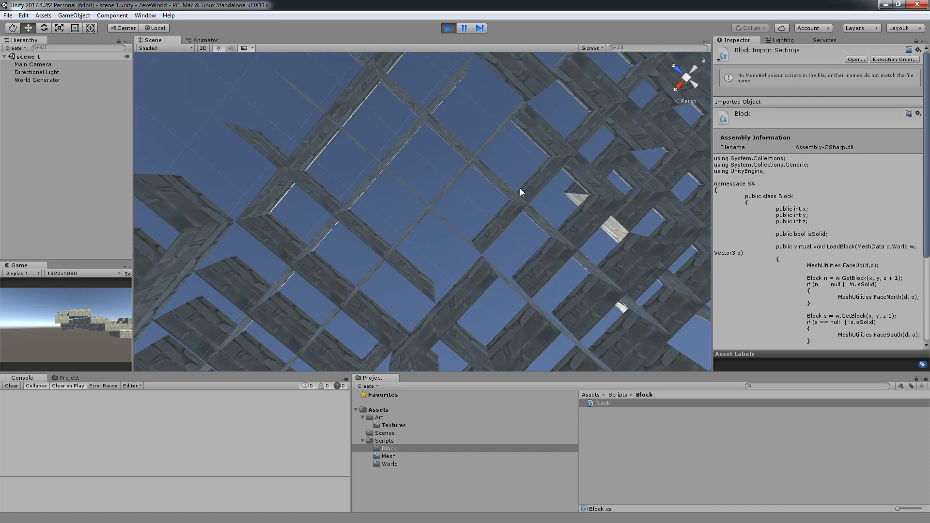
{"action": "mouse_move", "coordinate": [507, 160]}
{"action": "left_mouse_down", "text": "alt"}
{"action": "mouse_move", "coordinate": [566, 69]}
{"action": "mouse_move", "coordinate": [465, 43]}
{"action": "left_mouse_up", "text": "alt"}
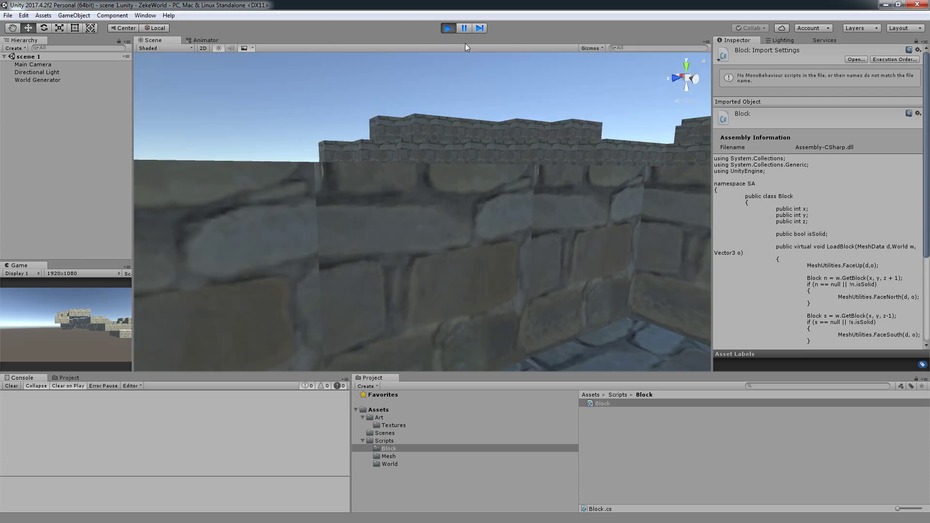
Stop the game and go back to the block setup lines in World.cs's CreateWorld
{"action": "left_click", "coordinate": [452, 28]}
{"action": "key", "text": "alt+Tab"}
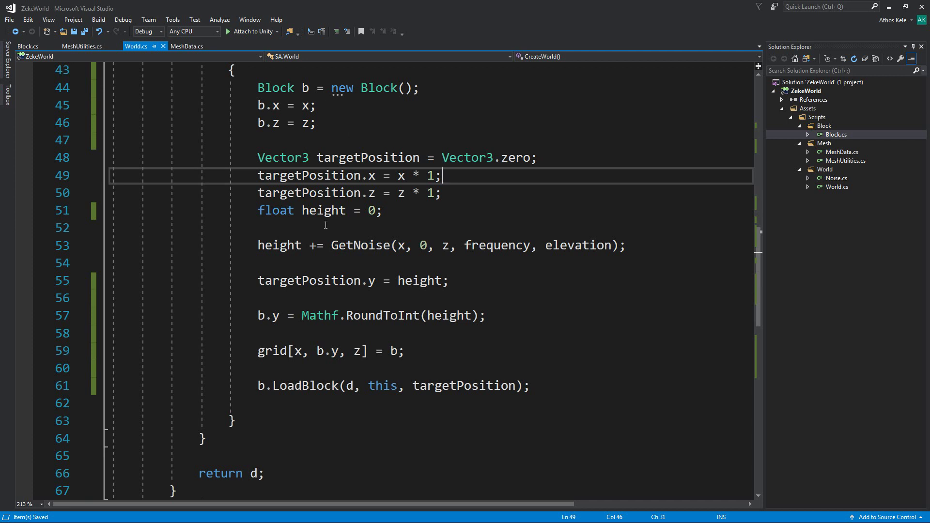
{"action": "scroll", "coordinate": [435, 296], "scroll_direction": "up", "scroll_amount": 3}
{"action": "left_click", "coordinate": [346, 290]}
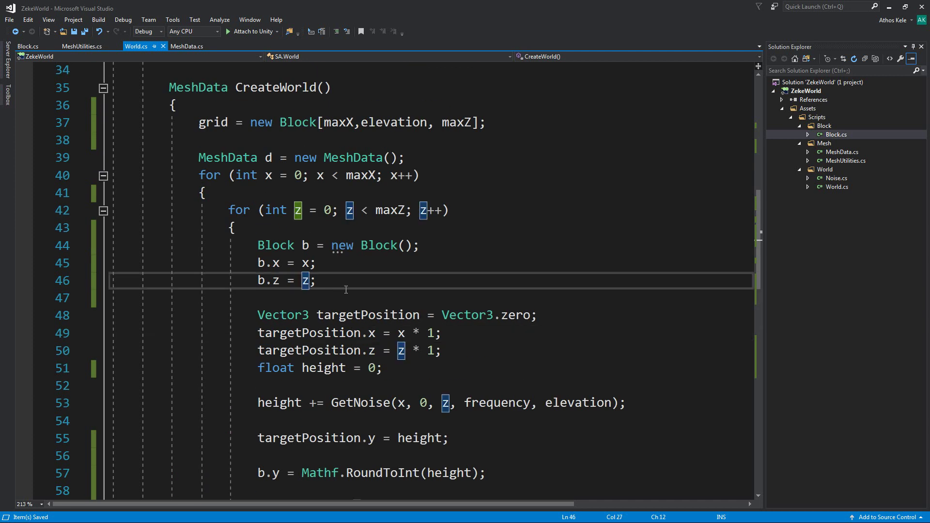
{"action": "left_click_drag", "start_coordinate": [252, 242], "coordinate": [366, 280]}
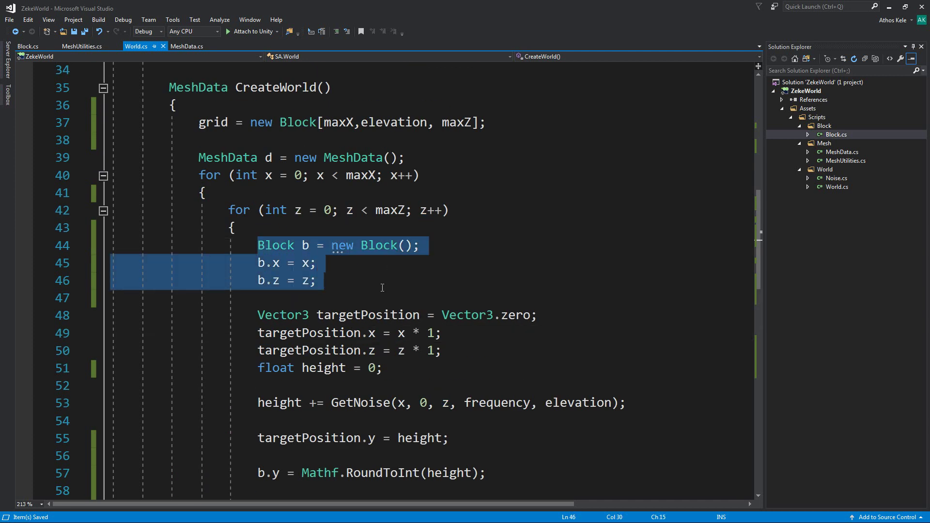
{"action": "key", "text": "Escape"}
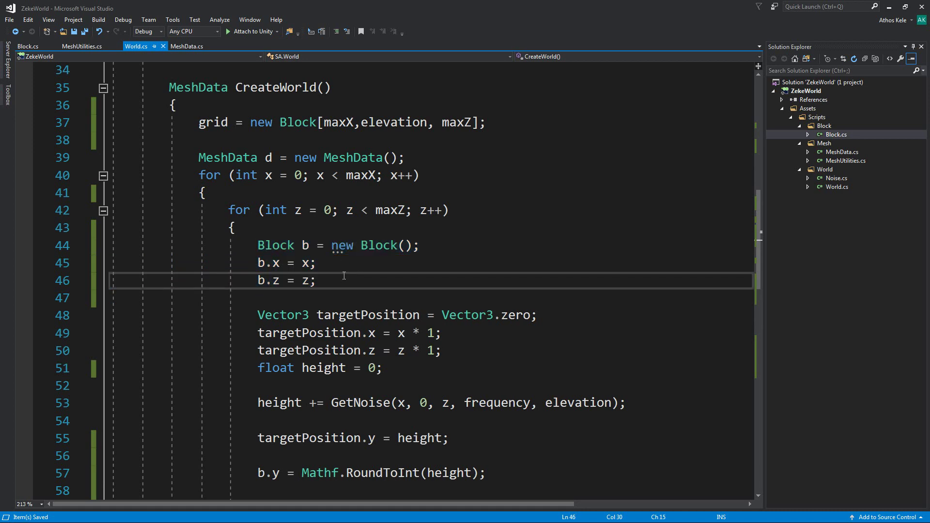
{"action": "key", "text": "Up"}
{"action": "key", "text": "Up"}
{"action": "key", "text": "Down"}
{"action": "key", "text": "Down"}
{"action": "key", "text": "Down"}
{"action": "scroll", "coordinate": [459, 317], "scroll_direction": "down", "scroll_amount": 6}
{"action": "scroll", "coordinate": [418, 285], "scroll_direction": "up", "scroll_amount": 2}
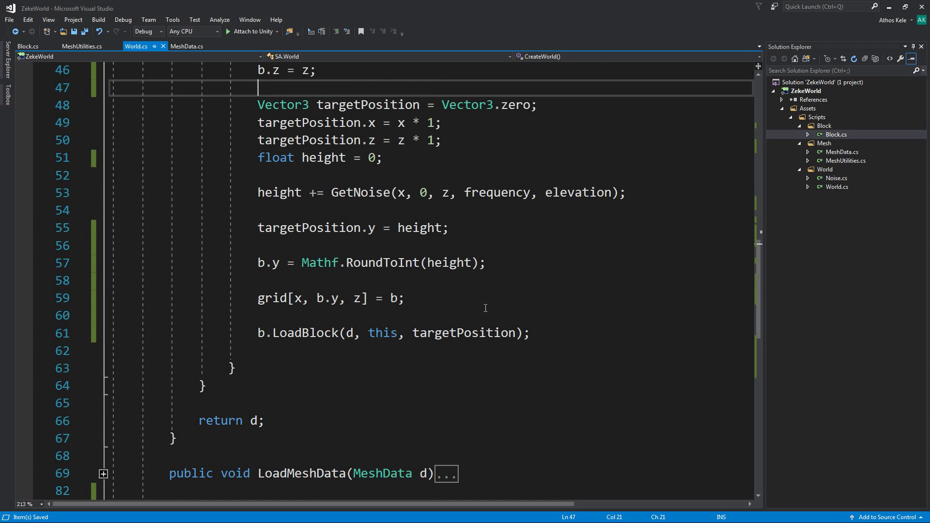
{"action": "scroll", "coordinate": [485, 308], "scroll_direction": "up", "scroll_amount": 2}
{"action": "left_click_drag", "start_coordinate": [228, 439], "coordinate": [556, 450]}
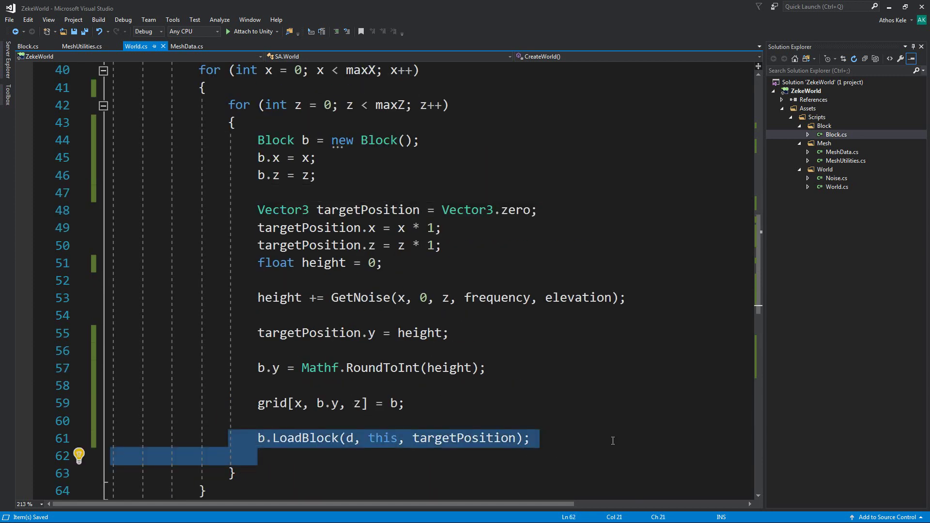
Add 'b.isSolid = true;' to the block setup in CreateWorld and save World.cs
{"action": "left_click", "coordinate": [458, 409]}
{"action": "key", "text": "Return"}
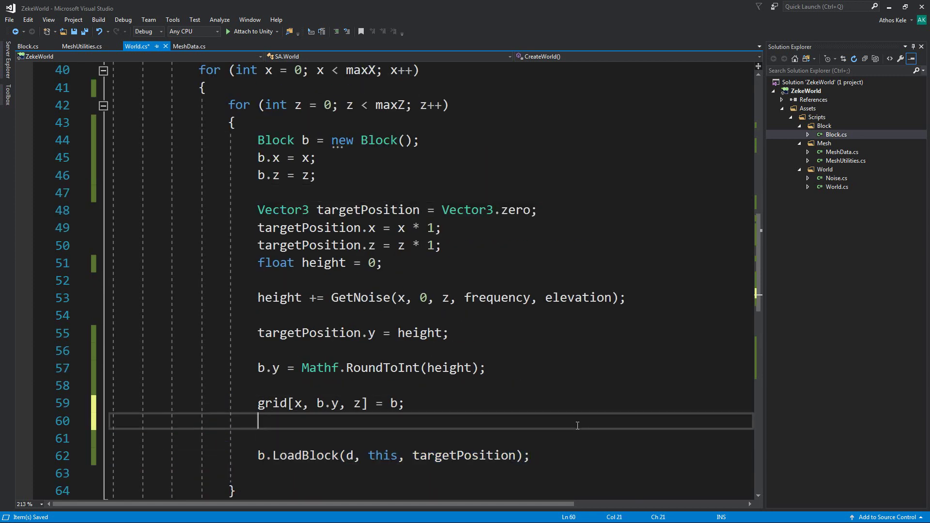
{"action": "type", "text": "b."}
{"action": "key", "text": "BackSpace"}
{"action": "key", "text": "Up"}
{"action": "key", "text": "Up"}
{"action": "key", "text": "Up"}
{"action": "key", "text": "Up"}
{"action": "key", "text": "Return"}
{"action": "key", "text": "Return"}
{"action": "key", "text": "Up"}
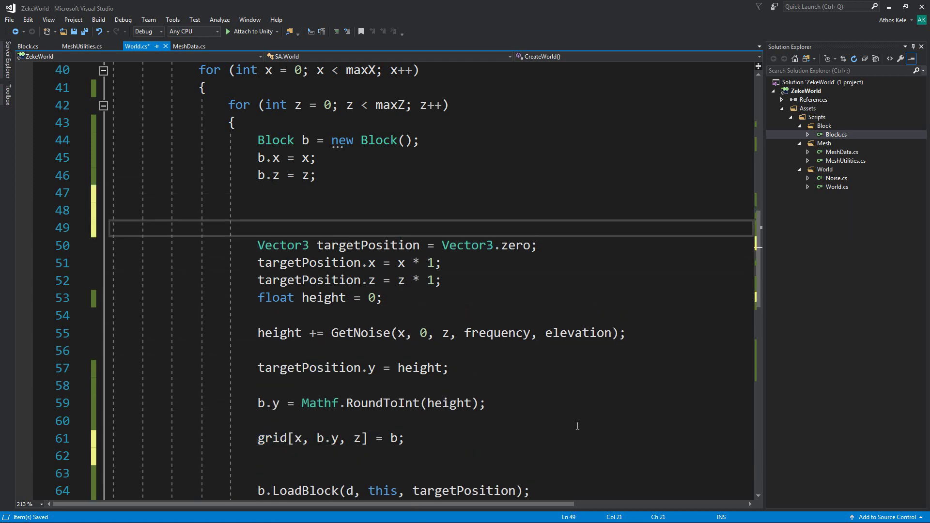
{"action": "key", "text": "Up"}
{"action": "type", "text": "b.isSolid ="}
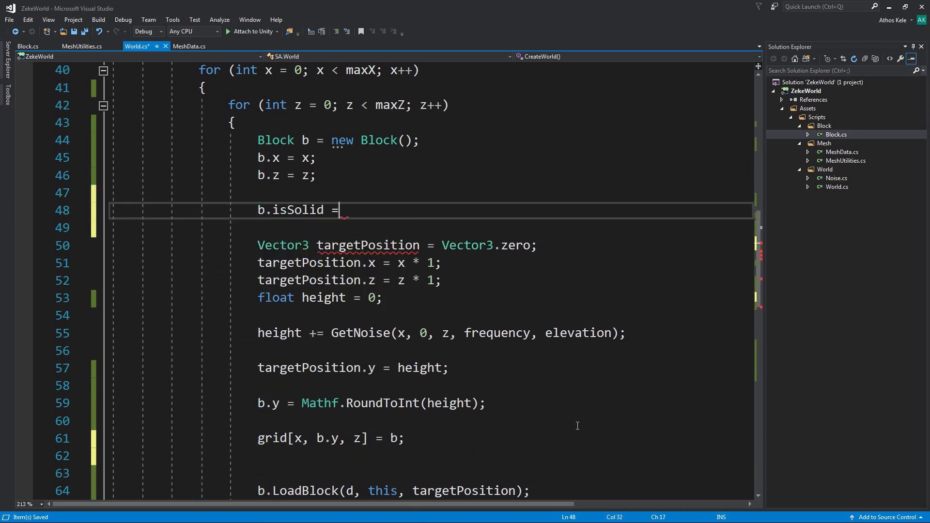
{"action": "type", "text": " true;"}
{"action": "key", "text": "ctrl+s"}
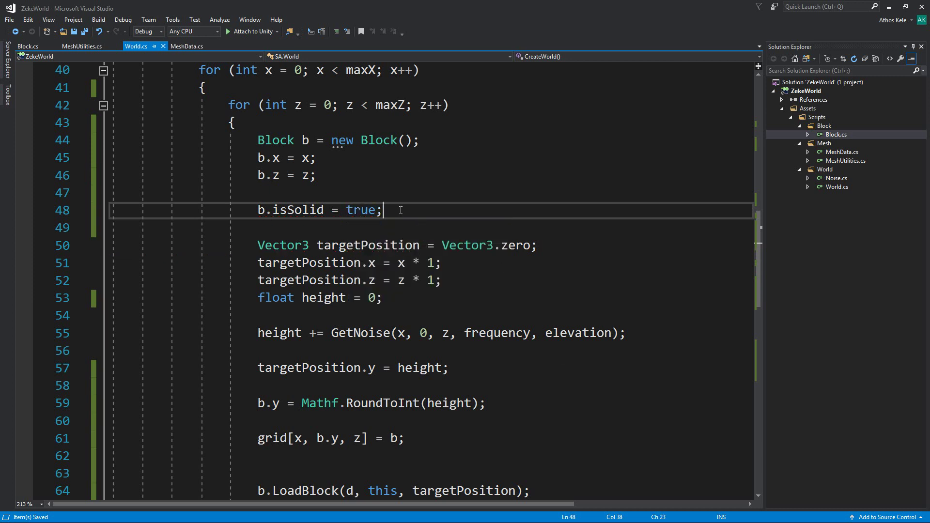
{"action": "left_click", "coordinate": [442, 286]}
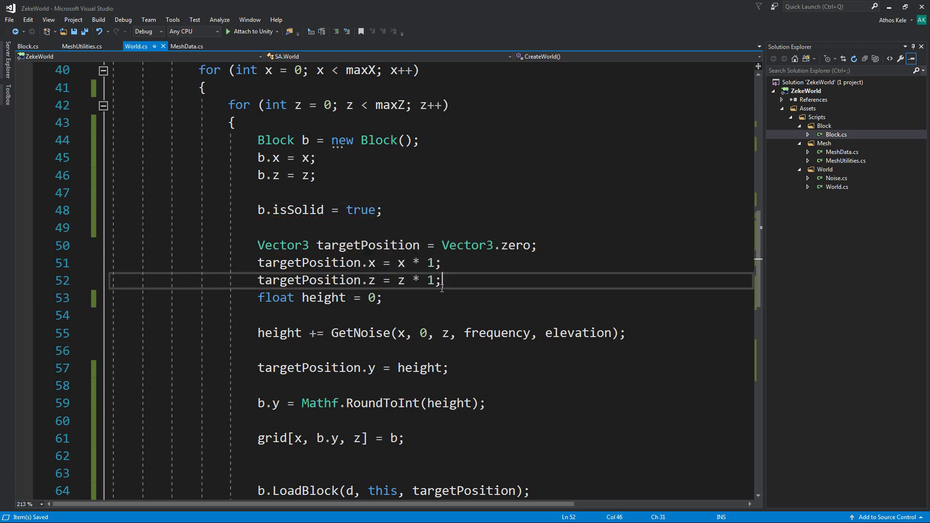
{"action": "left_click", "coordinate": [890, 7]}
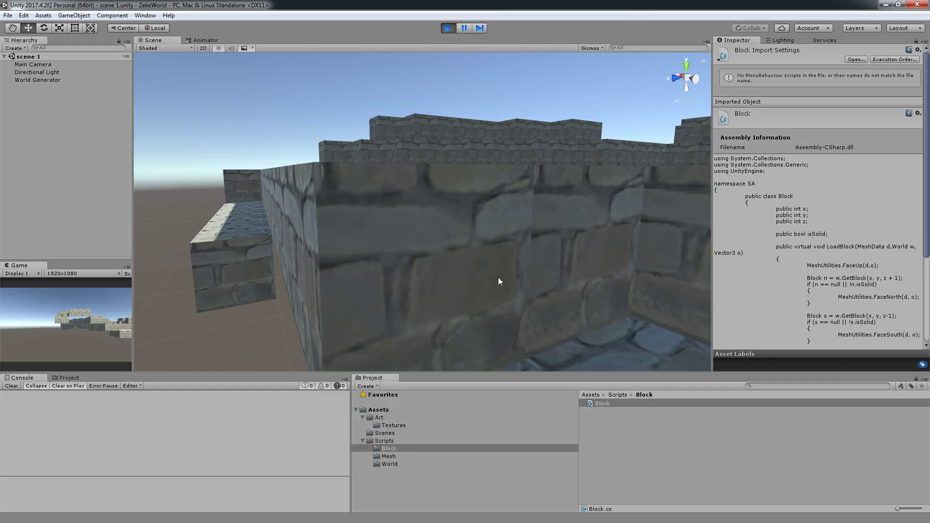
Orbit beneath and above the block maze to inspect undersides and stepped walls, then stop the game
{"action": "right_click_drag", "start_coordinate": [499, 281], "coordinate": [493, 197]}
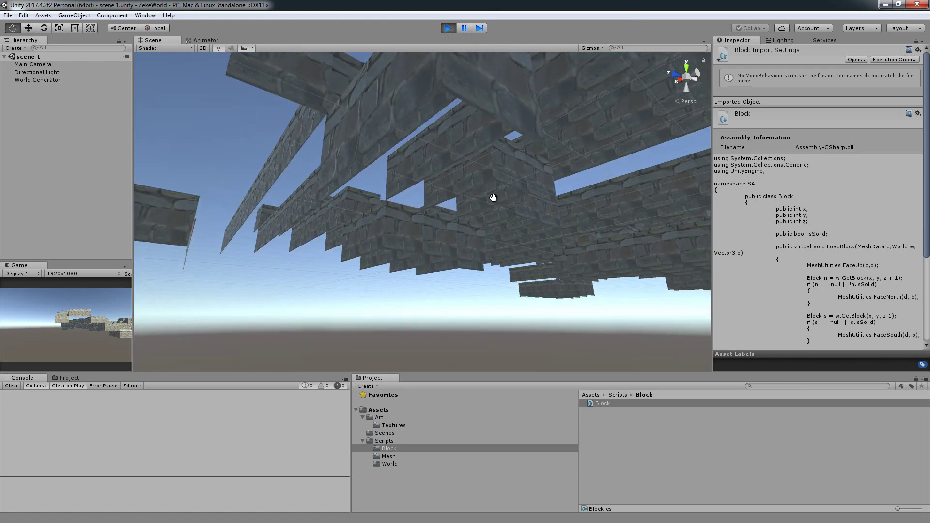
{"action": "mouse_move", "coordinate": [493, 197]}
{"action": "right_mouse_down"}
{"action": "mouse_move", "coordinate": [460, 189]}
{"action": "mouse_move", "coordinate": [328, 206]}
{"action": "right_mouse_up"}
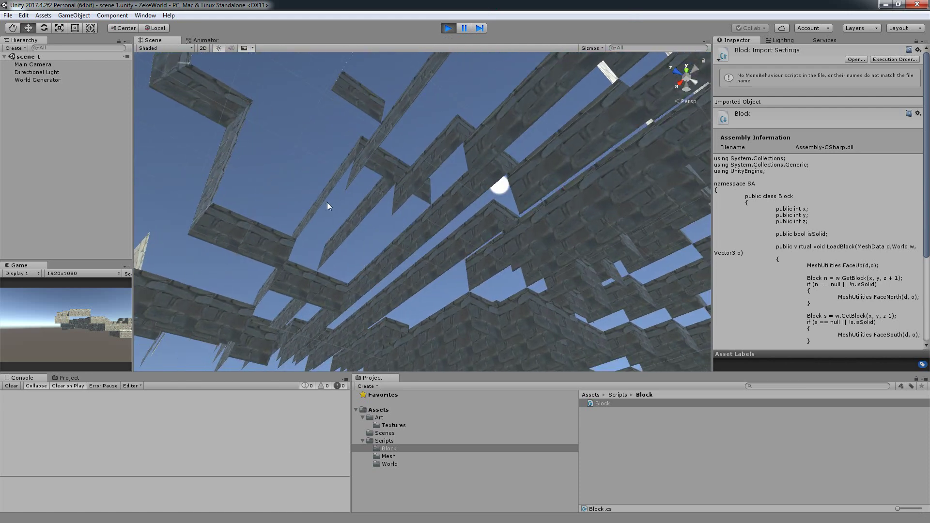
{"action": "right_click_drag", "start_coordinate": [367, 110], "coordinate": [483, 111]}
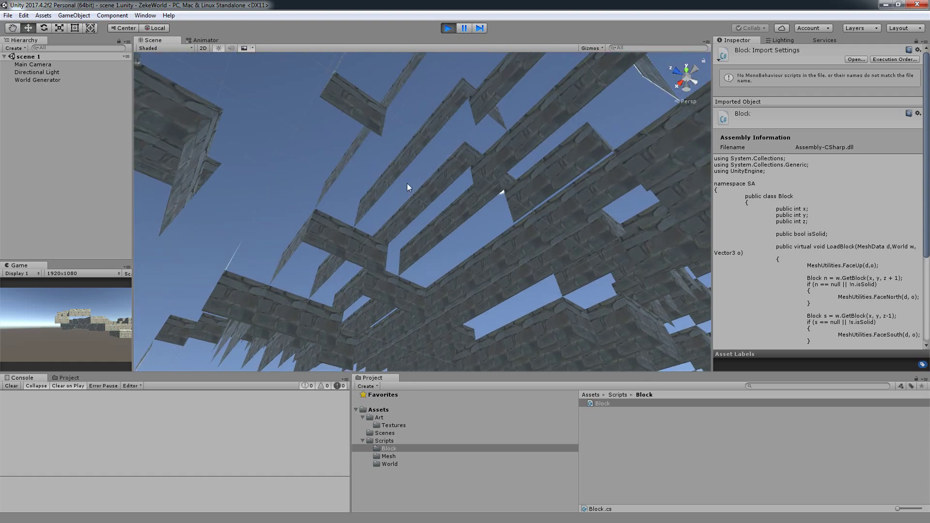
{"action": "right_click_drag", "start_coordinate": [420, 120], "coordinate": [482, 35]}
{"action": "mouse_move", "coordinate": [476, 124]}
{"action": "right_mouse_down"}
{"action": "mouse_move", "coordinate": [484, 287]}
{"action": "mouse_move", "coordinate": [499, 316]}
{"action": "mouse_move", "coordinate": [484, 208]}
{"action": "mouse_move", "coordinate": [404, 303]}
{"action": "mouse_move", "coordinate": [495, 249]}
{"action": "mouse_move", "coordinate": [415, 167]}
{"action": "mouse_move", "coordinate": [527, 167]}
{"action": "mouse_move", "coordinate": [513, 133]}
{"action": "mouse_move", "coordinate": [521, 92]}
{"action": "mouse_move", "coordinate": [600, 210]}
{"action": "mouse_move", "coordinate": [588, 187]}
{"action": "mouse_move", "coordinate": [589, 212]}
{"action": "right_mouse_up"}
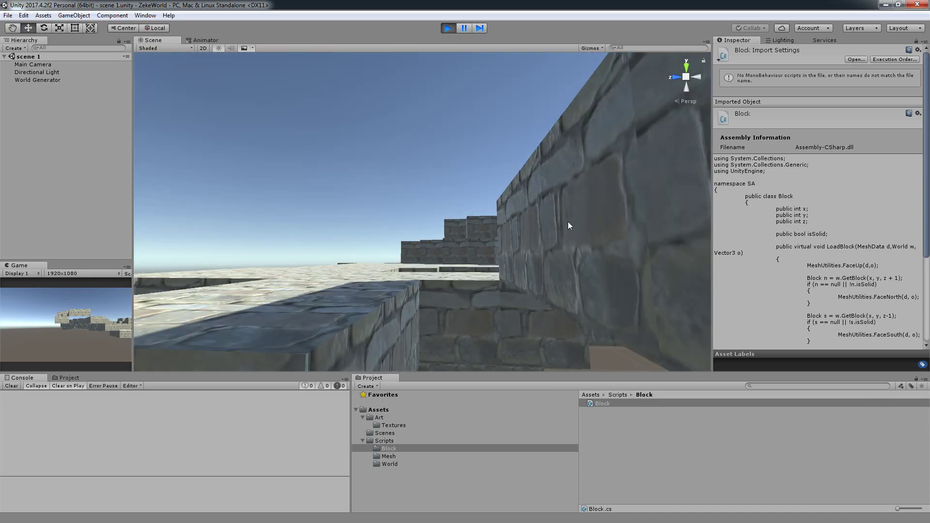
{"action": "mouse_move", "coordinate": [527, 228]}
{"action": "right_mouse_down"}
{"action": "mouse_move", "coordinate": [652, 203]}
{"action": "mouse_move", "coordinate": [681, 232]}
{"action": "mouse_move", "coordinate": [504, 181]}
{"action": "mouse_move", "coordinate": [507, 170]}
{"action": "mouse_move", "coordinate": [636, 129]}
{"action": "mouse_move", "coordinate": [470, 216]}
{"action": "mouse_move", "coordinate": [510, 217]}
{"action": "mouse_move", "coordinate": [546, 209]}
{"action": "mouse_move", "coordinate": [537, 192]}
{"action": "mouse_move", "coordinate": [453, 204]}
{"action": "mouse_move", "coordinate": [469, 170]}
{"action": "mouse_move", "coordinate": [411, 171]}
{"action": "mouse_move", "coordinate": [429, 173]}
{"action": "mouse_move", "coordinate": [437, 201]}
{"action": "mouse_move", "coordinate": [489, 249]}
{"action": "mouse_move", "coordinate": [507, 257]}
{"action": "mouse_move", "coordinate": [477, 72]}
{"action": "right_mouse_up"}
{"action": "left_click", "coordinate": [448, 29]}
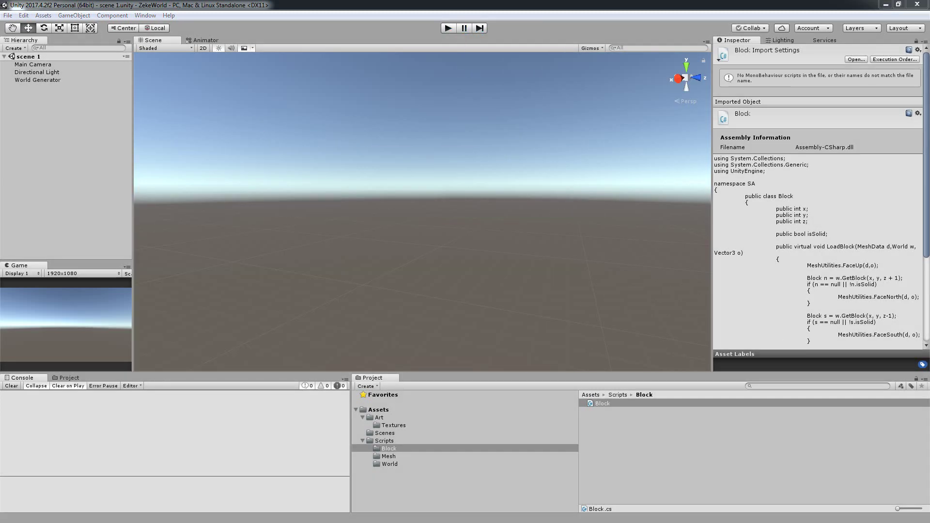
Set the World Generator's Elevation to 0 and play-test it, stopping after the index error
{"action": "key", "text": "alt+Tab"}
{"action": "left_click", "coordinate": [906, 7]}
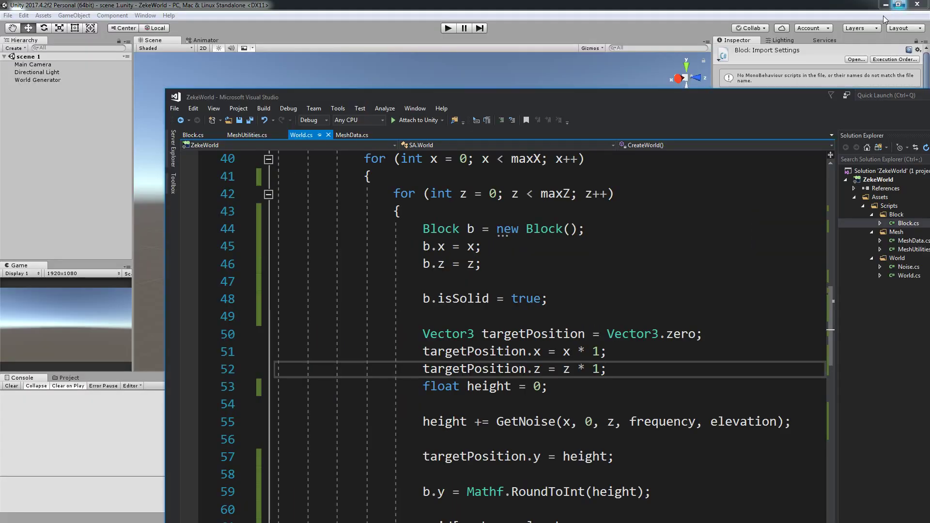
{"action": "double_click", "coordinate": [761, 97]}
{"action": "left_click", "coordinate": [891, 5]}
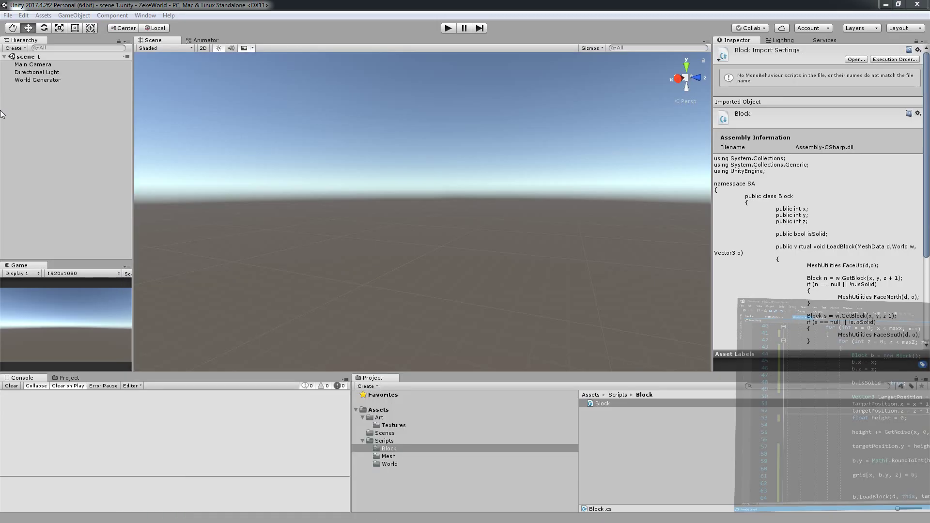
{"action": "left_click", "coordinate": [35, 80]}
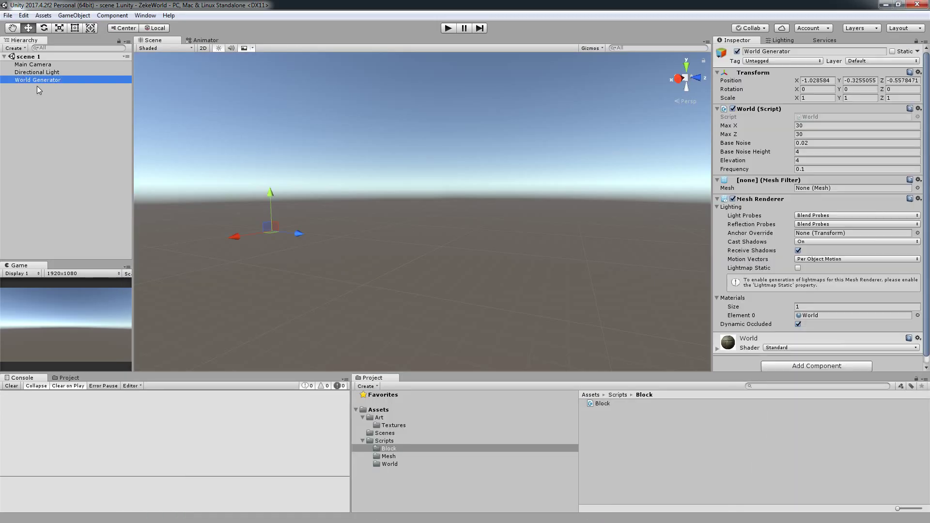
{"action": "left_click", "coordinate": [809, 161]}
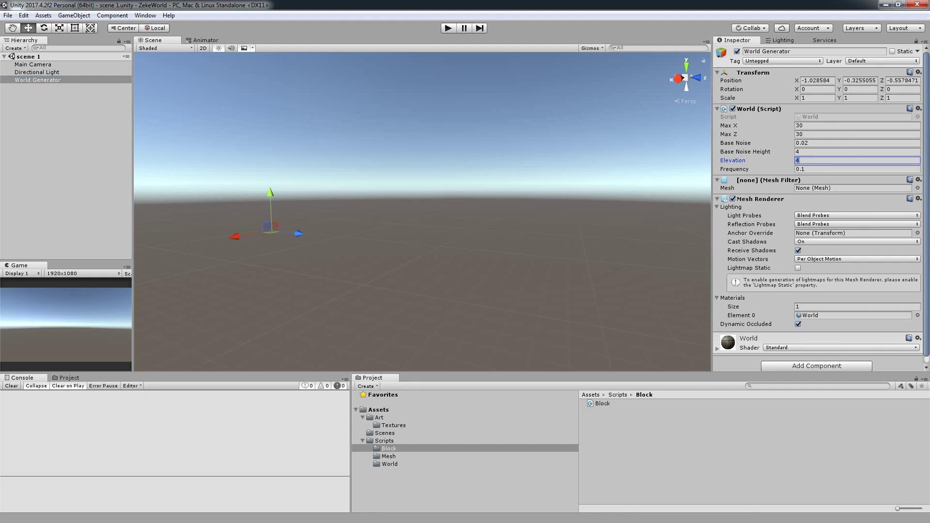
{"action": "type", "text": "0"}
{"action": "left_click", "coordinate": [455, 27]}
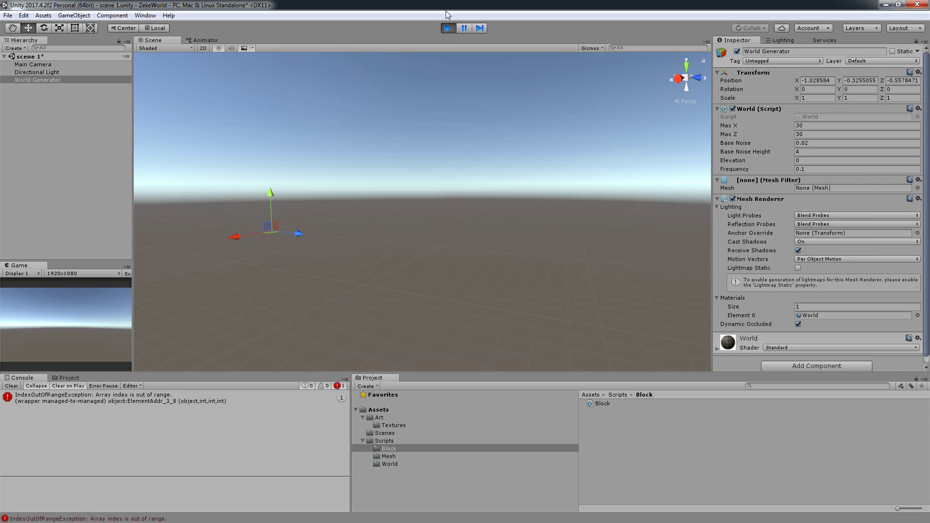
{"action": "left_click", "coordinate": [446, 28]}
Set Elevation to 1, play, fly around the flat stone terrain, then stop
{"action": "left_click", "coordinate": [802, 160]}
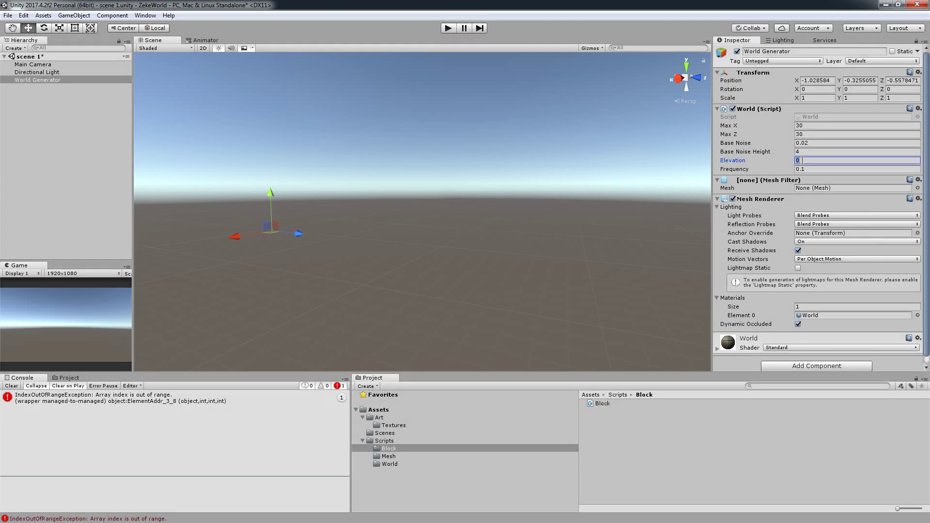
{"action": "type", "text": "1"}
{"action": "left_click", "coordinate": [451, 28]}
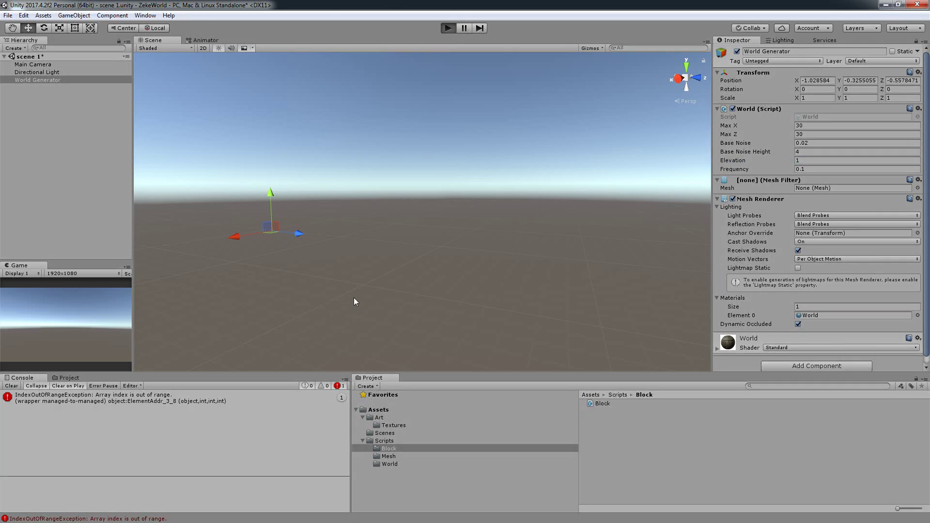
{"action": "middle_click_drag", "start_coordinate": [371, 300], "coordinate": [416, 251]}
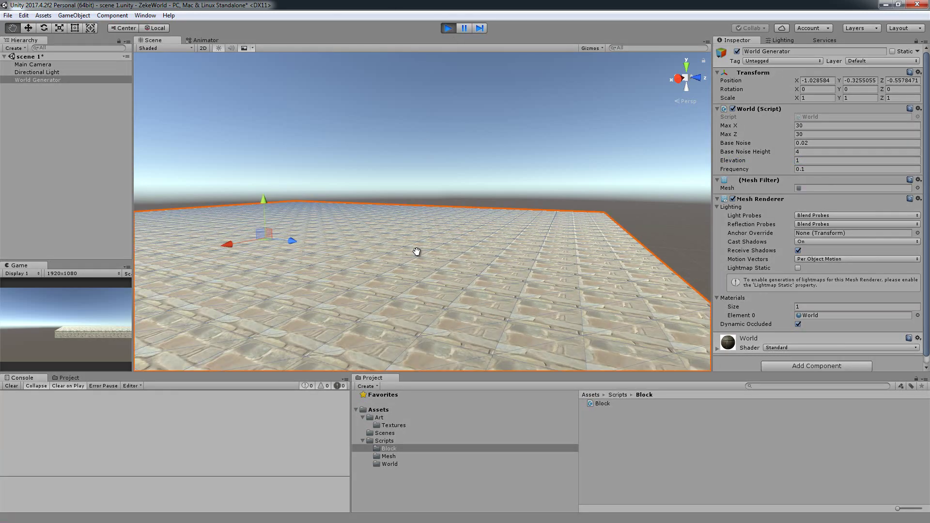
{"action": "mouse_move", "coordinate": [416, 251]}
{"action": "right_mouse_down"}
{"action": "mouse_move", "coordinate": [427, 157]}
{"action": "mouse_move", "coordinate": [394, 174]}
{"action": "mouse_move", "coordinate": [373, 118]}
{"action": "mouse_move", "coordinate": [696, 158]}
{"action": "mouse_move", "coordinate": [286, 139]}
{"action": "right_mouse_up"}
{"action": "left_click", "coordinate": [449, 28]}
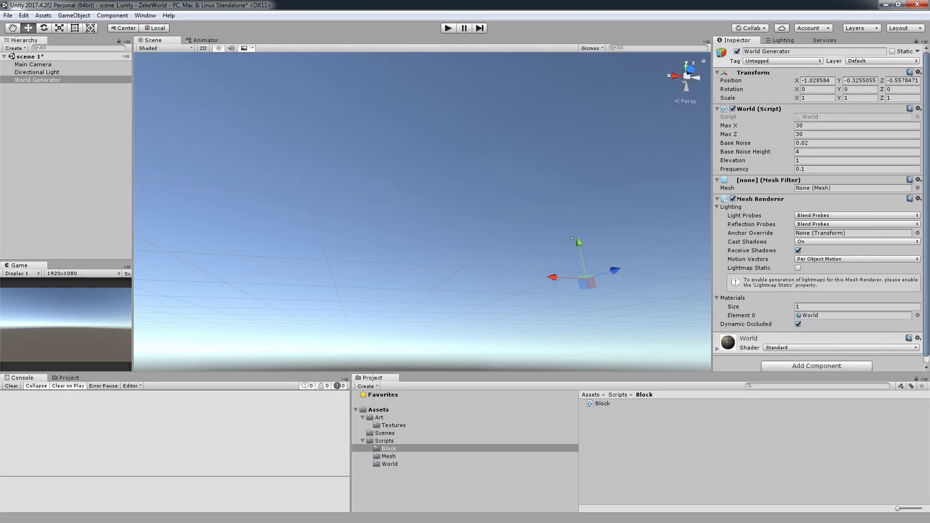
Delete the blank lines above the CreateWorld loops in World.cs
{"action": "key", "text": "alt+Tab"}
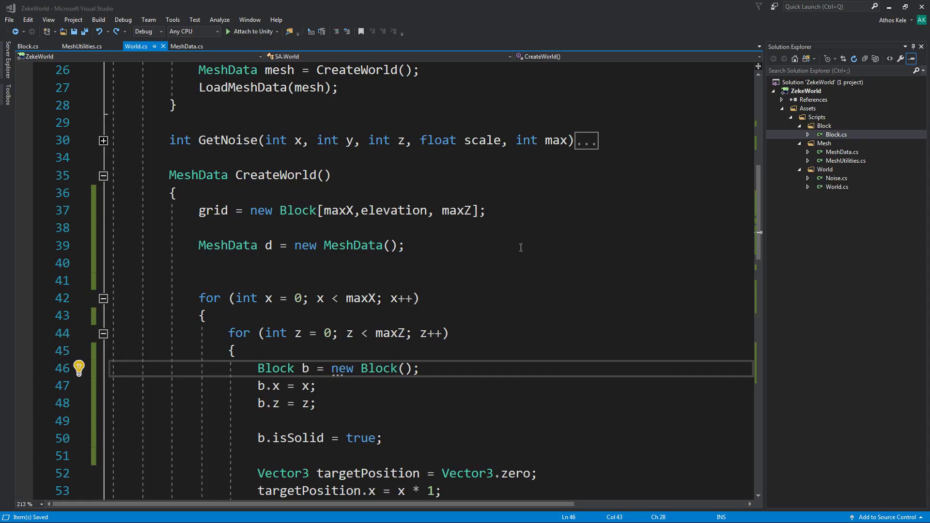
{"action": "left_click_drag", "start_coordinate": [268, 279], "coordinate": [96, 269]}
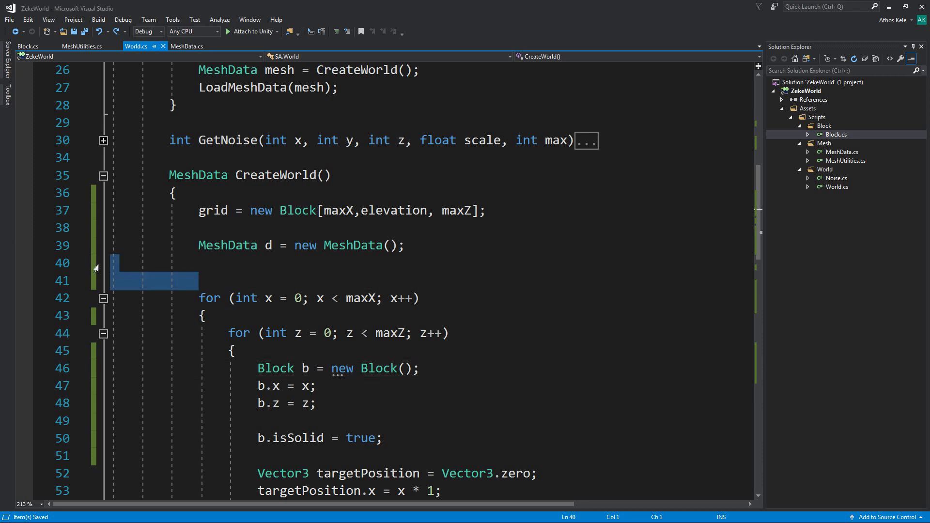
{"action": "key", "text": "Delete"}
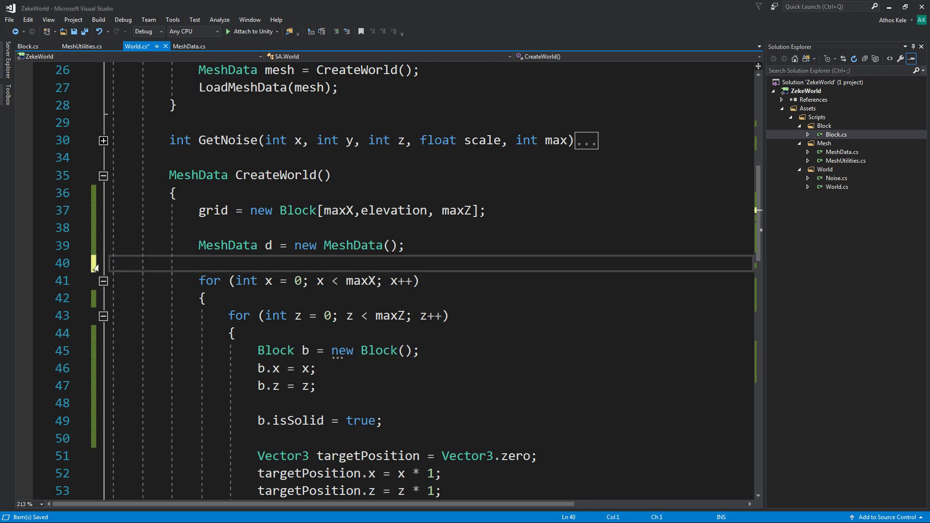
{"action": "scroll", "coordinate": [439, 167], "scroll_direction": "down", "scroll_amount": 3}
{"action": "scroll", "coordinate": [439, 168], "scroll_direction": "down", "scroll_amount": 2}
{"action": "scroll", "coordinate": [439, 167], "scroll_direction": "up", "scroll_amount": 2}
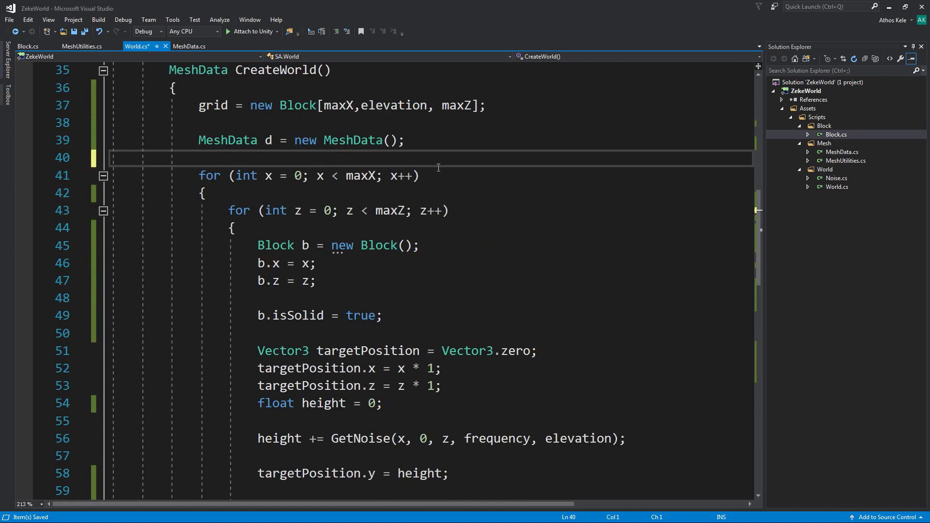
{"action": "scroll", "coordinate": [378, 154], "scroll_direction": "up", "scroll_amount": 2}
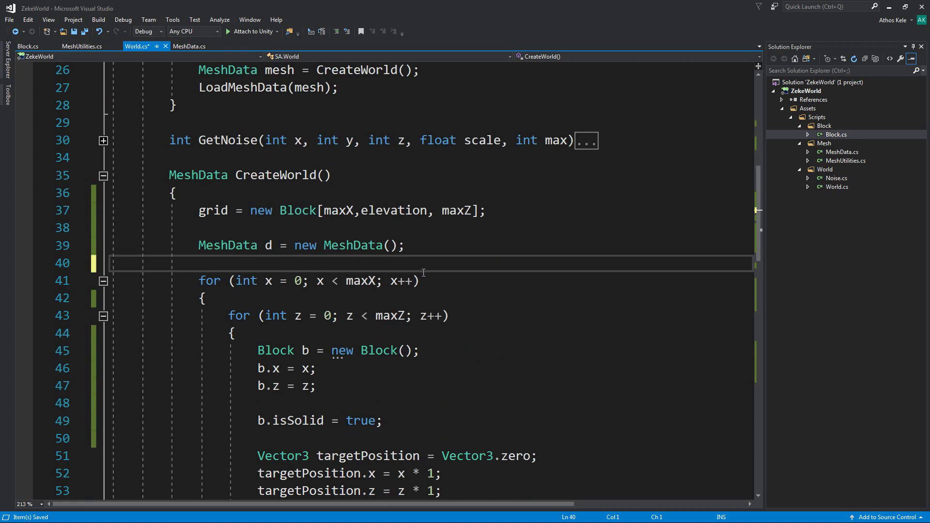
{"action": "left_click", "coordinate": [424, 272]}
{"action": "left_click", "coordinate": [276, 259]}
Move 'MeshData d = new MeshData();' from above the loops to after them
{"action": "left_click_drag", "start_coordinate": [181, 247], "coordinate": [450, 255]}
{"action": "key", "text": "ctrl+x"}
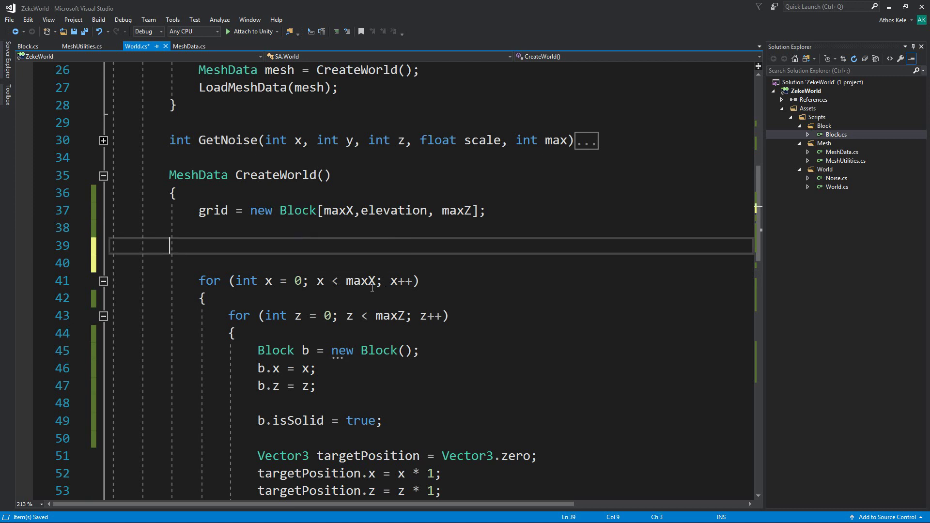
{"action": "scroll", "coordinate": [335, 315], "scroll_direction": "down", "scroll_amount": 10}
{"action": "left_click", "coordinate": [281, 229]}
{"action": "key", "text": "Return"}
{"action": "key", "text": "Return"}
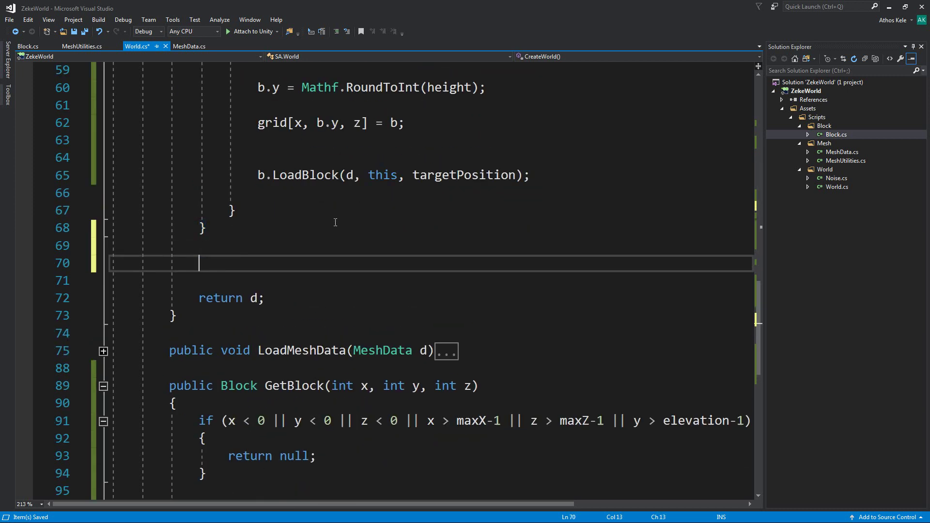
{"action": "key", "text": "ctrl+v"}
{"action": "key", "text": "Up"}
{"action": "key", "text": "Up"}
{"action": "key", "text": "Up"}
Comment out the b.LoadBlock call and save World.cs
{"action": "left_click_drag", "start_coordinate": [240, 174], "coordinate": [557, 173]}
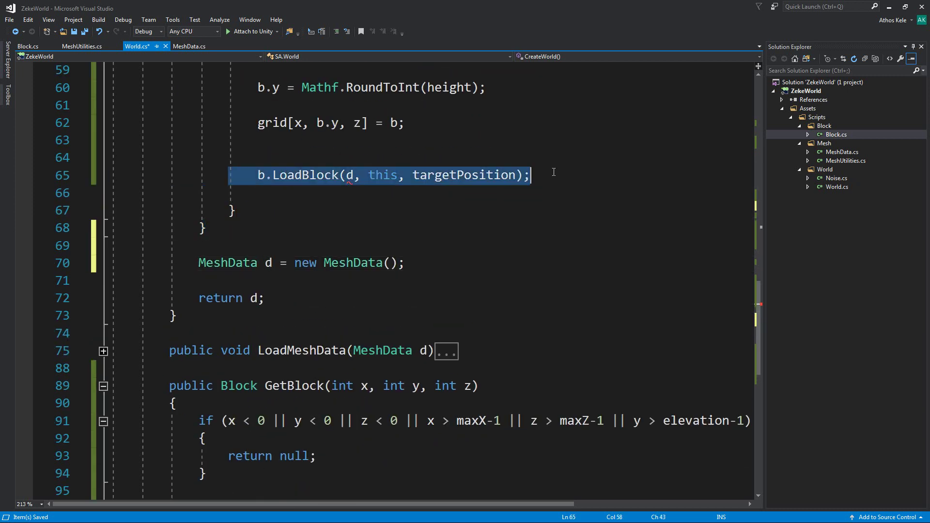
{"action": "key", "text": "ctrl+k"}
{"action": "key", "text": "ctrl+c"}
{"action": "key", "text": "ctrl+s"}
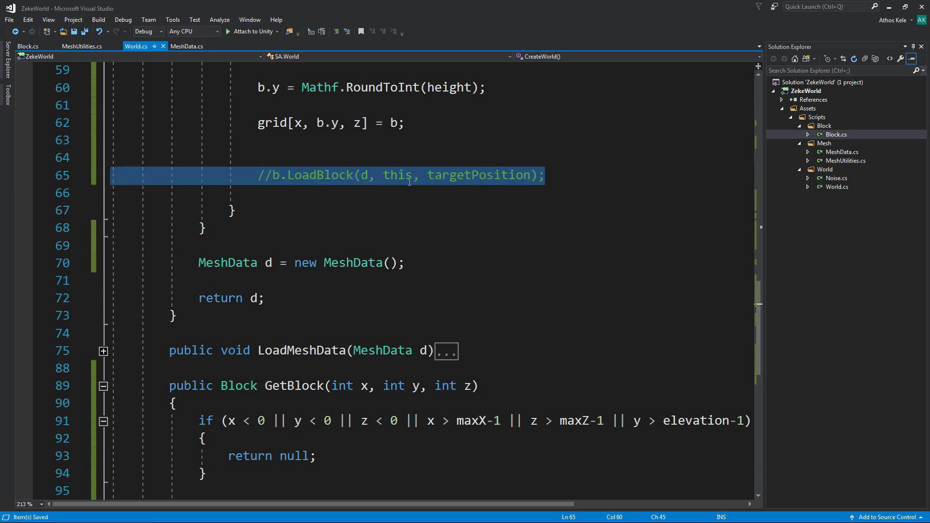
Review the reworked loop body and the blank line before 'return d;'
{"action": "scroll", "coordinate": [276, 174], "scroll_direction": "up", "scroll_amount": 7}
{"action": "left_click_drag", "start_coordinate": [171, 123], "coordinate": [257, 386]}
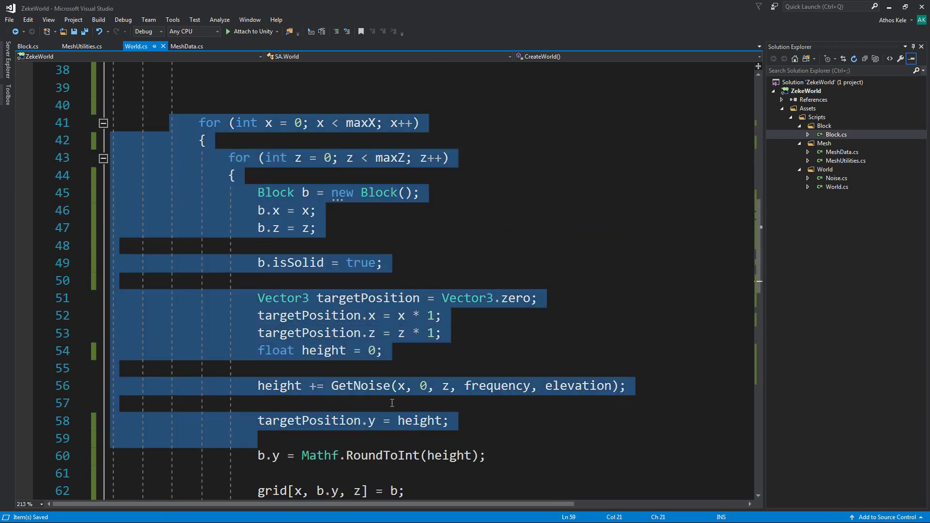
{"action": "left_click", "coordinate": [463, 268]}
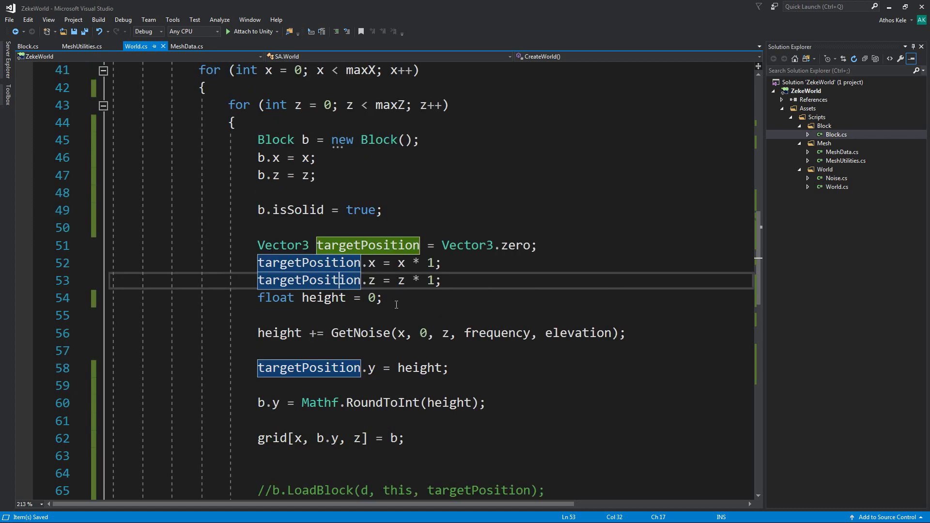
{"action": "scroll", "coordinate": [396, 305], "scroll_direction": "up", "scroll_amount": 2}
{"action": "left_click", "coordinate": [369, 328]}
{"action": "scroll", "coordinate": [368, 339], "scroll_direction": "down", "scroll_amount": 3}
{"action": "scroll", "coordinate": [311, 416], "scroll_direction": "down", "scroll_amount": 2}
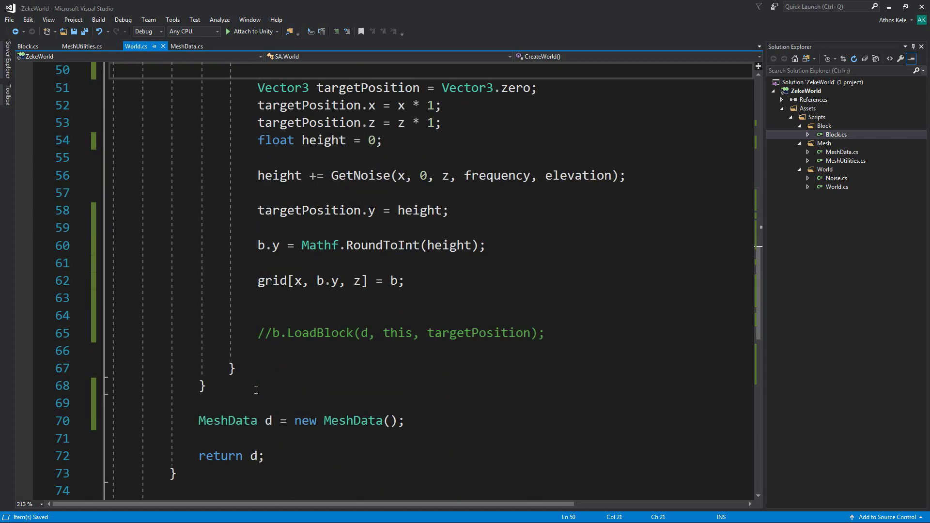
{"action": "double_click", "coordinate": [172, 434]}
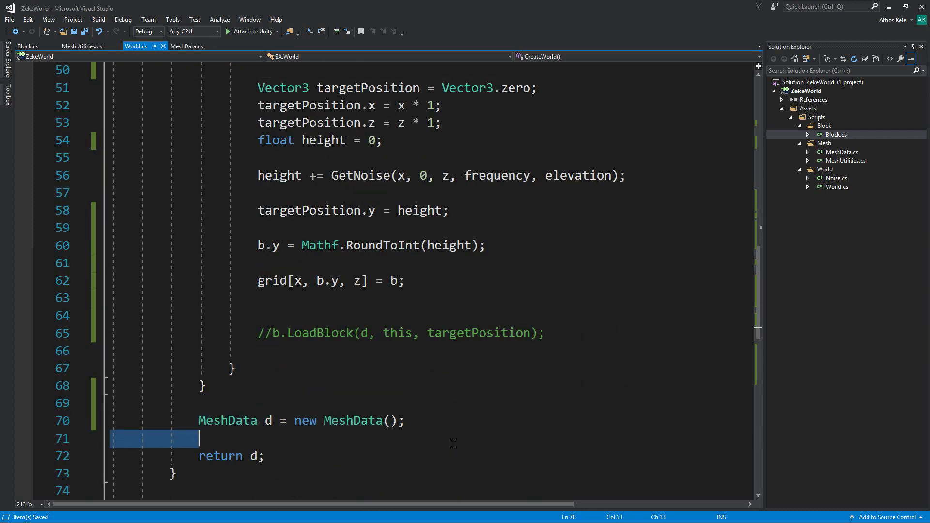
Remove the surplus empty line above CreateWorld's x loop
{"action": "scroll", "coordinate": [453, 339], "scroll_direction": "up", "scroll_amount": 6}
{"action": "left_click_drag", "start_coordinate": [178, 194], "coordinate": [128, 196]}
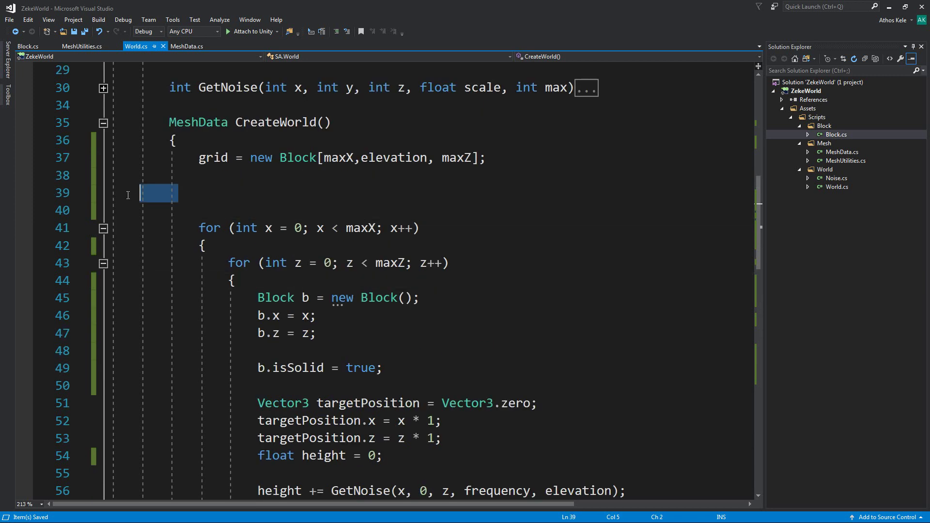
{"action": "key", "text": "Delete"}
{"action": "key", "text": "ctrl+z"}
{"action": "key", "text": "BackSpace"}
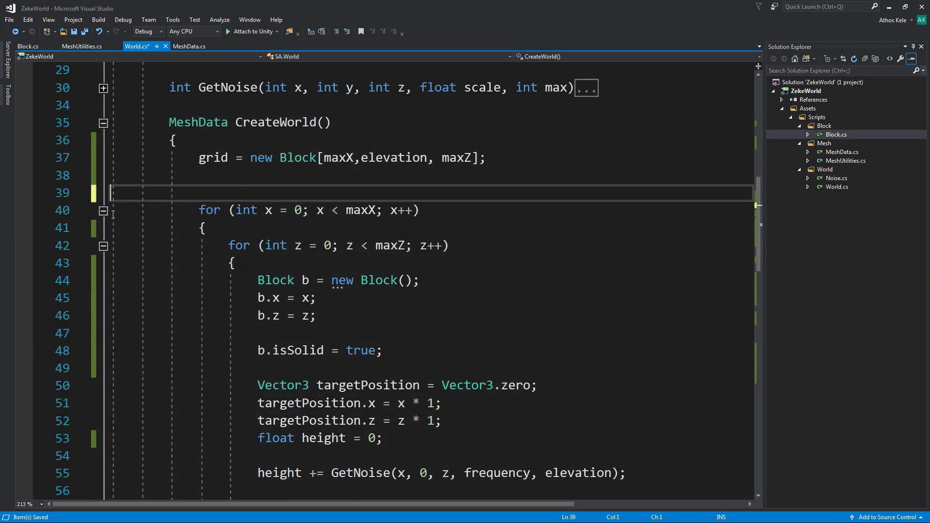
{"action": "key", "text": "BackSpace"}
{"action": "left_click", "coordinate": [295, 280]}
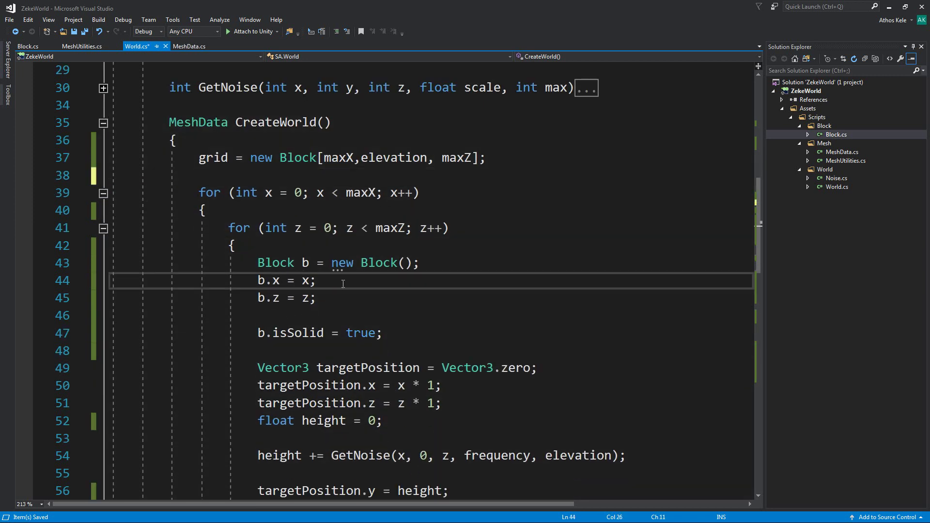
{"action": "left_click", "coordinate": [370, 296]}
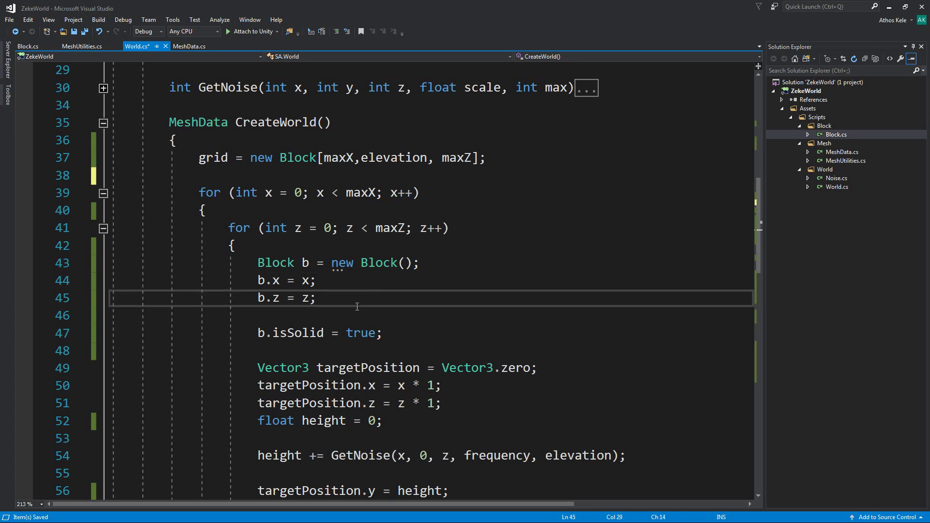
{"action": "scroll", "coordinate": [357, 306], "scroll_direction": "down", "scroll_amount": 1}
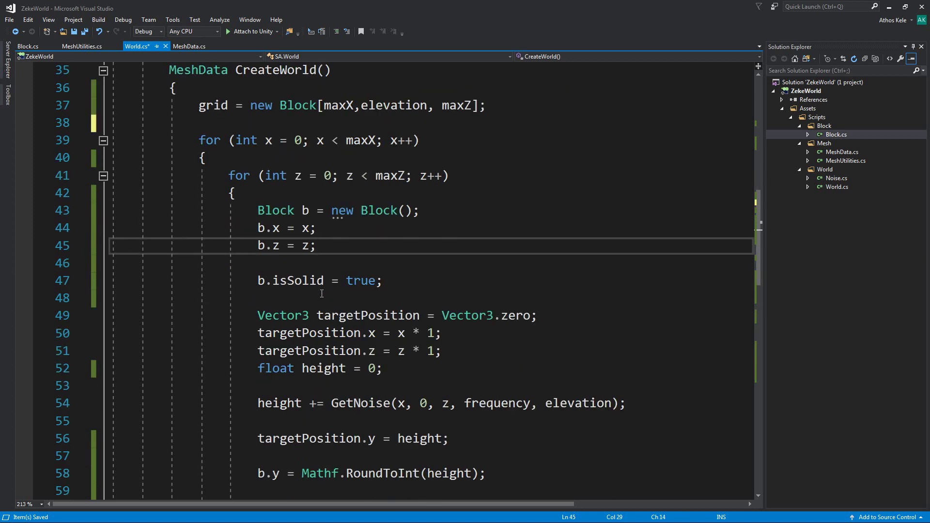
Through Peek Definition, add 'public Vector3 worldPosition;' to Block and save both scripts
{"action": "right_click", "coordinate": [303, 211]}
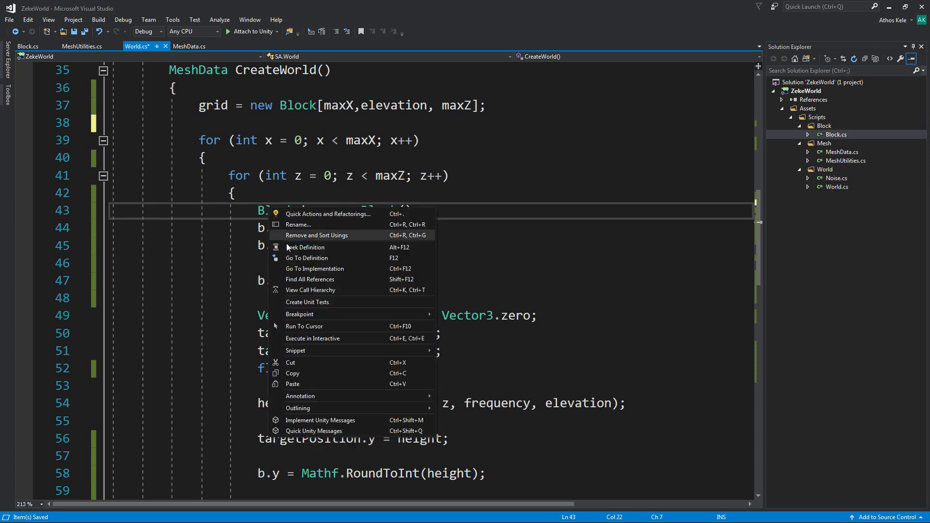
{"action": "left_click", "coordinate": [307, 248]}
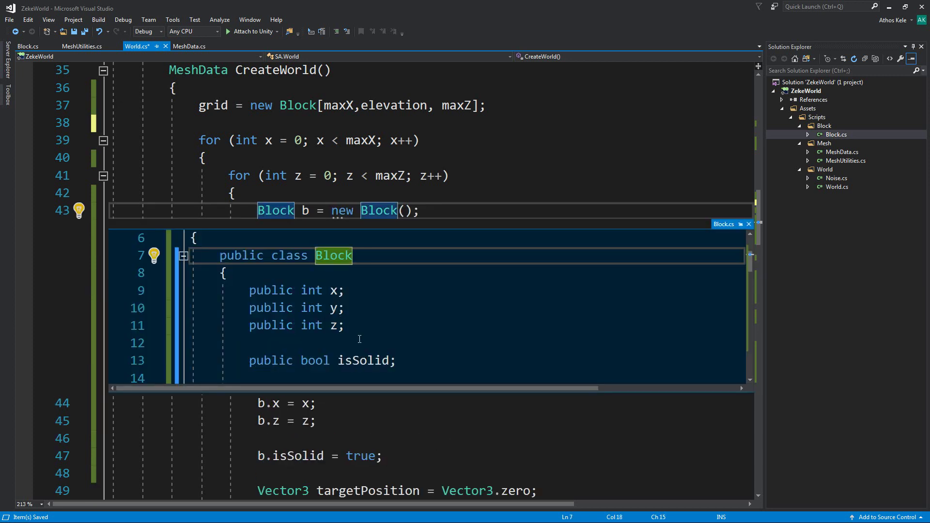
{"action": "left_click", "coordinate": [363, 340]}
{"action": "key", "text": "Return"}
{"action": "type", "text": "public b"}
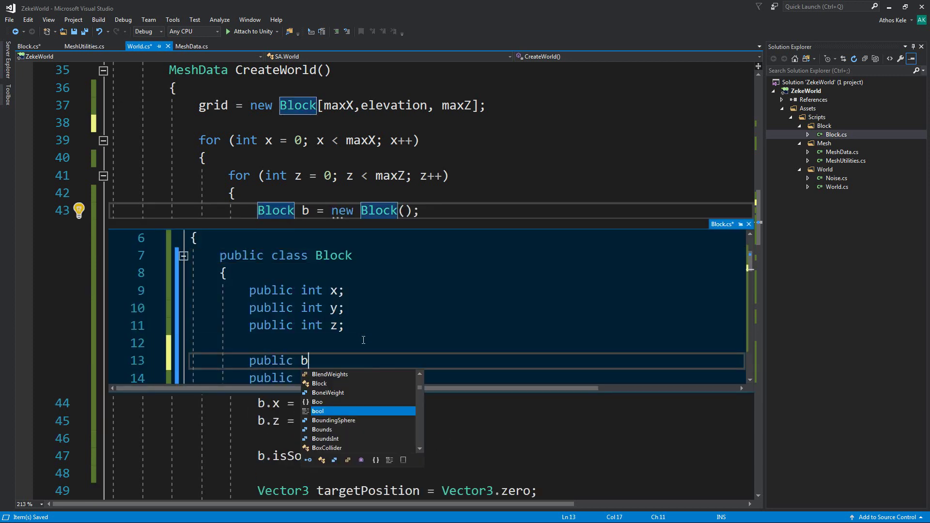
{"action": "type", "text": "e"}
{"action": "key", "text": "BackSpace"}
{"action": "key", "text": "BackSpace"}
{"action": "type", "text": "vec"}
{"action": "key", "text": "Tab"}
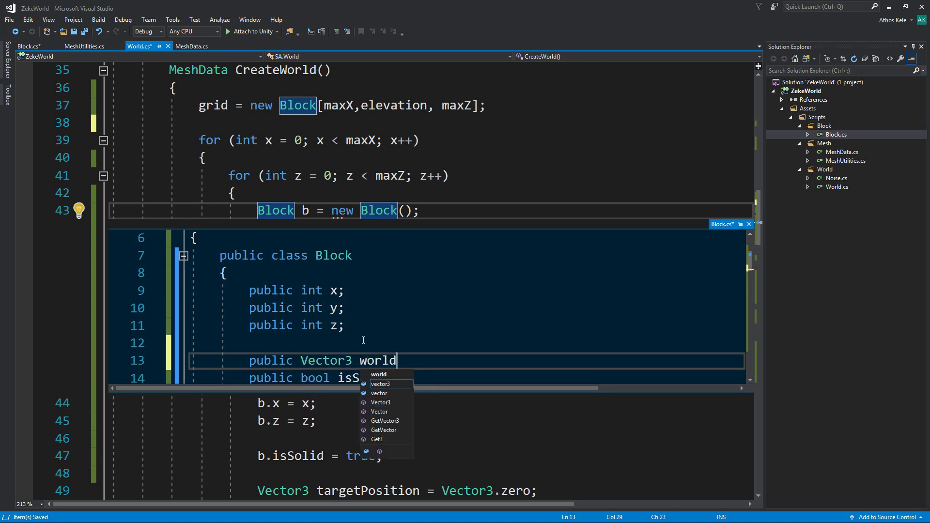
{"action": "type", "text": "Position;"}
{"action": "key", "text": "ctrl+s"}
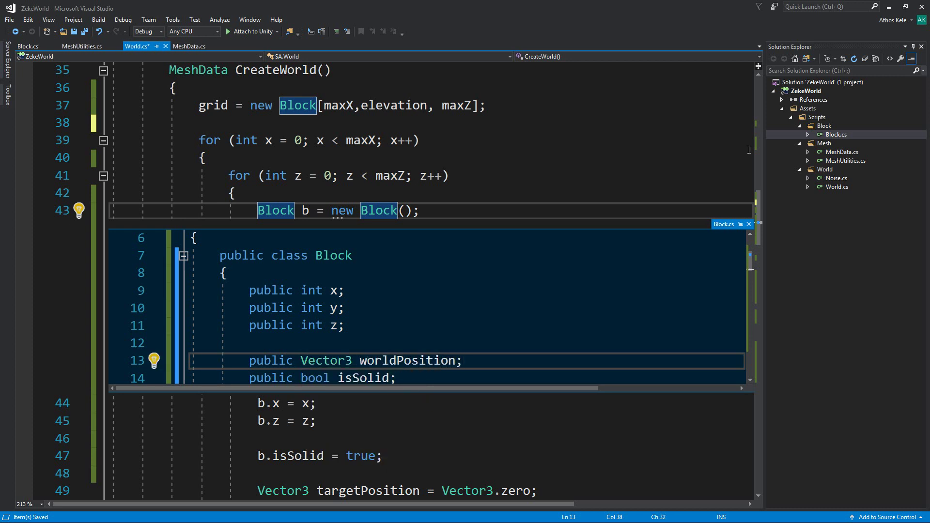
{"action": "left_click", "coordinate": [749, 224]}
{"action": "key", "text": "ctrl+s"}
Add 'b.worldPosition = targetPosition;' after the height assignment and save World.cs
{"action": "scroll", "coordinate": [376, 214], "scroll_direction": "down", "scroll_amount": 2}
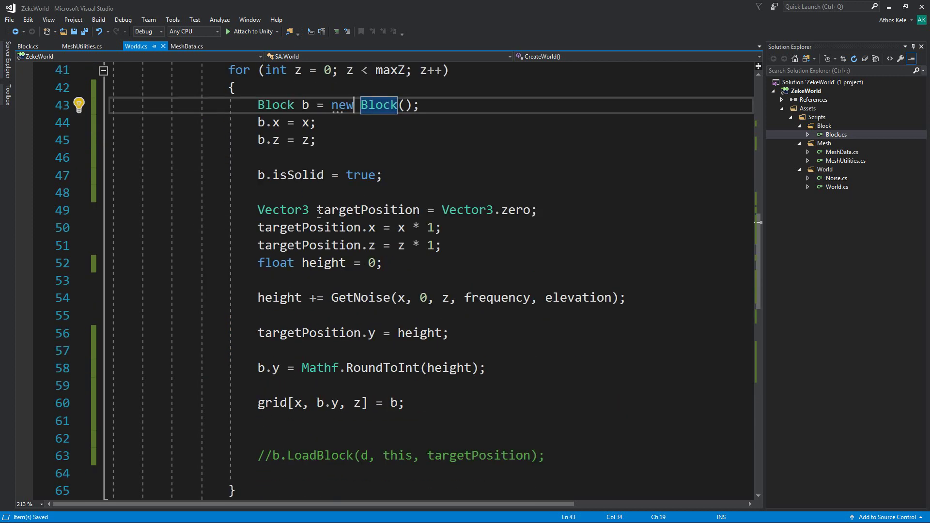
{"action": "left_click", "coordinate": [376, 213]}
{"action": "left_click", "coordinate": [384, 263]}
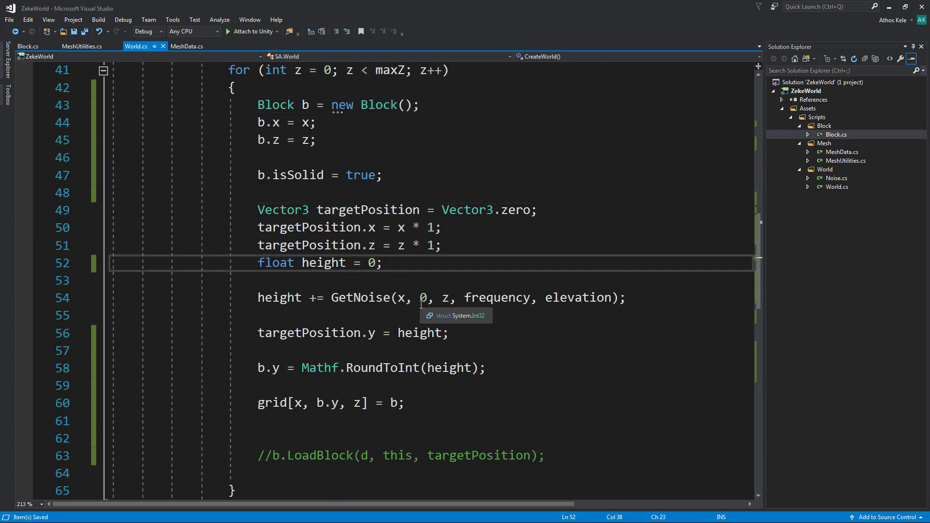
{"action": "left_click", "coordinate": [441, 355]}
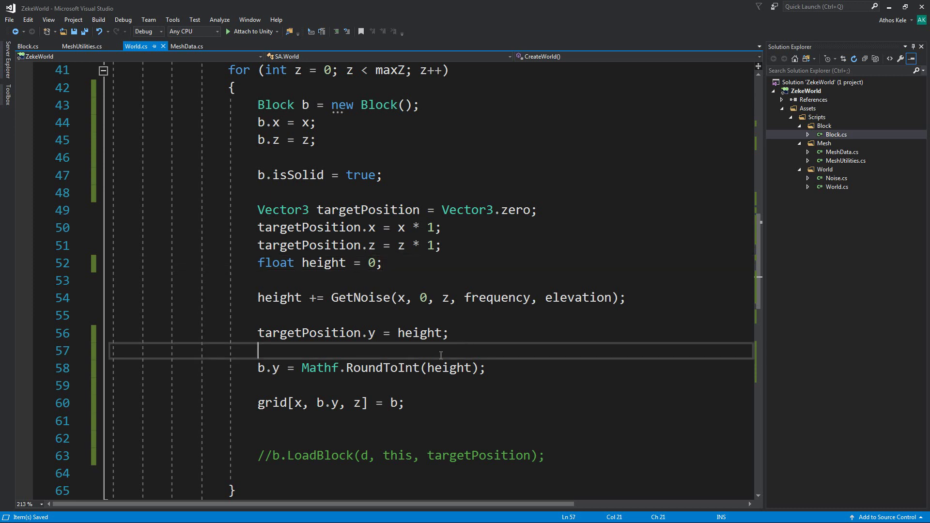
{"action": "type", "text": "b.w"}
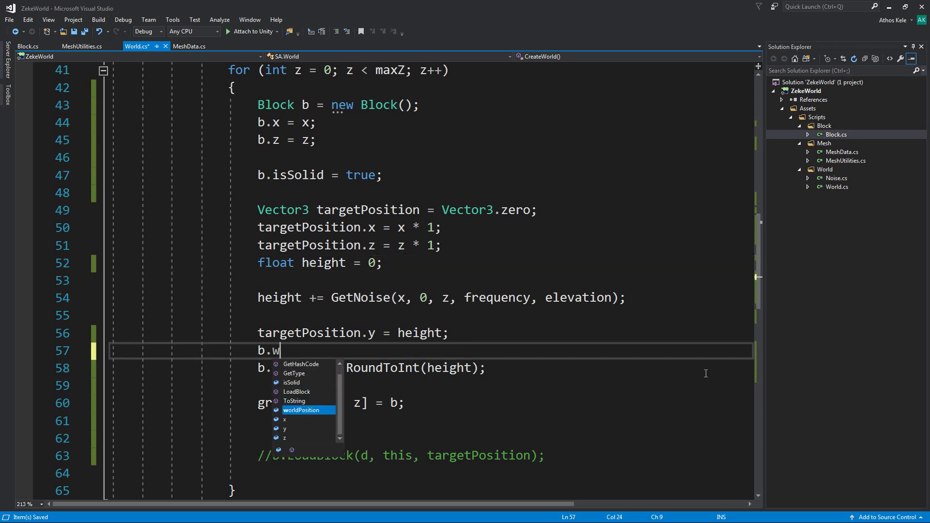
{"action": "type", "text": "o = target"}
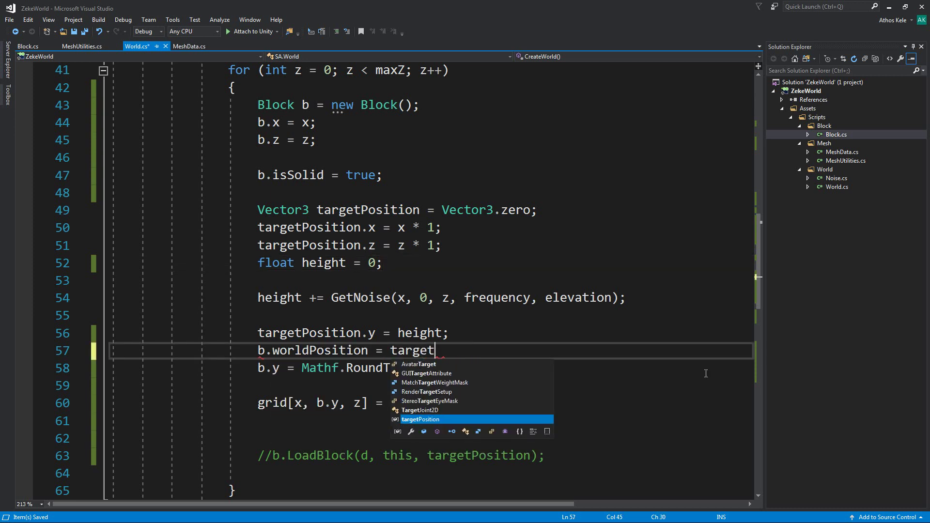
{"action": "type", "text": ";"}
{"action": "key", "text": "ctrl+s"}
Check where targetPosition is used and go to the line after the commented LoadBlock call
{"action": "scroll", "coordinate": [633, 266], "scroll_direction": "down", "scroll_amount": 2}
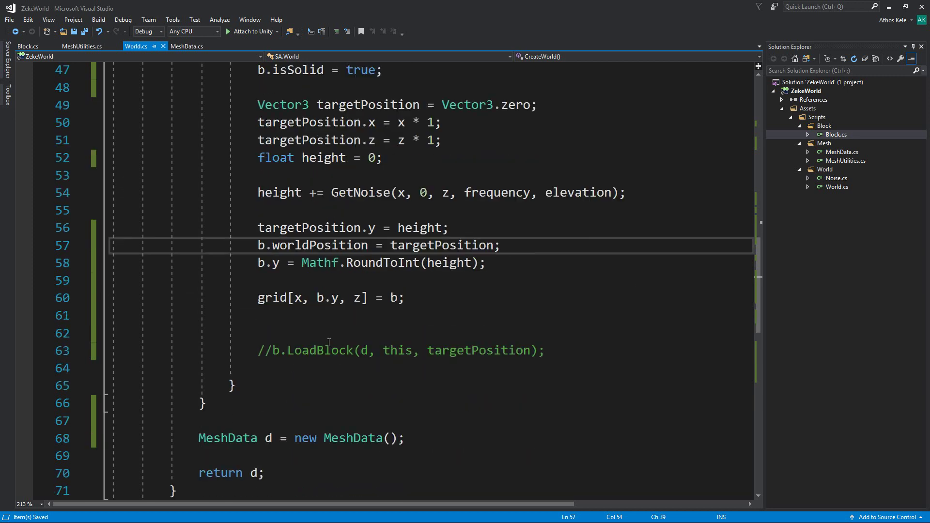
{"action": "scroll", "coordinate": [581, 257], "scroll_direction": "down", "scroll_amount": 1}
{"action": "left_click_drag", "start_coordinate": [257, 246], "coordinate": [494, 248]}
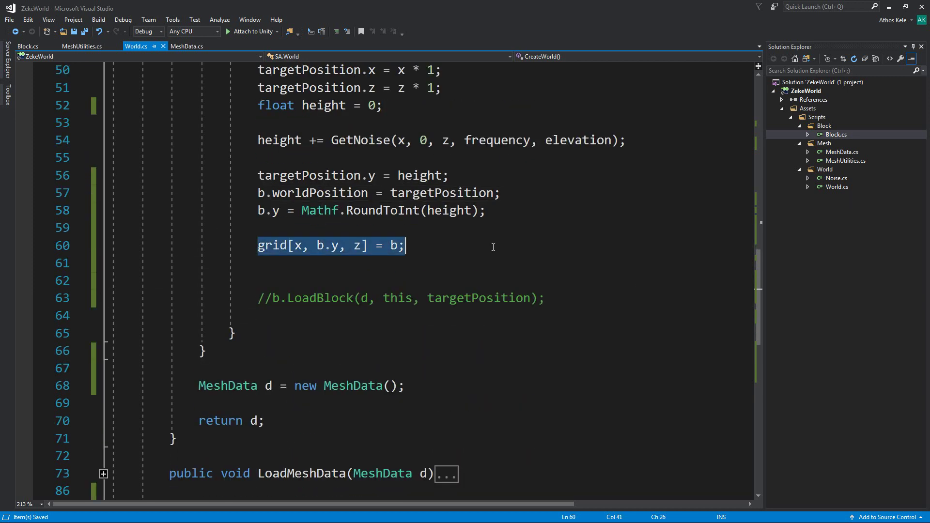
{"action": "left_click", "coordinate": [424, 195]}
{"action": "left_click", "coordinate": [331, 308]}
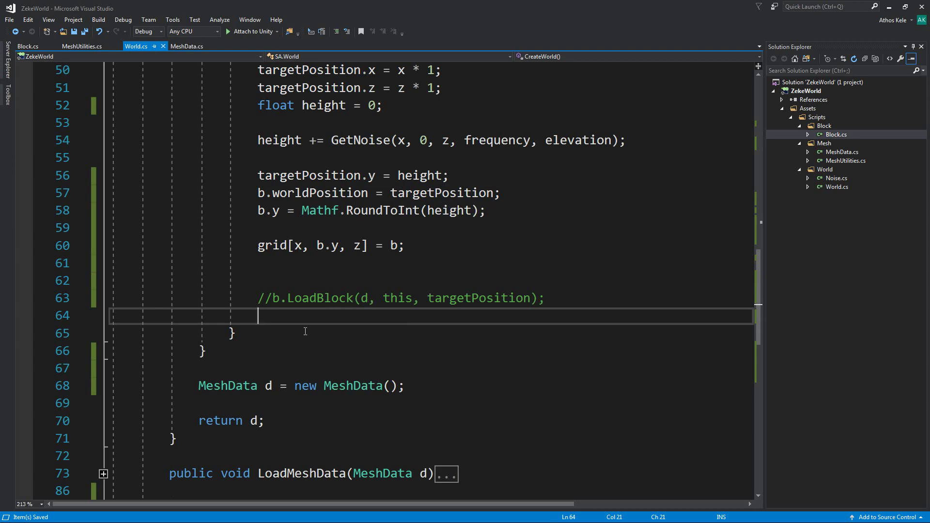
{"action": "scroll", "coordinate": [306, 331], "scroll_direction": "down", "scroll_amount": 1}
{"action": "scroll", "coordinate": [325, 262], "scroll_direction": "up", "scroll_amount": 2}
{"action": "scroll", "coordinate": [348, 192], "scroll_direction": "up", "scroll_amount": 7}
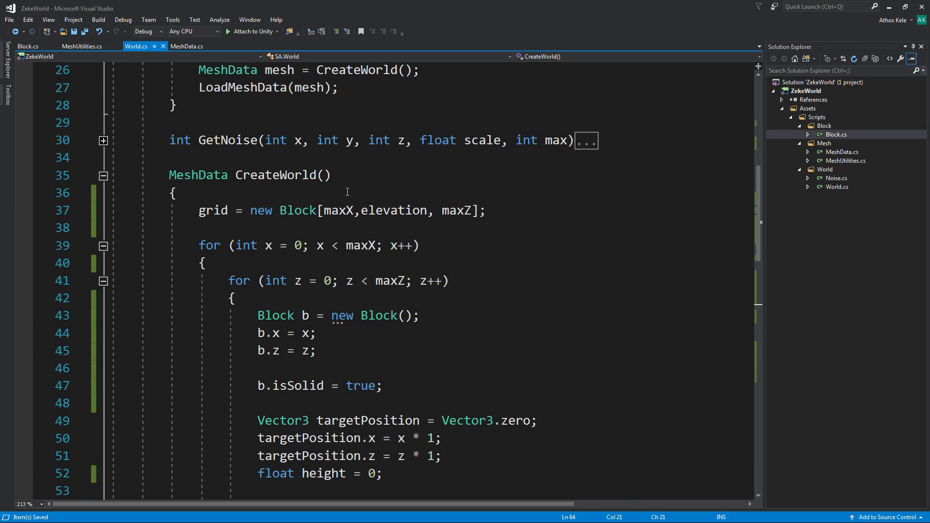
Declare 'List<Block> blocks = new List<Block>();' below the grid allocation
{"action": "left_click", "coordinate": [357, 235]}
{"action": "key", "text": "Return"}
{"action": "key", "text": "Return"}
{"action": "key", "text": "Up"}
{"action": "type", "text": "Li"}
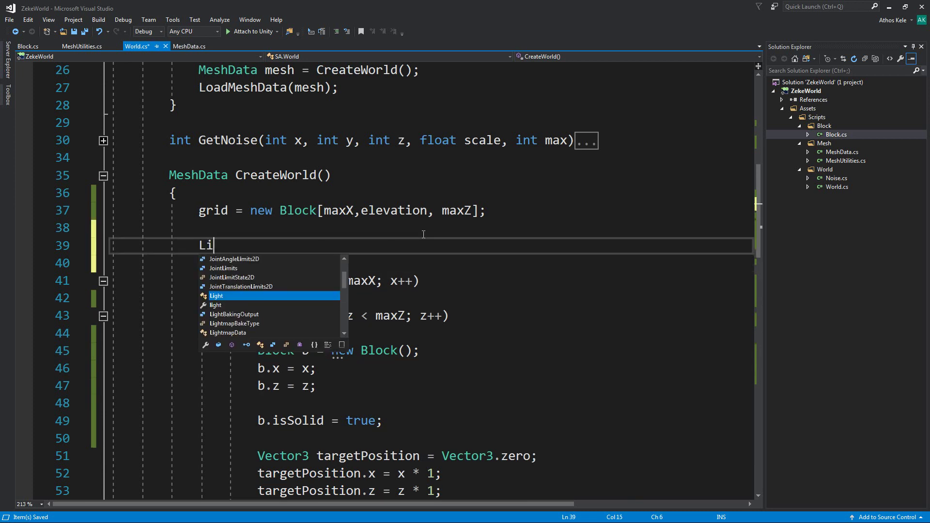
{"action": "type", "text": "st<Bloc"}
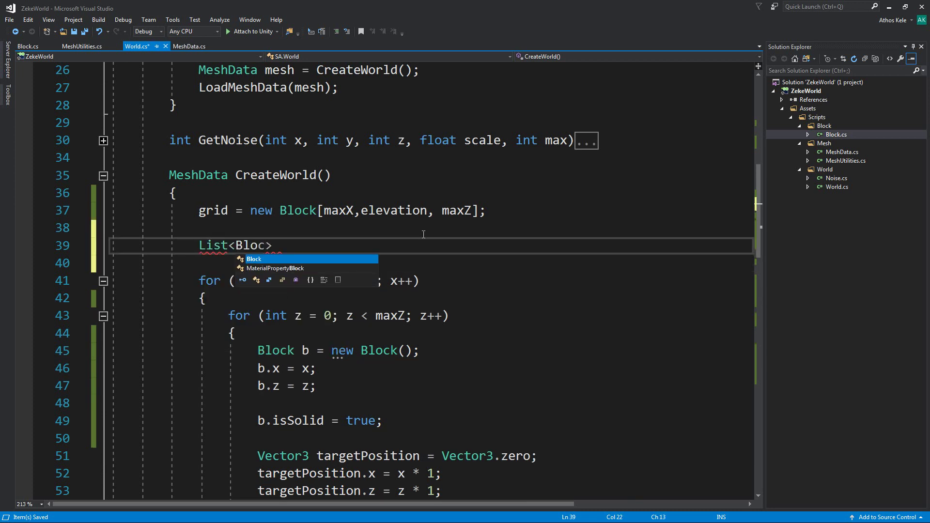
{"action": "type", "text": "k> blocks = ne"}
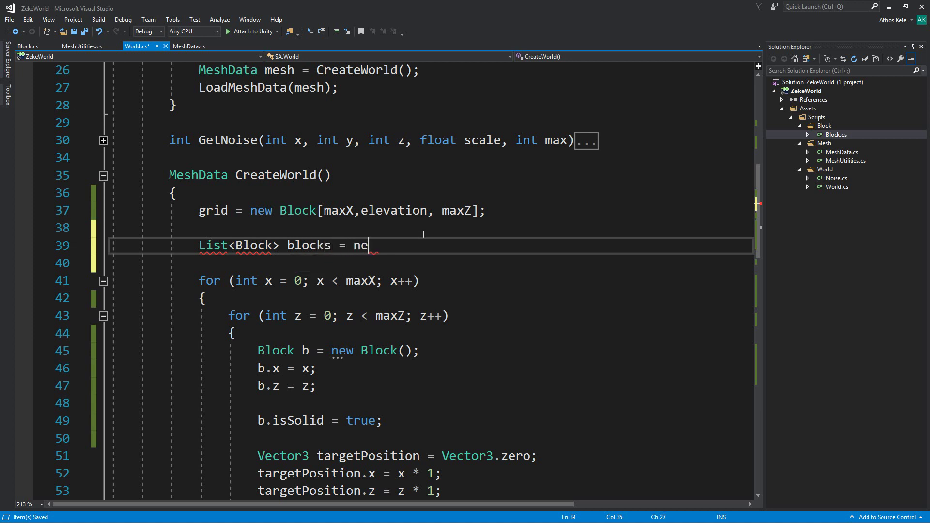
{"action": "type", "text": "w List<Block>();"}
{"action": "scroll", "coordinate": [412, 276], "scroll_direction": "down", "scroll_amount": 1}
{"action": "scroll", "coordinate": [413, 276], "scroll_direction": "down", "scroll_amount": 5}
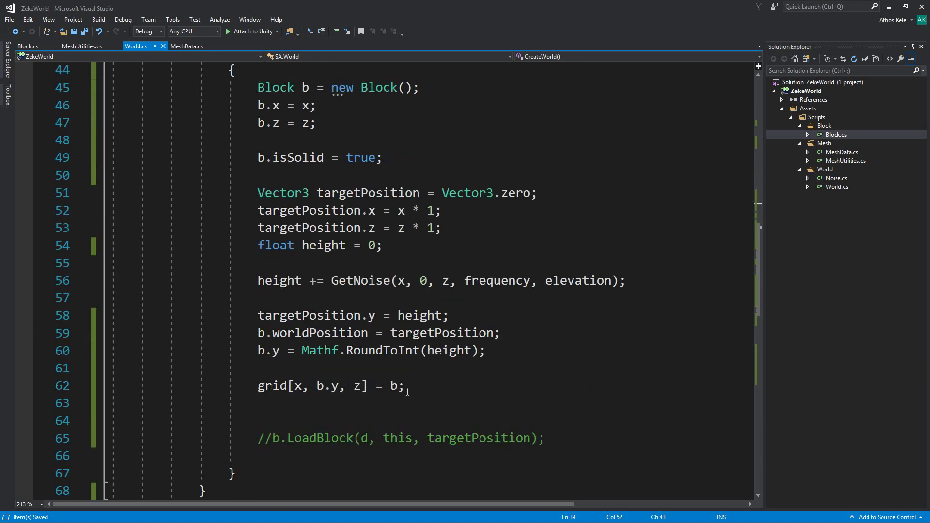
Add 'blocks.Add(b);' after the grid assignment, save, and make room before 'return d;'
{"action": "left_click", "coordinate": [412, 411]}
{"action": "type", "text": "block"}
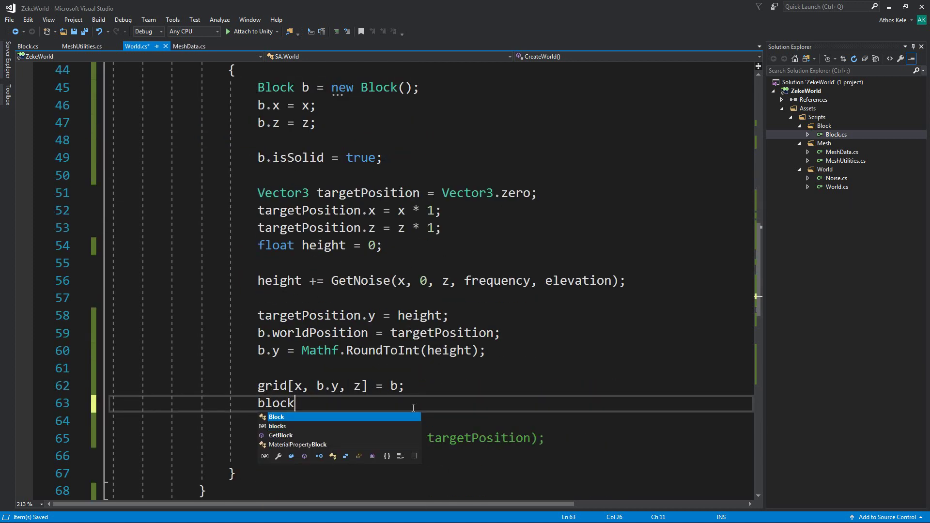
{"action": "type", "text": "s.ad()"}
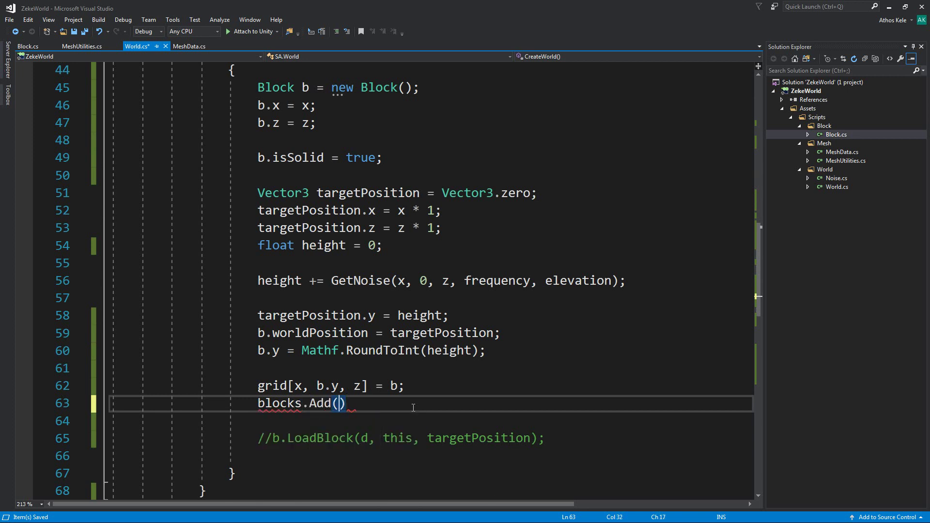
{"action": "type", "text": "b);"}
{"action": "key", "text": "ctrl+s"}
{"action": "key", "text": "Down"}
{"action": "key", "text": "Down"}
{"action": "key", "text": "Down"}
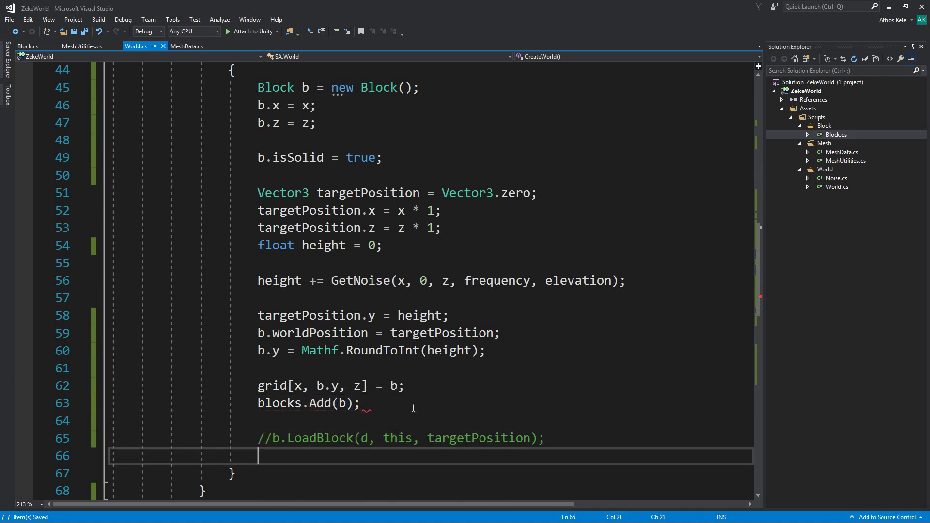
{"action": "key", "text": "Down"}
{"action": "key", "text": "Down"}
{"action": "key", "text": "Down"}
{"action": "key", "text": "Down"}
{"action": "key", "text": "Down"}
{"action": "key", "text": "Down"}
{"action": "key", "text": "Down"}
{"action": "key", "text": "Down"}
{"action": "key", "text": "Up"}
{"action": "key", "text": "Up"}
{"action": "key", "text": "Up"}
{"action": "key", "text": "End"}
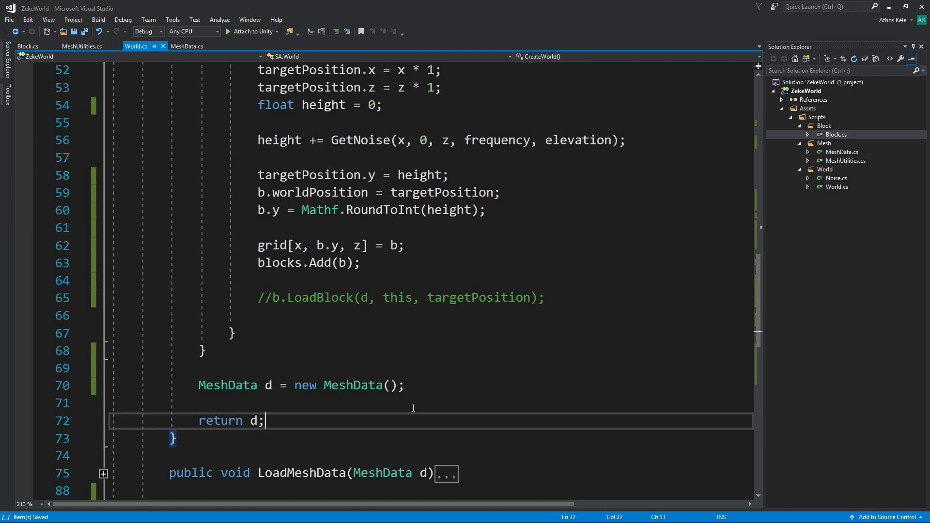
{"action": "key", "text": "Up"}
{"action": "key", "text": "Up"}
{"action": "key", "text": "Return"}
{"action": "key", "text": "ctrl+z"}
Insert a for loop in World.cs running from 0 to blocks.Count
{"action": "key", "text": "End"}
{"action": "key", "text": "Return"}
{"action": "key", "text": "Return"}
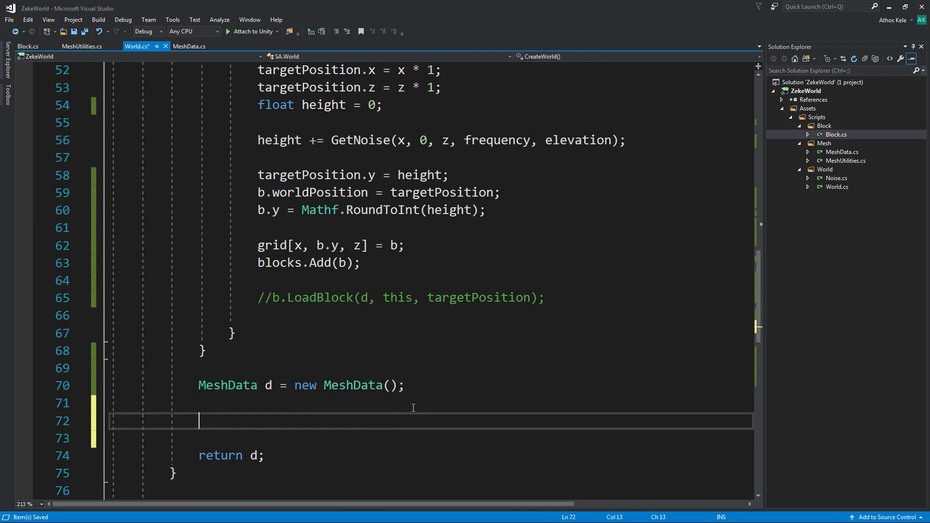
{"action": "key", "text": "Up"}
{"action": "type", "text": "for"}
{"action": "key", "text": "Tab"}
{"action": "key", "text": "Tab"}
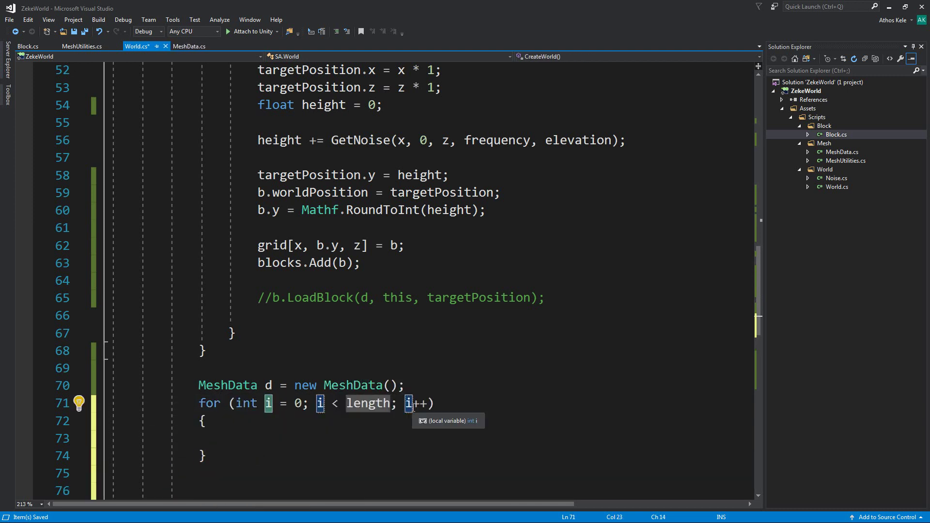
{"action": "key", "text": "Tab"}
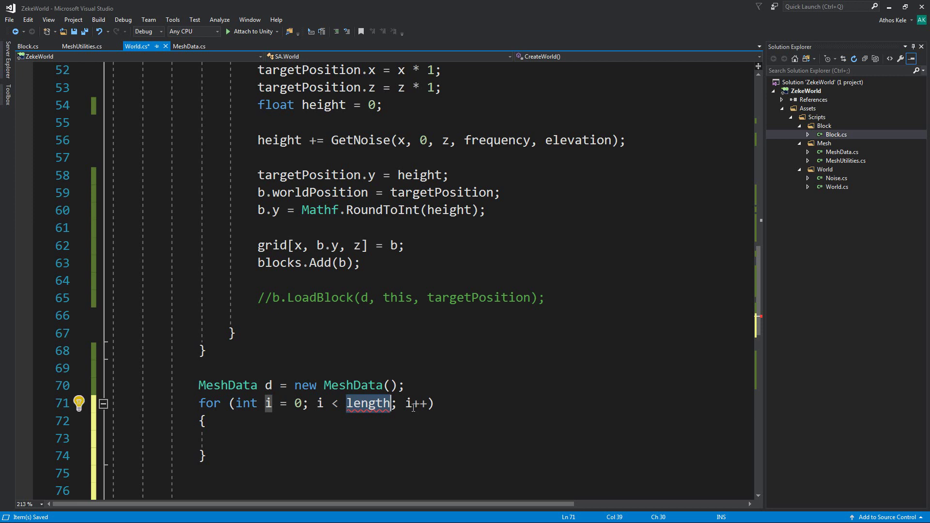
{"action": "type", "text": "block"}
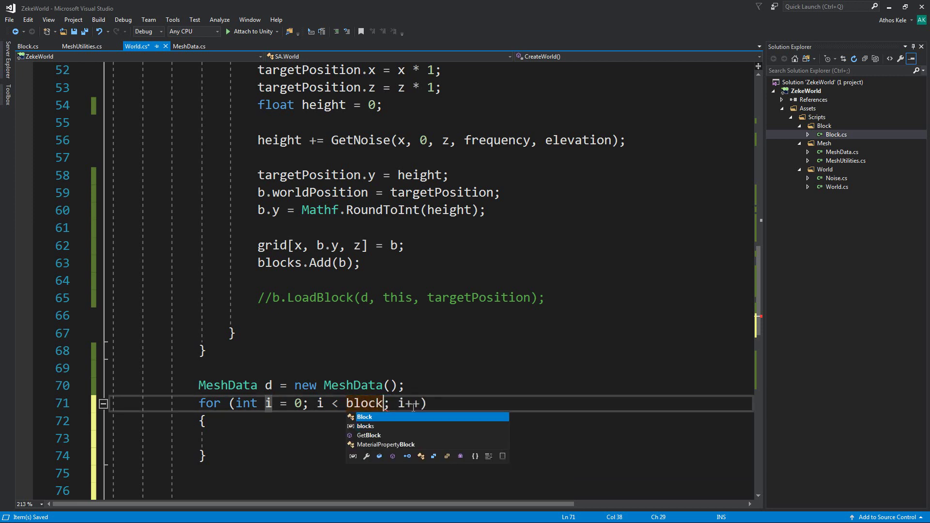
{"action": "type", "text": "s.cou"}
{"action": "key", "text": "Tab"}
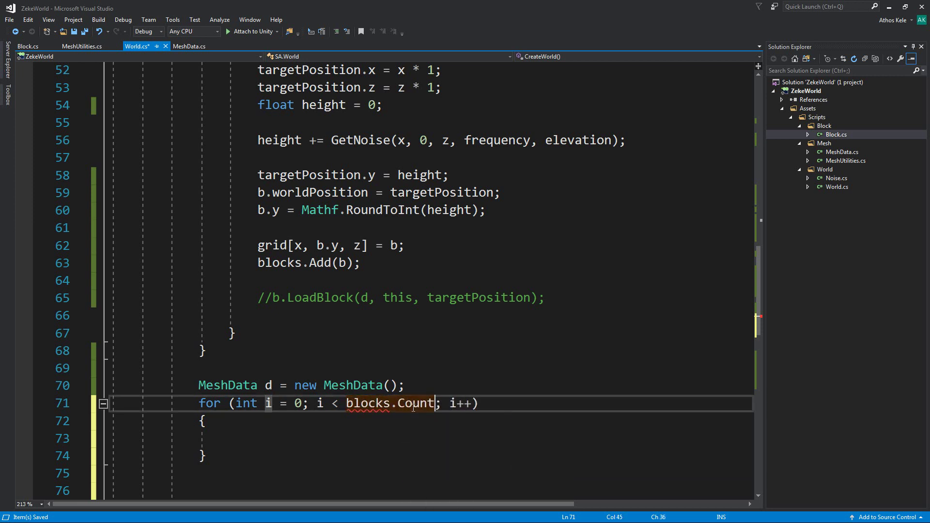
Fill the loop body with blocks[i].LoadBlock(d, this); without the trailing comma
{"action": "key", "text": "Return"}
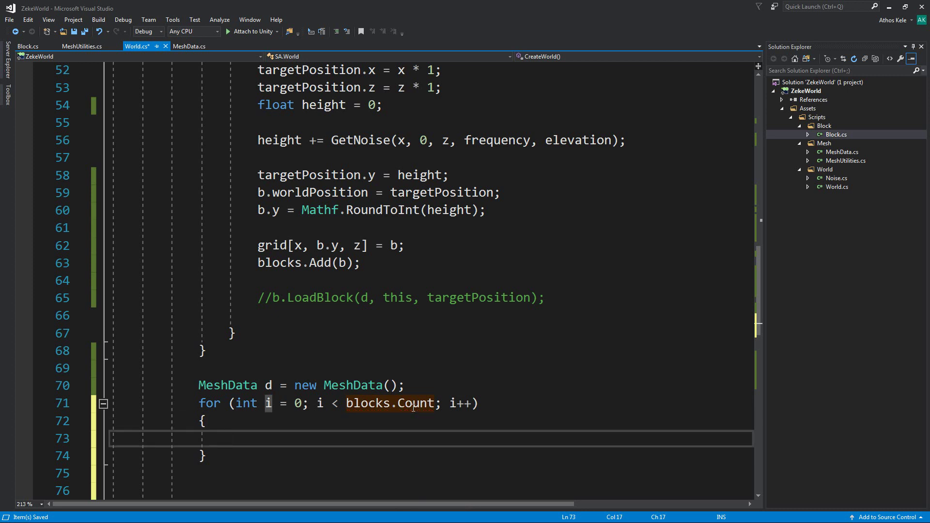
{"action": "type", "text": "b"}
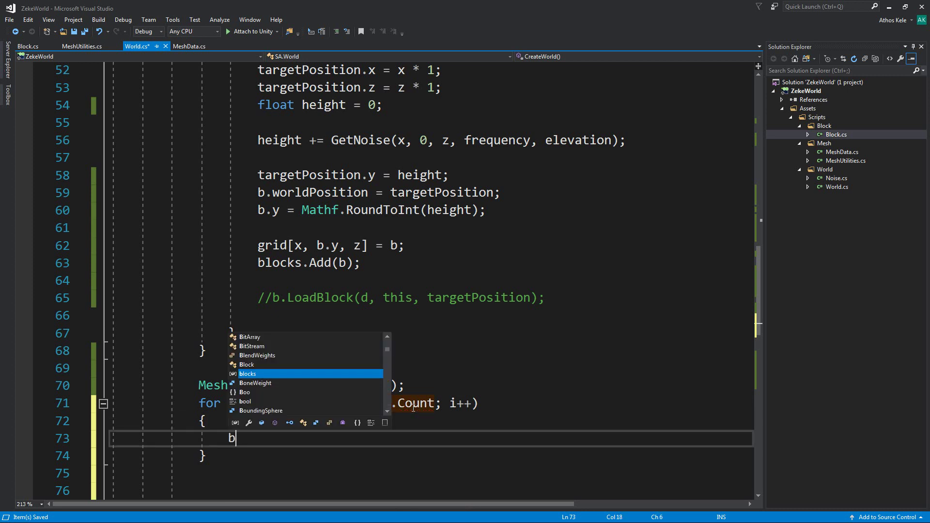
{"action": "type", "text": "lo[]"}
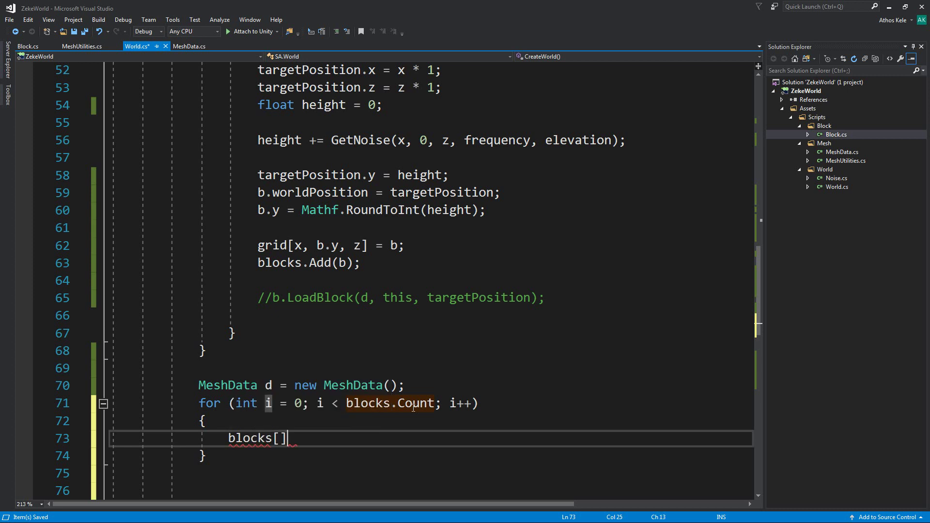
{"action": "type", "text": "i].loa"}
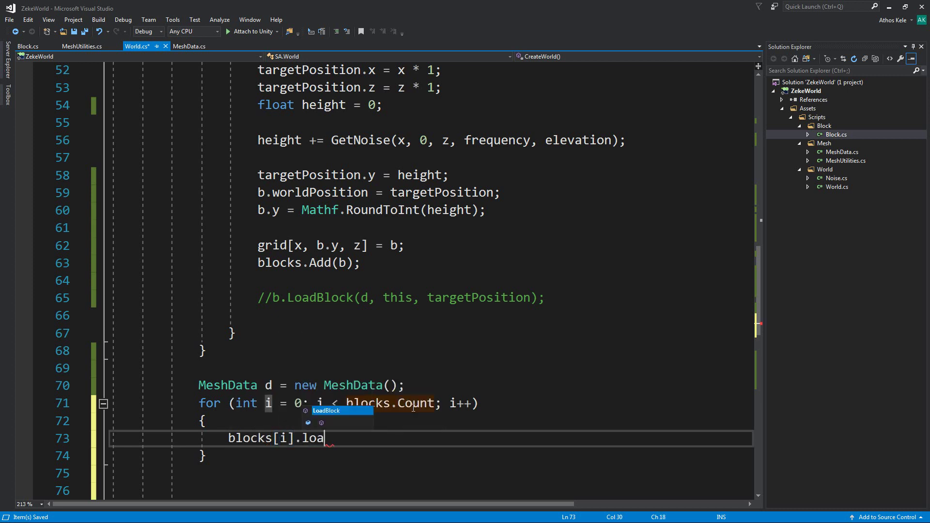
{"action": "type", "text": "()"}
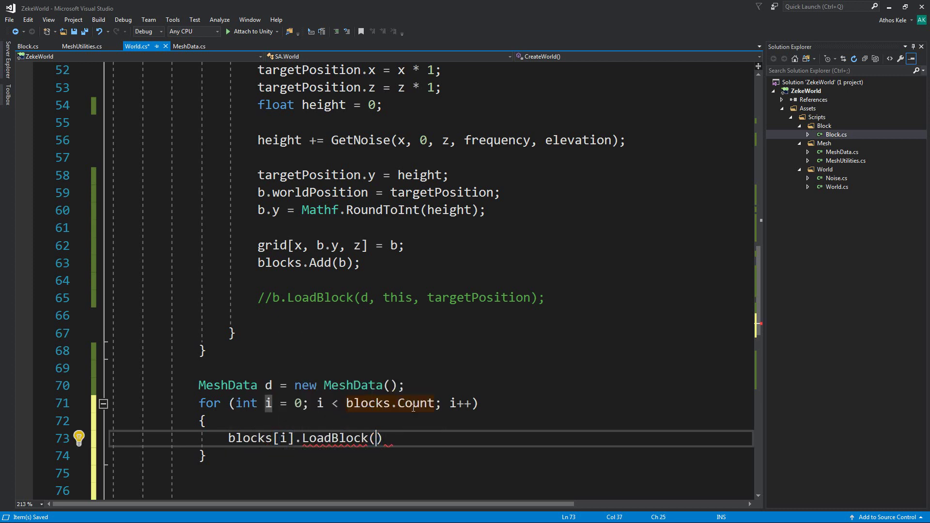
{"action": "type", "text": "d,"}
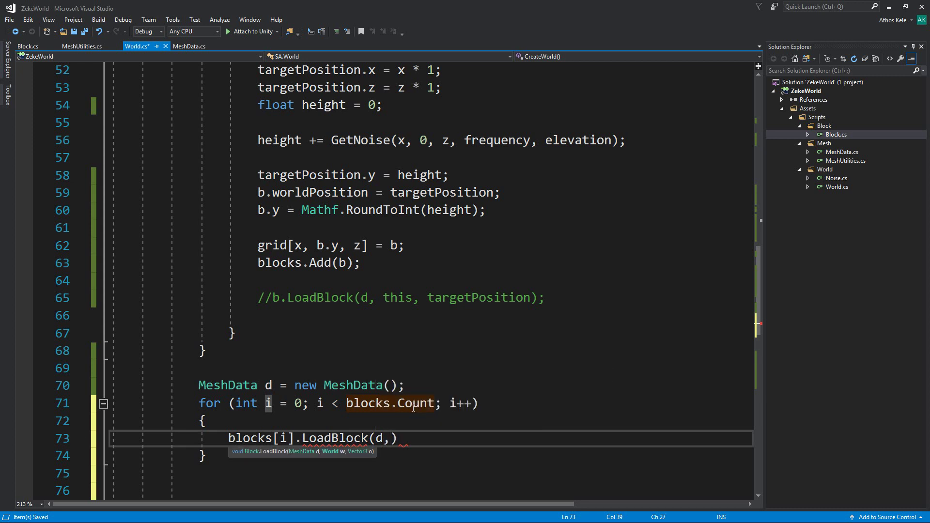
{"action": "type", "text": "this"}
{"action": "type", "text": ","}
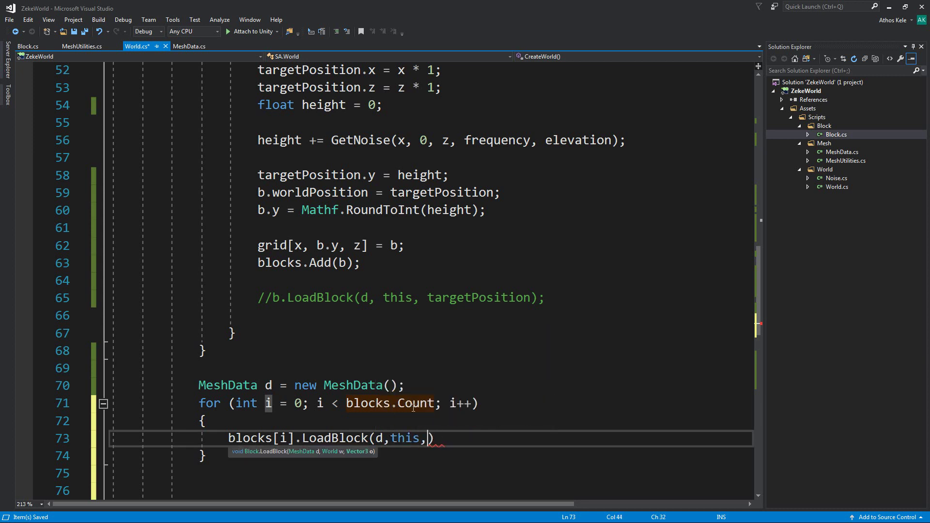
{"action": "key", "text": "BackSpace"}
{"action": "key", "text": "End"}
{"action": "type", "text": ";"}
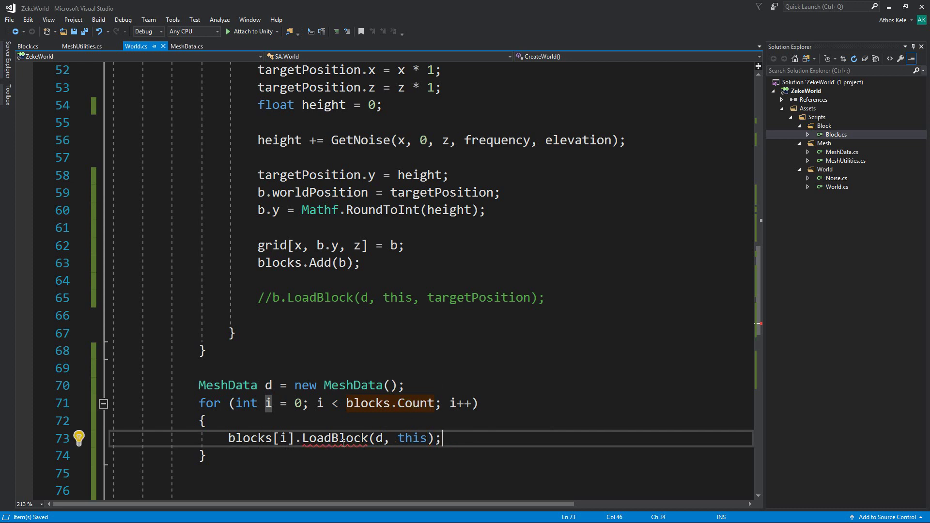
{"action": "right_click", "coordinate": [343, 442]}
Open Block.cs from LoadBlock's definition and delete its Vector3 o parameter
{"action": "left_click", "coordinate": [384, 249]}
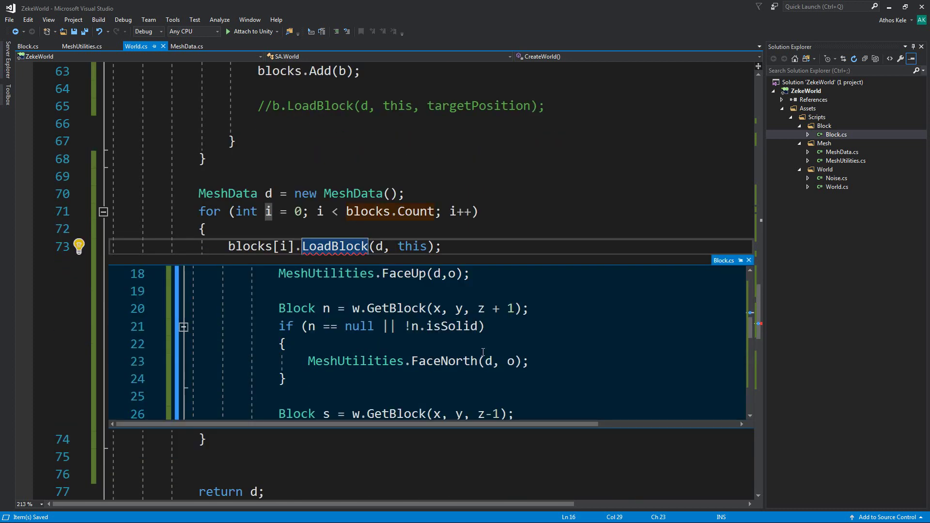
{"action": "scroll", "coordinate": [426, 275], "scroll_direction": "up", "scroll_amount": 1}
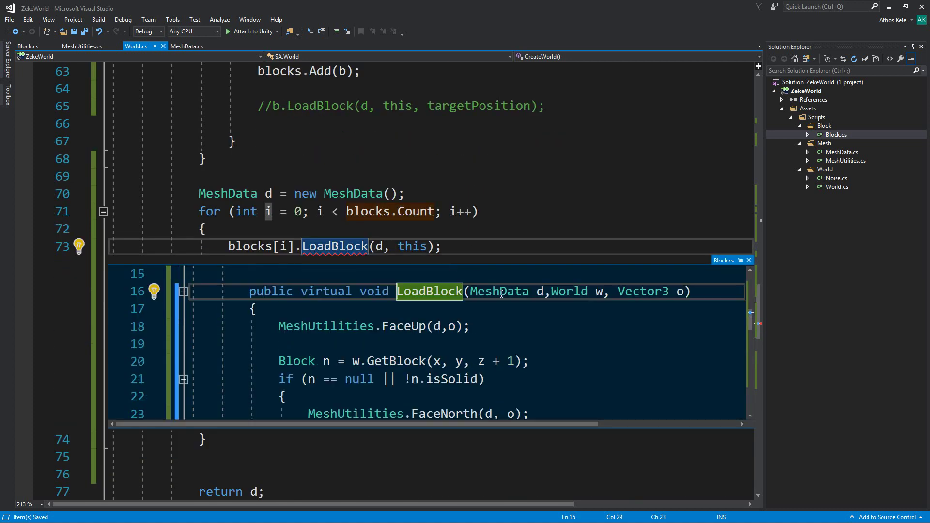
{"action": "left_click", "coordinate": [740, 260]}
{"action": "left_click", "coordinate": [395, 228]}
{"action": "scroll", "coordinate": [395, 273], "scroll_direction": "up", "scroll_amount": 2}
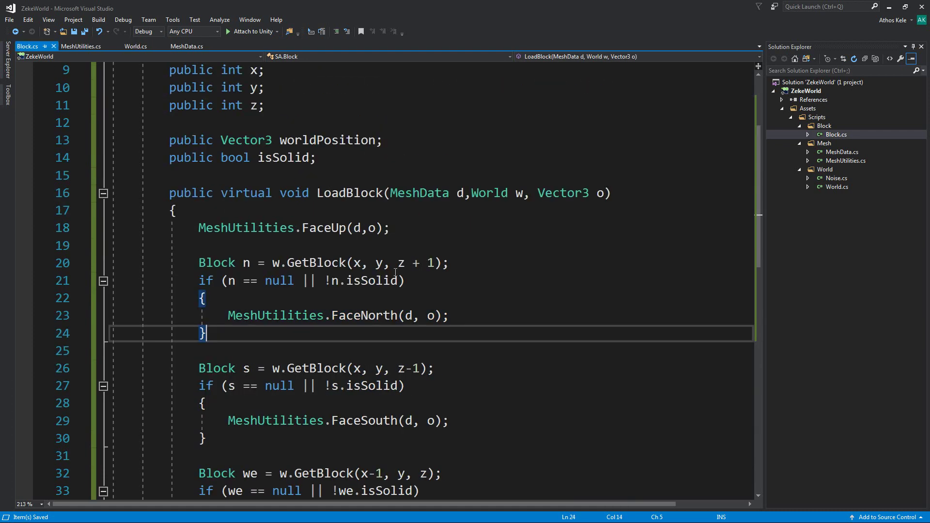
{"action": "scroll", "coordinate": [542, 184], "scroll_direction": "up", "scroll_amount": 1}
{"action": "scroll", "coordinate": [542, 184], "scroll_direction": "up", "scroll_amount": 1}
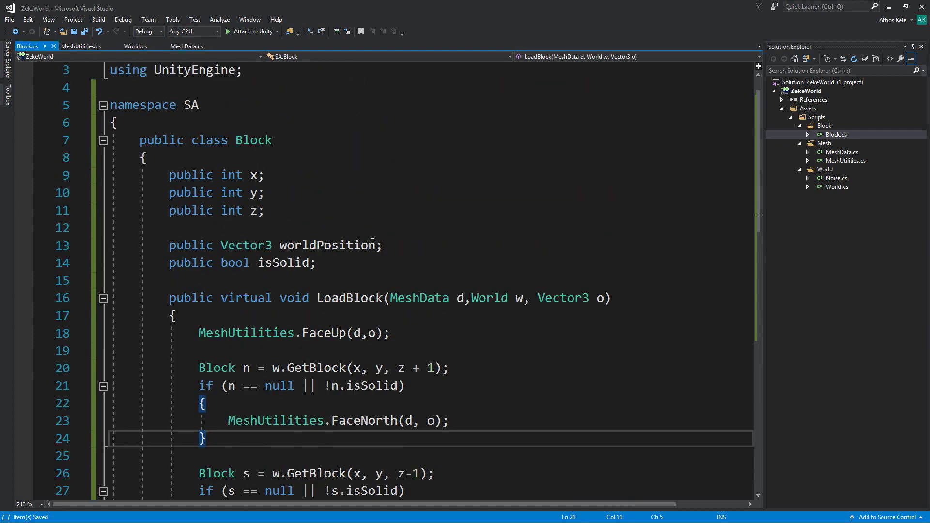
{"action": "double_click", "coordinate": [328, 246]}
{"action": "left_click_drag", "start_coordinate": [537, 298], "coordinate": [605, 298]}
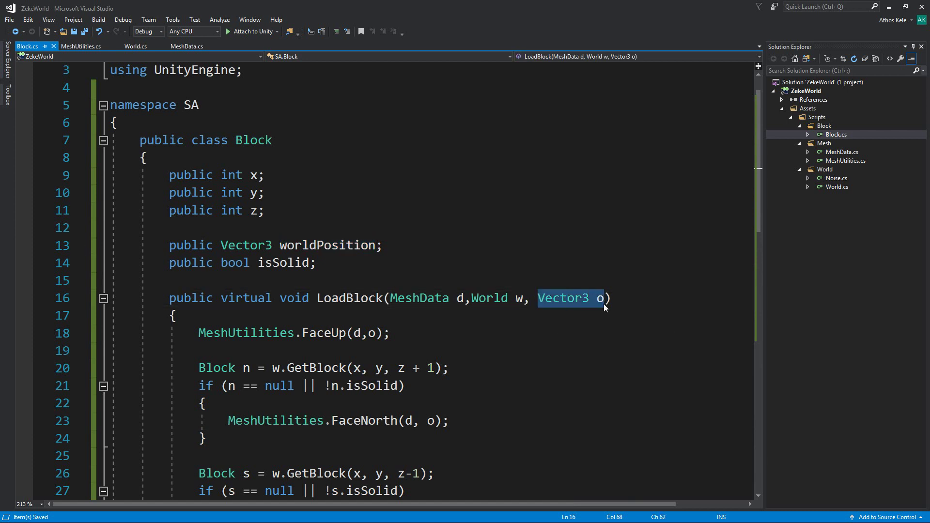
{"action": "key", "text": "BackSpace"}
{"action": "key", "text": "BackSpace"}
{"action": "key", "text": "BackSpace"}
Add 'Vector3 o = worldPosition;' at the start of LoadBlock and save Block.cs
{"action": "key", "text": "Down"}
{"action": "key", "text": "Down"}
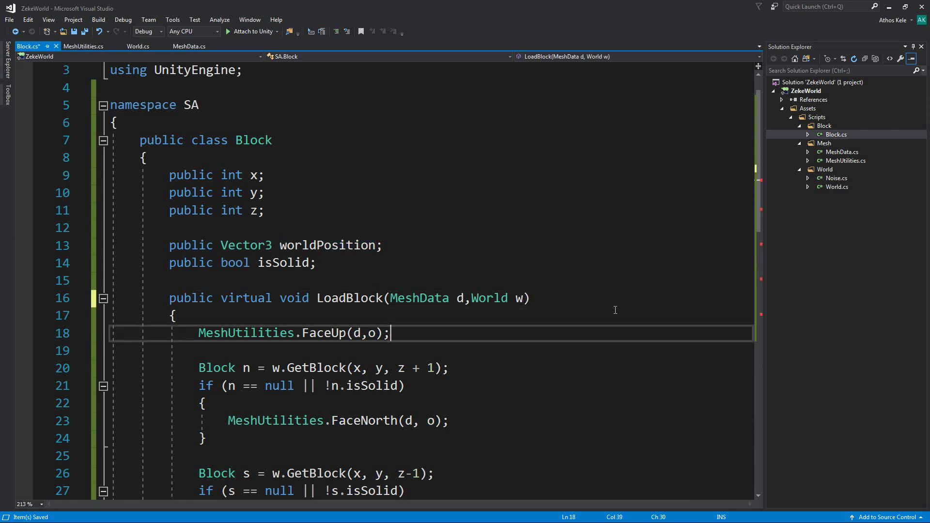
{"action": "key", "text": "Up"}
{"action": "key", "text": "Return"}
{"action": "key", "text": "Return"}
{"action": "key", "text": "Up"}
{"action": "type", "text": "Vector3 o = "}
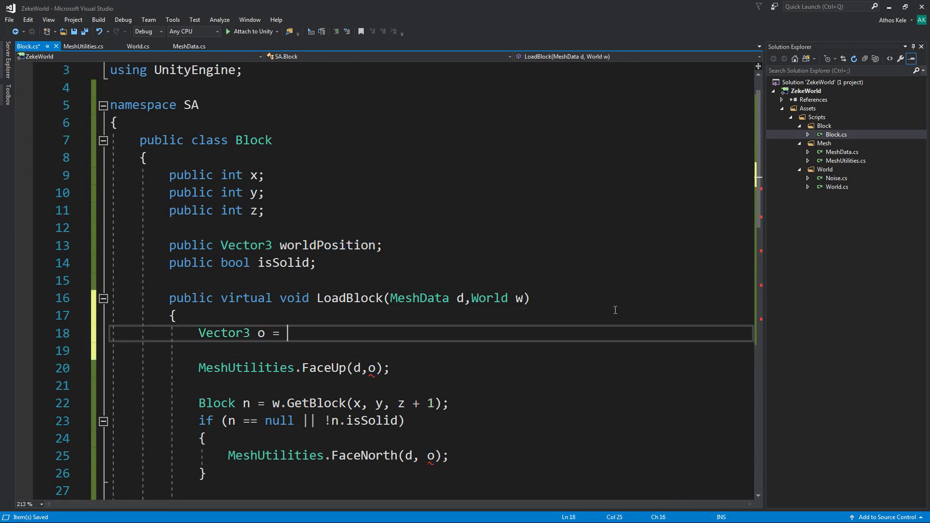
{"action": "type", "text": "wro"}
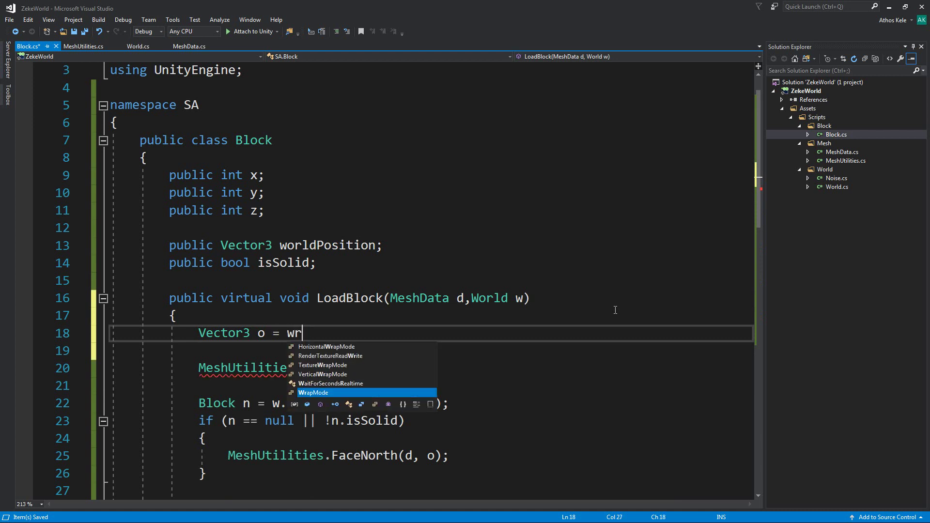
{"action": "key", "text": "BackSpace"}
{"action": "key", "text": "BackSpace"}
{"action": "type", "text": "or"}
{"action": "key", "text": "BackSpace"}
{"action": "key", "text": "BackSpace"}
{"action": "type", "text": "ro"}
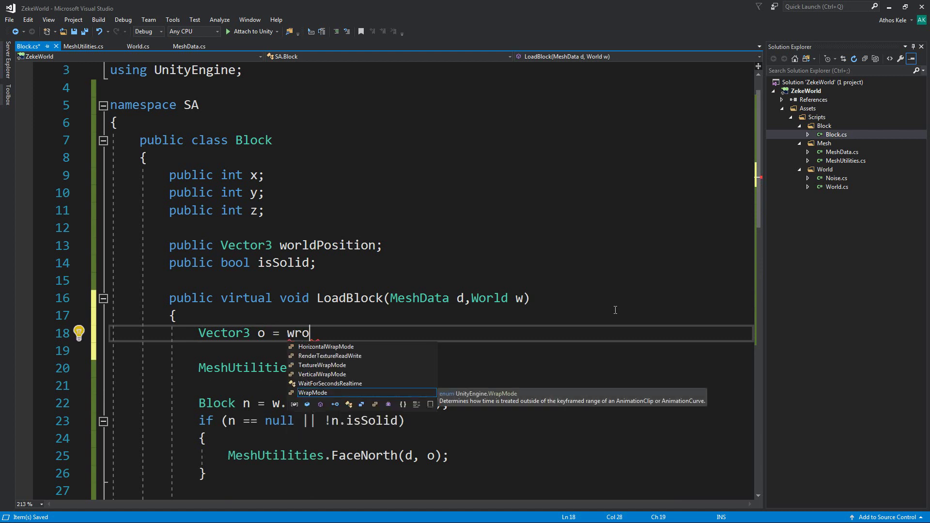
{"action": "key", "text": "BackSpace"}
{"action": "key", "text": "BackSpace"}
{"action": "type", "text": "or"}
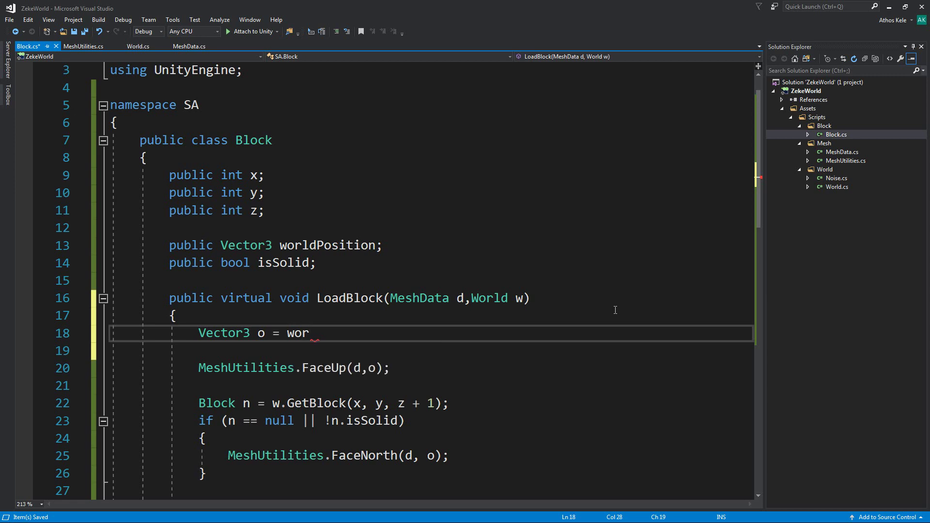
{"action": "type", "text": ";"}
{"action": "key", "text": "ctrl+s"}
{"action": "scroll", "coordinate": [601, 273], "scroll_direction": "down", "scroll_amount": 4}
{"action": "key", "text": "Down"}
{"action": "key", "text": "Down"}
{"action": "key", "text": "Down"}
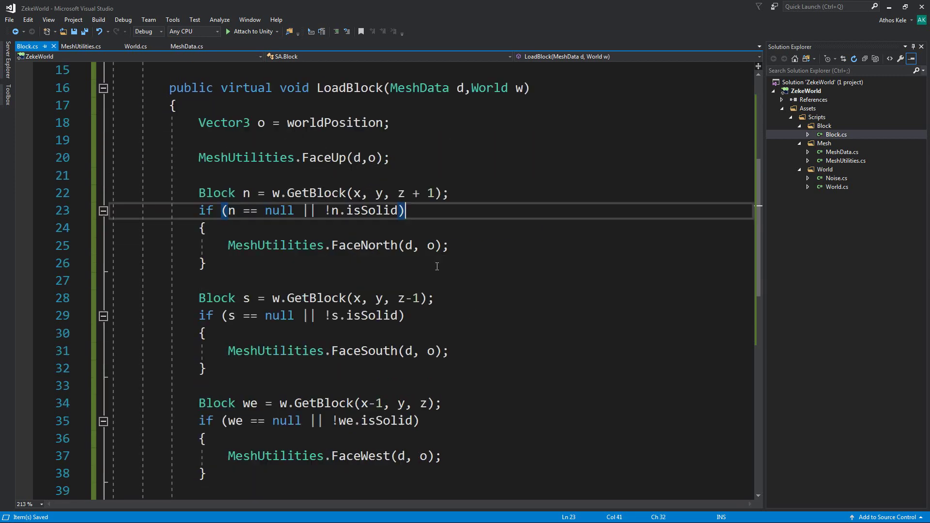
Return to World.cs and review the isSolid assignment lines
{"action": "left_click", "coordinate": [126, 44]}
{"action": "scroll", "coordinate": [350, 246], "scroll_direction": "up", "scroll_amount": 8}
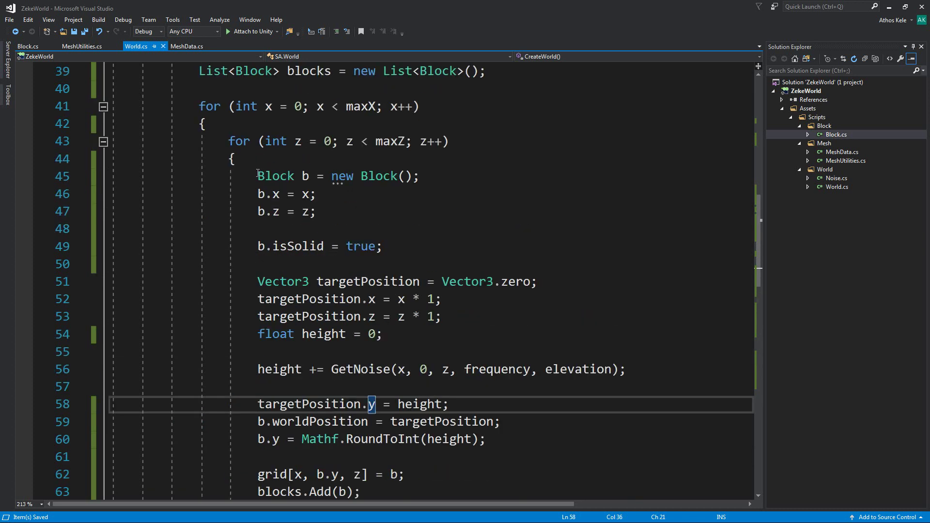
{"action": "left_click_drag", "start_coordinate": [219, 177], "coordinate": [509, 422]}
{"action": "left_click", "coordinate": [413, 439]}
{"action": "left_click_drag", "start_coordinate": [228, 246], "coordinate": [442, 258]}
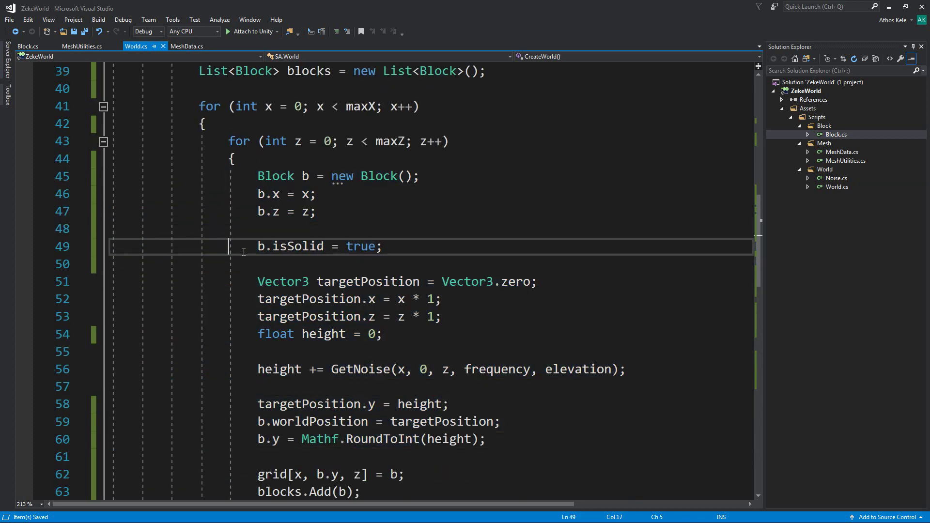
{"action": "left_click", "coordinate": [436, 261]}
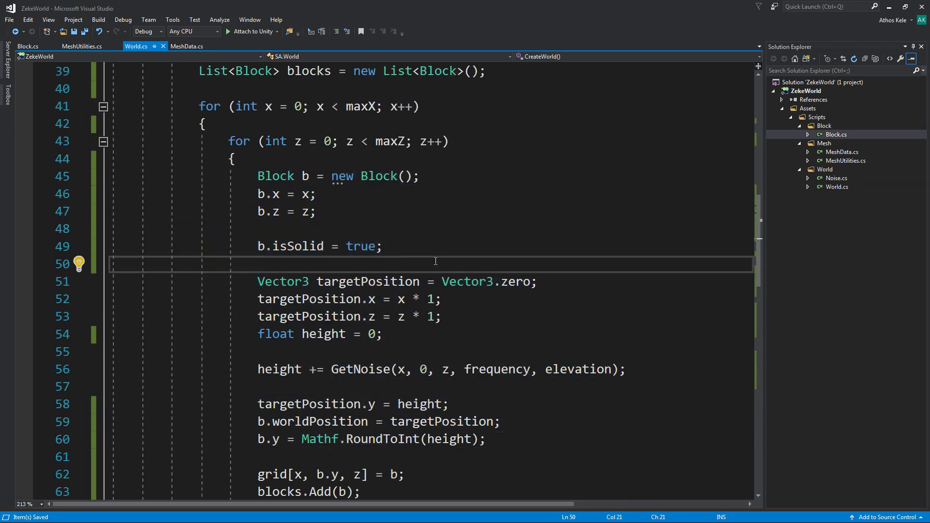
{"action": "scroll", "coordinate": [436, 261], "scroll_direction": "down", "scroll_amount": 7}
Delete the blank line above return d in World.cs and save it
{"action": "left_click", "coordinate": [335, 299]}
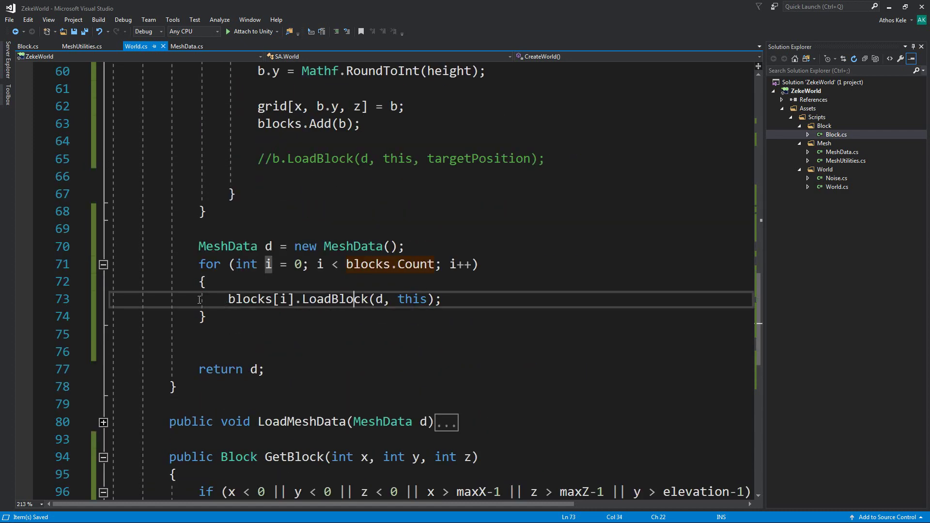
{"action": "left_click", "coordinate": [268, 264]}
{"action": "left_click", "coordinate": [214, 369]}
{"action": "left_click", "coordinate": [170, 353]}
{"action": "key", "text": "BackSpace"}
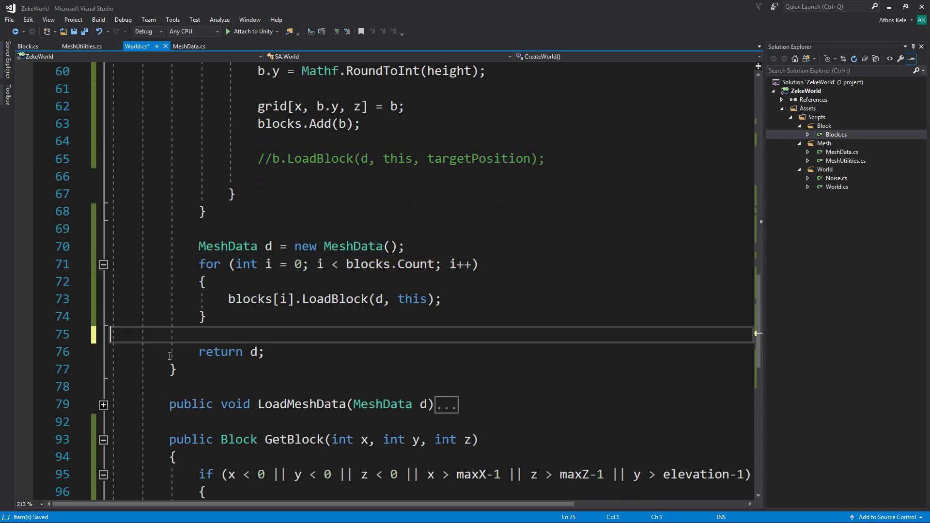
{"action": "key", "text": "ctrl+s"}
{"action": "left_click", "coordinate": [419, 247]}
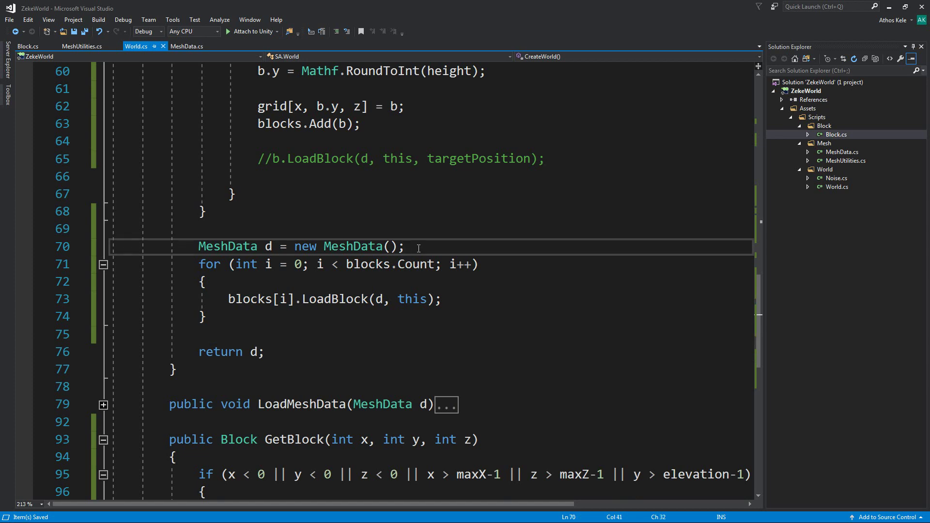
Restart play mode in Unity and frame the flat stone-block plane, viewing it from below
{"action": "left_click", "coordinate": [889, 7]}
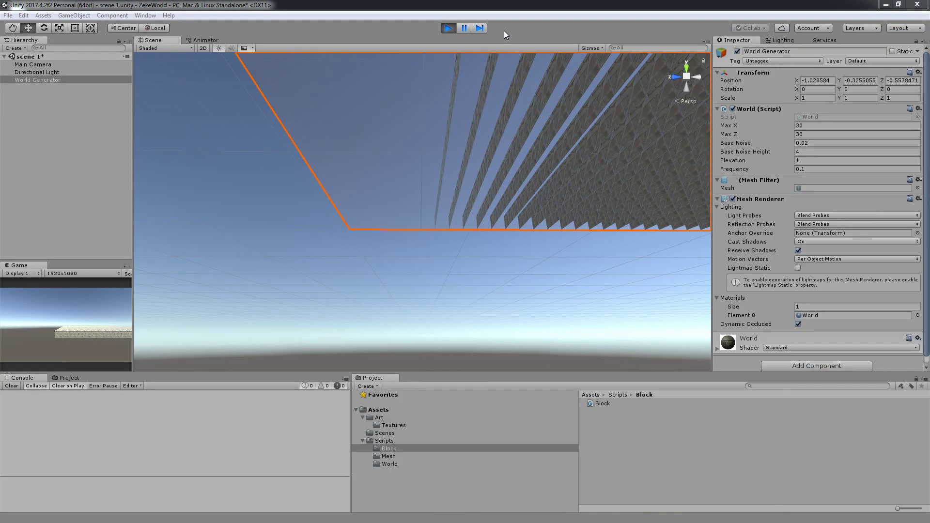
{"action": "left_click", "coordinate": [448, 28]}
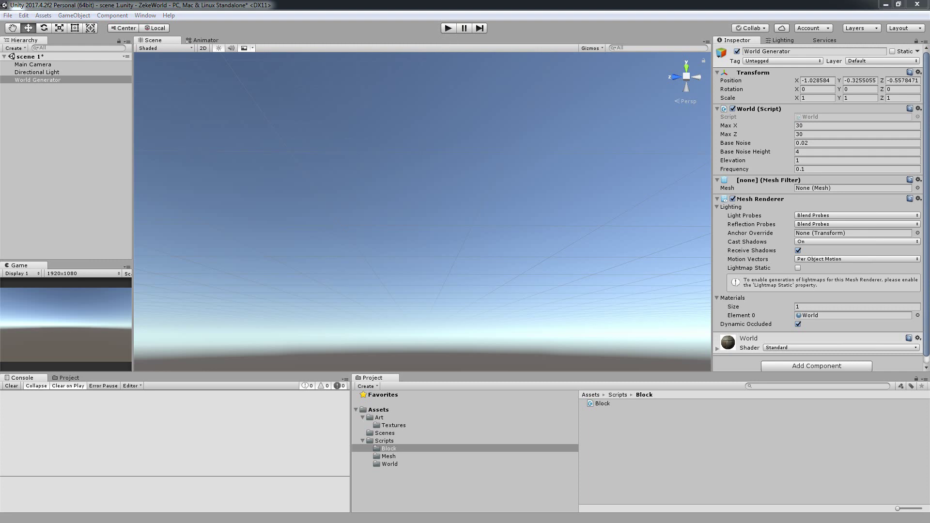
{"action": "left_click", "coordinate": [452, 28]}
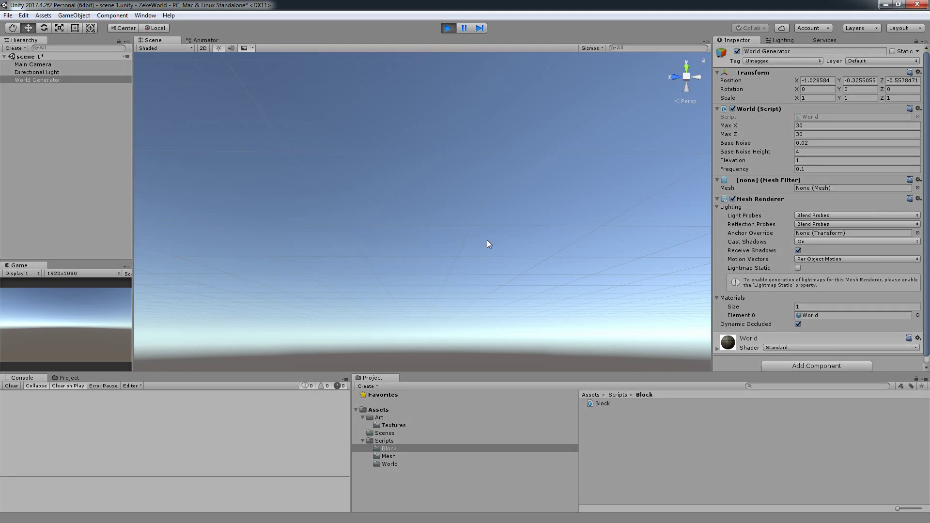
{"action": "mouse_move", "coordinate": [478, 219]}
{"action": "right_mouse_down"}
{"action": "mouse_move", "coordinate": [483, 245]}
{"action": "mouse_move", "coordinate": [523, 228]}
{"action": "right_mouse_up"}
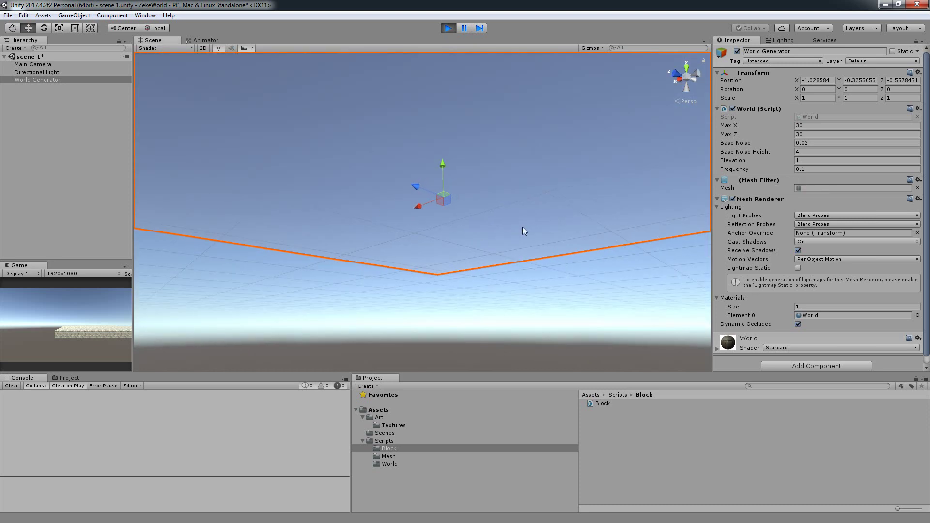
{"action": "right_click_drag", "start_coordinate": [426, 147], "coordinate": [509, 310]}
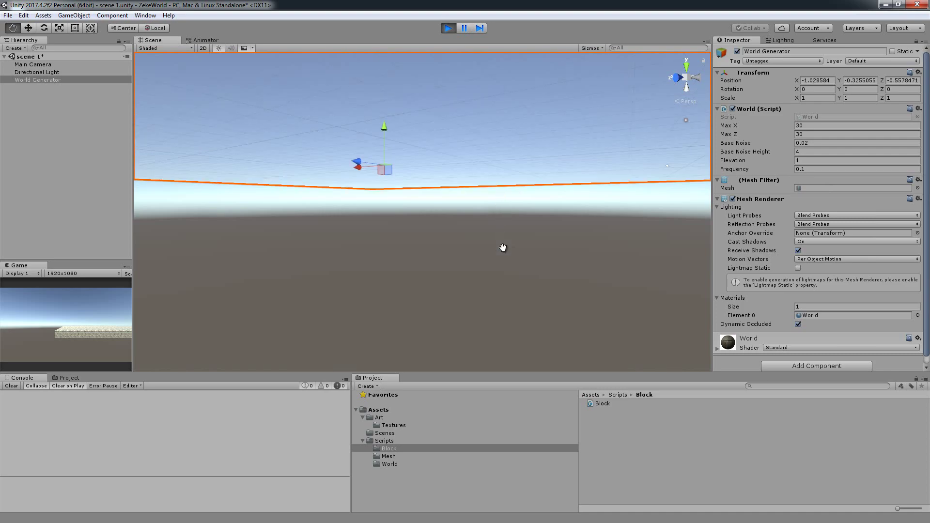
{"action": "key", "text": "f"}
{"action": "mouse_move", "coordinate": [513, 304]}
{"action": "left_mouse_down", "text": "alt"}
{"action": "mouse_move", "coordinate": [416, 161]}
{"action": "mouse_move", "coordinate": [449, 51]}
{"action": "left_mouse_up", "text": "alt"}
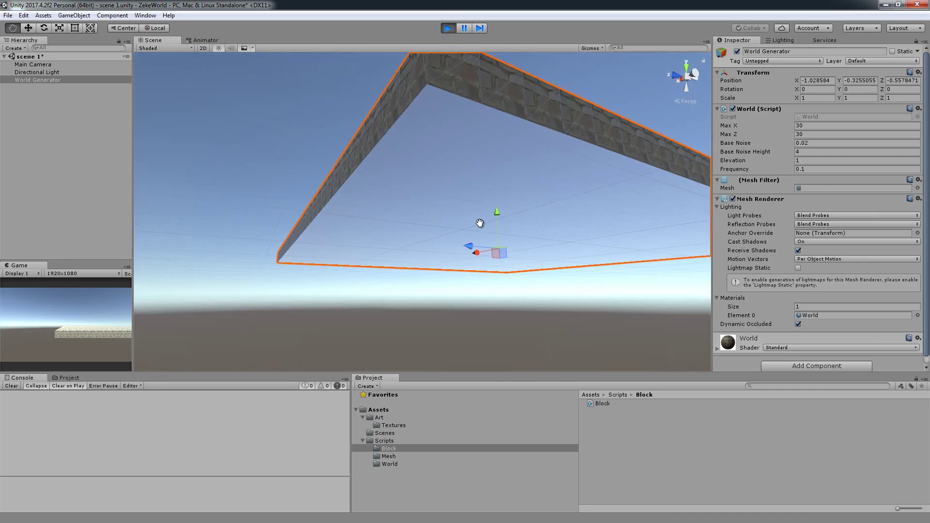
Stop the run, adjust the World Generator's Elevation, and play the scene again
{"action": "left_click", "coordinate": [452, 30]}
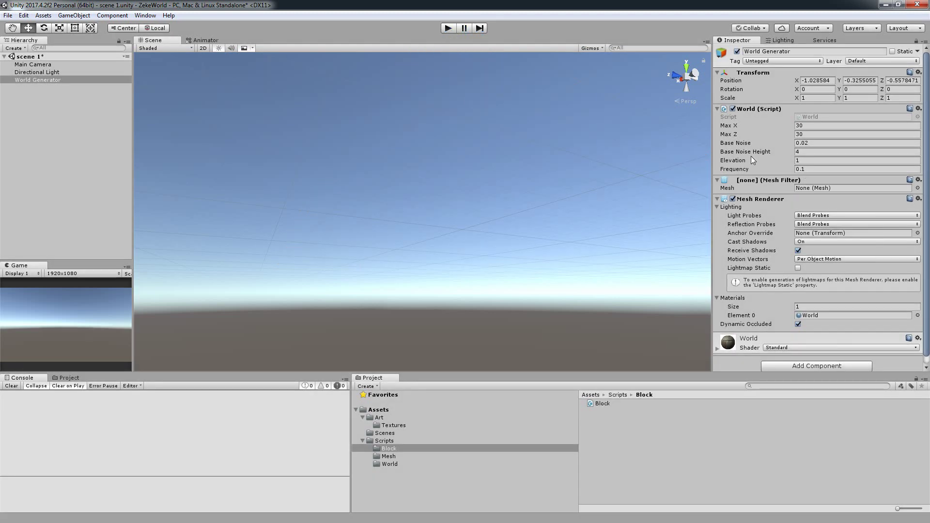
{"action": "left_click", "coordinate": [803, 160]}
{"action": "type", "text": "8"}
{"action": "left_click", "coordinate": [448, 28]}
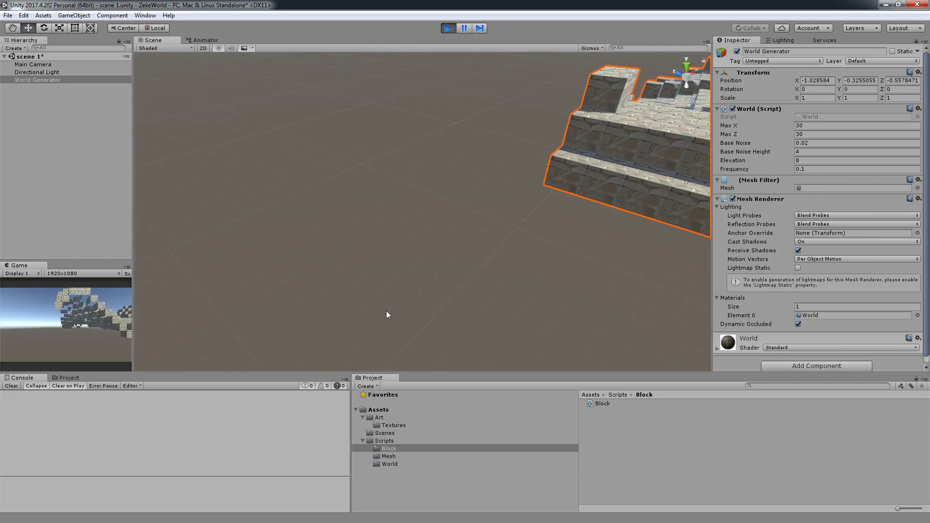
Zoom, pan and orbit around the terraced stone blocks up close, then stop play mode
{"action": "left_click_drag", "start_coordinate": [386, 315], "coordinate": [449, 204], "text": "alt"}
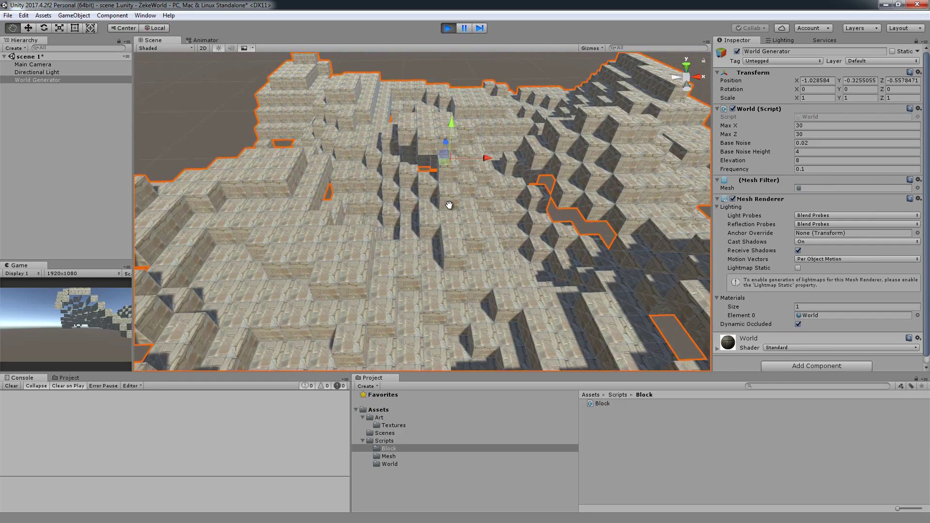
{"action": "scroll", "coordinate": [484, 211], "scroll_direction": "down", "scroll_amount": 3}
{"action": "scroll", "coordinate": [483, 265], "scroll_direction": "up", "scroll_amount": 5}
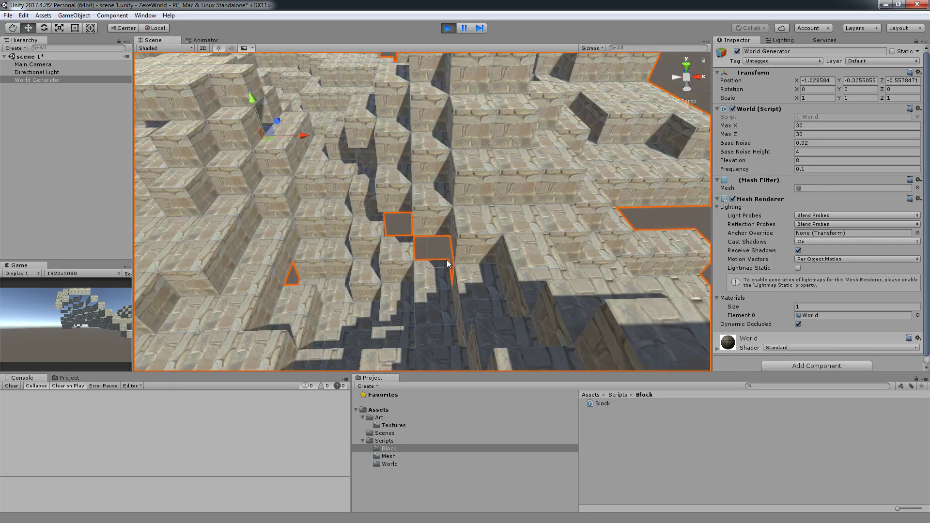
{"action": "mouse_move", "coordinate": [484, 265]}
{"action": "left_mouse_down", "text": "alt"}
{"action": "mouse_move", "coordinate": [514, 204]}
{"action": "mouse_move", "coordinate": [499, 208]}
{"action": "left_mouse_up", "text": "alt"}
{"action": "scroll", "coordinate": [511, 214], "scroll_direction": "up", "scroll_amount": 3}
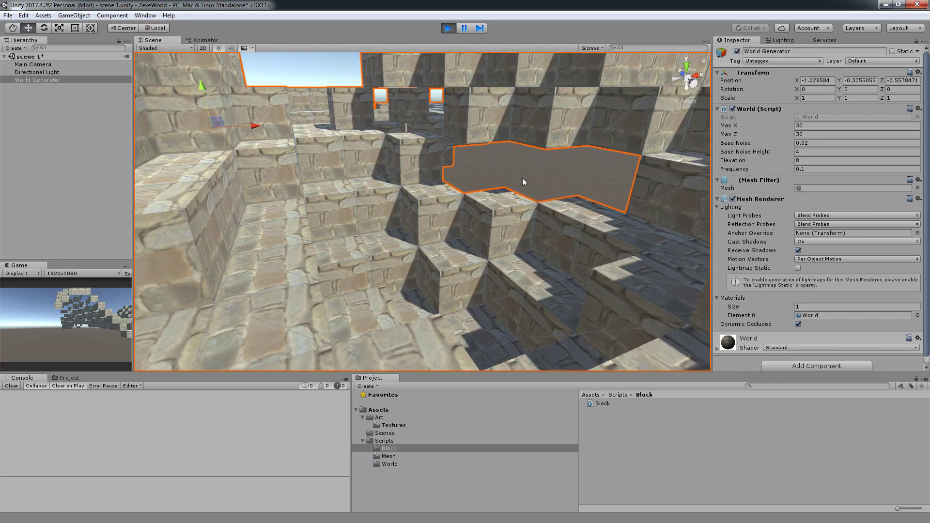
{"action": "scroll", "coordinate": [518, 182], "scroll_direction": "up", "scroll_amount": 5}
{"action": "middle_click_drag", "start_coordinate": [465, 183], "coordinate": [504, 191]}
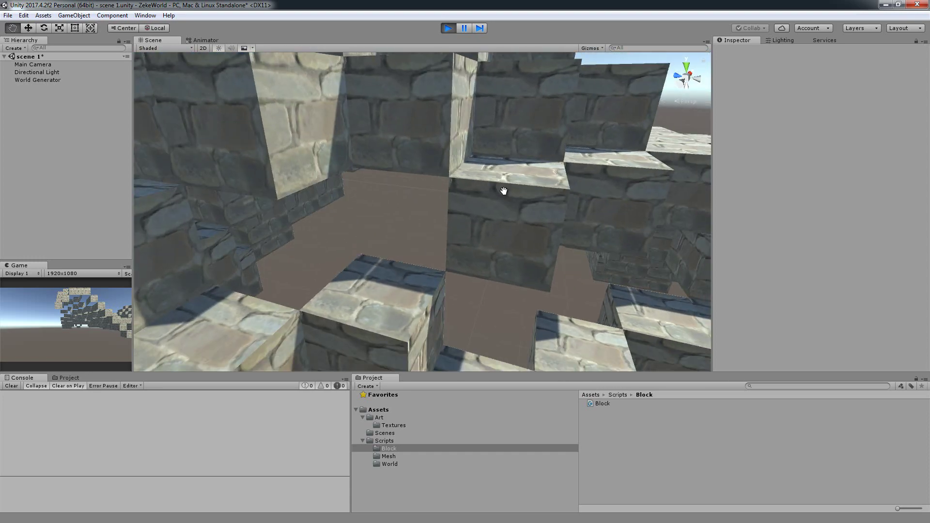
{"action": "scroll", "coordinate": [499, 176], "scroll_direction": "down", "scroll_amount": 10}
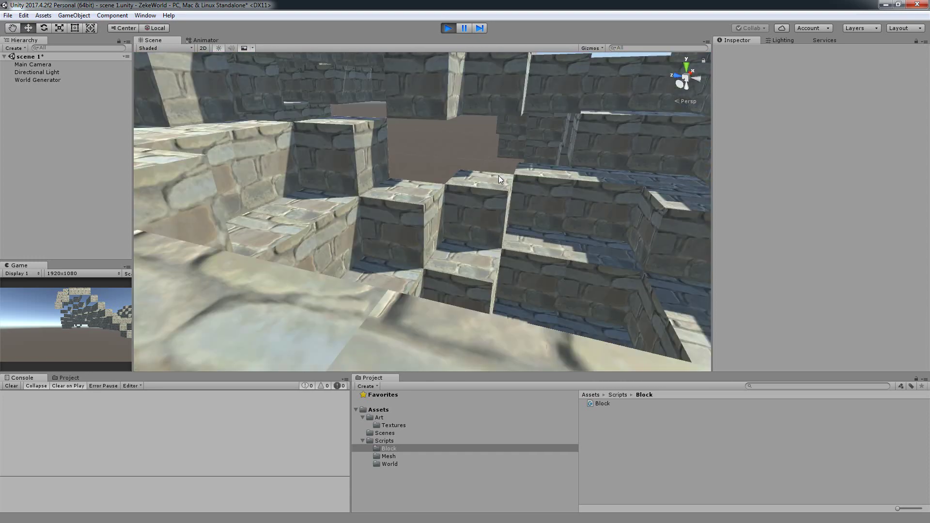
{"action": "scroll", "coordinate": [489, 184], "scroll_direction": "down", "scroll_amount": 8}
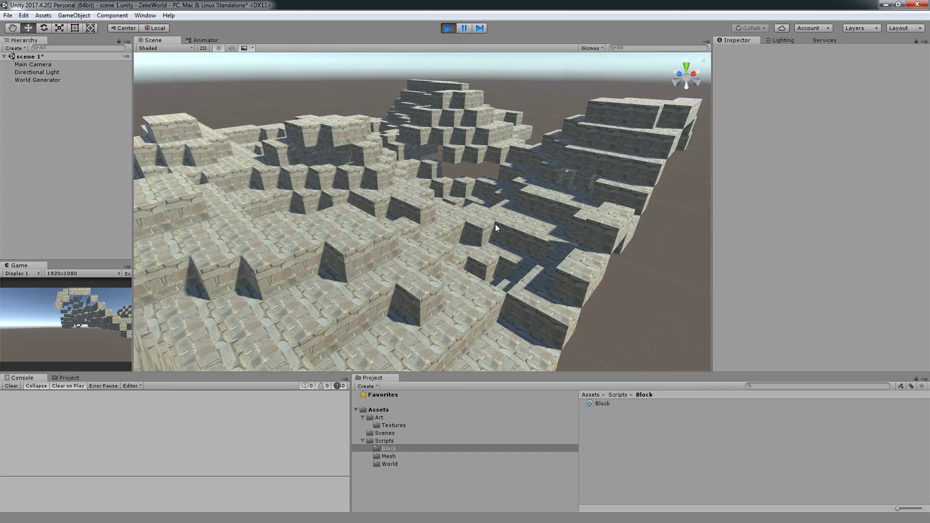
{"action": "mouse_move", "coordinate": [495, 224]}
{"action": "middle_mouse_down"}
{"action": "mouse_move", "coordinate": [578, 222]}
{"action": "mouse_move", "coordinate": [485, 209]}
{"action": "middle_mouse_up"}
{"action": "scroll", "coordinate": [485, 209], "scroll_direction": "up", "scroll_amount": 10}
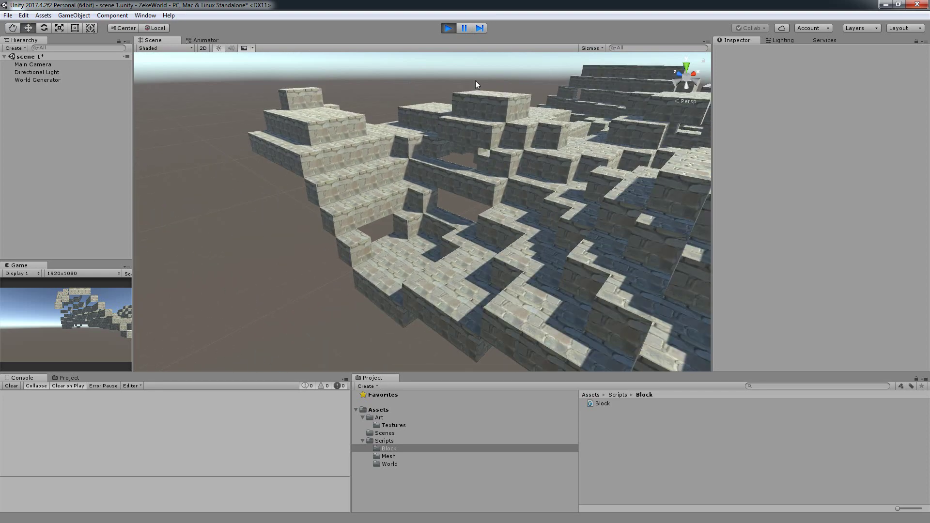
{"action": "right_click_drag", "start_coordinate": [517, 181], "coordinate": [525, 164]}
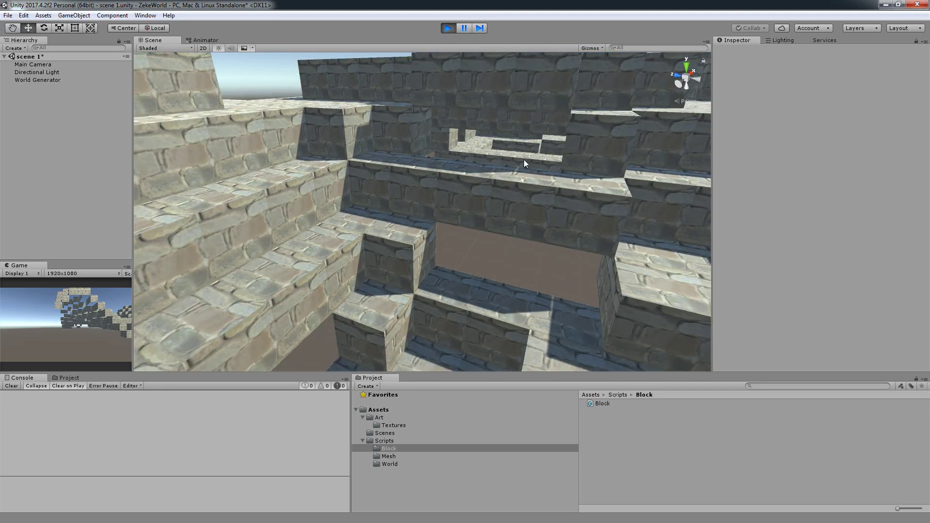
{"action": "scroll", "coordinate": [513, 155], "scroll_direction": "down", "scroll_amount": 4}
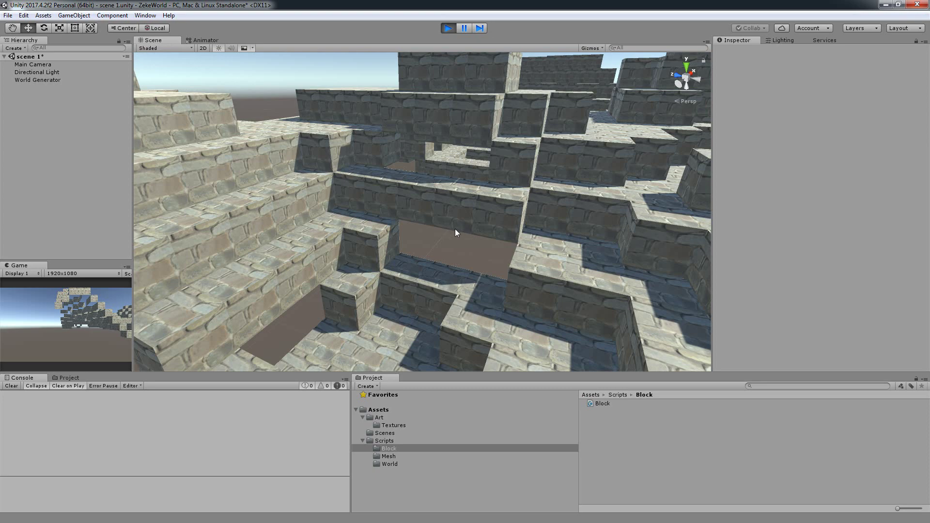
{"action": "scroll", "coordinate": [455, 232], "scroll_direction": "down", "scroll_amount": 6}
{"action": "scroll", "coordinate": [356, 208], "scroll_direction": "up", "scroll_amount": 5}
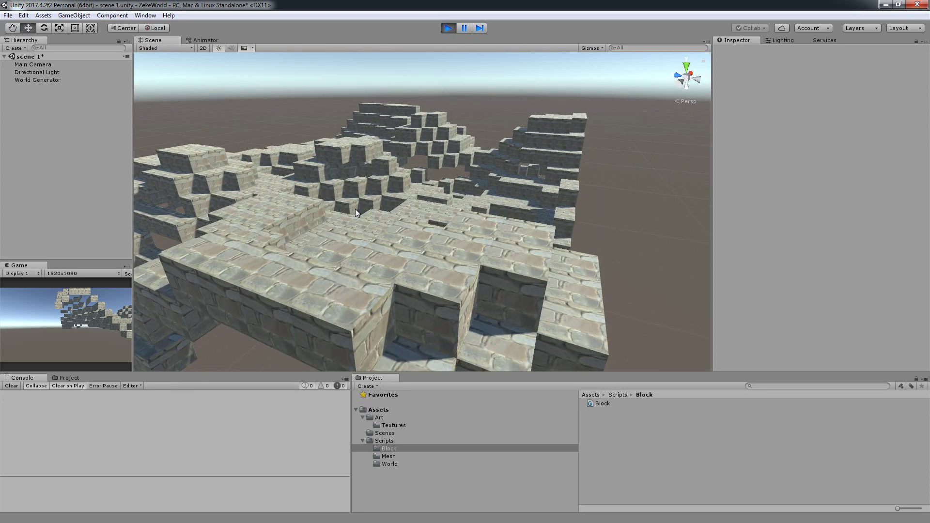
{"action": "scroll", "coordinate": [447, 275], "scroll_direction": "down", "scroll_amount": 5}
{"action": "scroll", "coordinate": [459, 202], "scroll_direction": "up", "scroll_amount": 5}
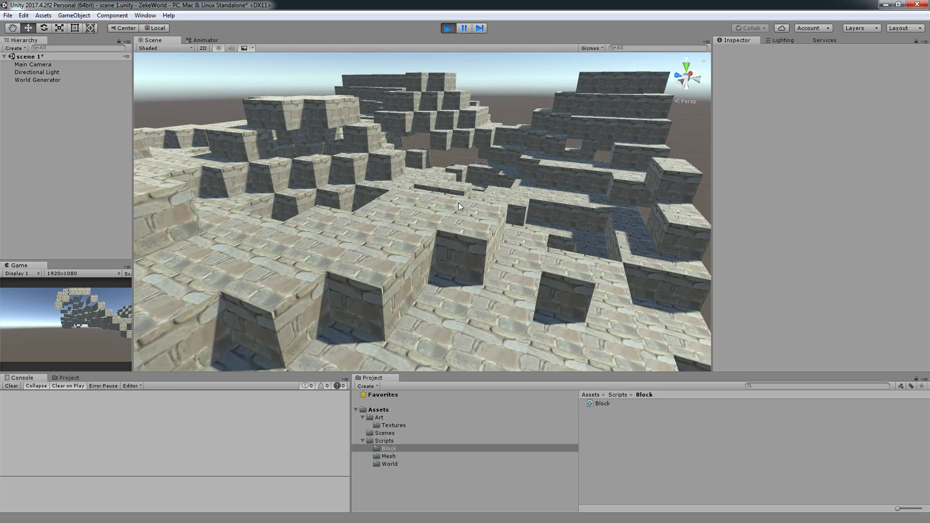
{"action": "scroll", "coordinate": [467, 223], "scroll_direction": "down", "scroll_amount": 2}
{"action": "scroll", "coordinate": [487, 185], "scroll_direction": "up", "scroll_amount": 5}
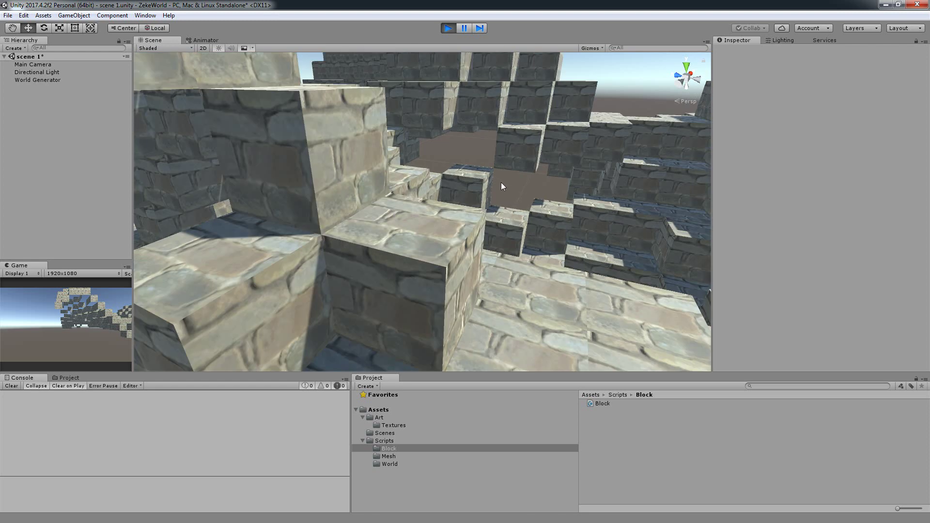
{"action": "left_click", "coordinate": [454, 27]}
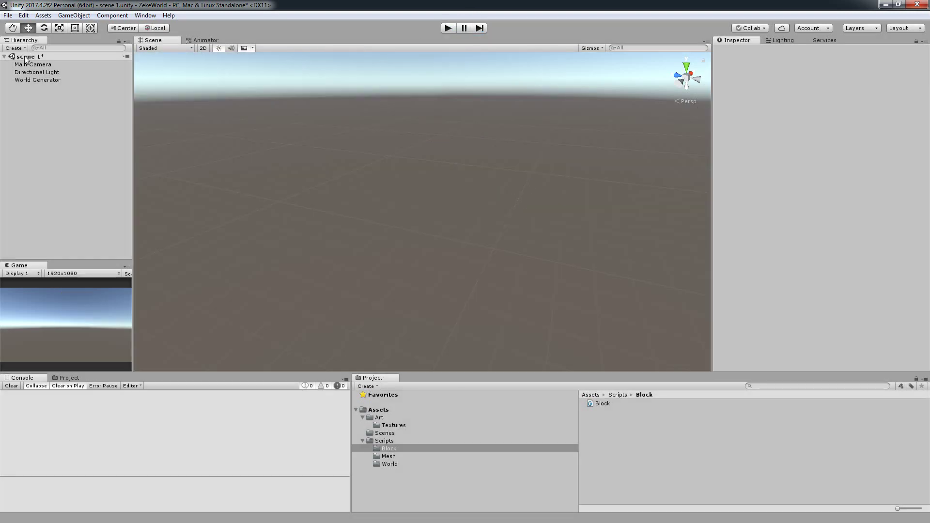
Set the World Generator's Elevation to 3 and start play mode
{"action": "left_click", "coordinate": [39, 80]}
{"action": "left_click", "coordinate": [815, 161]}
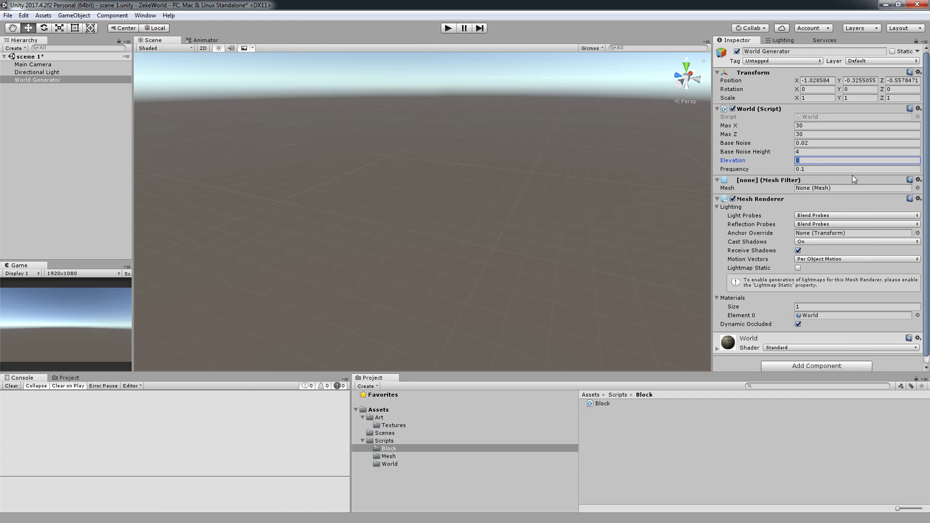
{"action": "type", "text": "3"}
{"action": "left_click", "coordinate": [448, 28]}
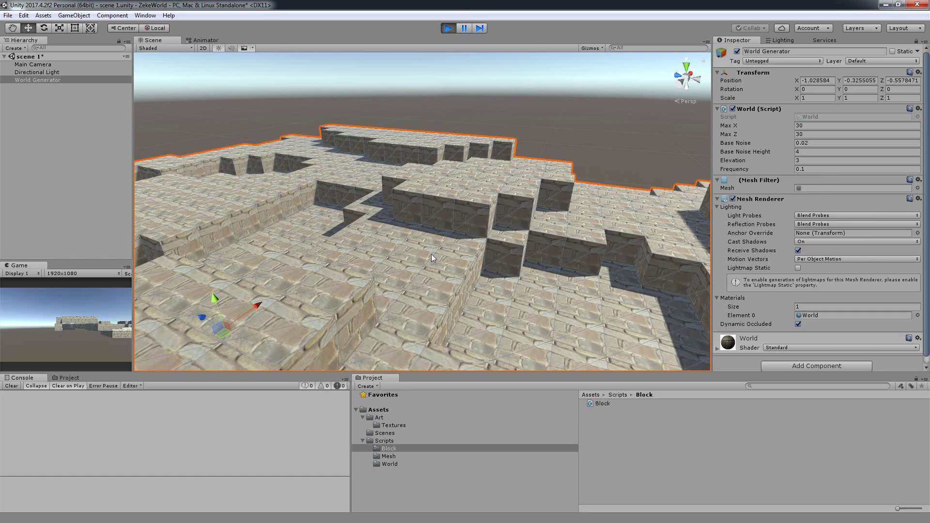
Orbit the Scene view down over the flatter generated block terrain
{"action": "middle_click_drag", "start_coordinate": [432, 254], "coordinate": [499, 244]}
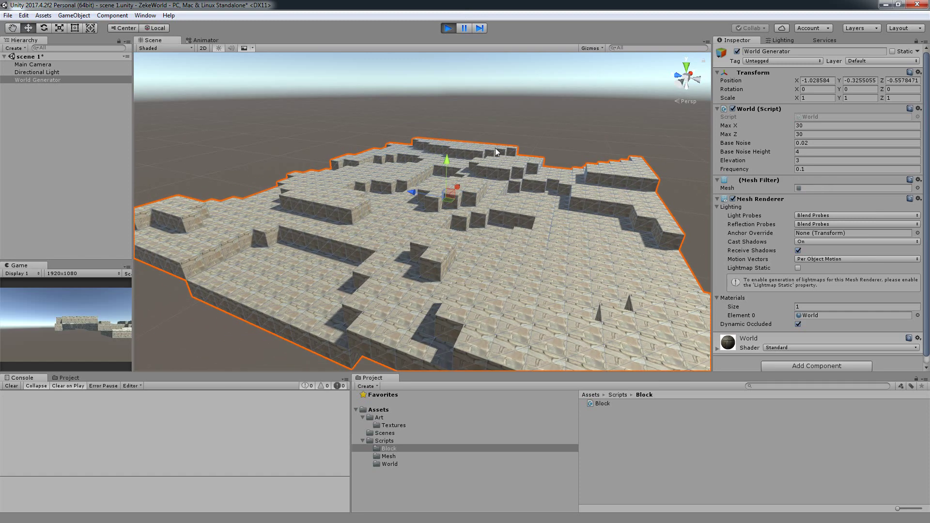
{"action": "left_click", "coordinate": [596, 147]}
{"action": "mouse_move", "coordinate": [563, 159]}
{"action": "right_mouse_down"}
{"action": "mouse_move", "coordinate": [443, 205]}
{"action": "mouse_move", "coordinate": [418, 203]}
{"action": "mouse_move", "coordinate": [435, 129]}
{"action": "mouse_move", "coordinate": [355, 142]}
{"action": "mouse_move", "coordinate": [518, 358]}
{"action": "right_mouse_up"}
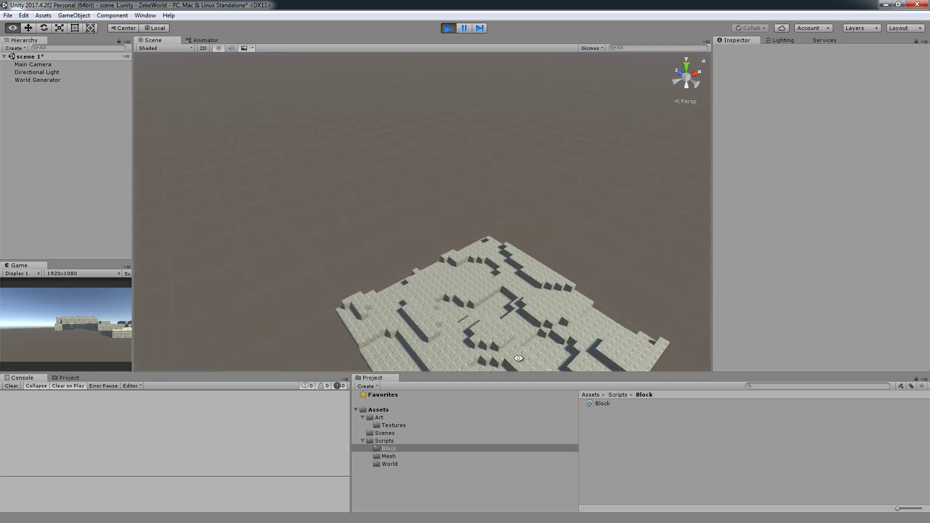
{"action": "right_click_drag", "start_coordinate": [519, 358], "coordinate": [364, 248]}
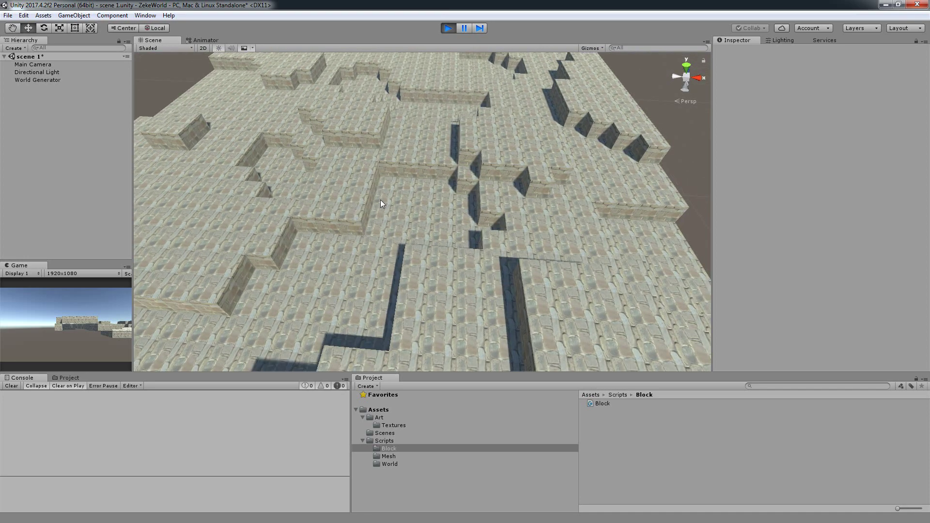
{"action": "mouse_move", "coordinate": [381, 200]}
{"action": "right_mouse_down"}
{"action": "mouse_move", "coordinate": [341, 127]}
{"action": "mouse_move", "coordinate": [566, 199]}
{"action": "mouse_move", "coordinate": [424, 14]}
{"action": "right_mouse_up"}
Set the World's Max X and Max Z to 50 and replay to view the larger terrain
{"action": "left_click", "coordinate": [448, 29]}
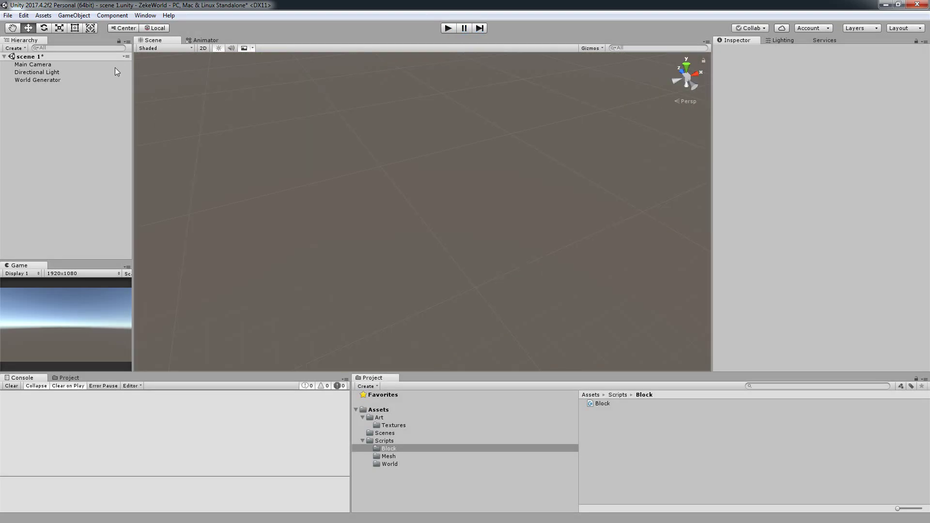
{"action": "left_click", "coordinate": [45, 81]}
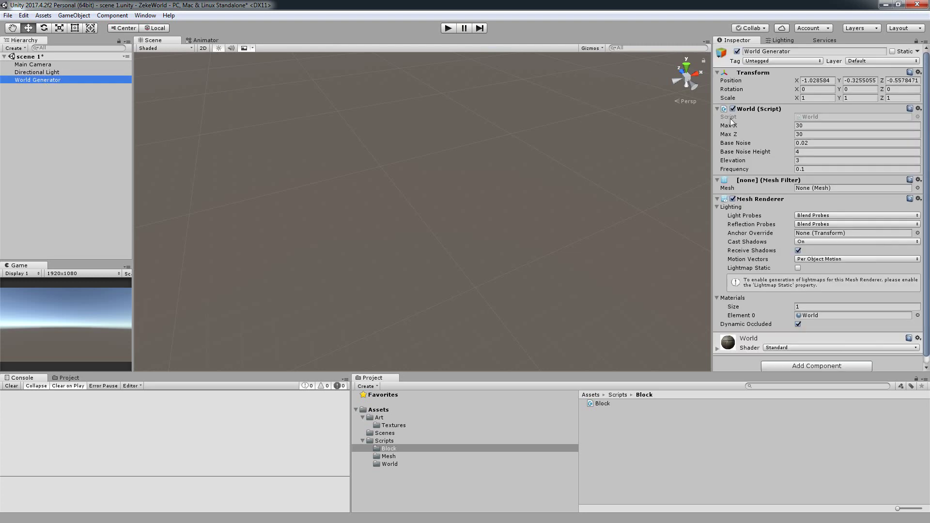
{"action": "left_click", "coordinate": [807, 128]}
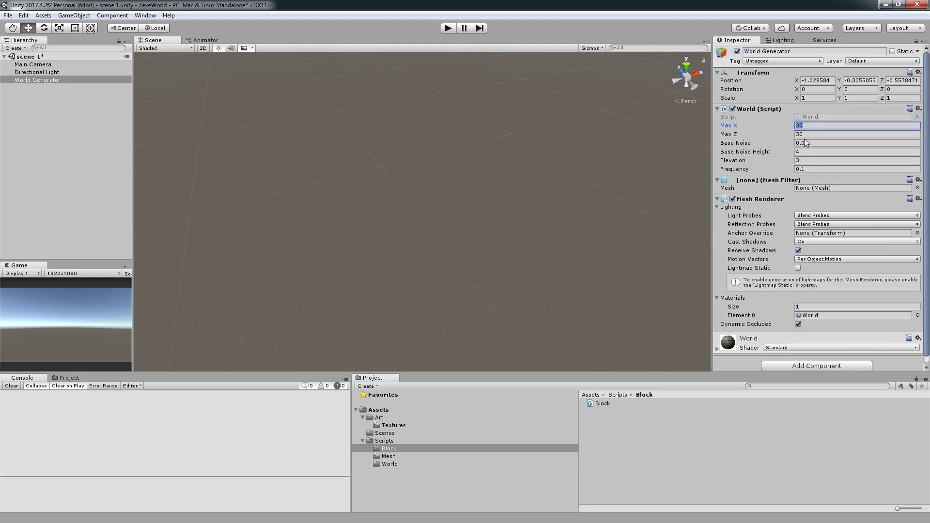
{"action": "key", "text": "Tab"}
{"action": "type", "text": "50"}
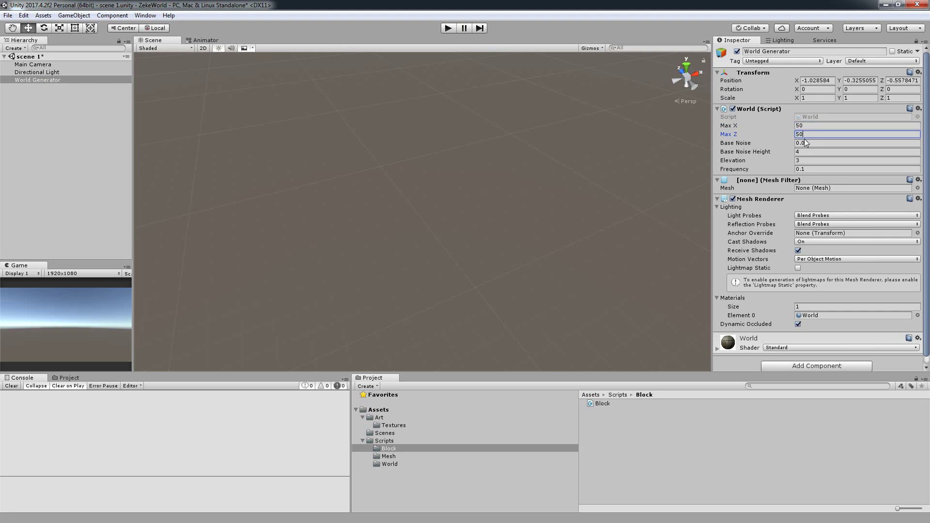
{"action": "left_click", "coordinate": [449, 29]}
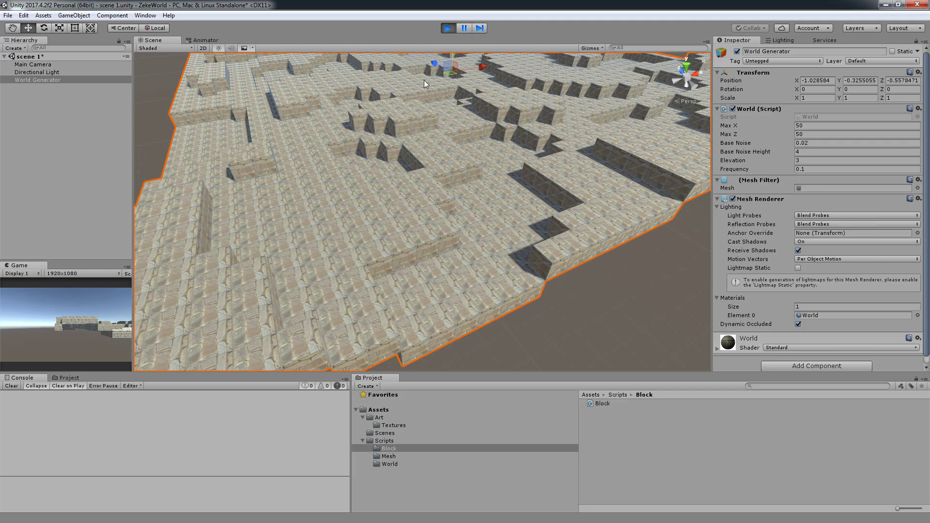
{"action": "mouse_move", "coordinate": [425, 83]}
{"action": "left_mouse_down", "text": "alt"}
{"action": "mouse_move", "coordinate": [433, 182]}
{"action": "mouse_move", "coordinate": [610, 237]}
{"action": "mouse_move", "coordinate": [573, 219]}
{"action": "mouse_move", "coordinate": [465, 204]}
{"action": "mouse_move", "coordinate": [194, 212]}
{"action": "left_mouse_up", "text": "alt"}
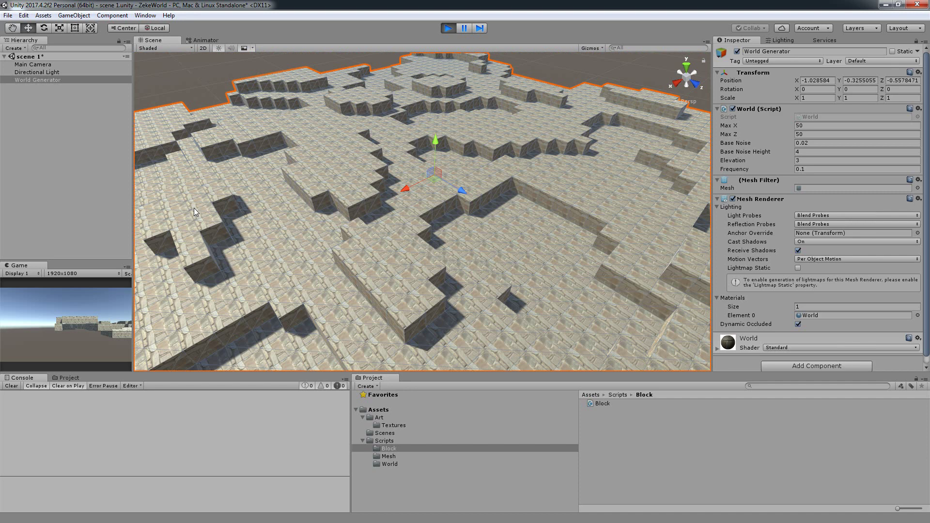